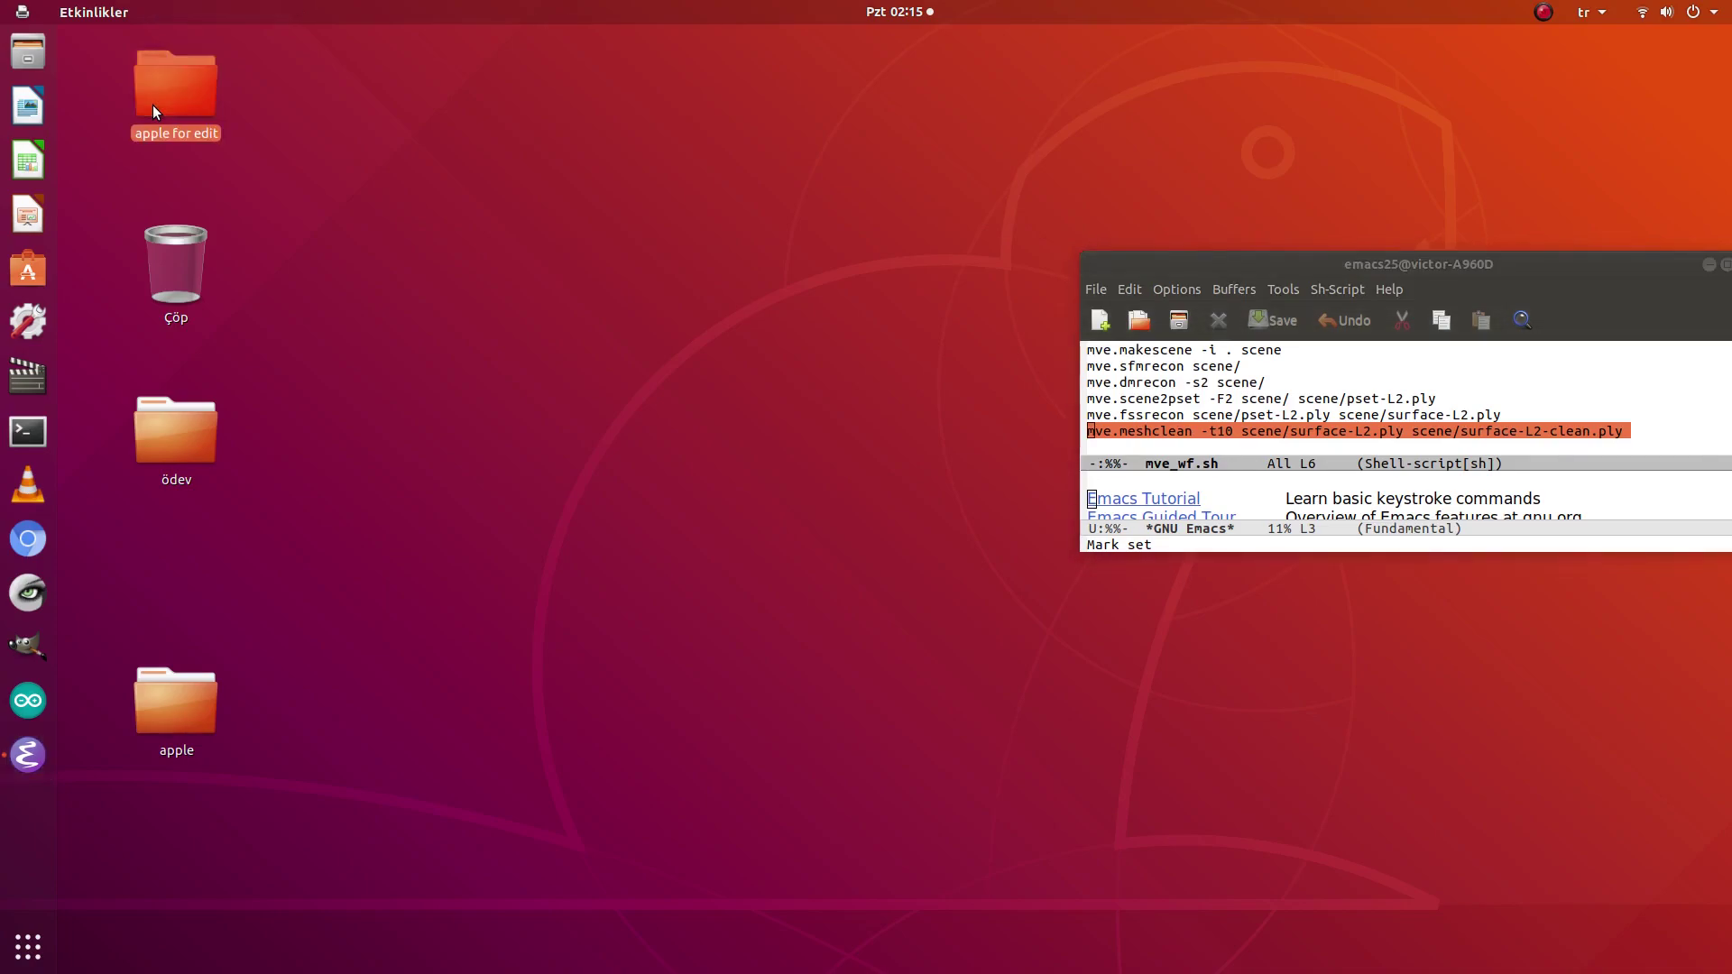
Step: Try to open surface-L2-clean.ply from the desktop's "apple for edit/scene" folder, and close the empty viewer
double_click(153, 107)
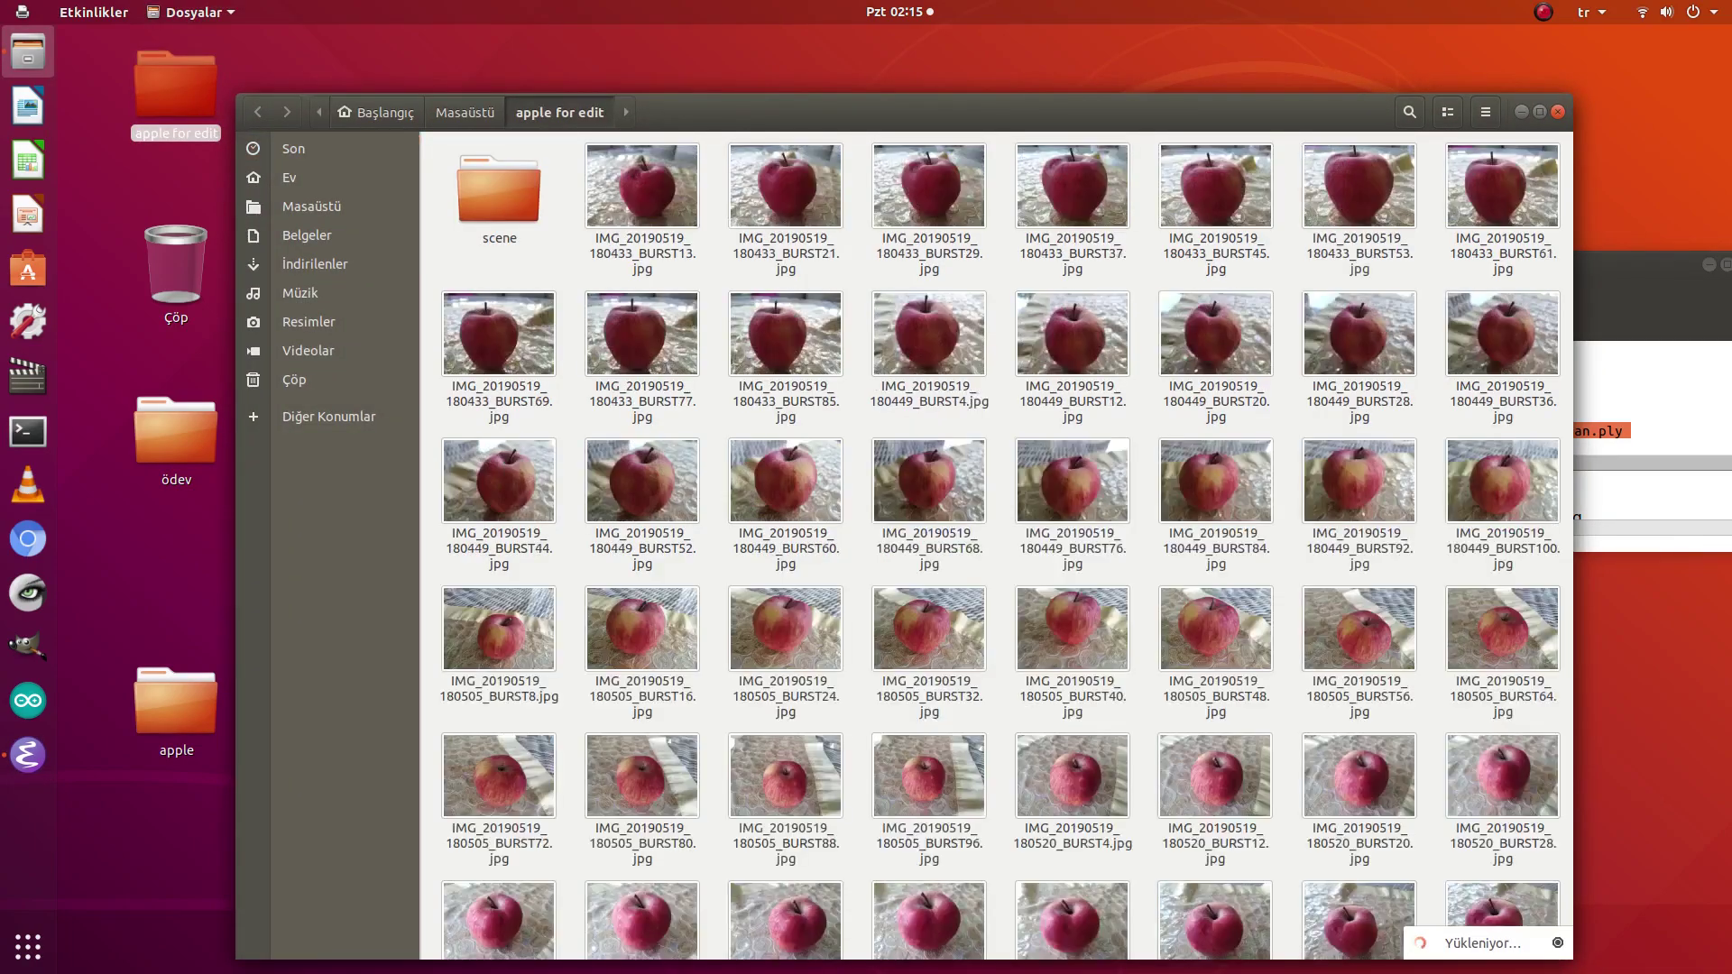
click(499, 191)
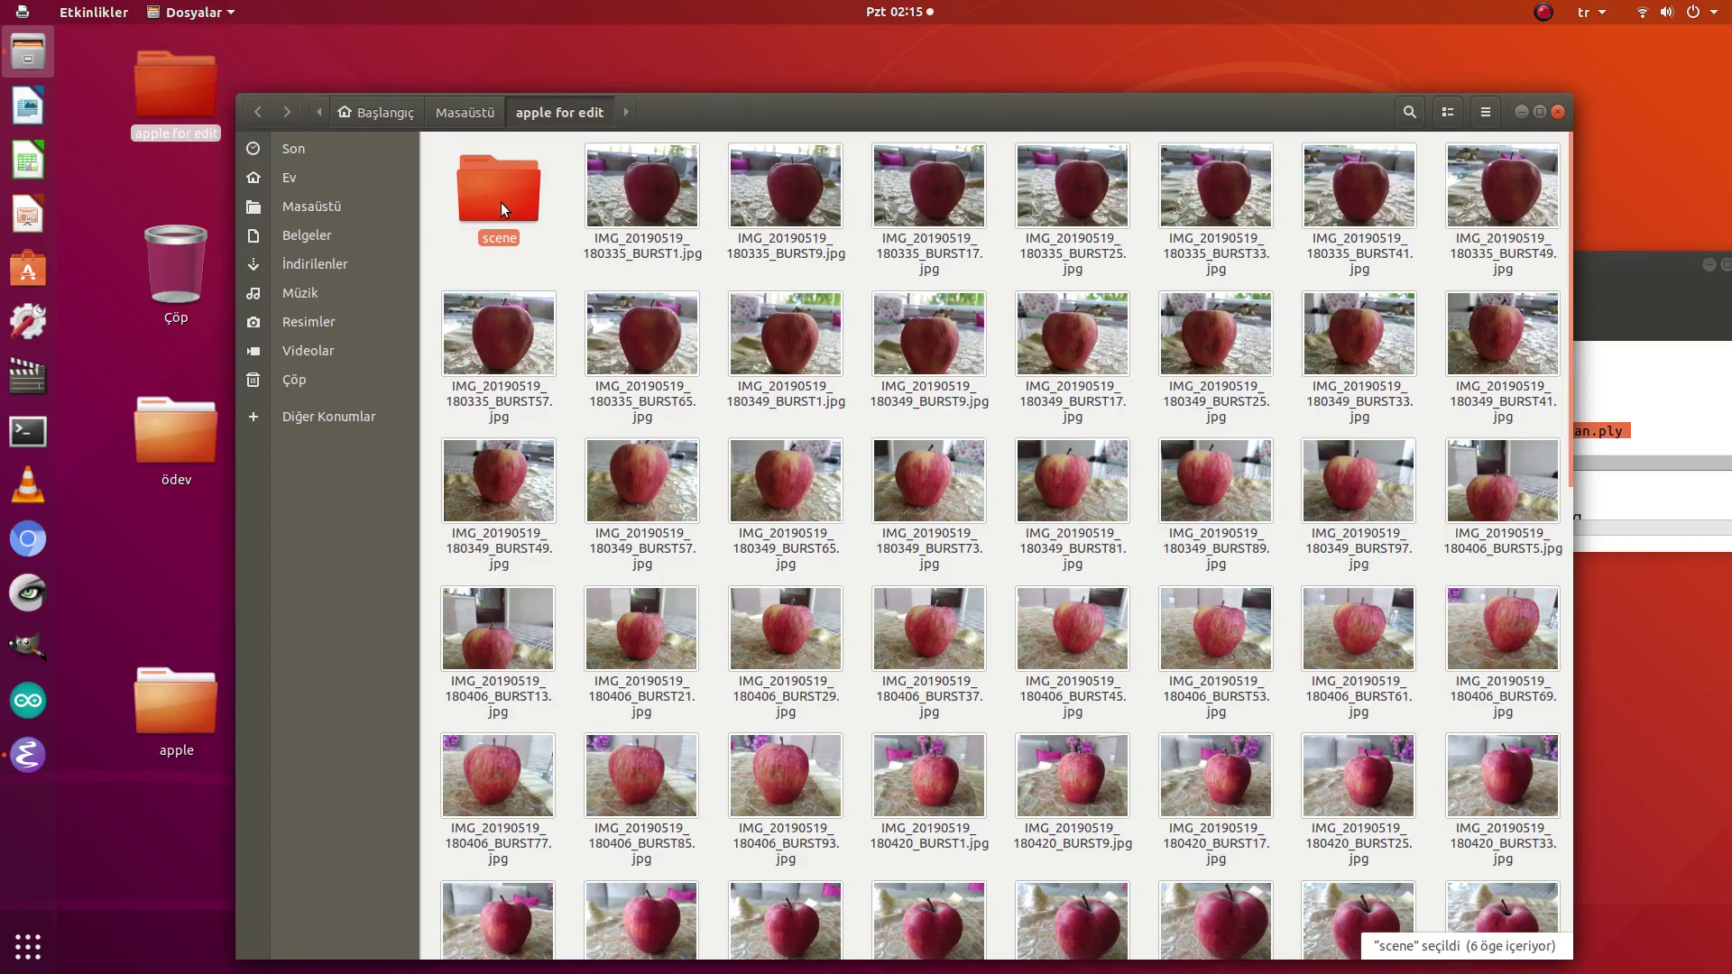
double_click(500, 202)
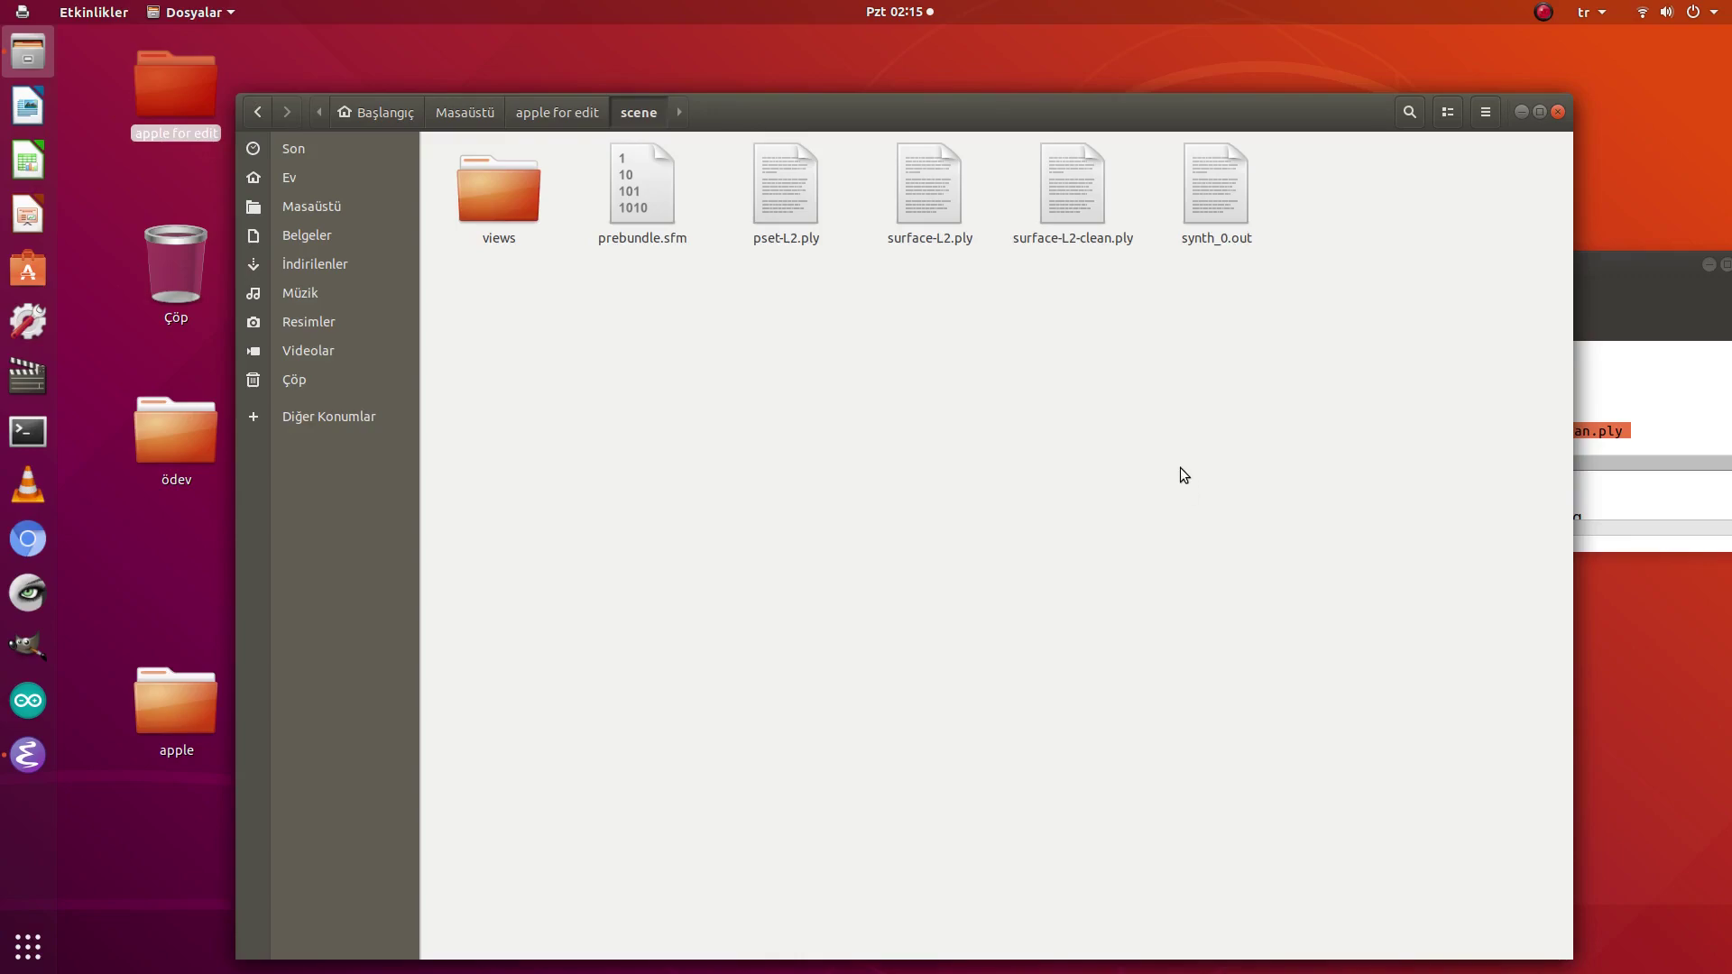
click(1057, 202)
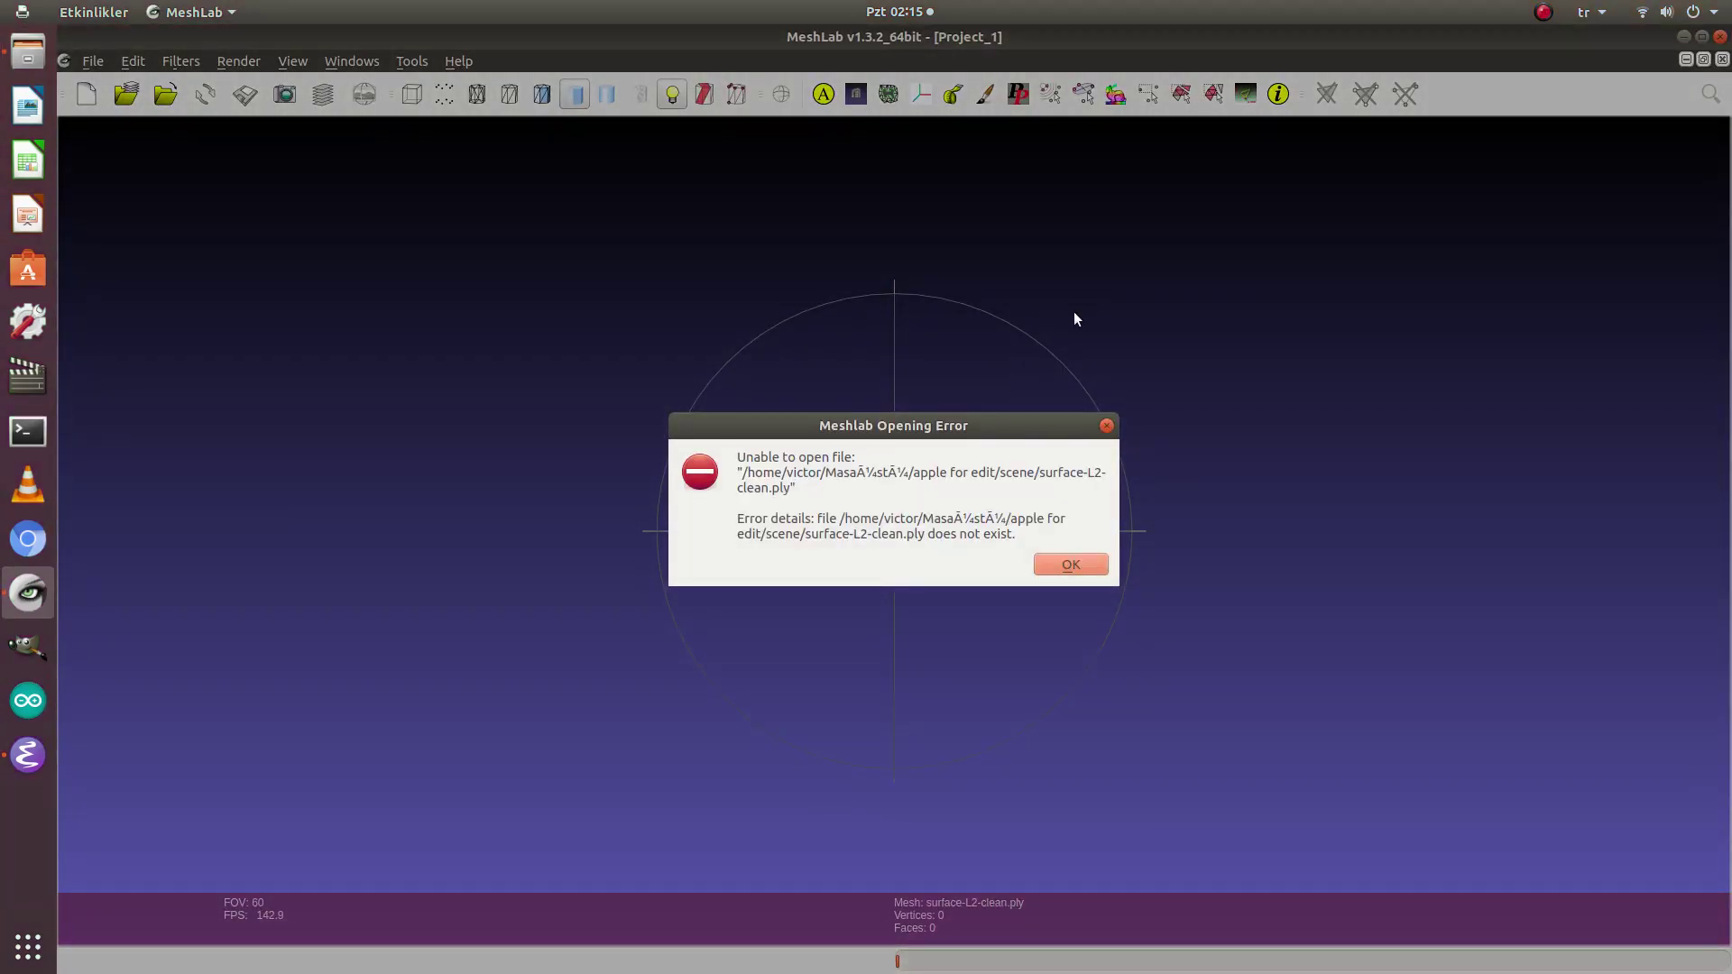
click(1063, 564)
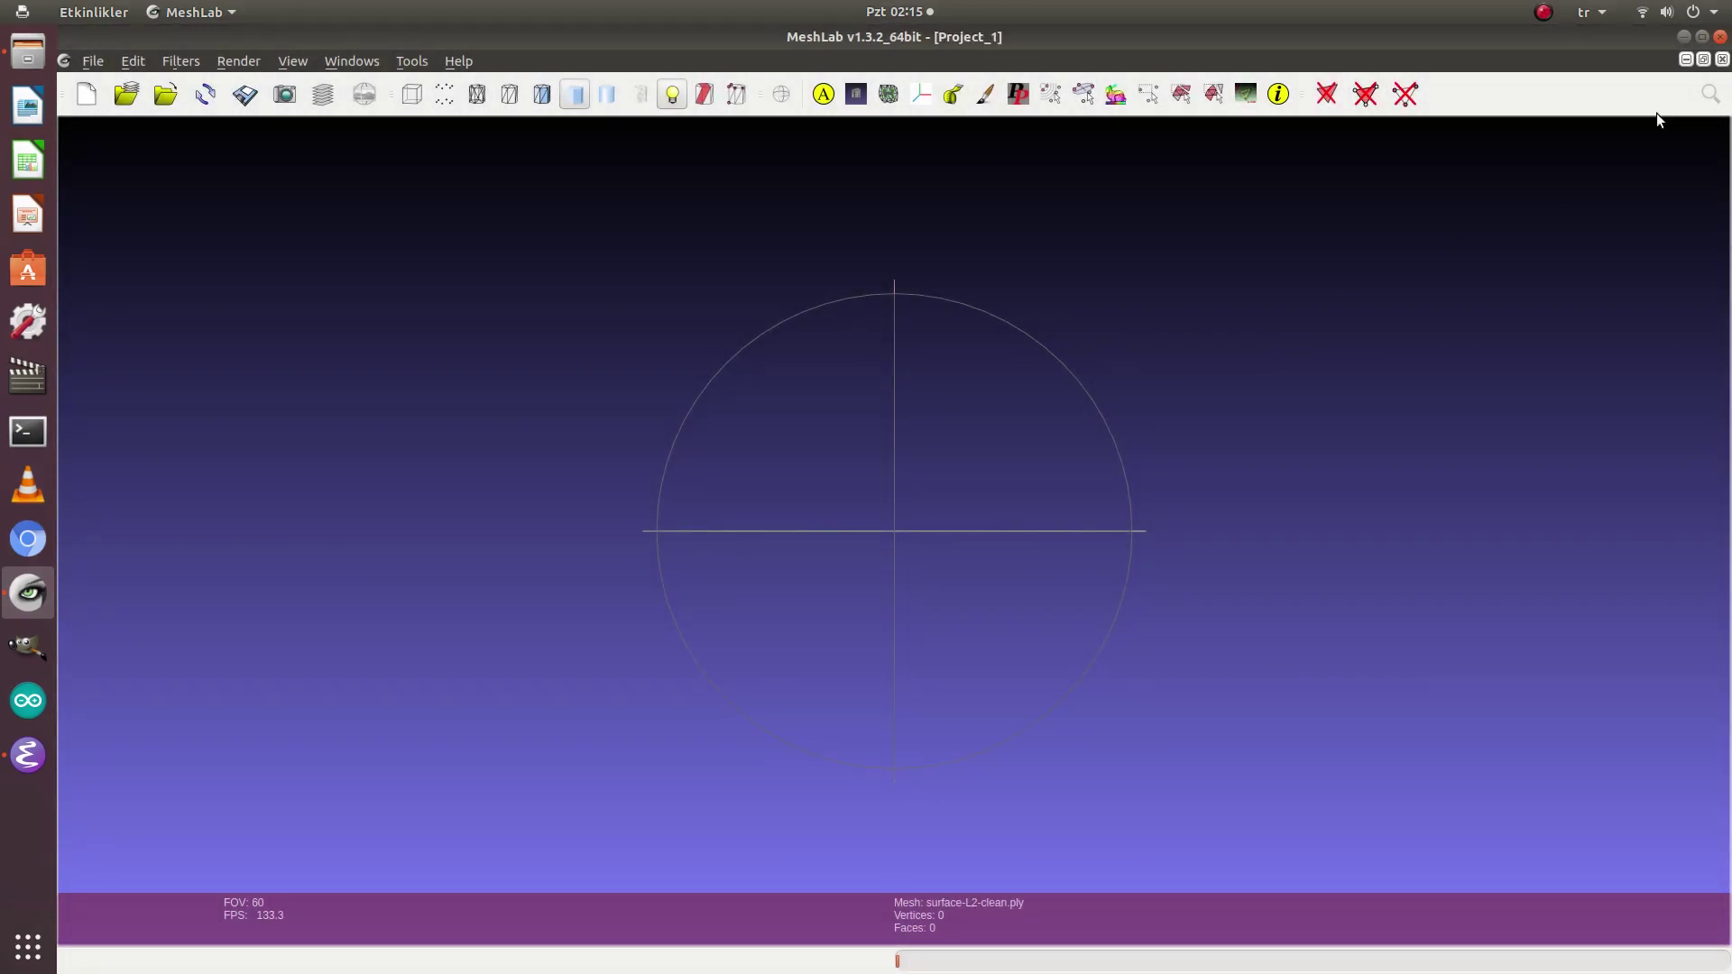
click(1720, 36)
click(1545, 12)
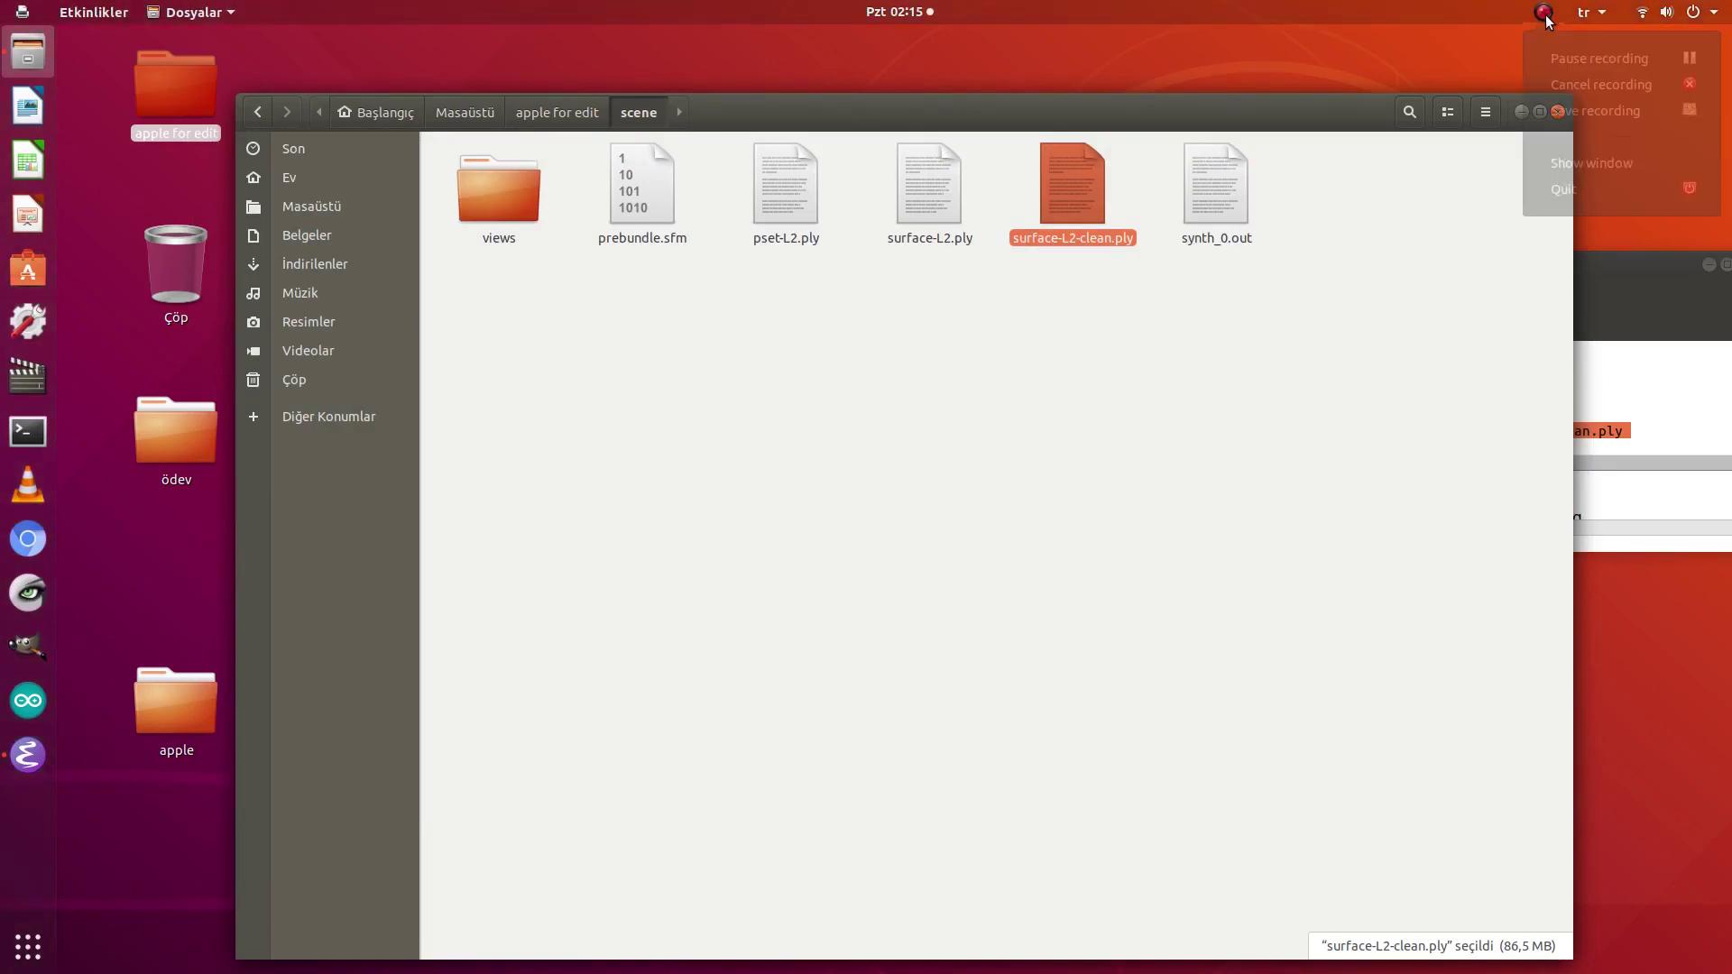
click(1560, 60)
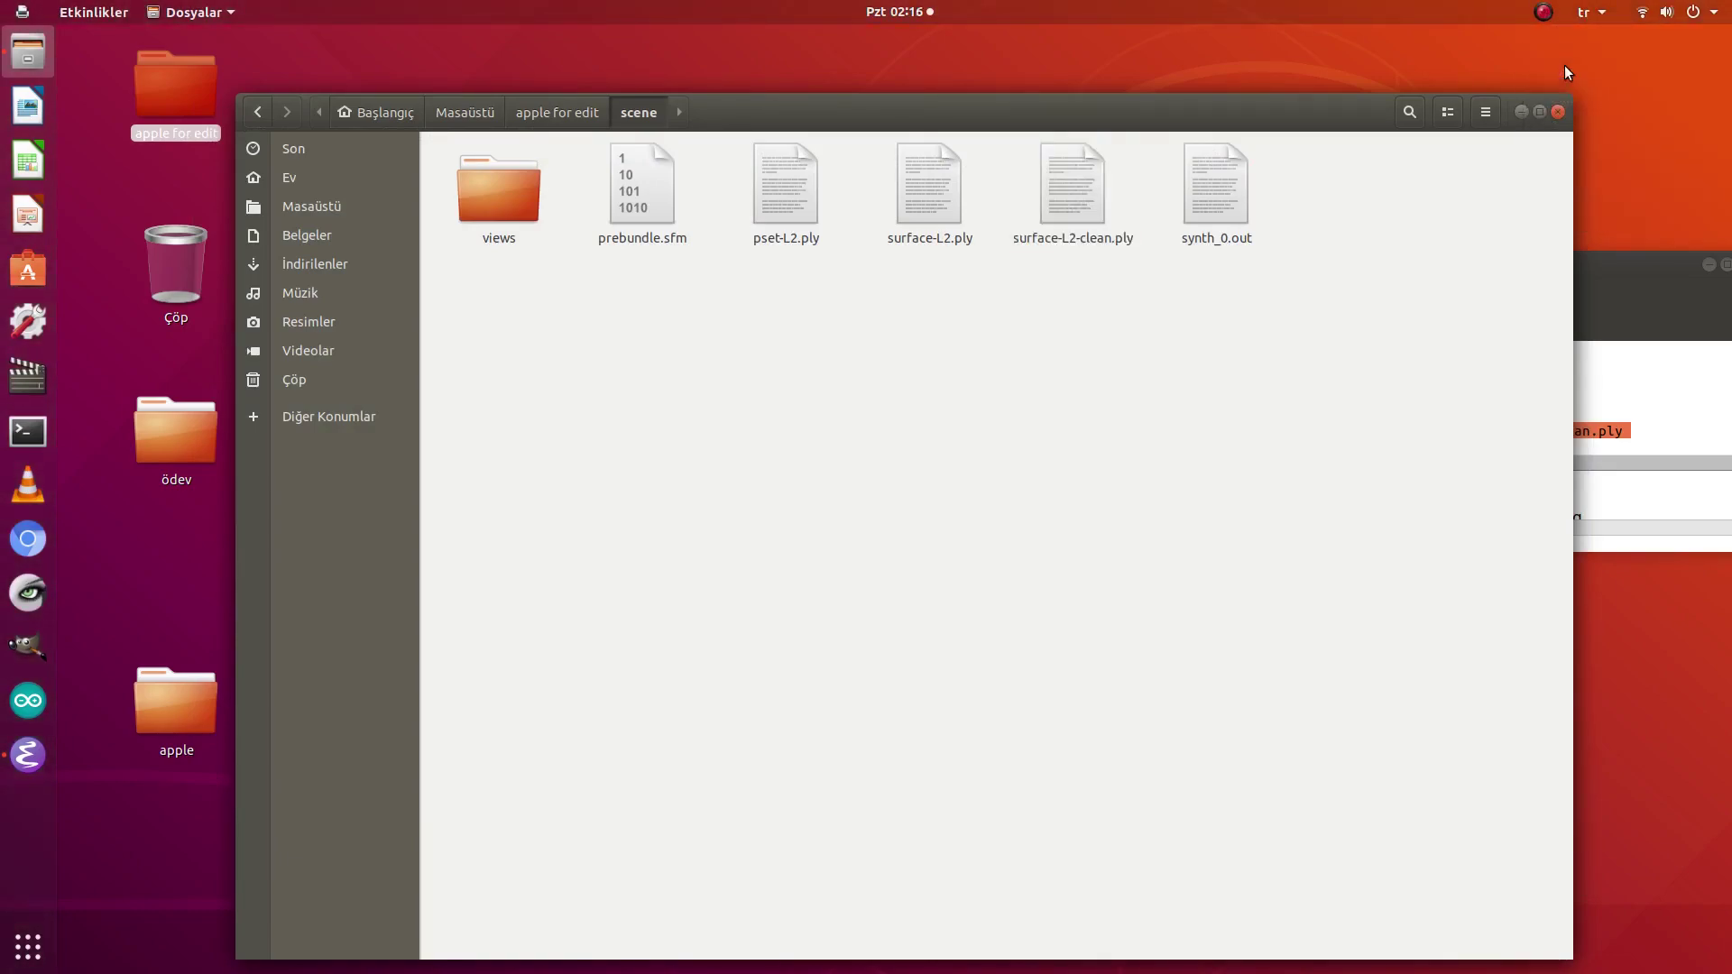
Step: Launch MeshLab and import the mesh surface-L2-clean.ply from the desktop folder "apple for edit/scene"
click(36, 603)
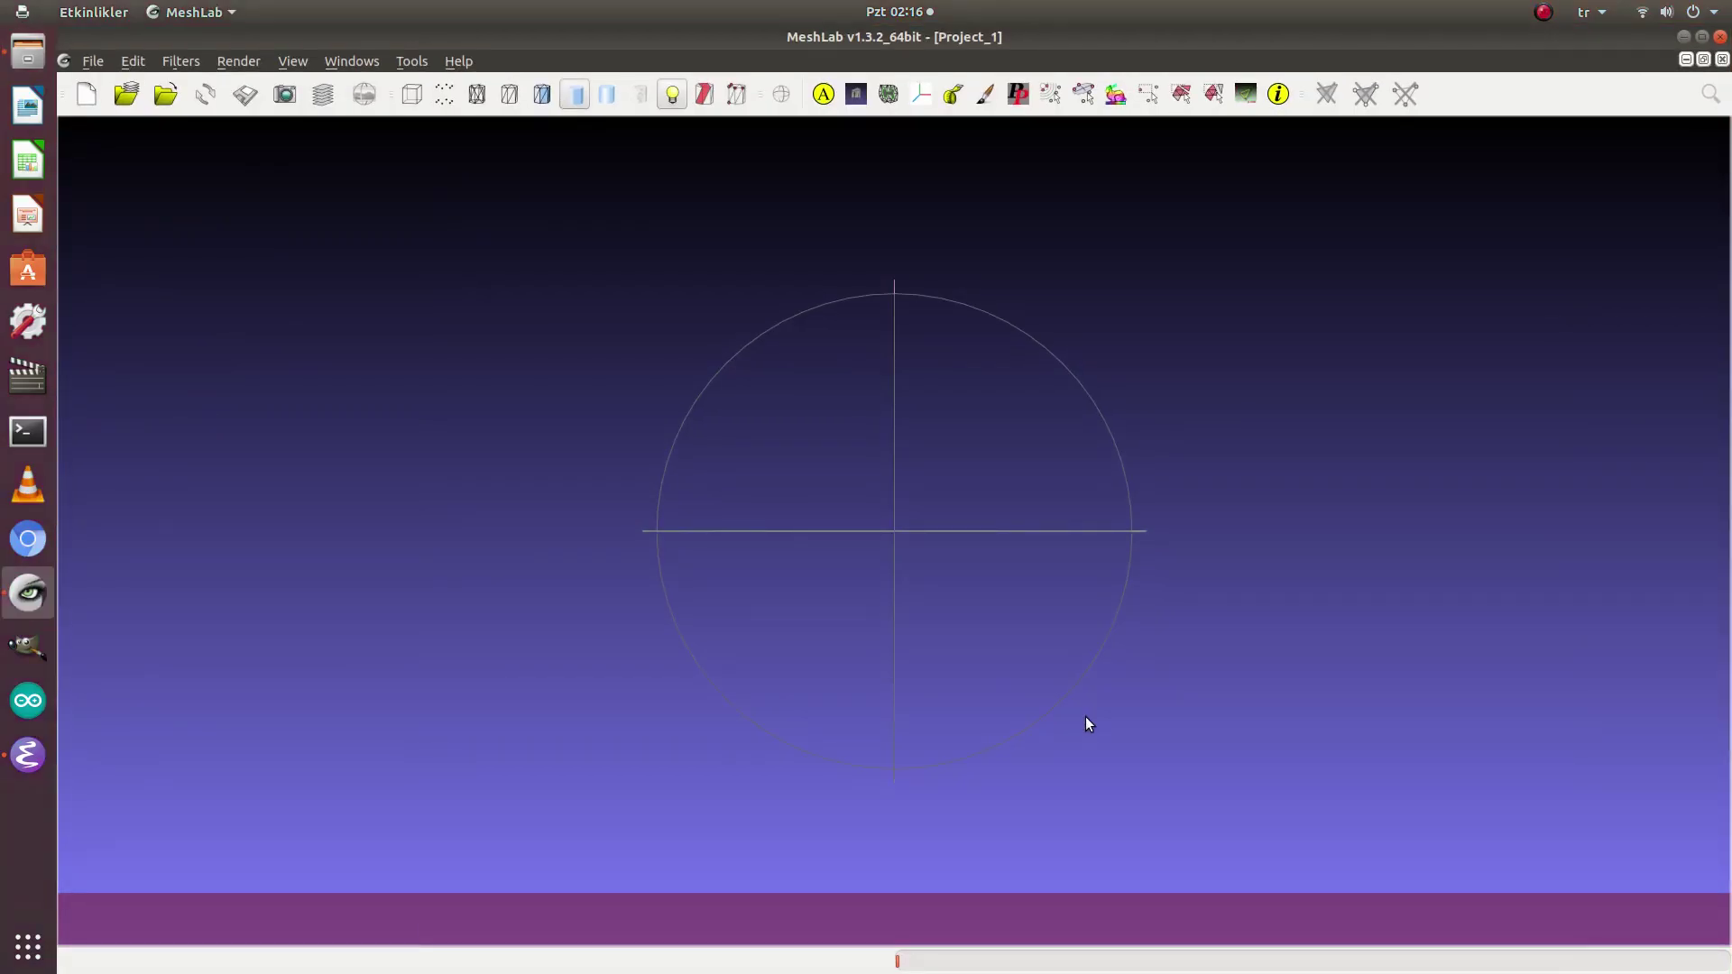
click(166, 95)
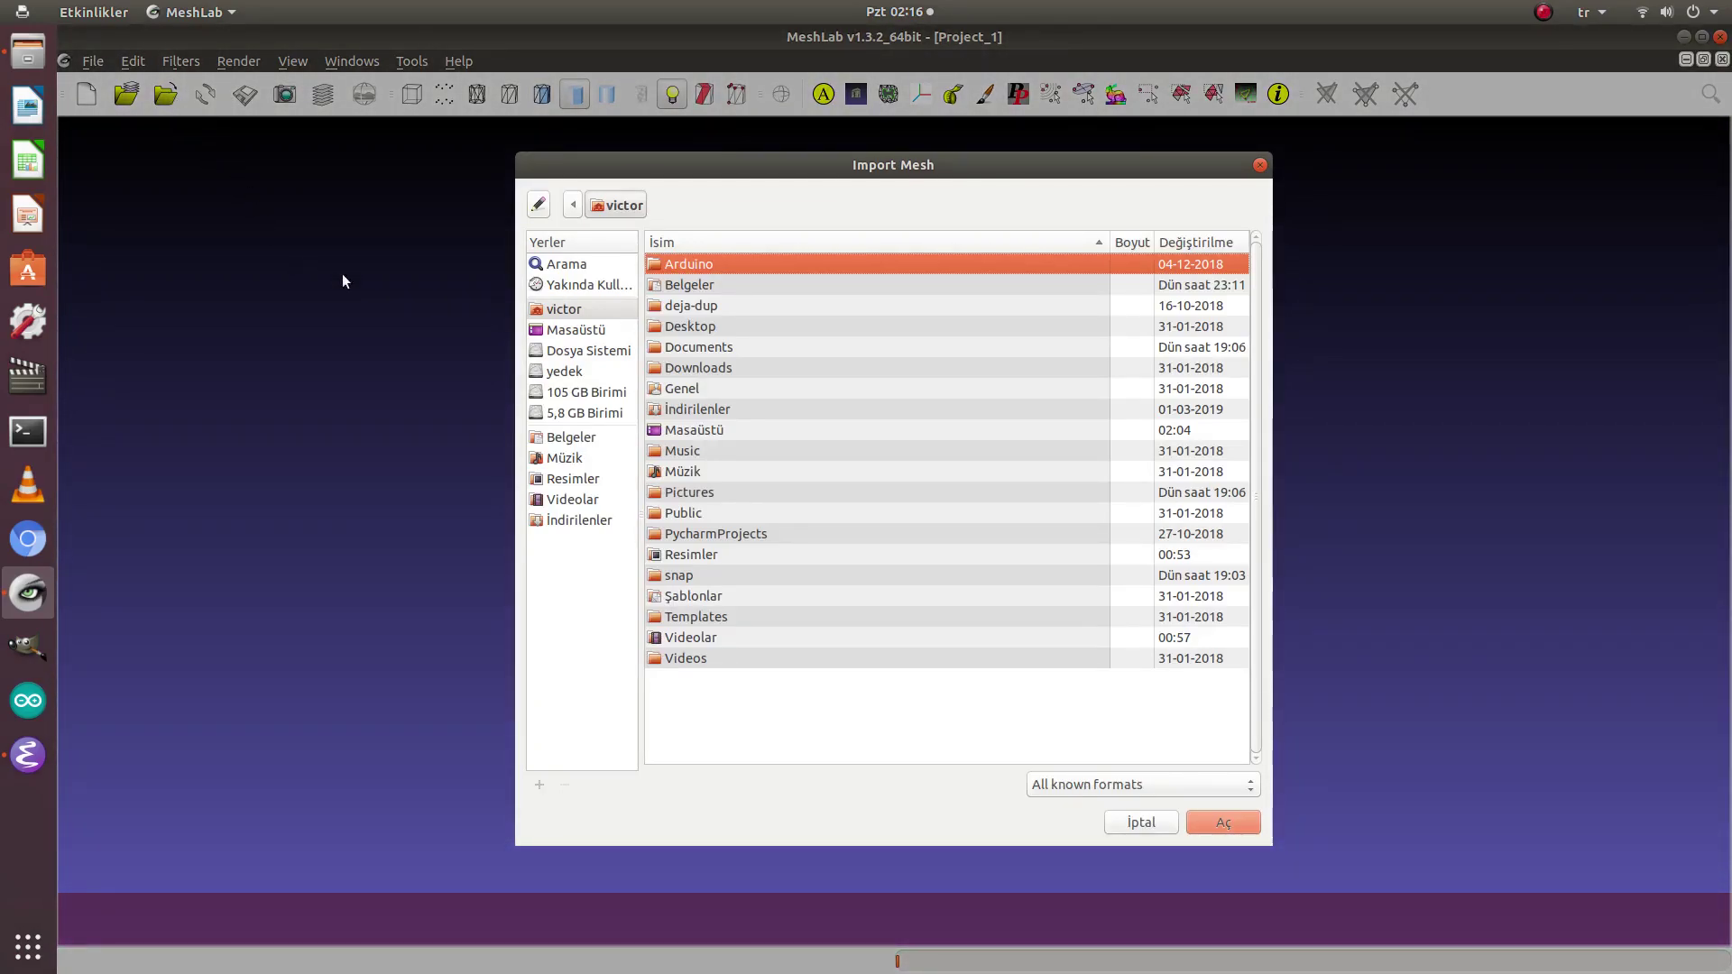
click(568, 336)
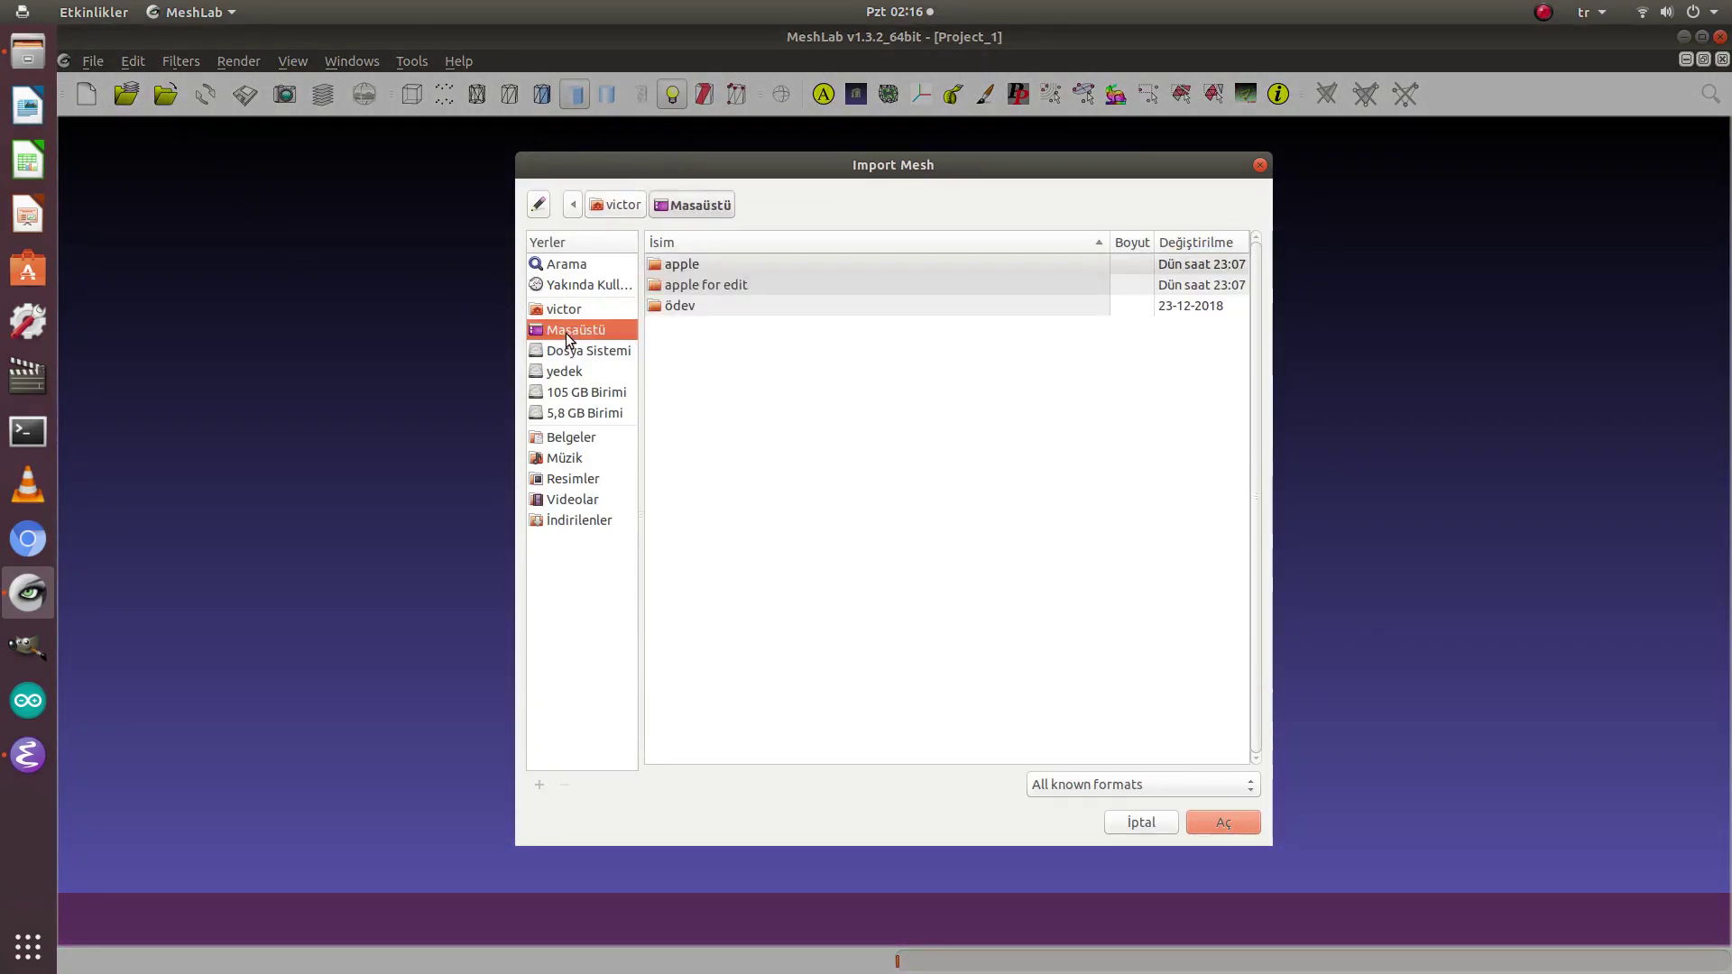
double_click(685, 285)
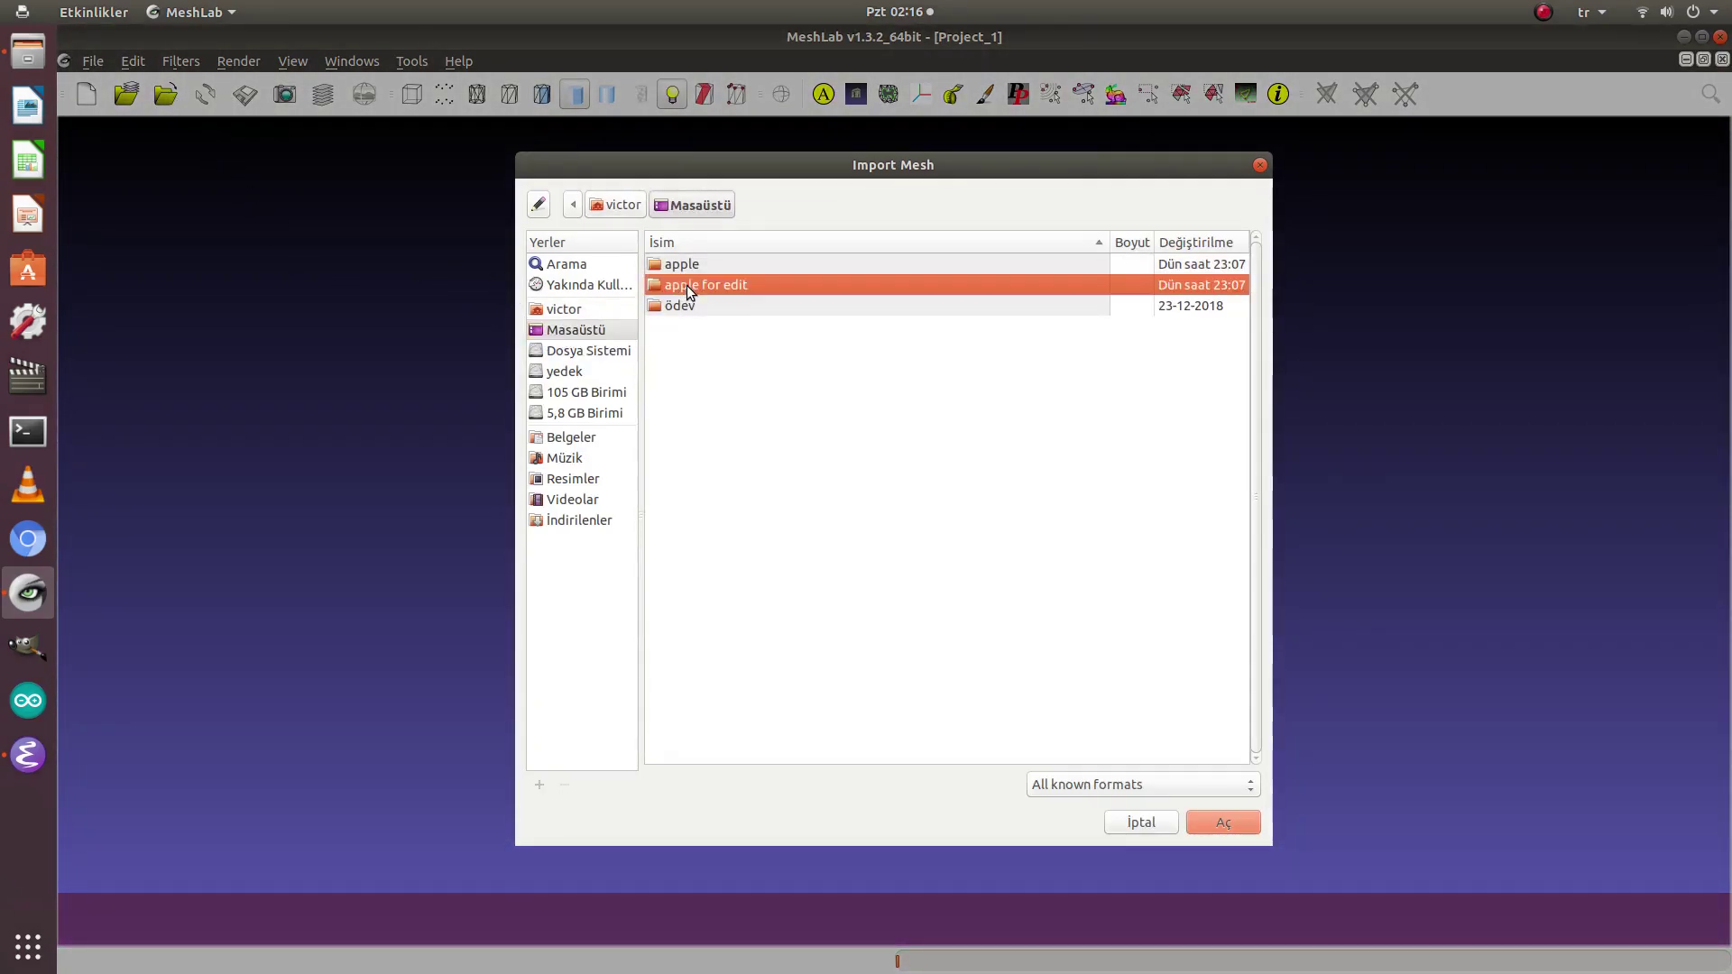
double_click(680, 268)
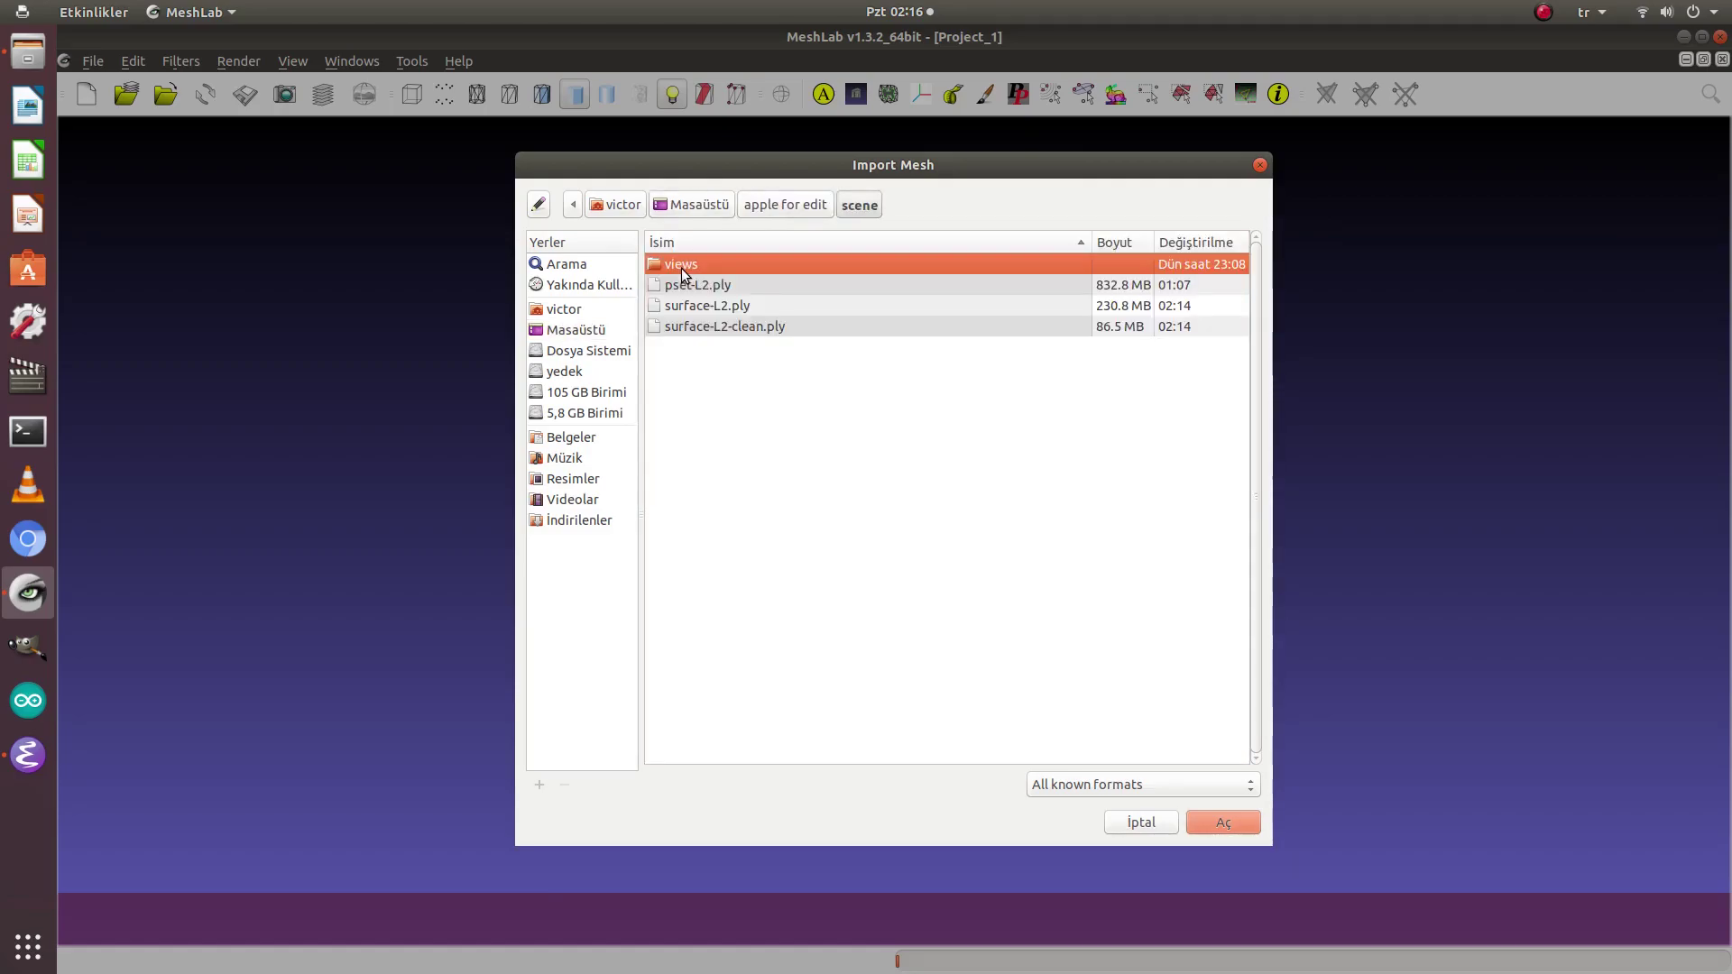
click(722, 327)
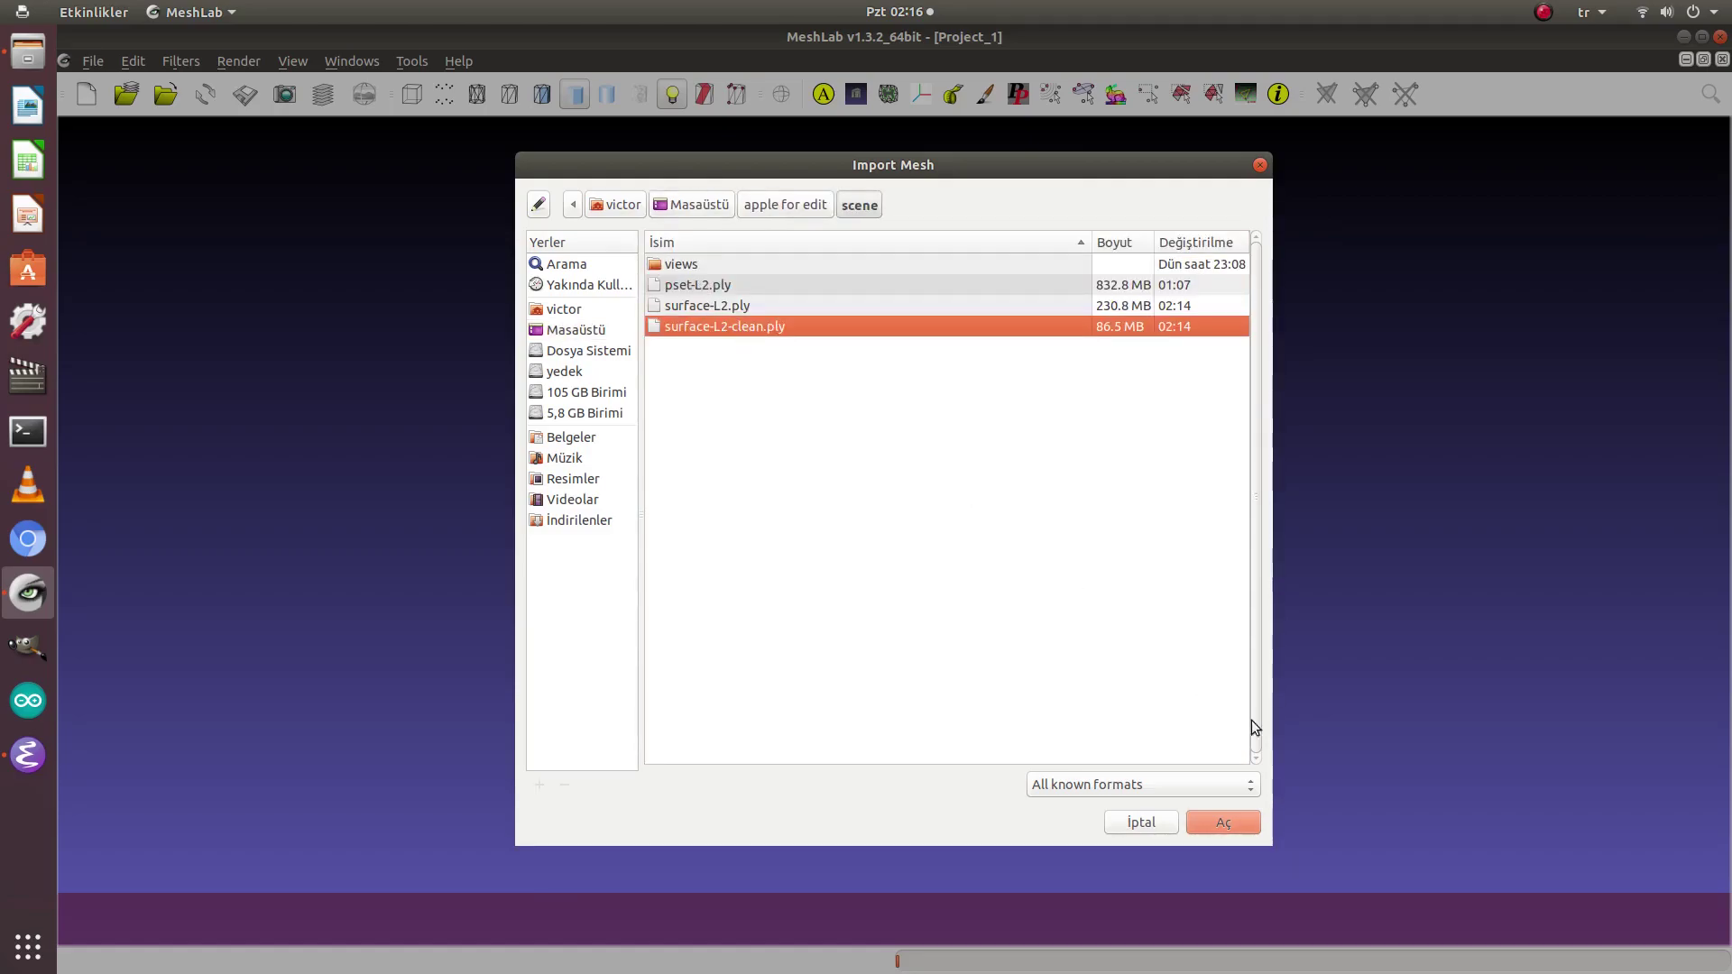
click(1247, 824)
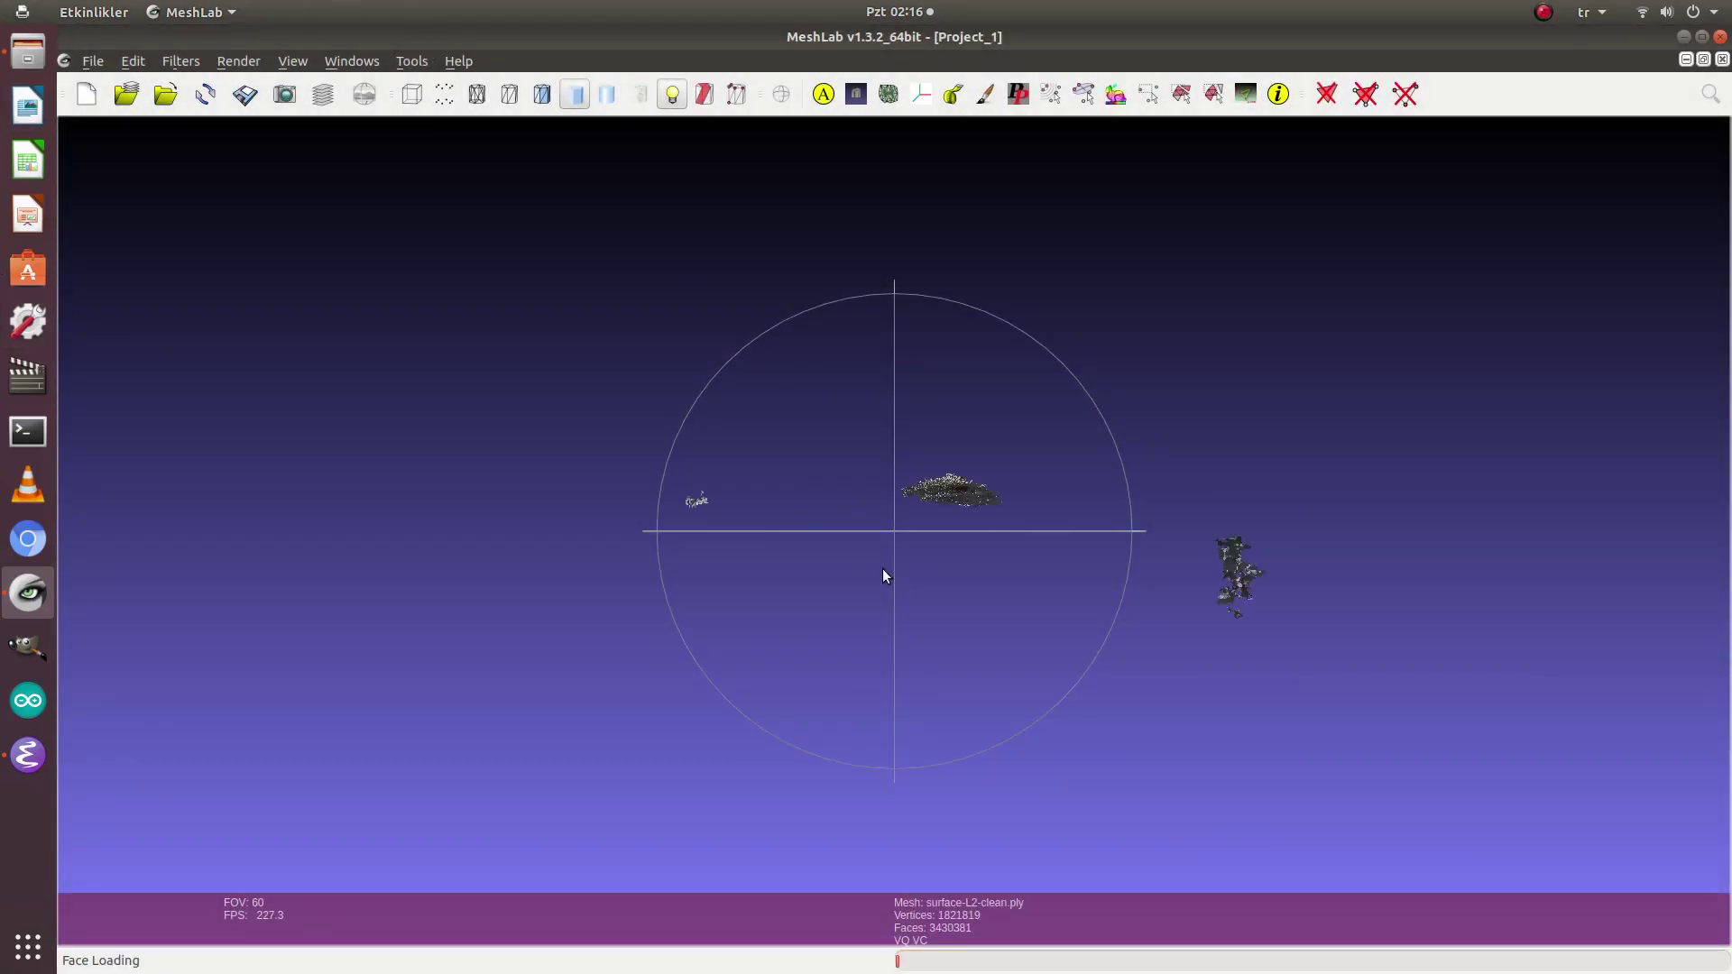
Step: Select the vertices in a tight rectangular region around the apple, seen from above the tablecloth
scroll(1027, 554, up, 10)
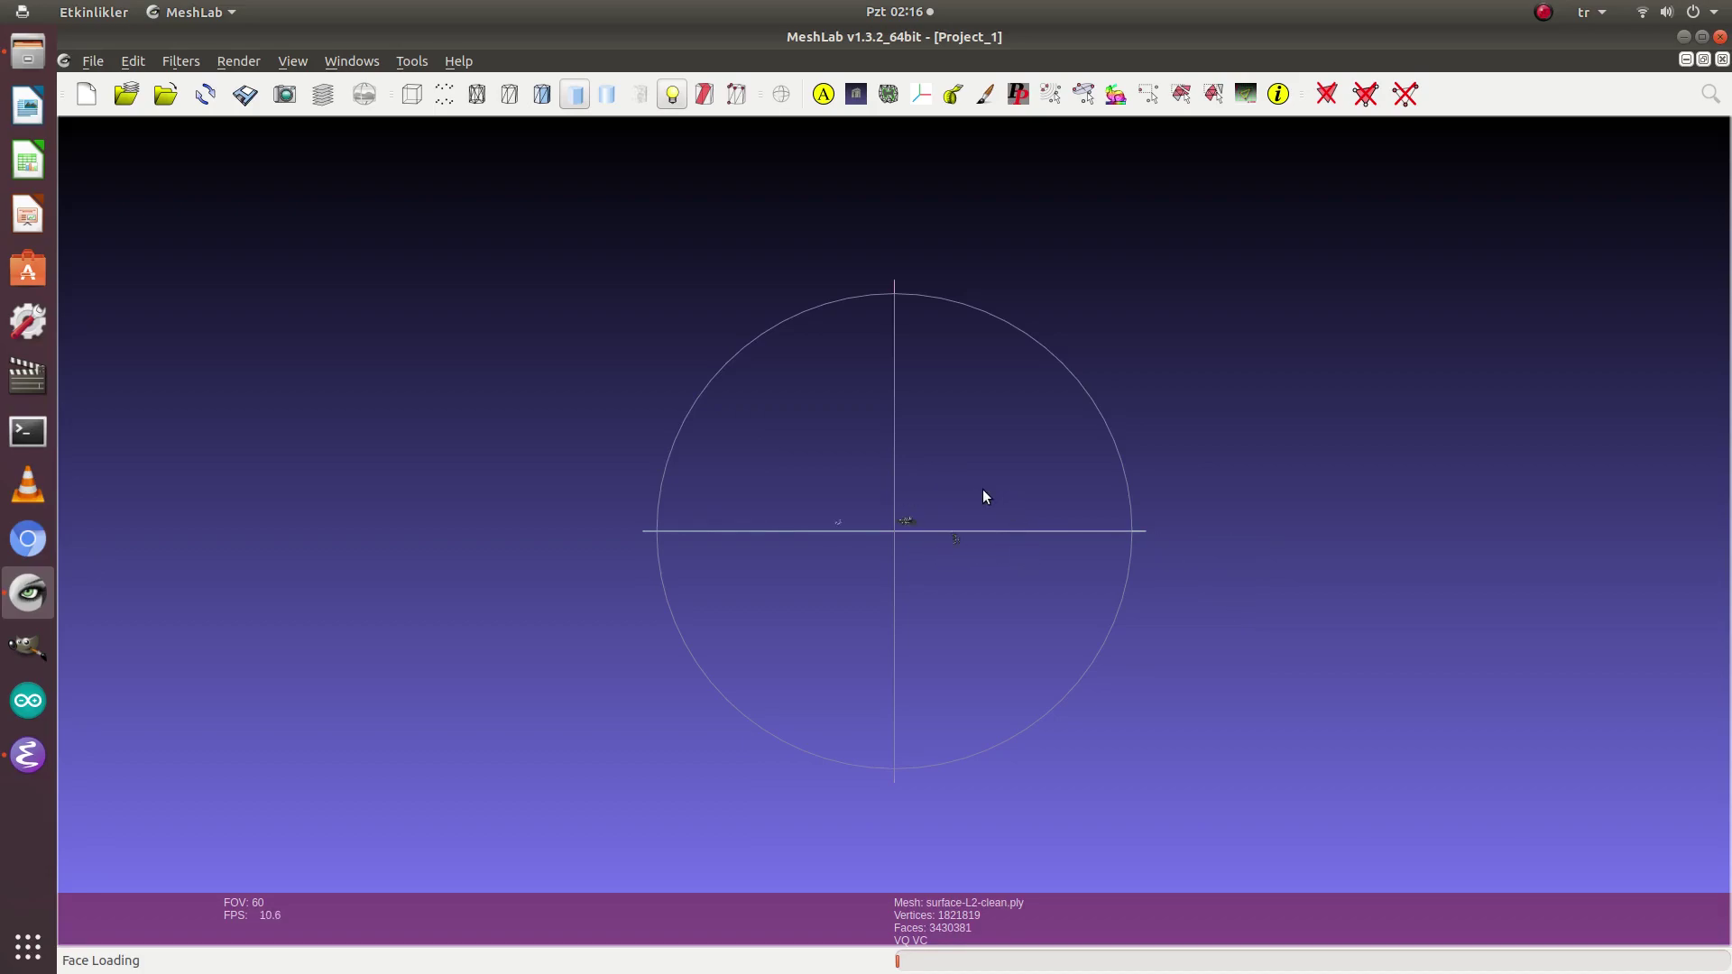
scroll(978, 501, down, 5)
scroll(984, 490, down, 5)
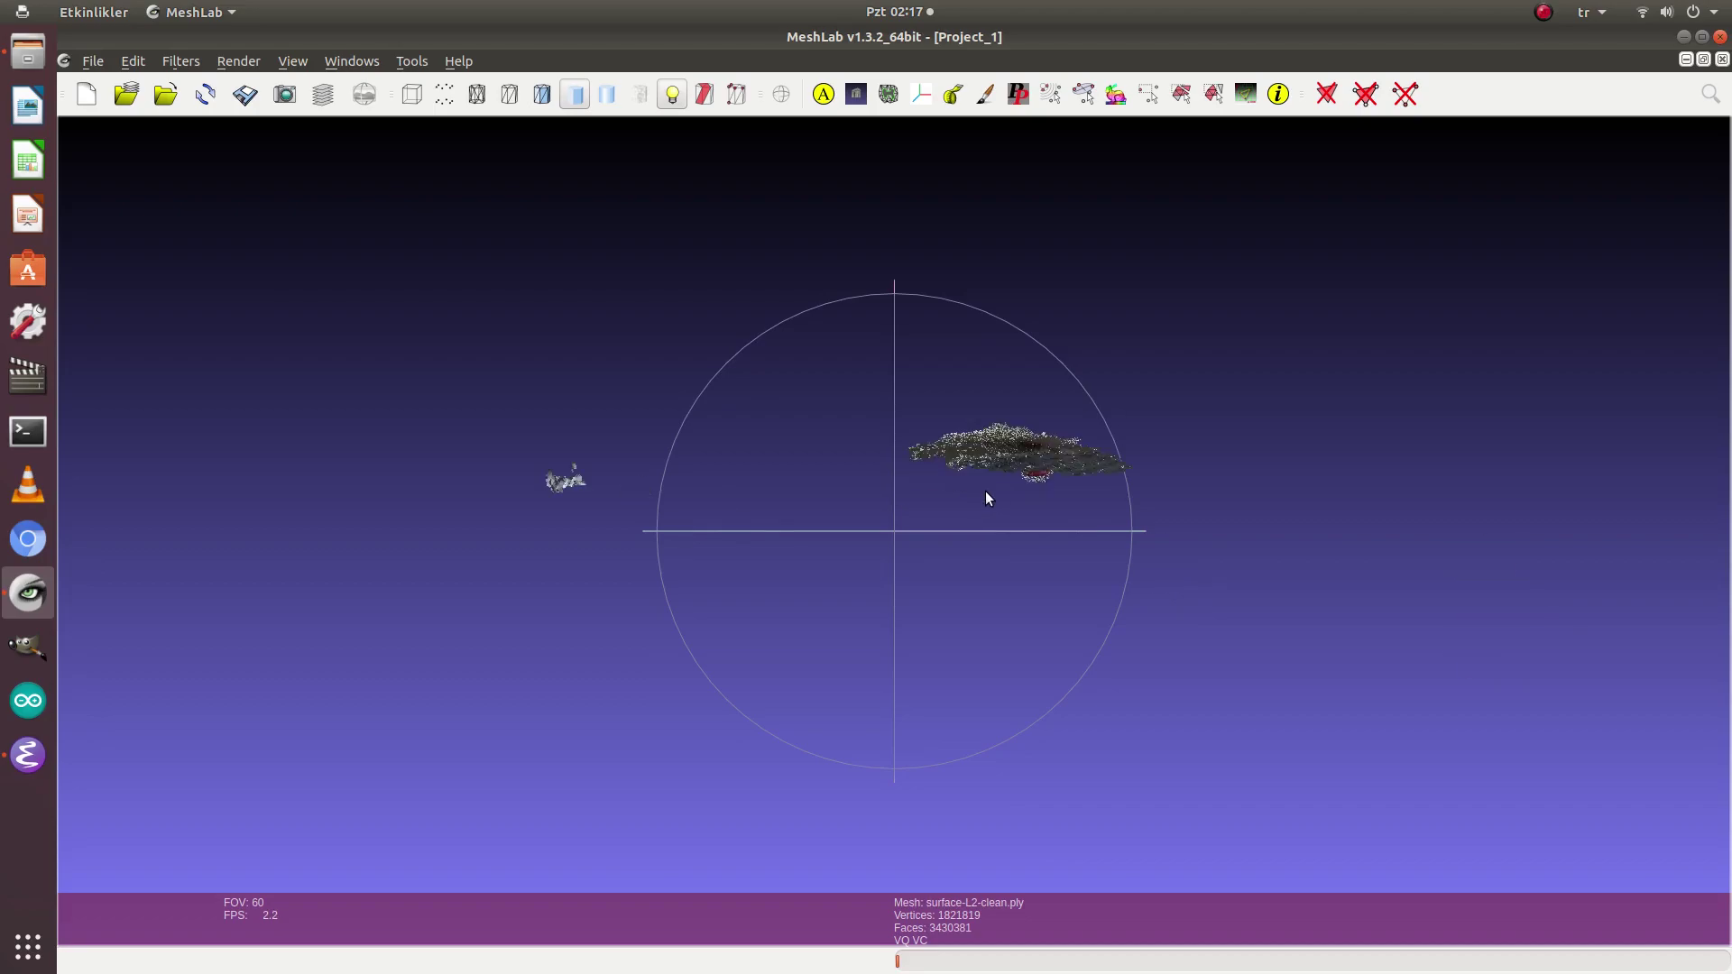
drag(1128, 436, 827, 555)
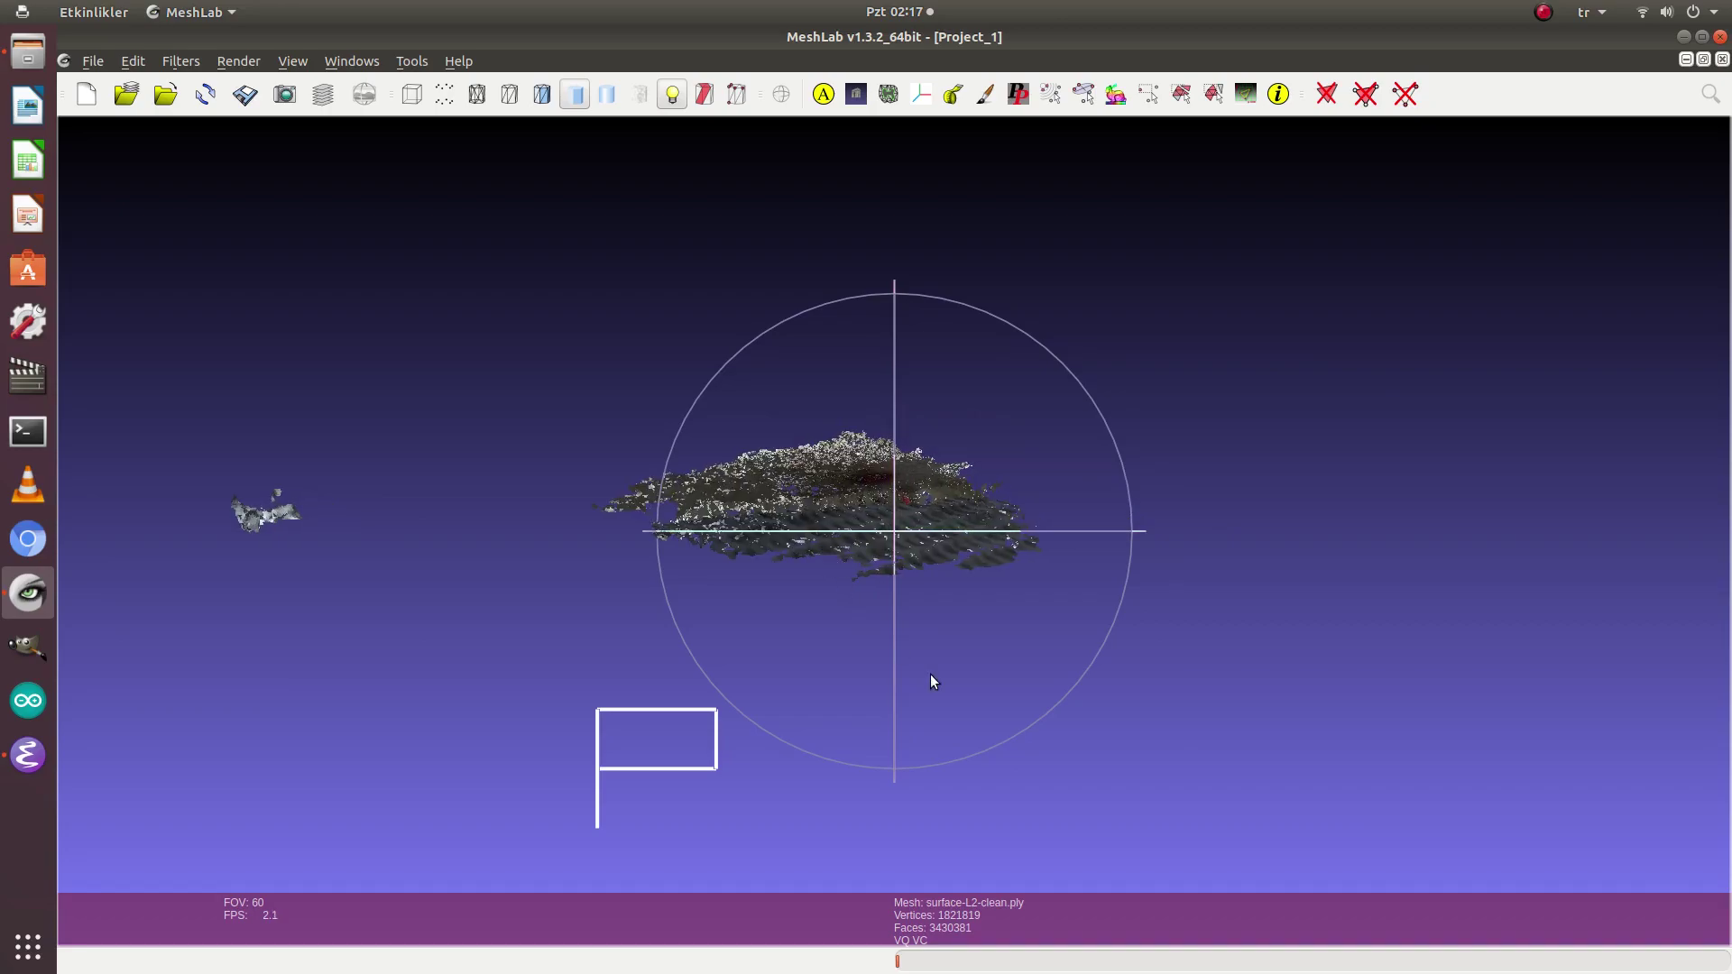
drag(974, 606, 815, 272)
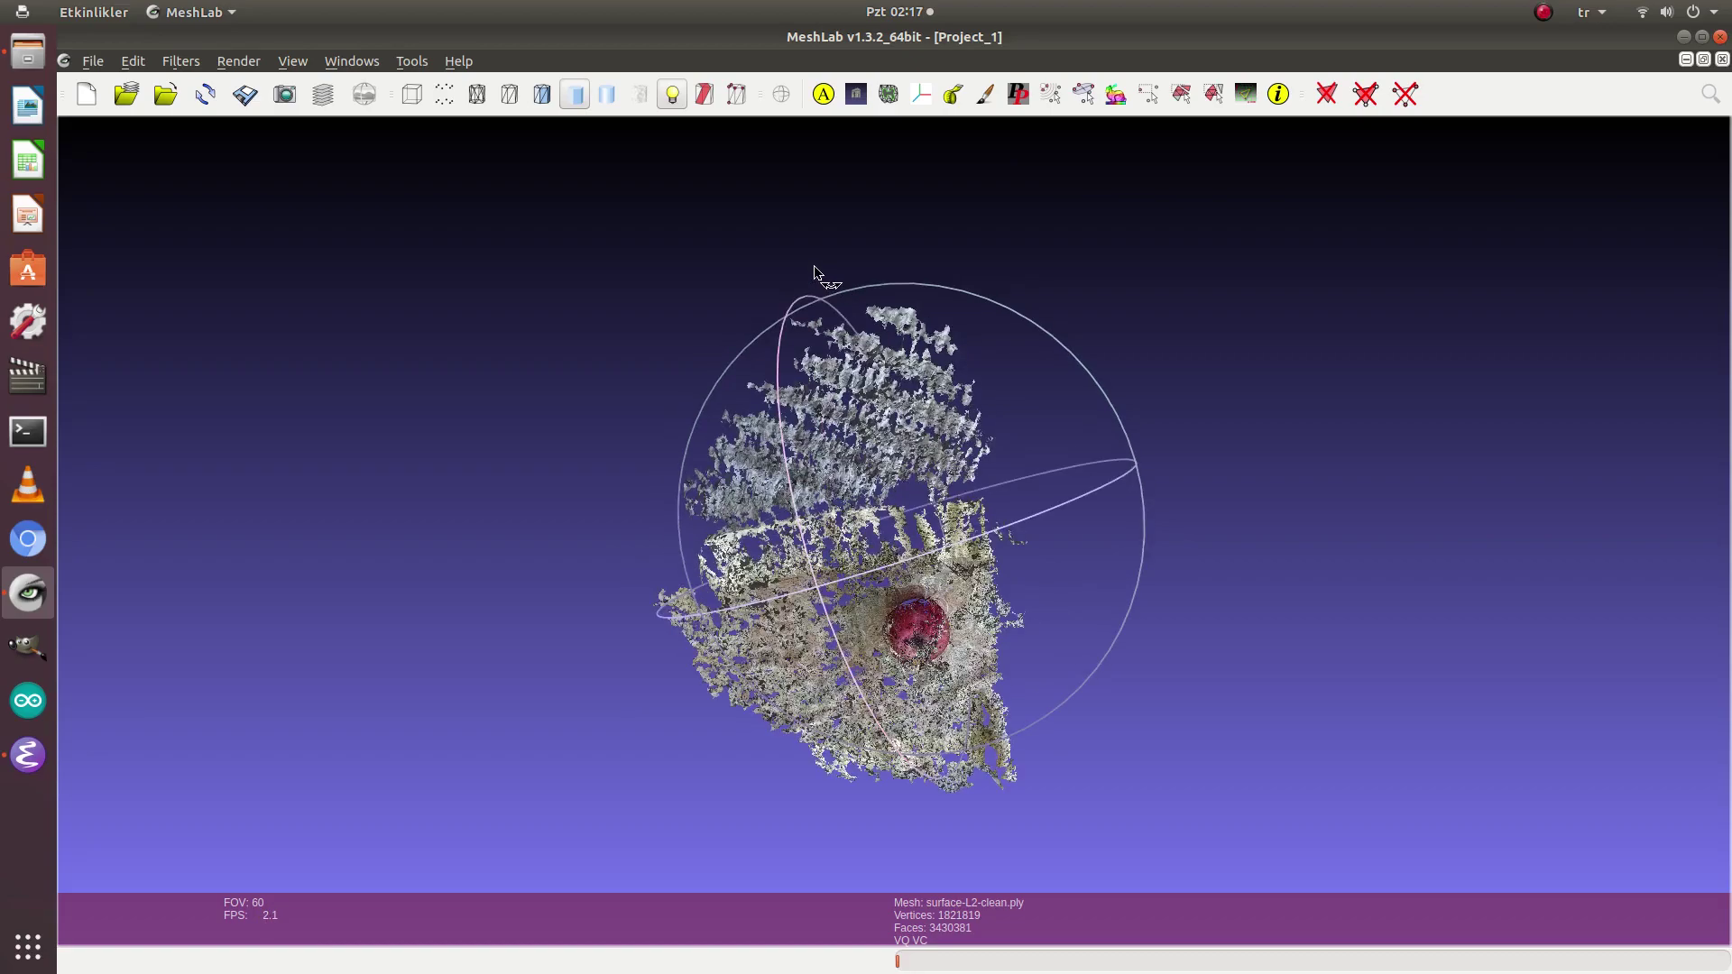
middle_drag(923, 609, 921, 478)
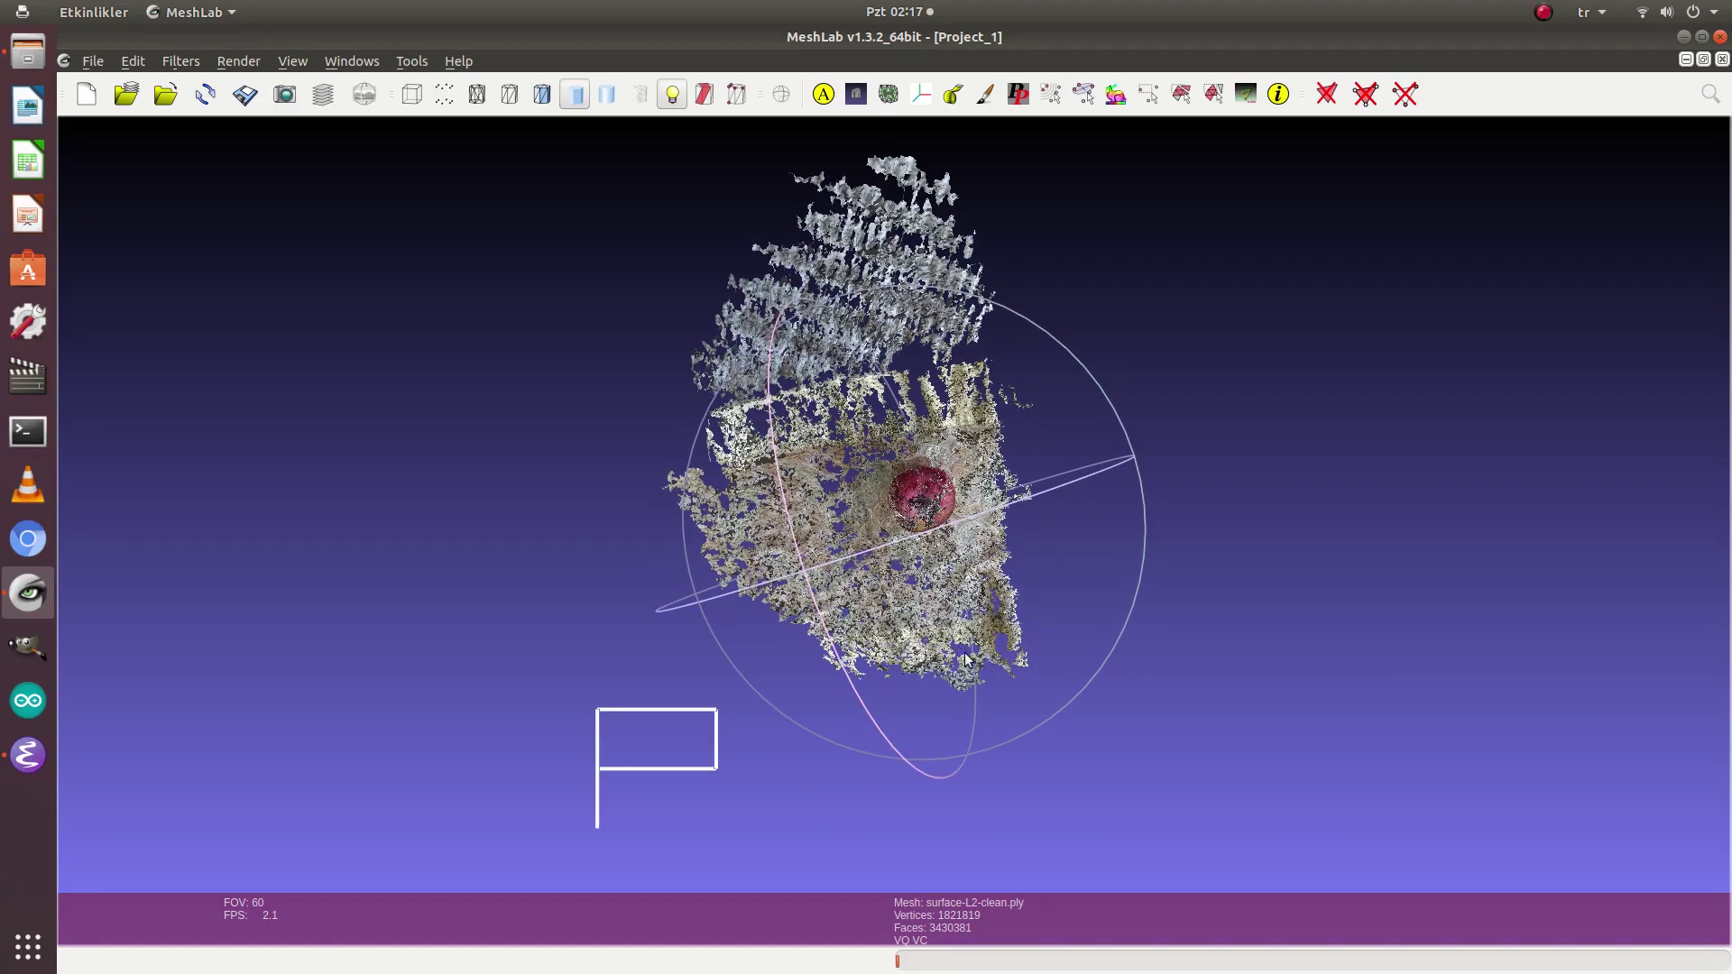
drag(1079, 677, 859, 484)
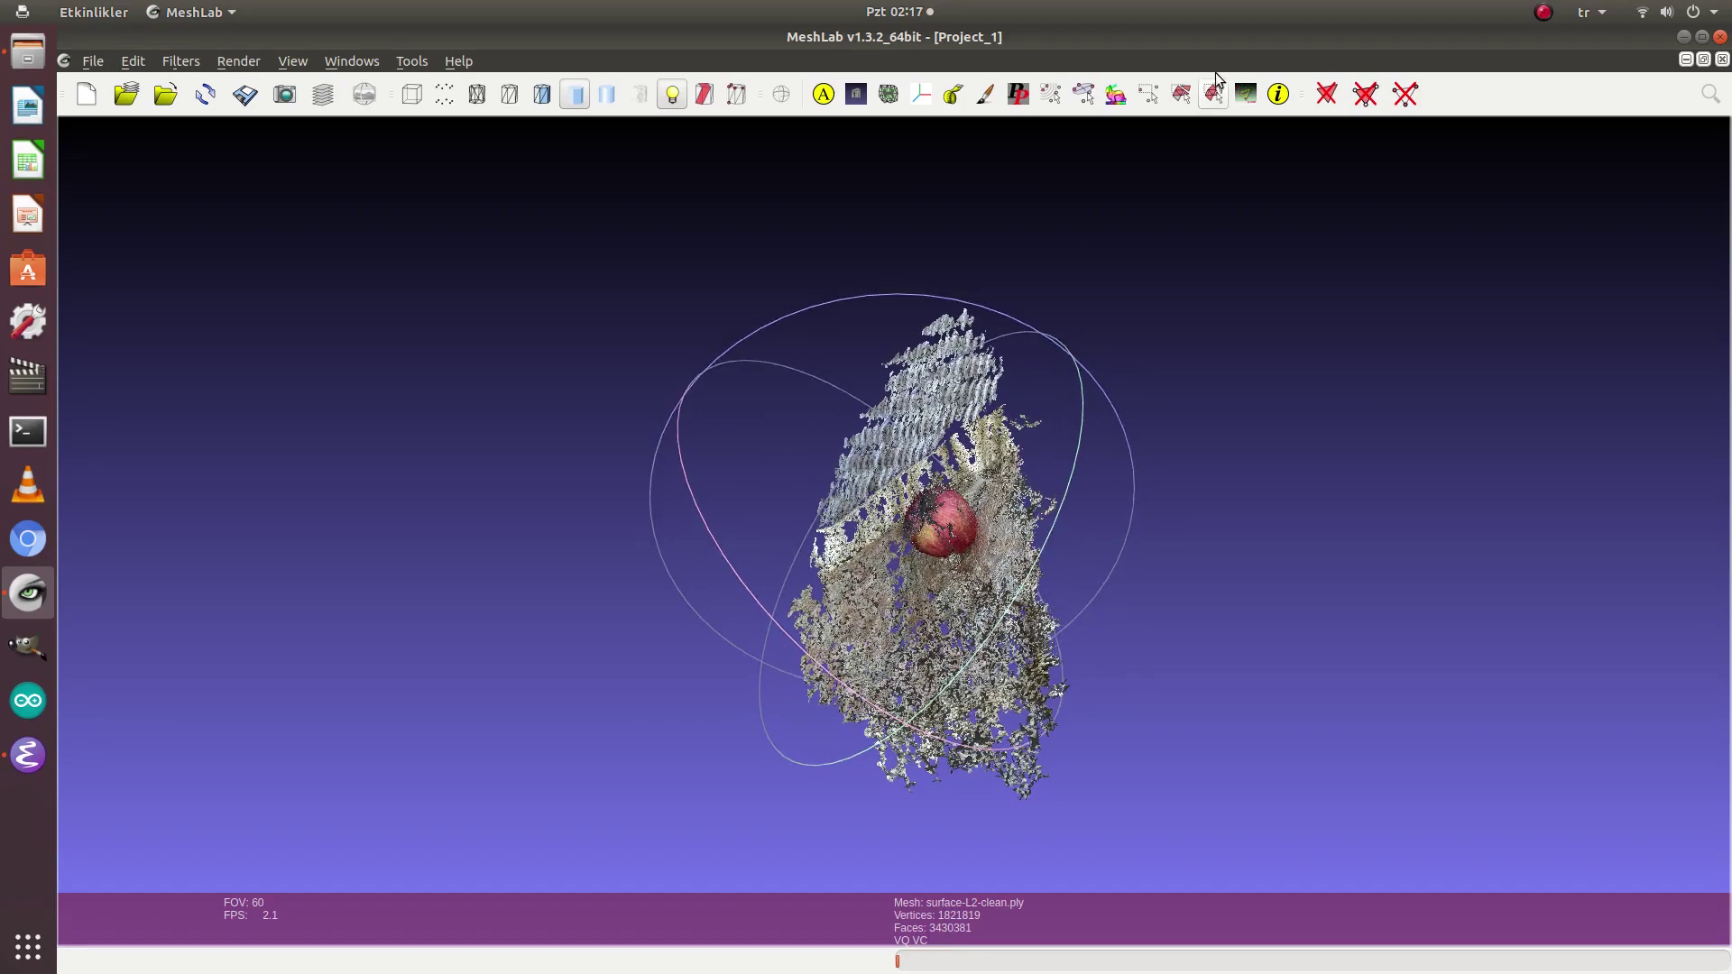
click(1182, 94)
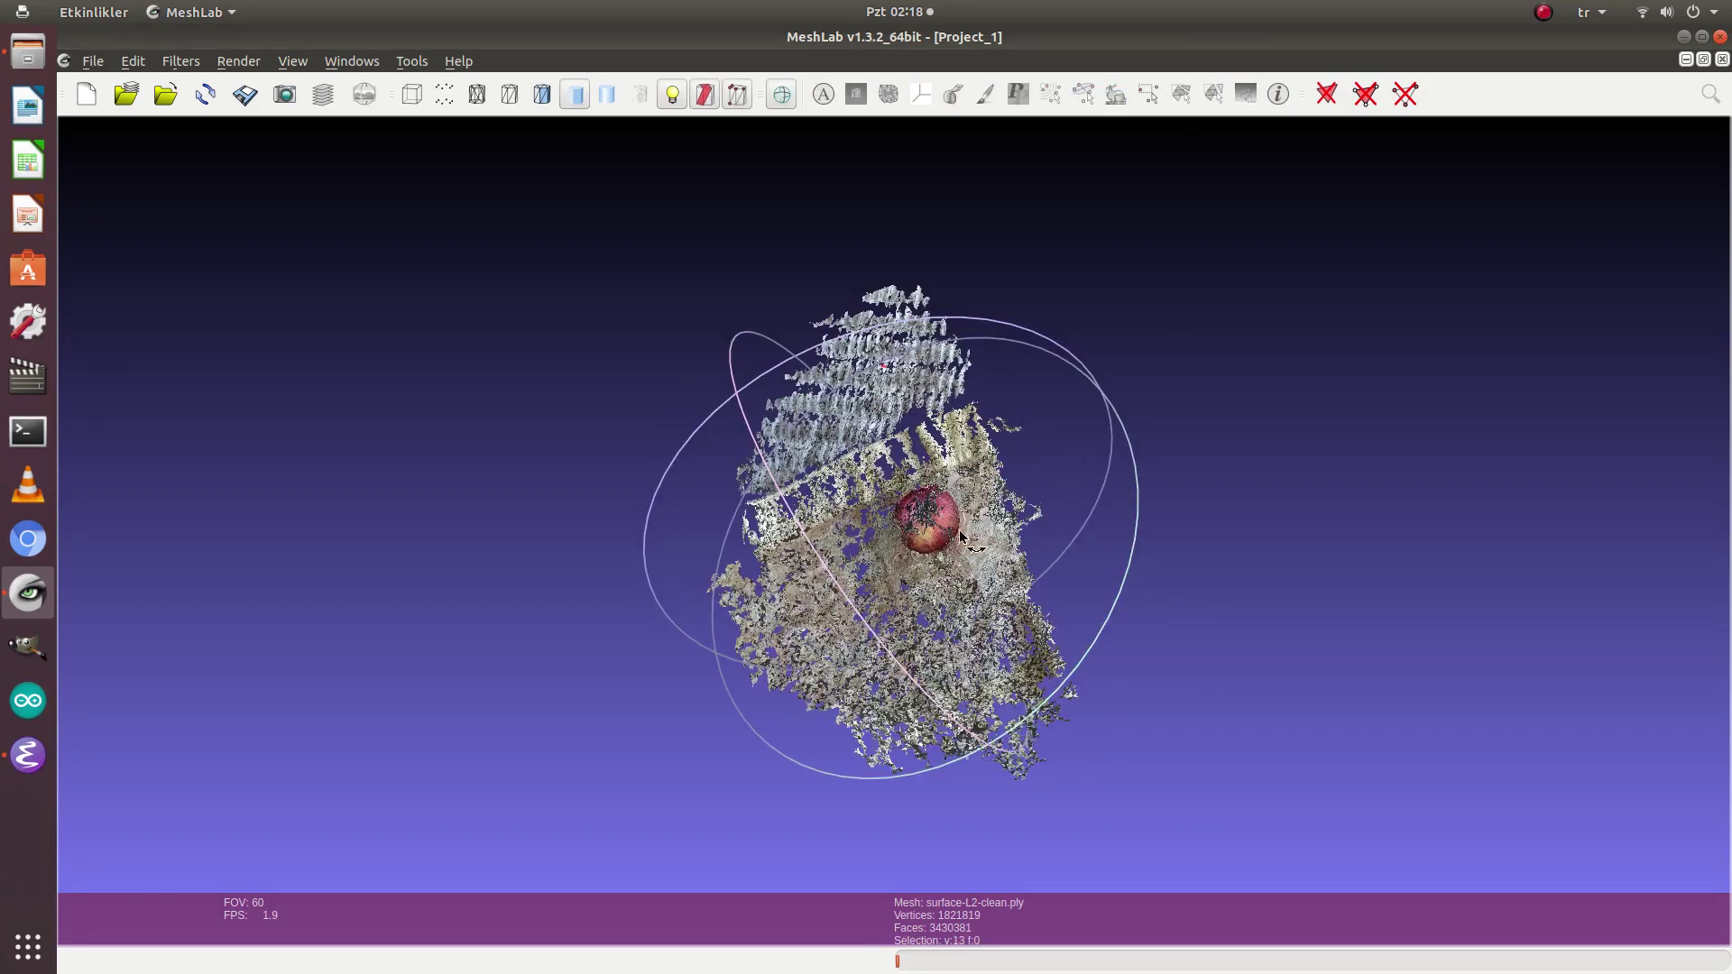
click(1146, 95)
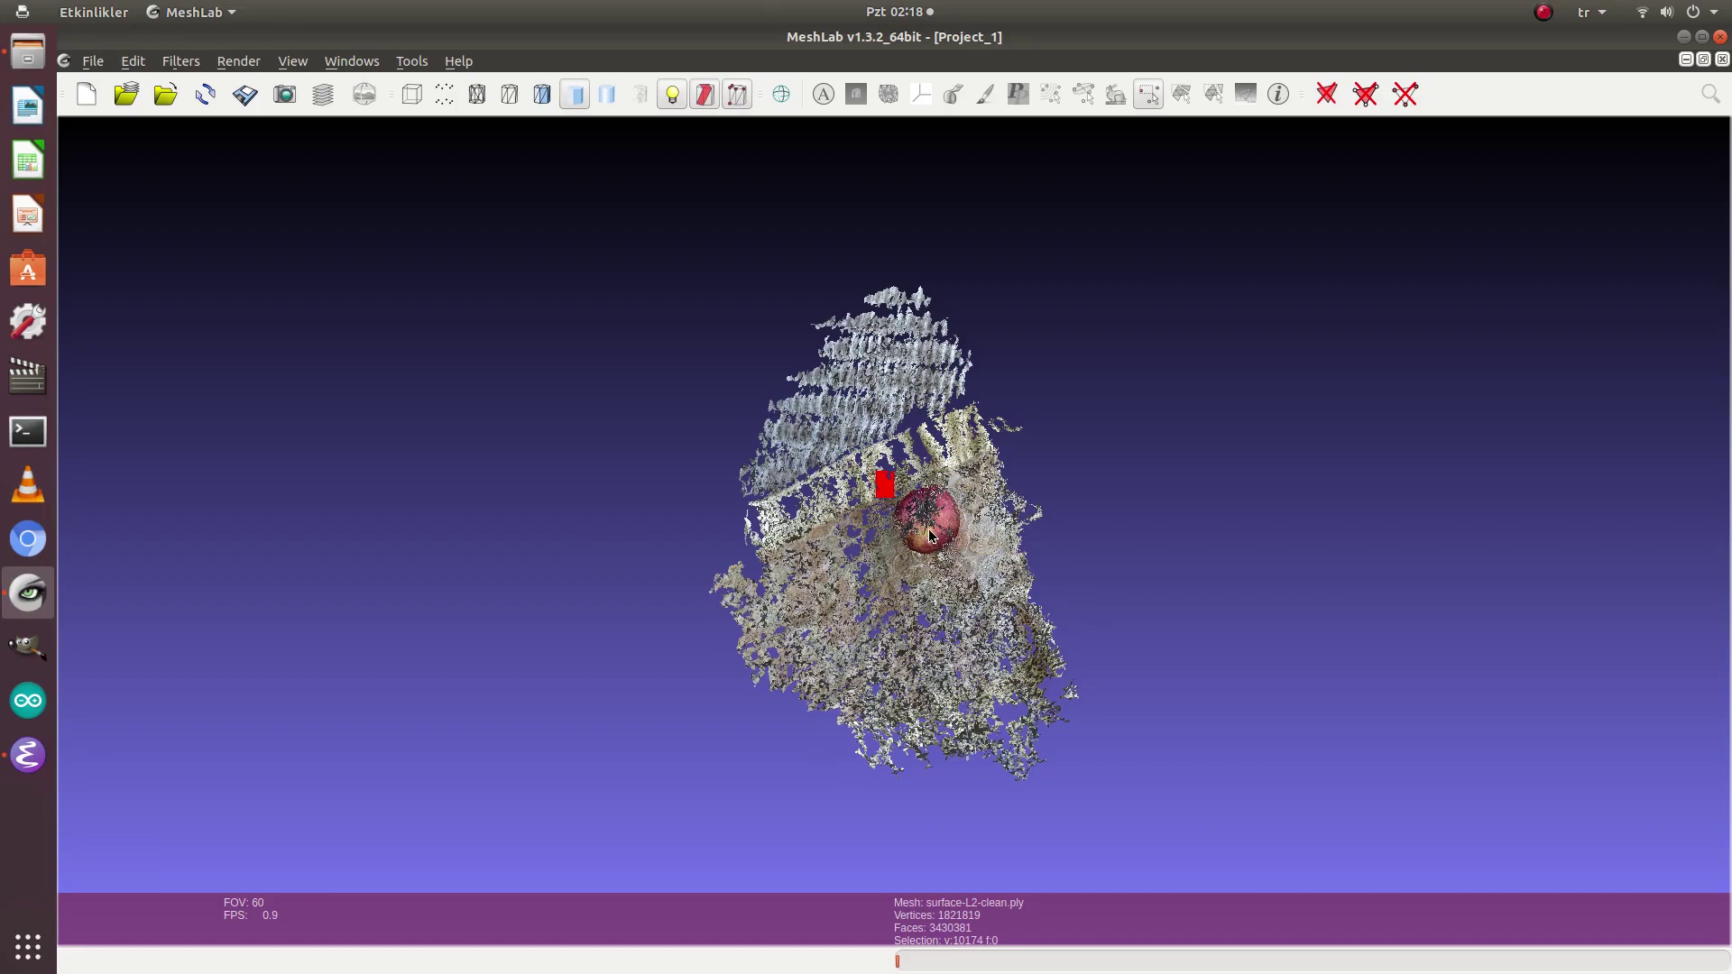
click(891, 490)
click(890, 490)
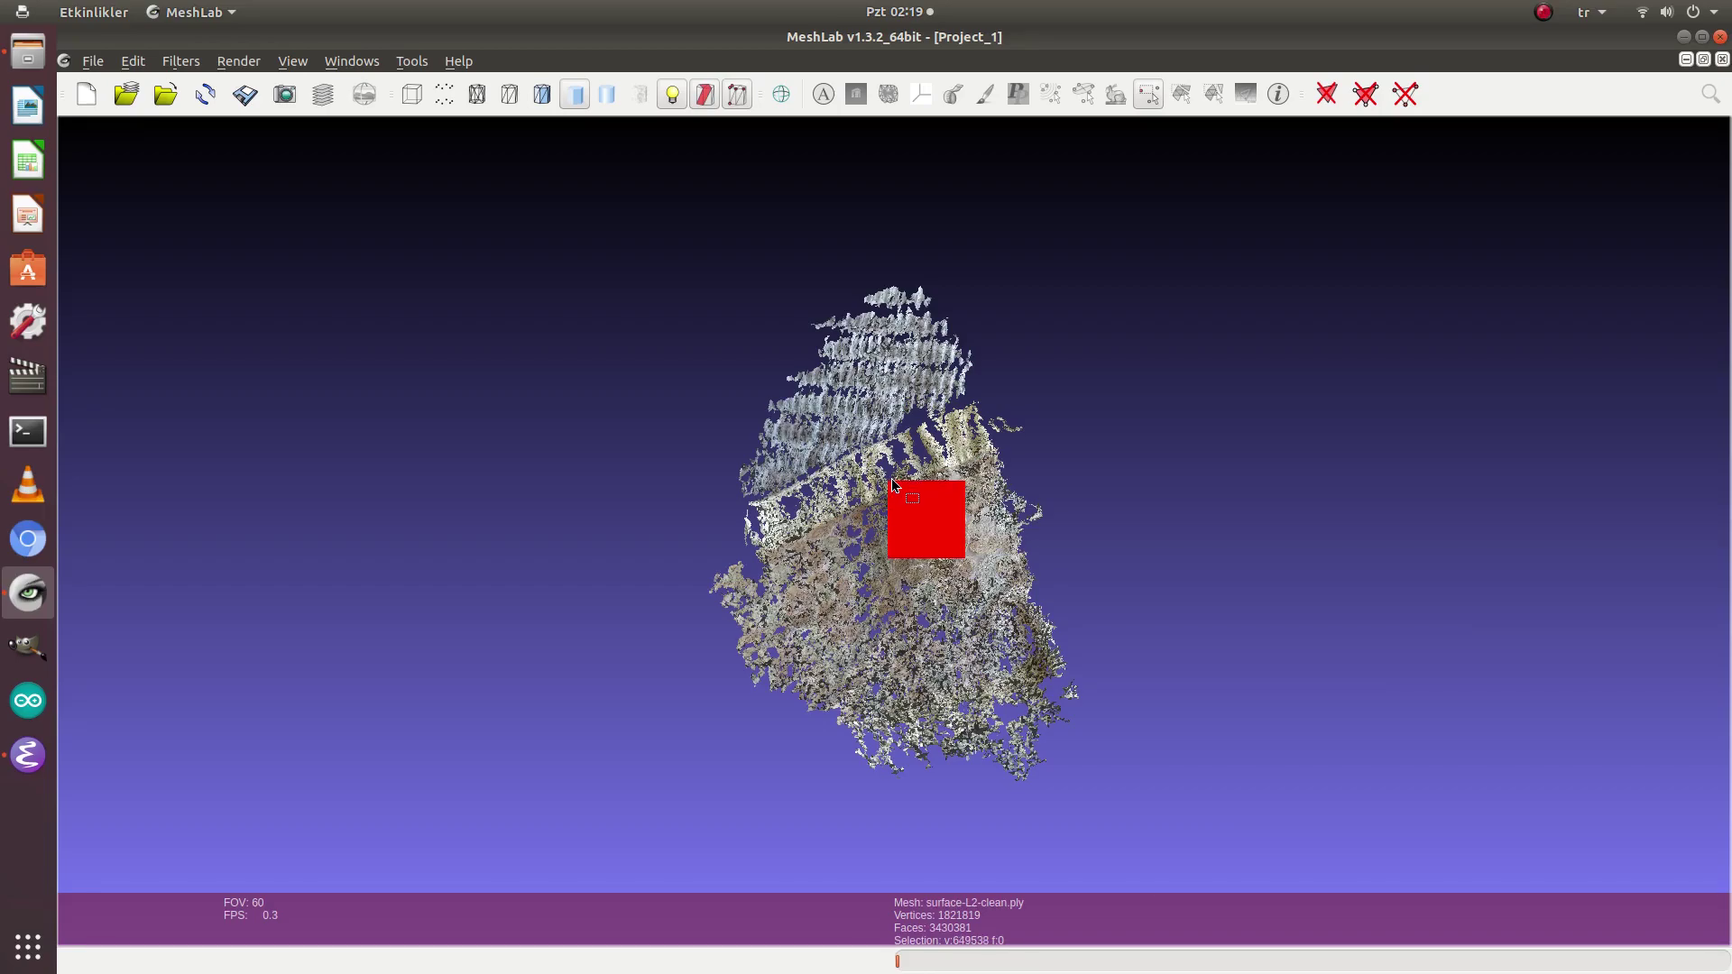
Step: Invert the vertex selection with Invert Faces off, and delete the selected vertices surrounding the apple
click(182, 65)
mouse_move(233, 133)
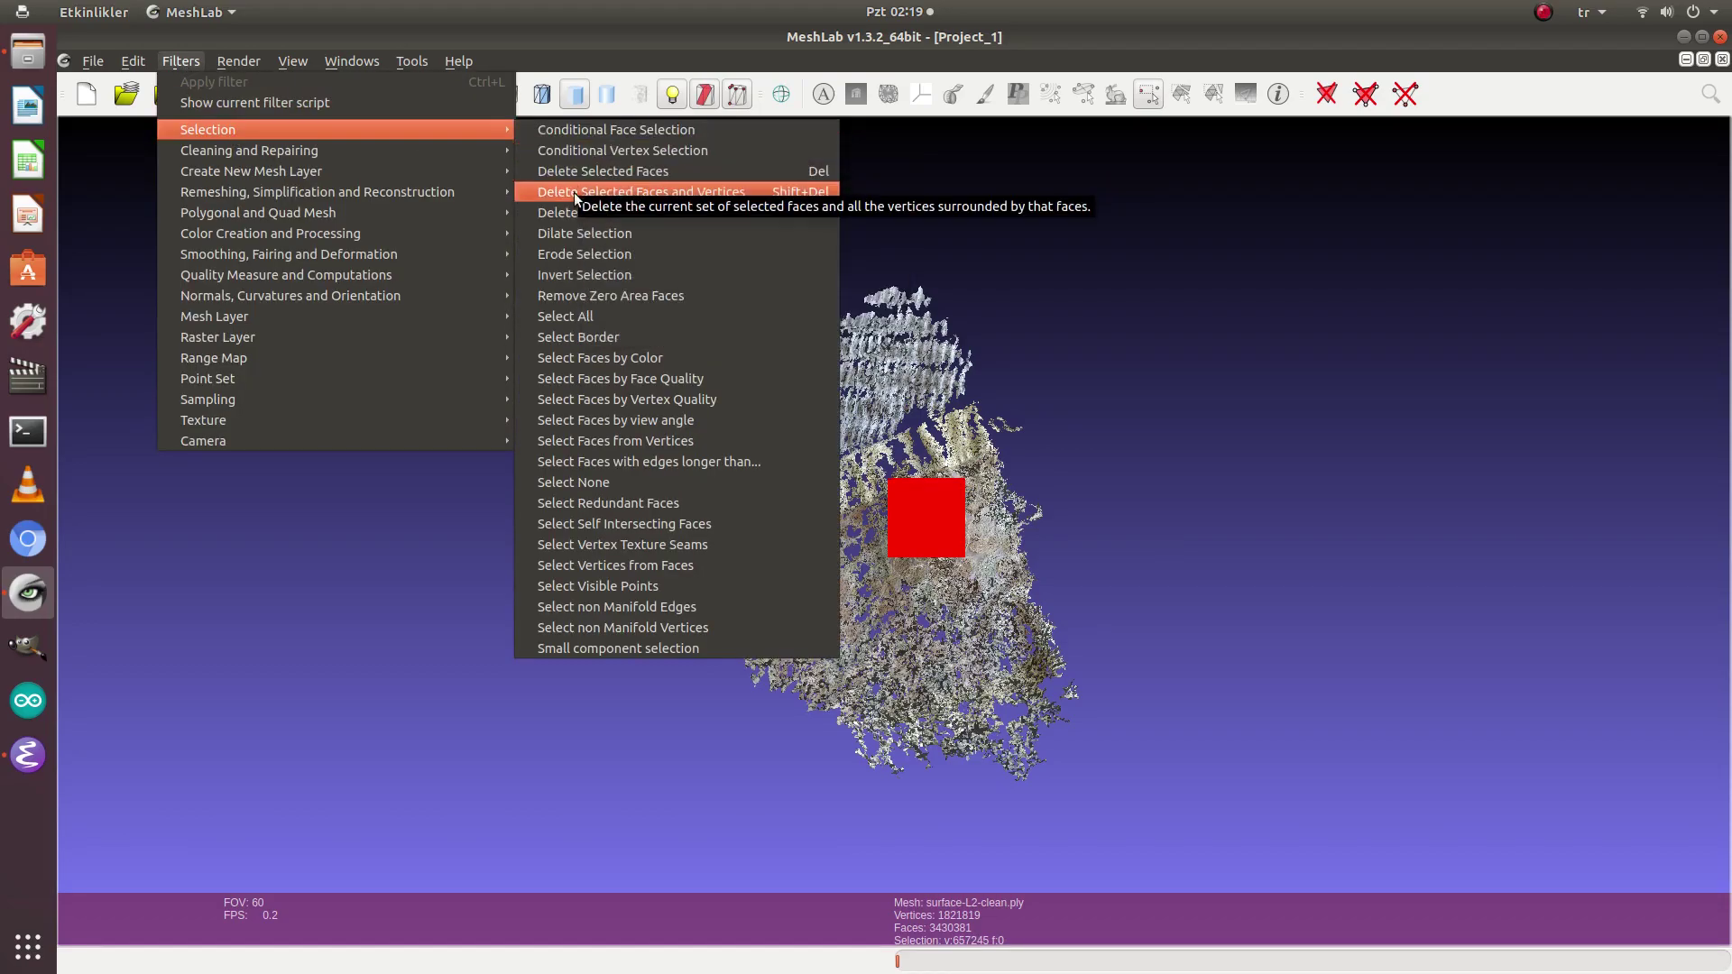
click(588, 271)
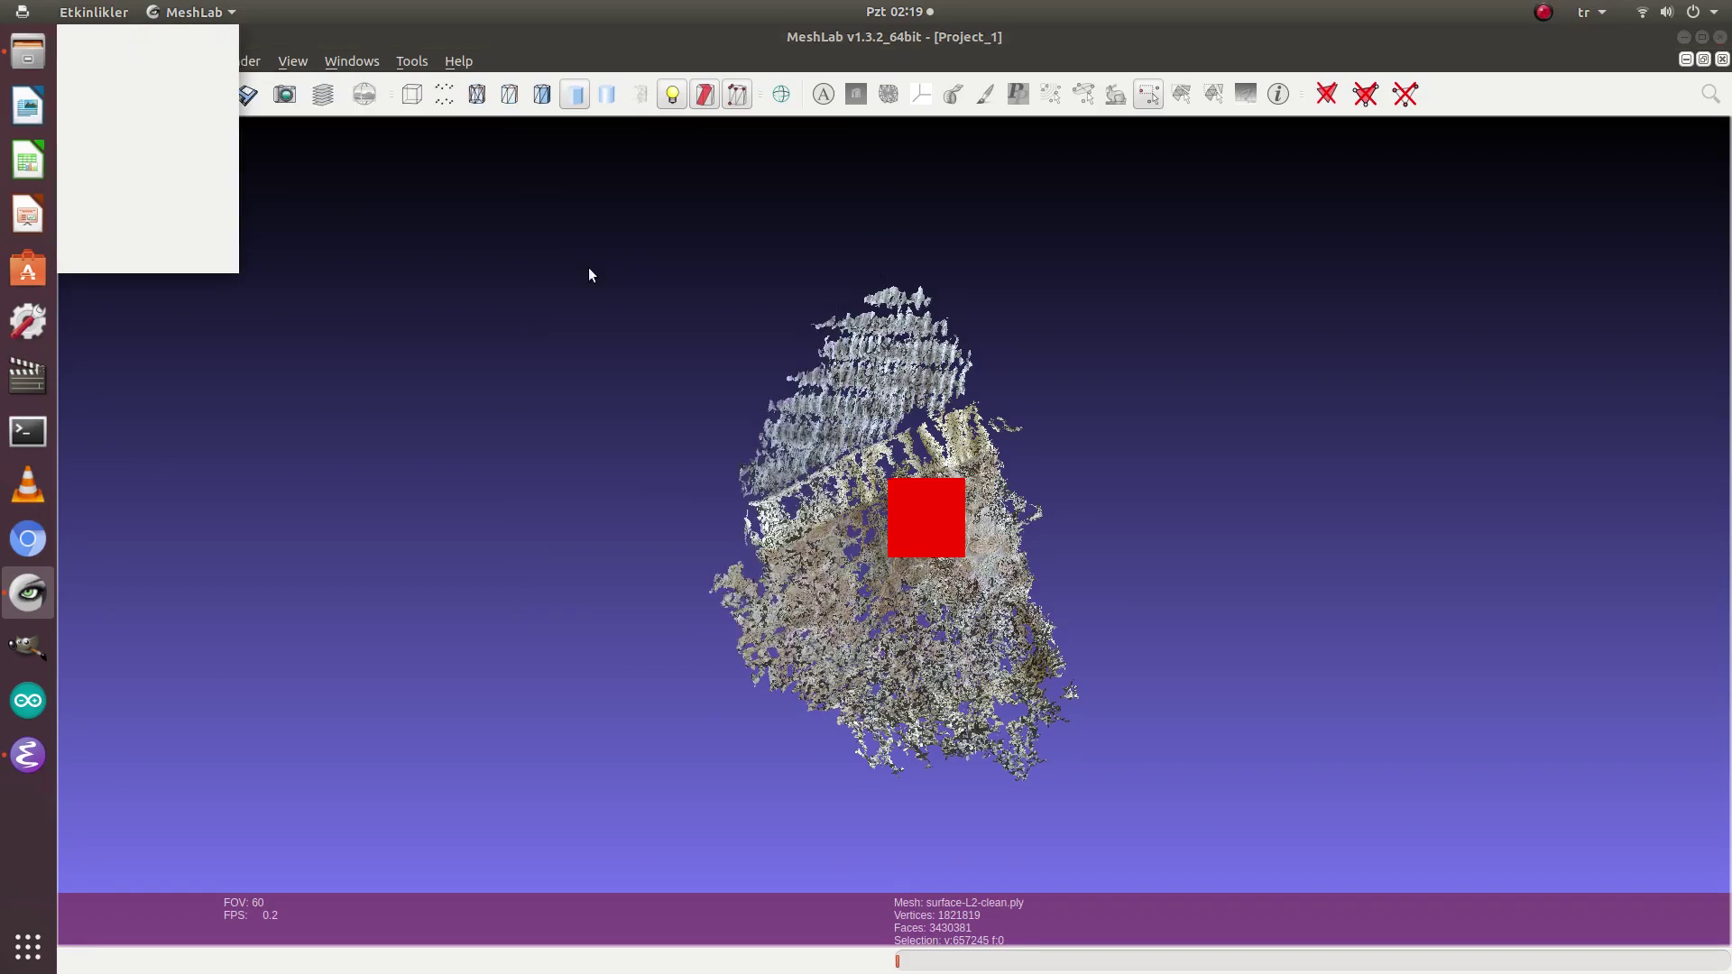
click(78, 191)
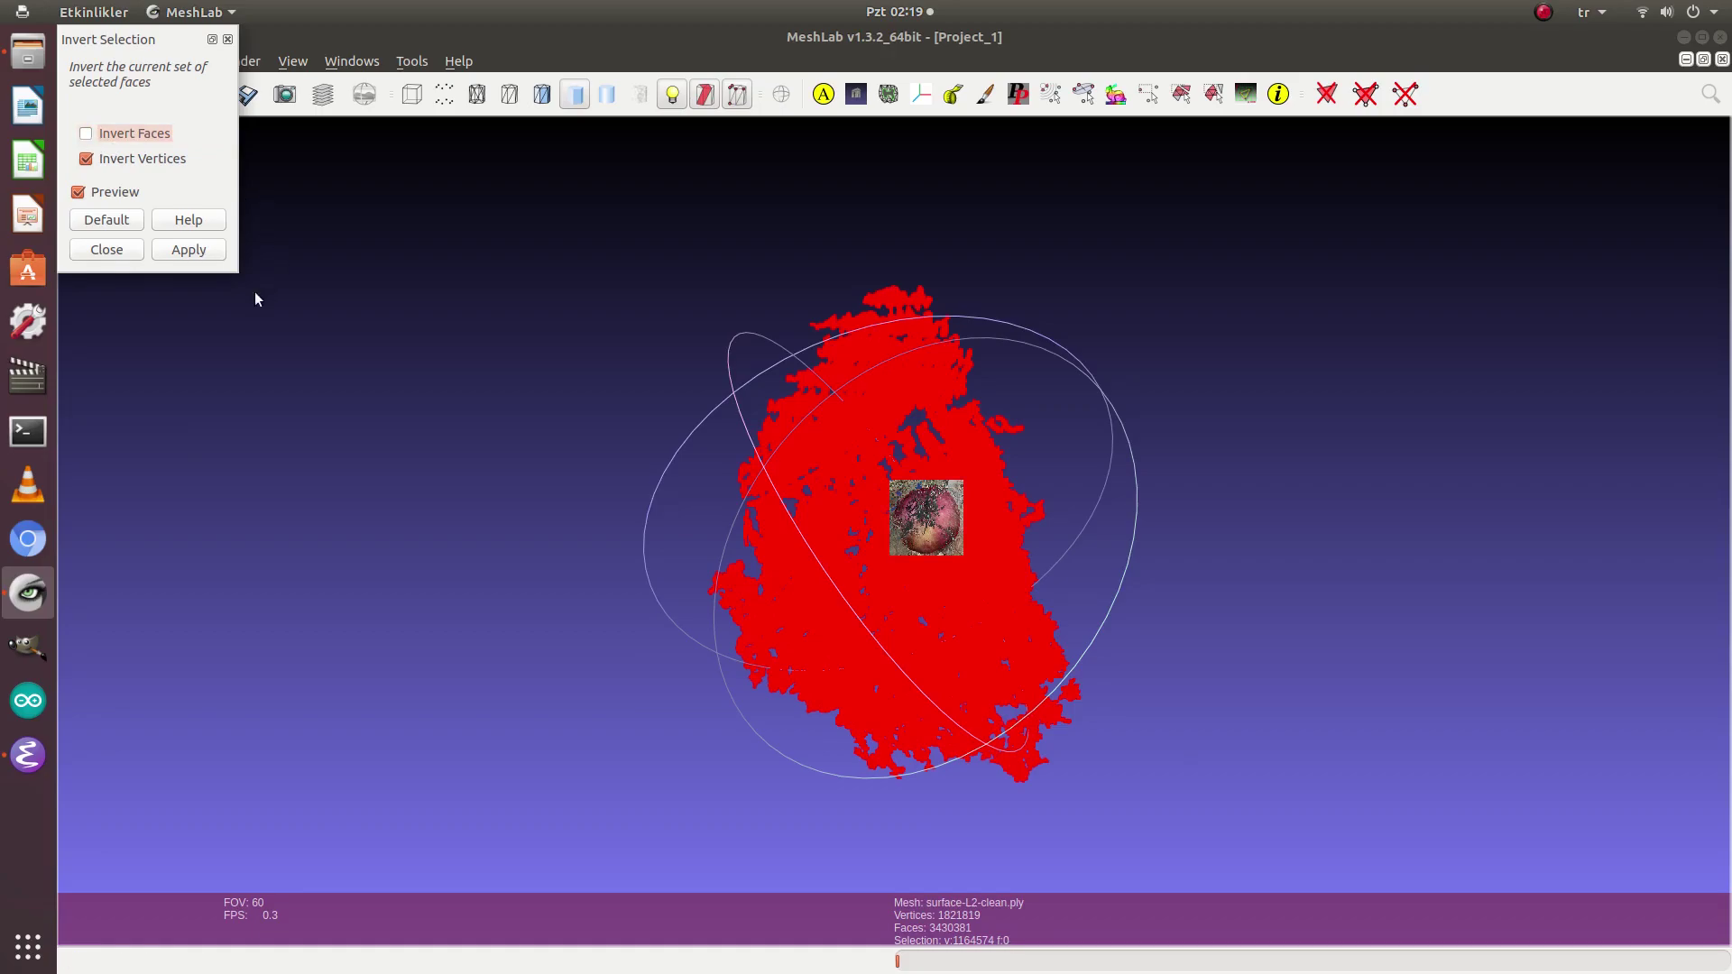
click(197, 251)
click(106, 250)
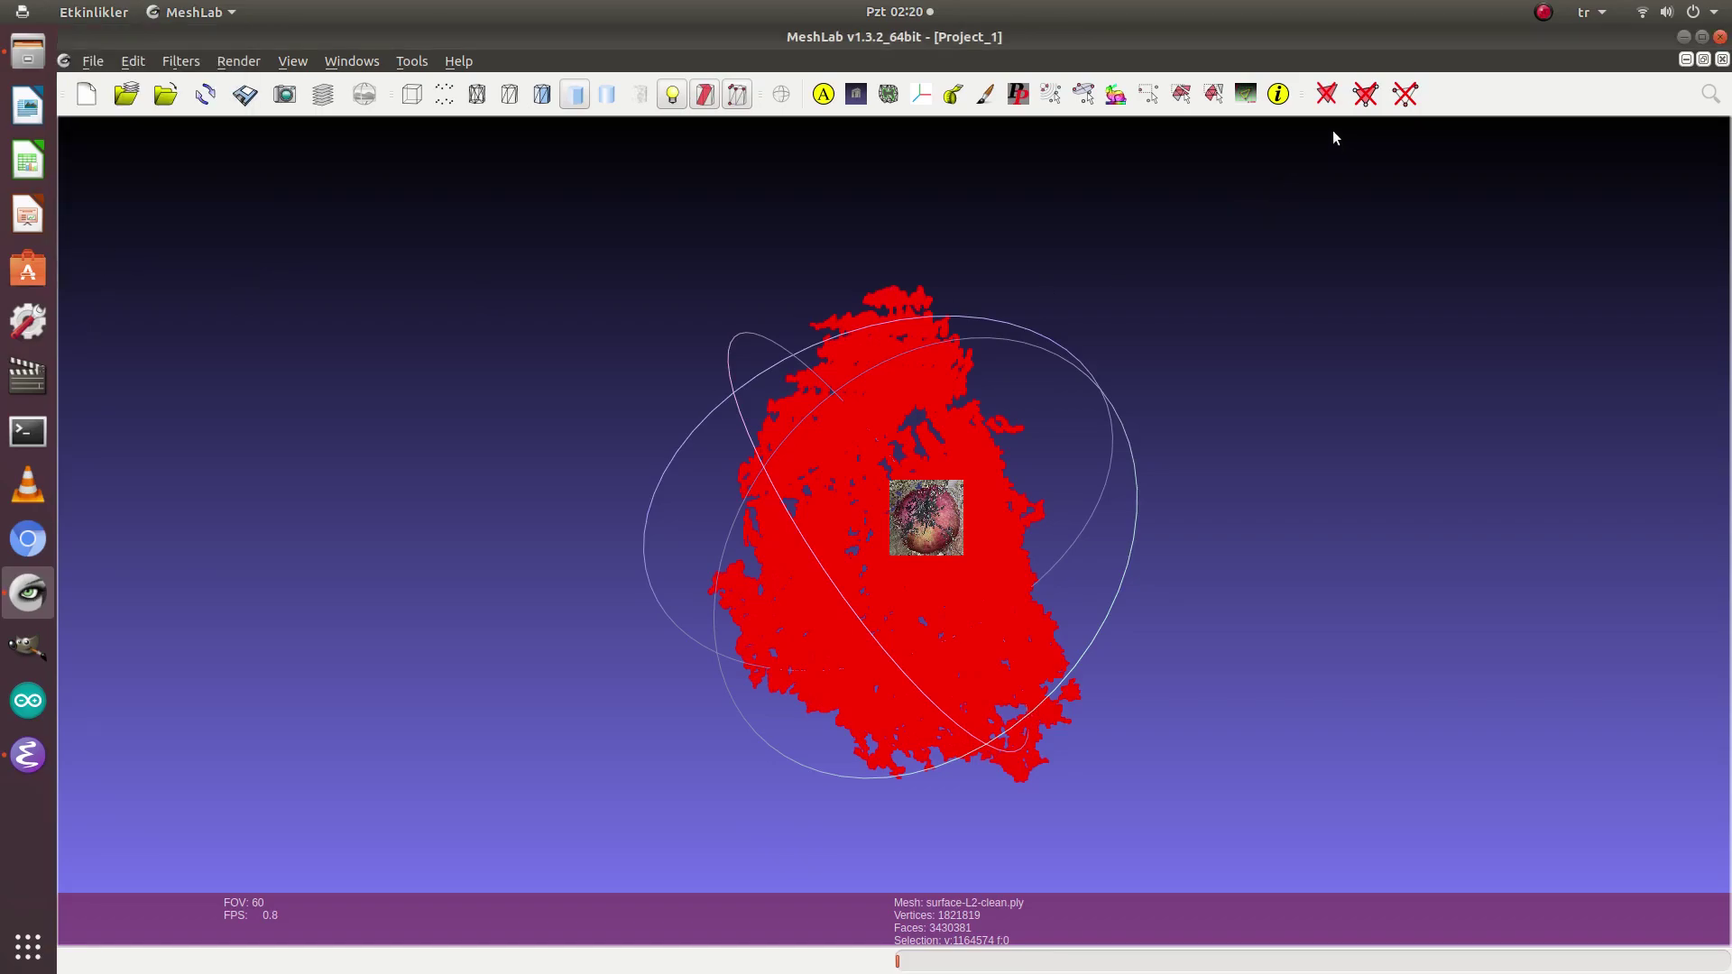
click(1404, 93)
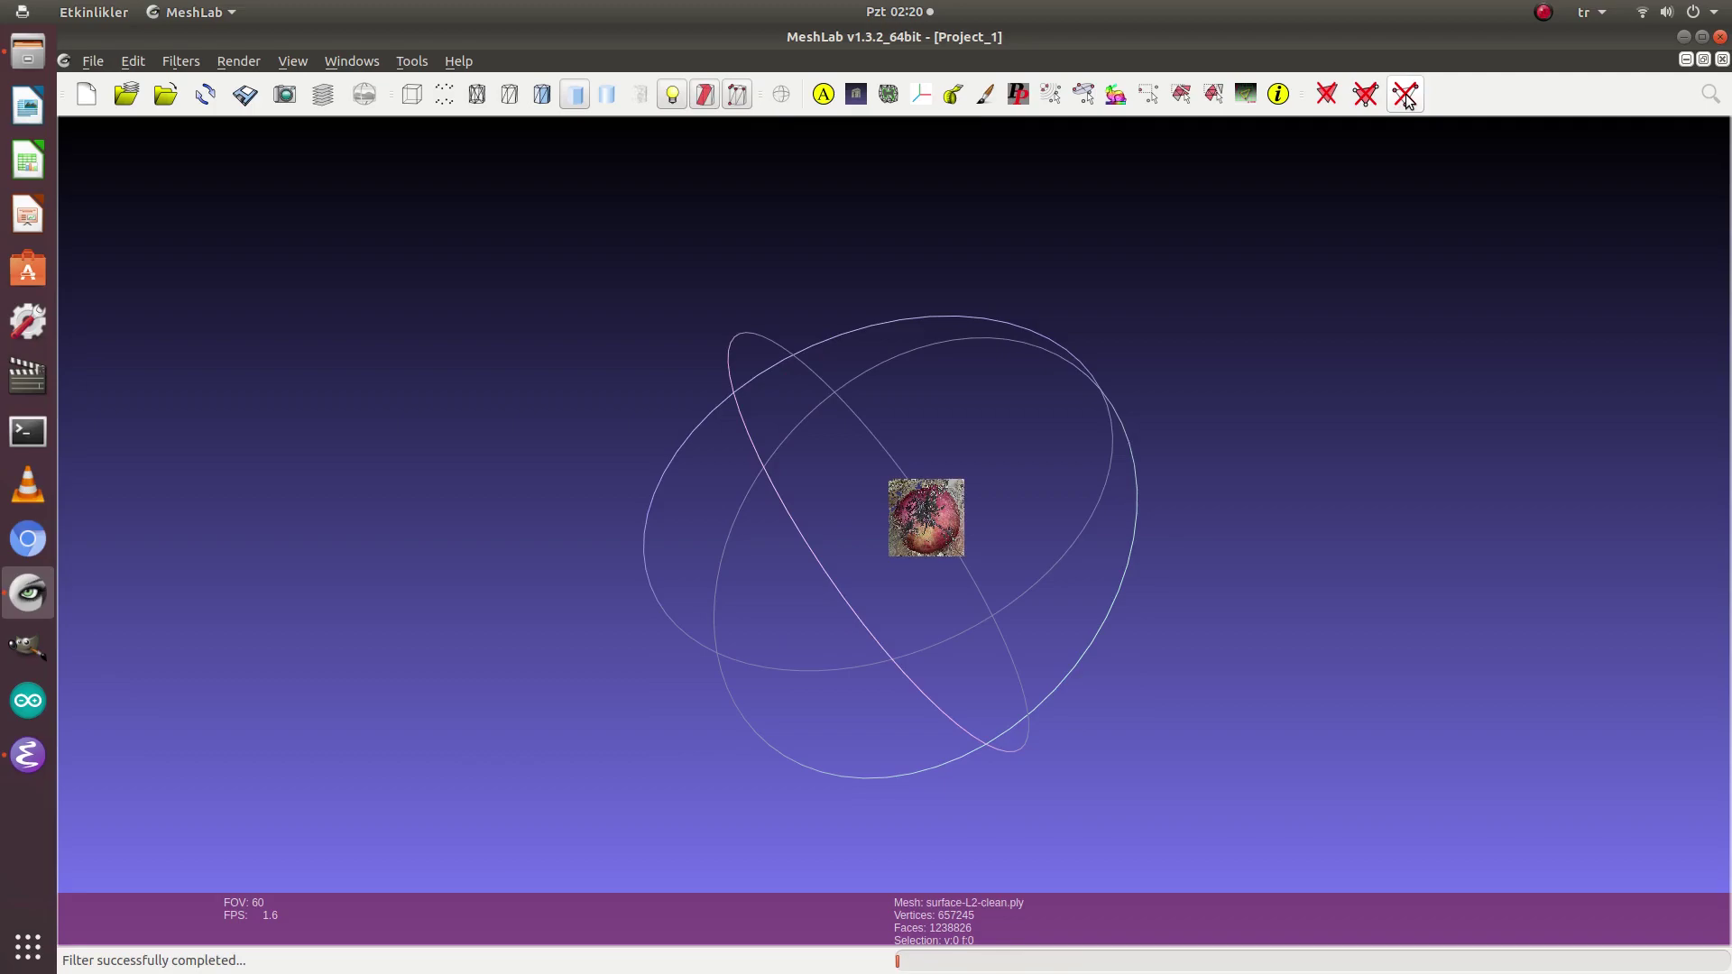
Step: Use the Z-painting face selection brush to mark where the thin dark fragment joins the apple's lower side
scroll(974, 556, up, 6)
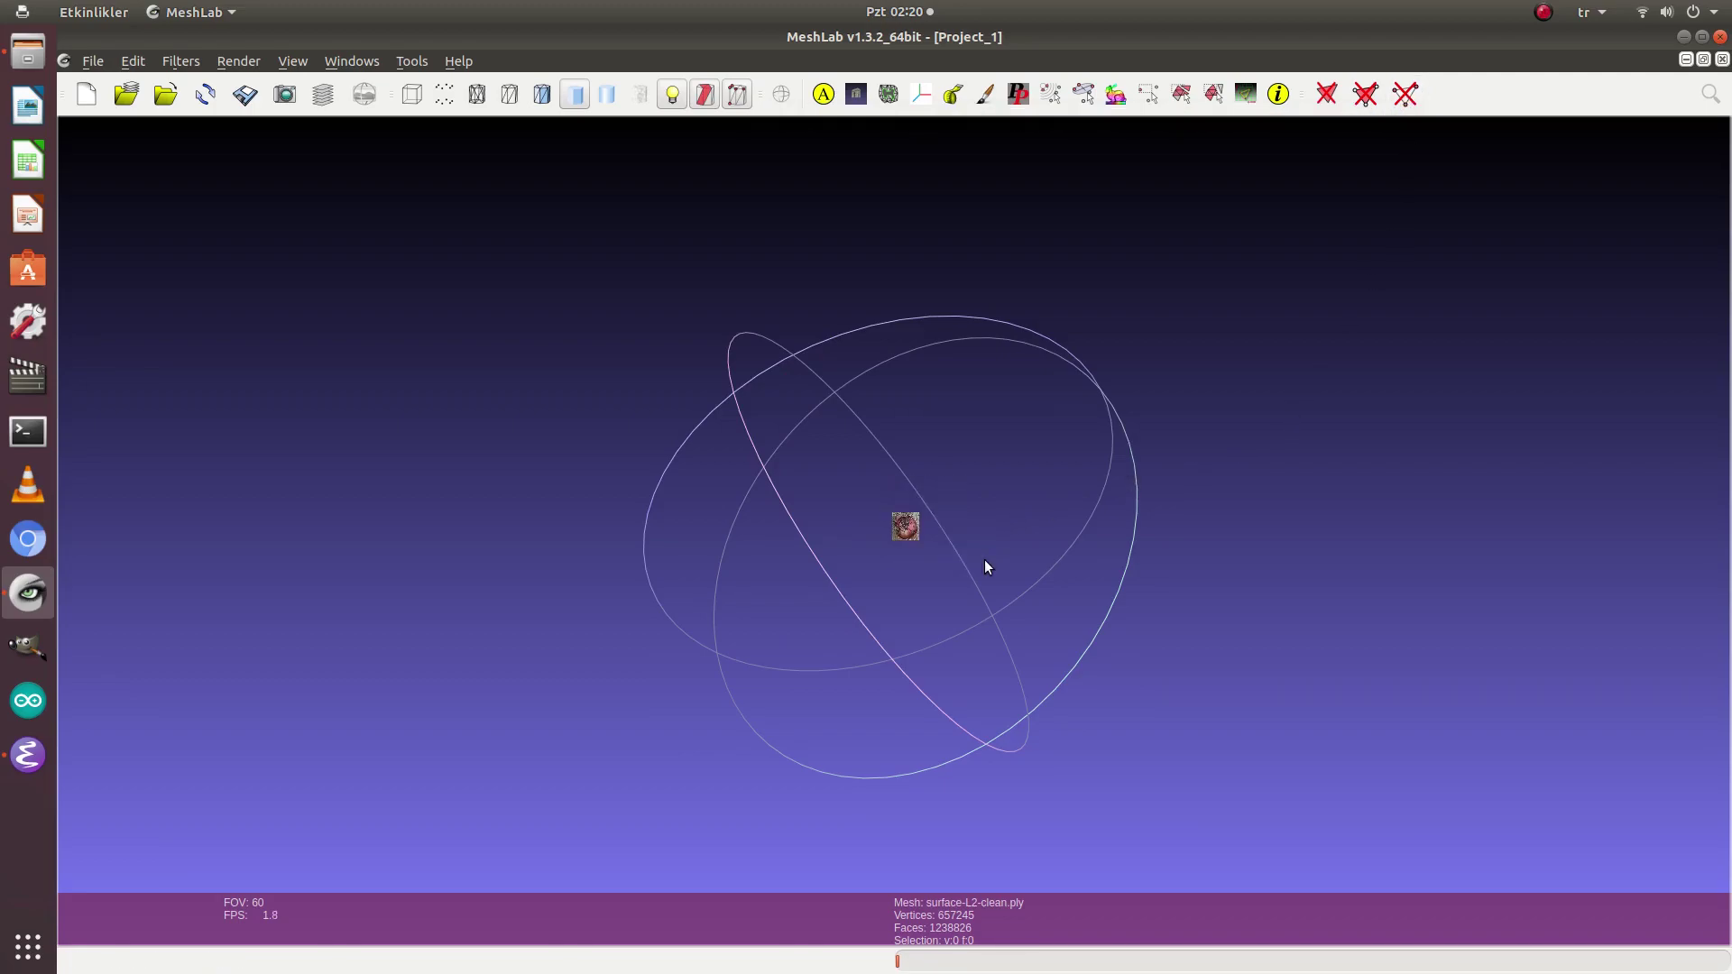
scroll(985, 565, down, 8)
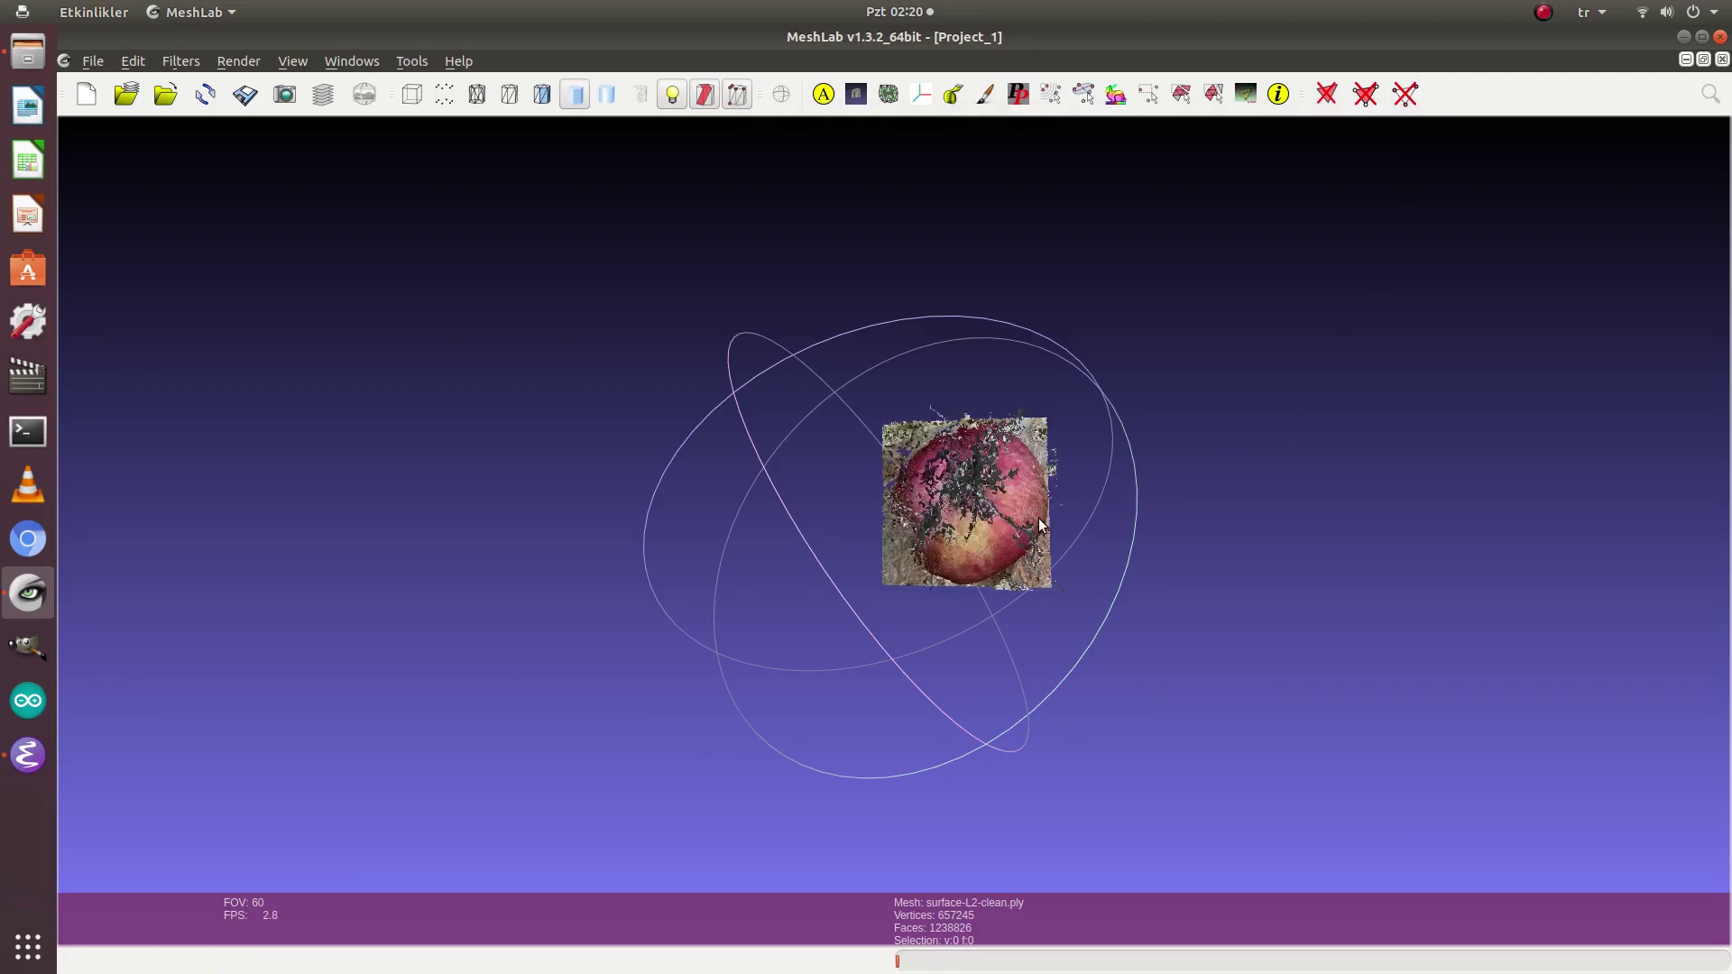
scroll(1037, 518, down, 1)
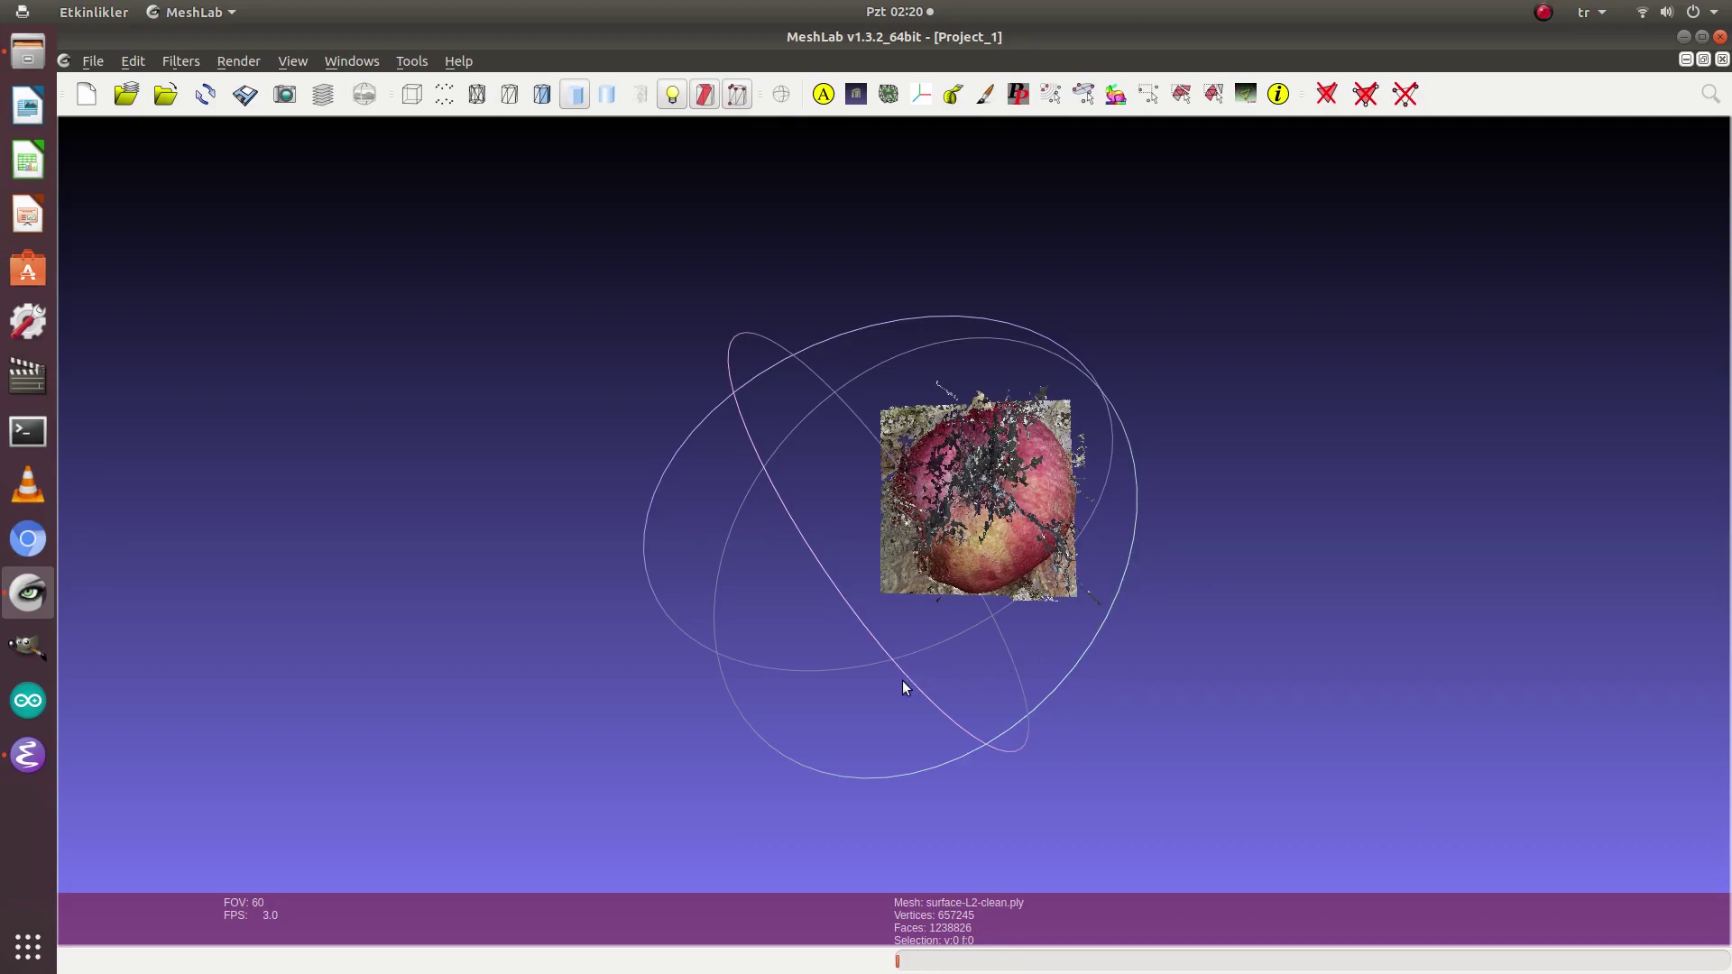
mouse_move(858, 707)
mouse_down()
mouse_move(782, 625)
mouse_move(766, 576)
mouse_move(755, 371)
mouse_move(829, 436)
mouse_move(772, 421)
mouse_move(814, 484)
mouse_move(658, 407)
mouse_move(695, 421)
mouse_up()
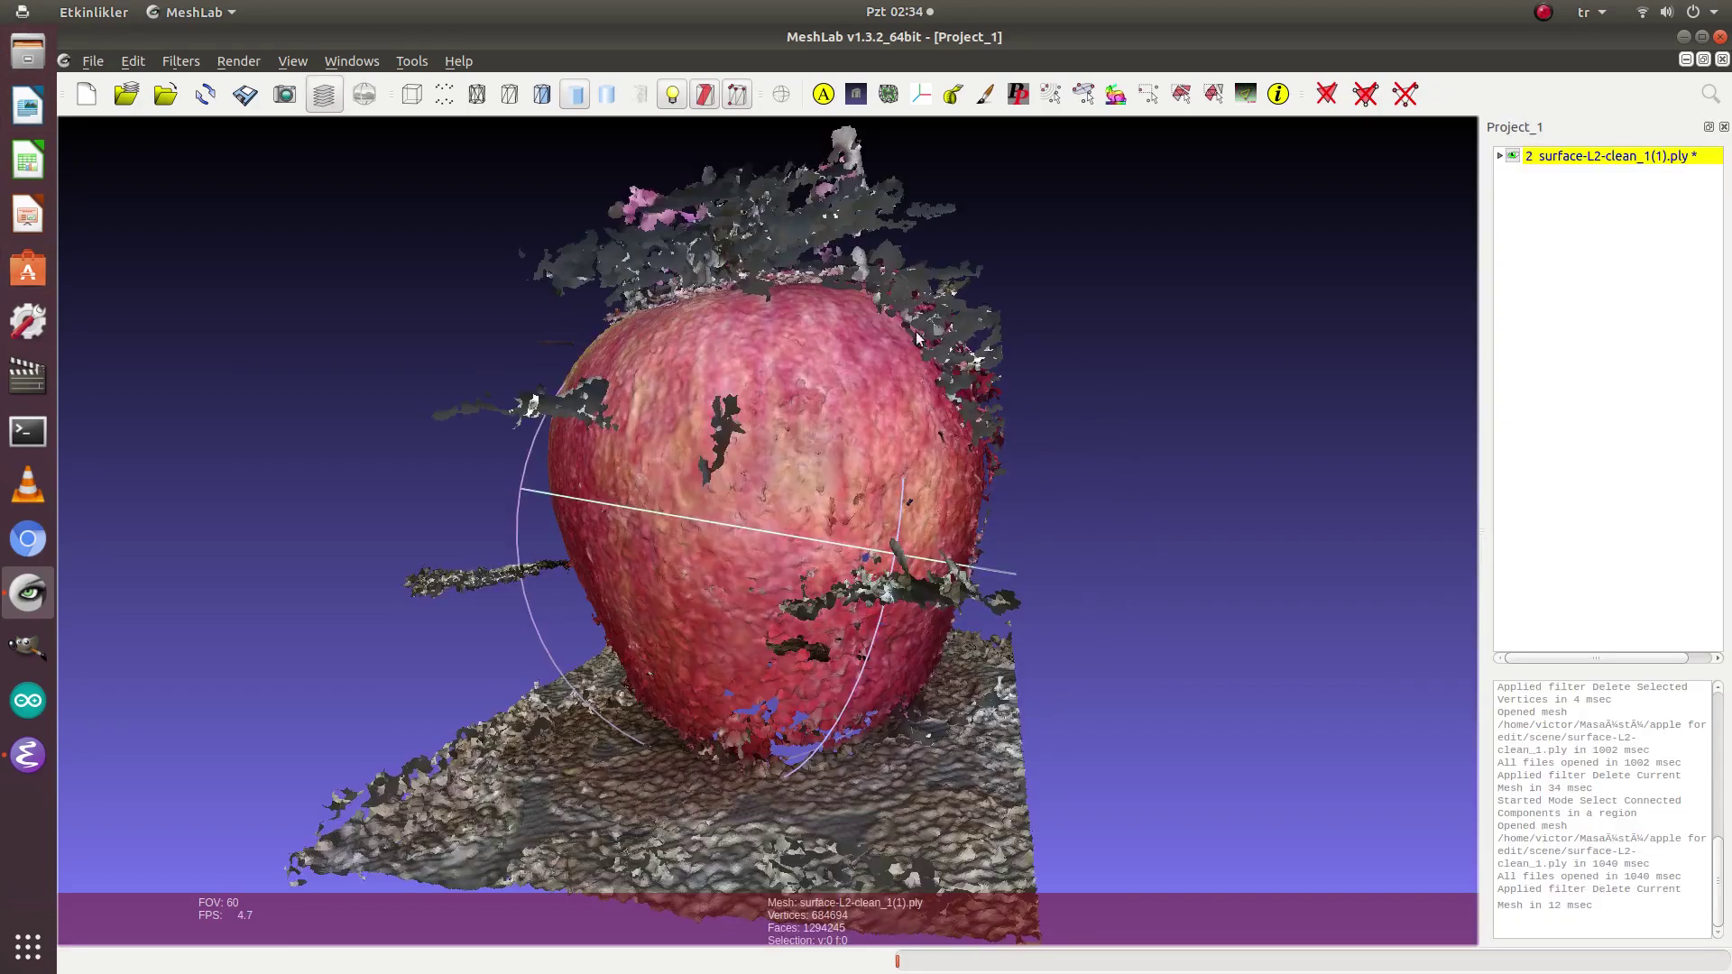
click(987, 101)
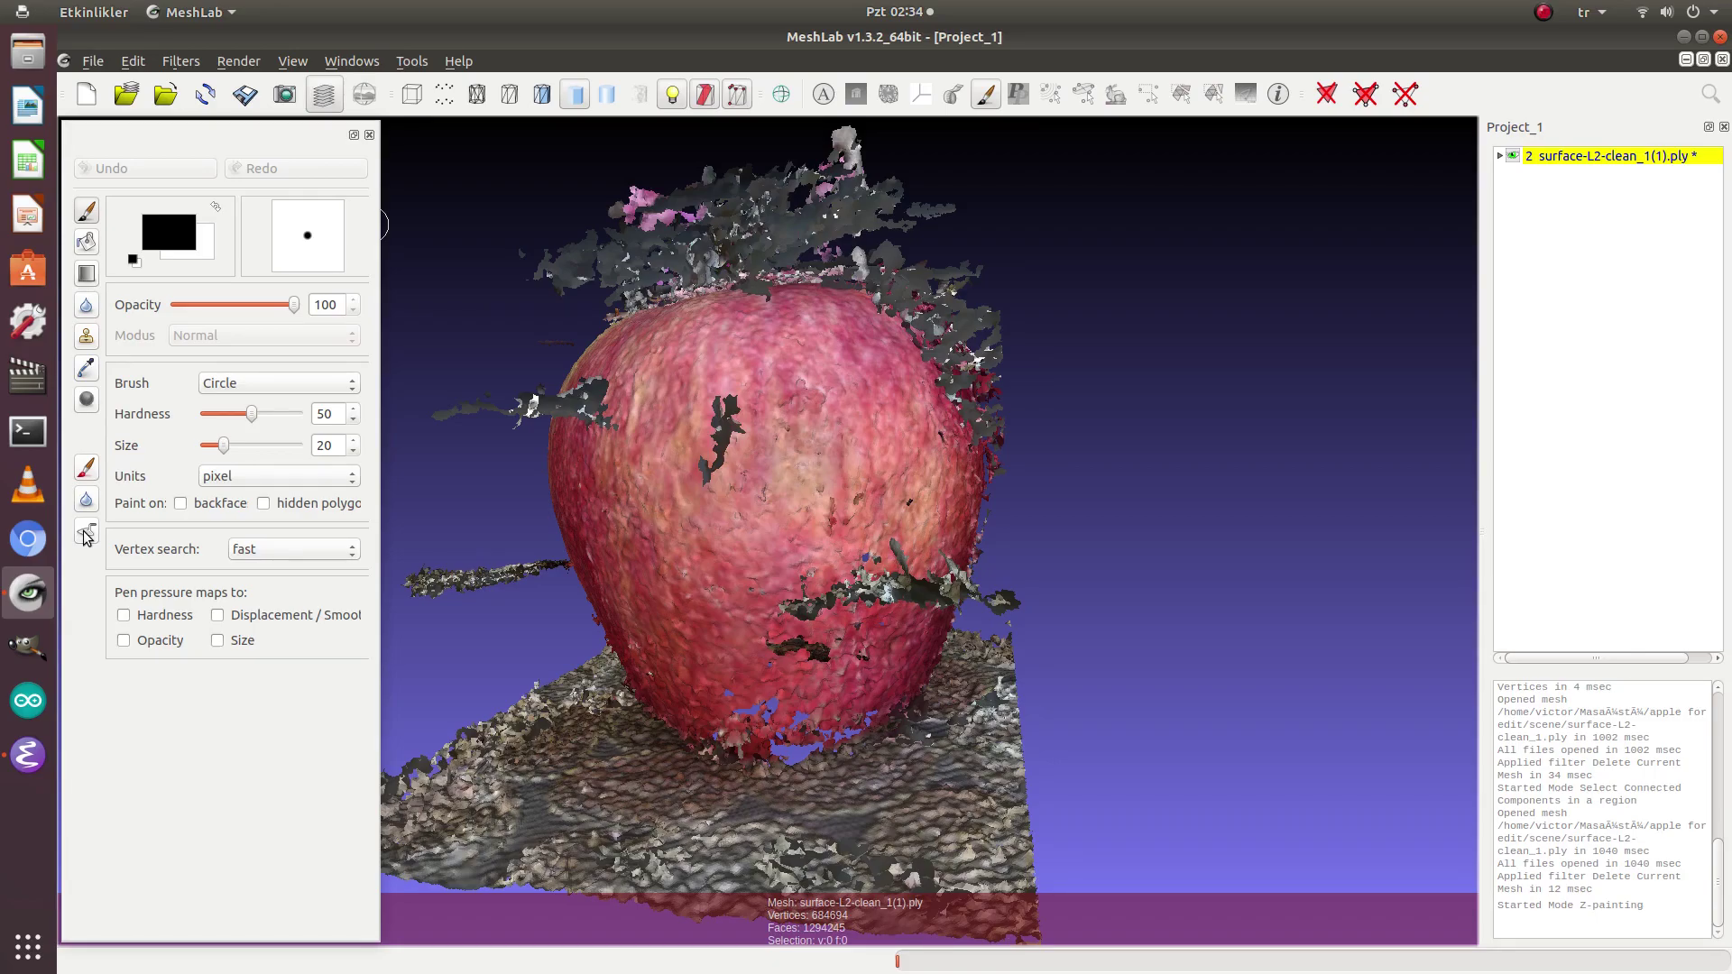
click(85, 471)
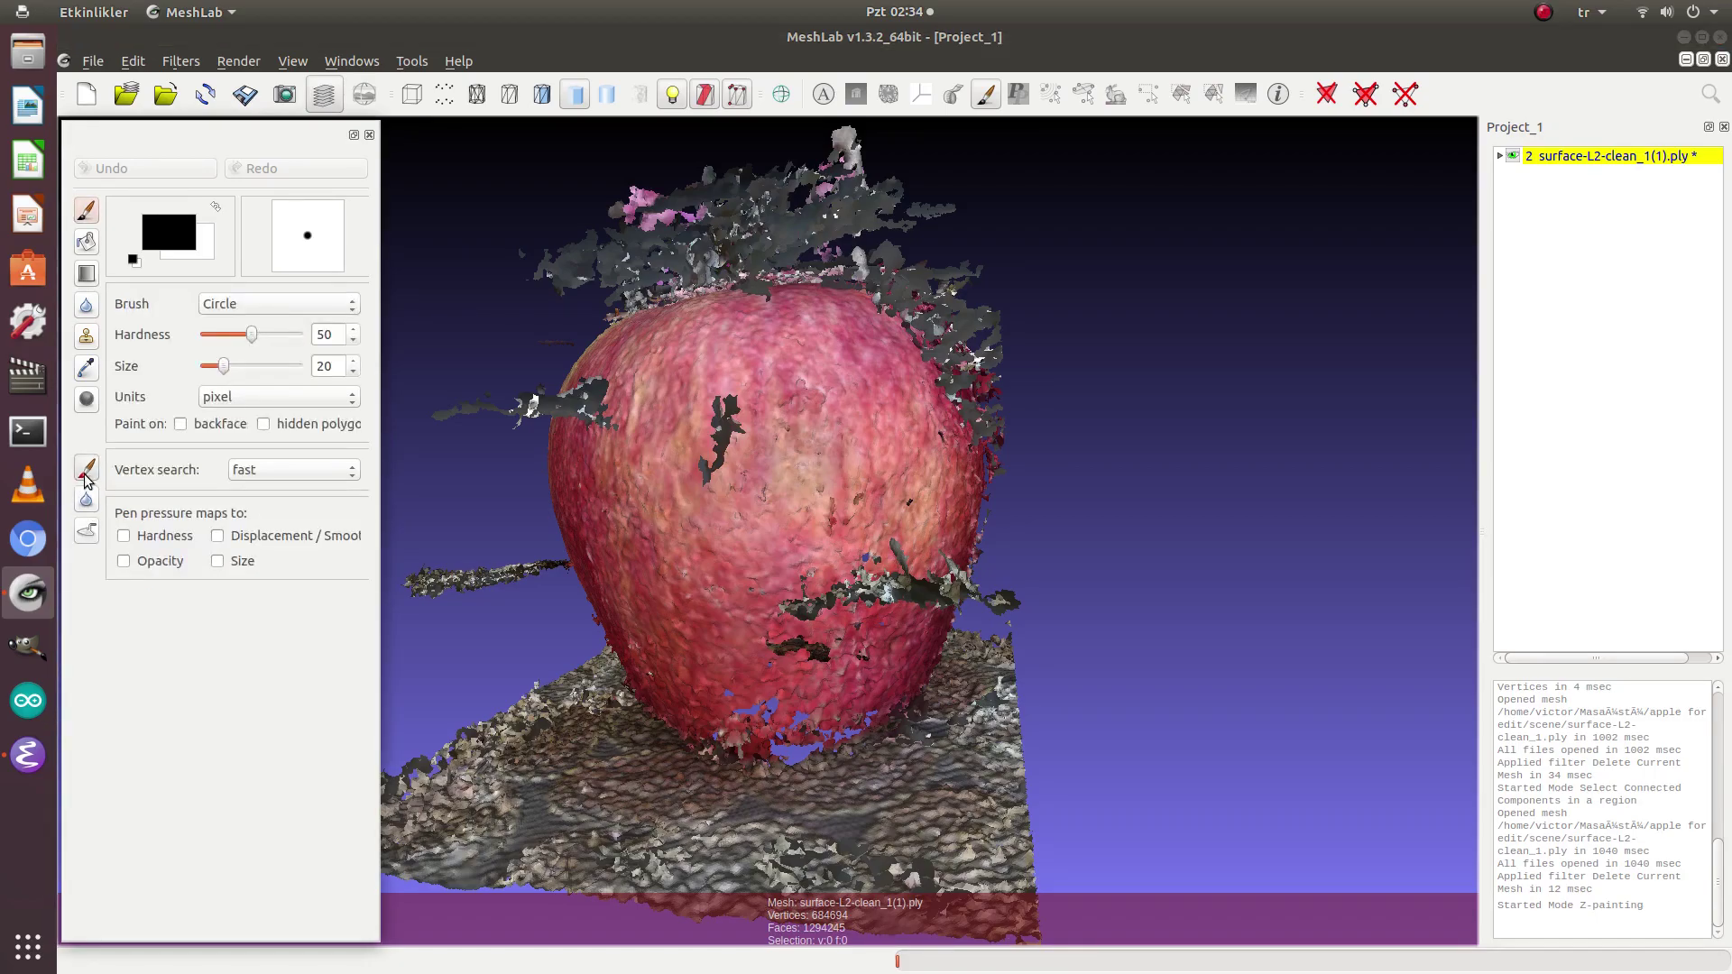
click(552, 571)
mouse_move(549, 571)
mouse_down()
mouse_move(541, 622)
mouse_move(545, 592)
mouse_up()
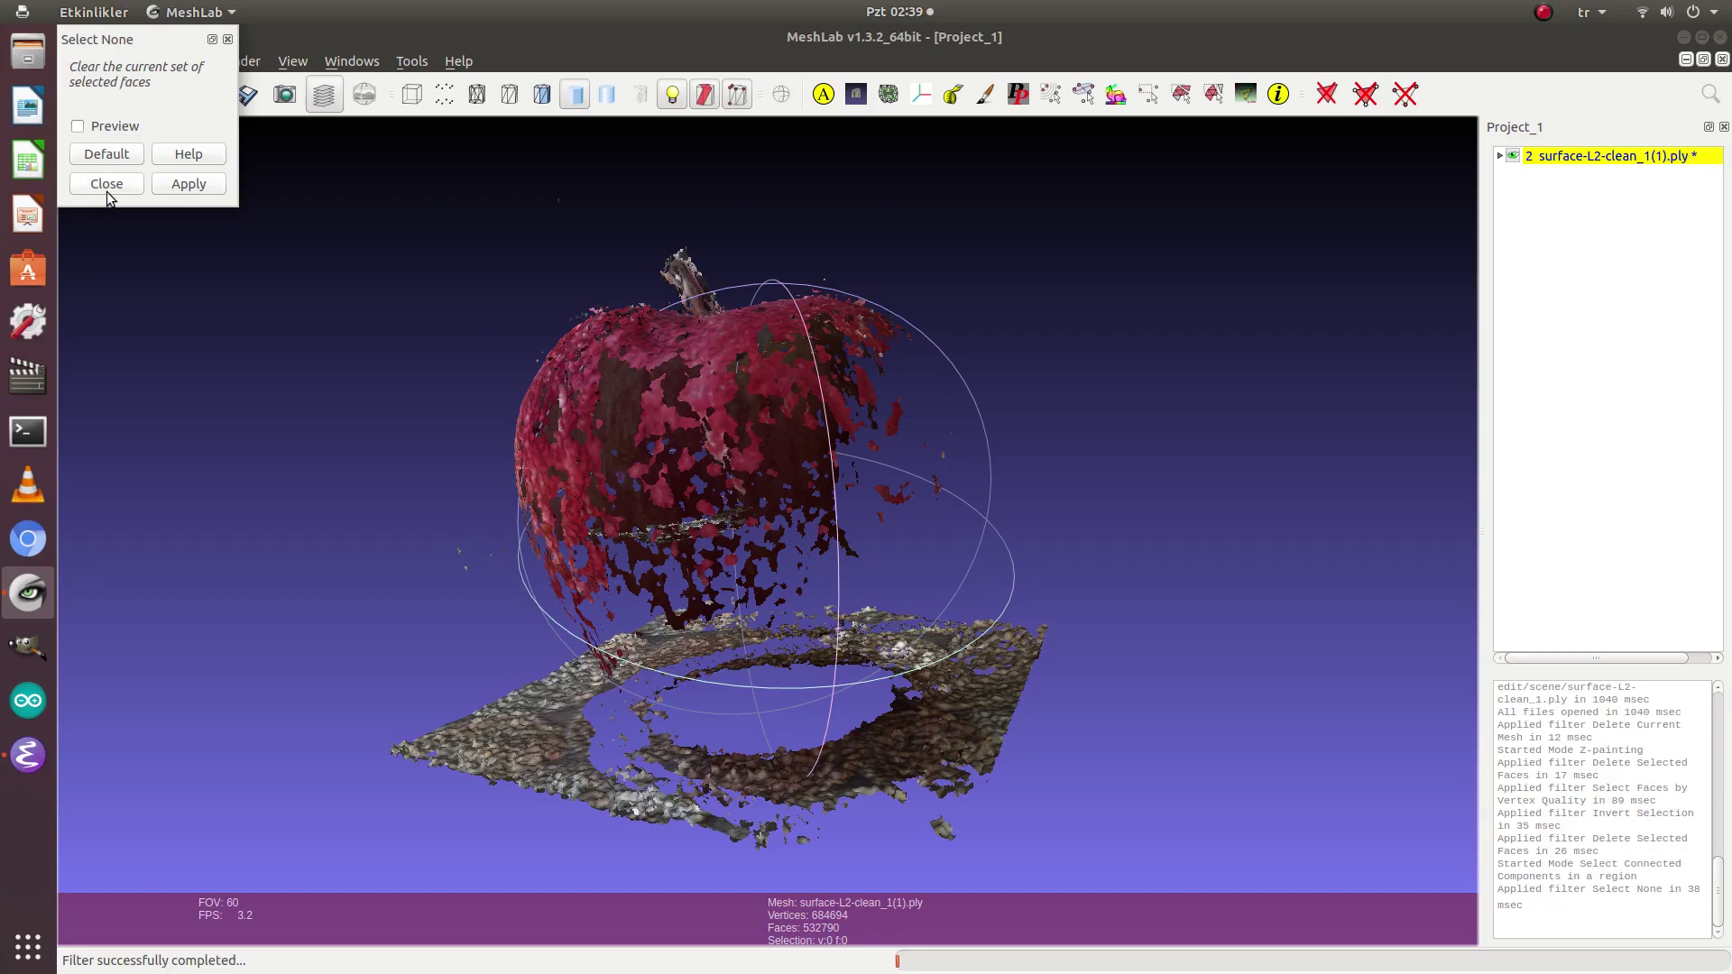
Step: Select the apple body's faces using Select Connected Components in a region
click(105, 185)
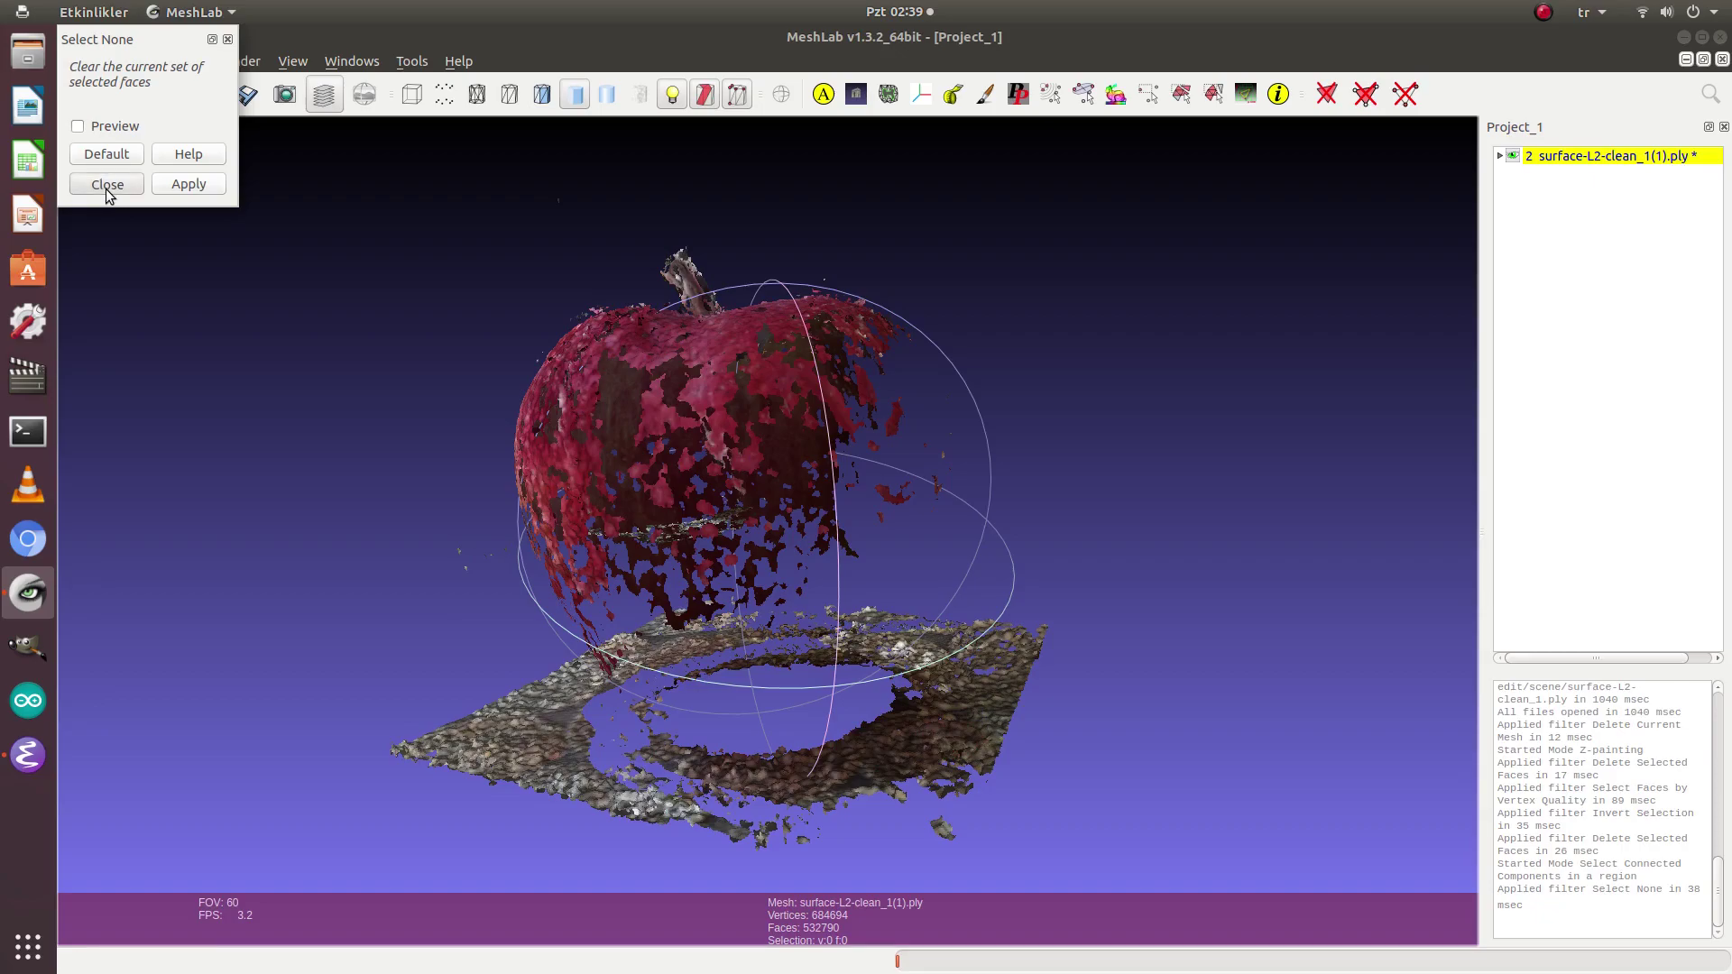
drag(274, 367, 1170, 653)
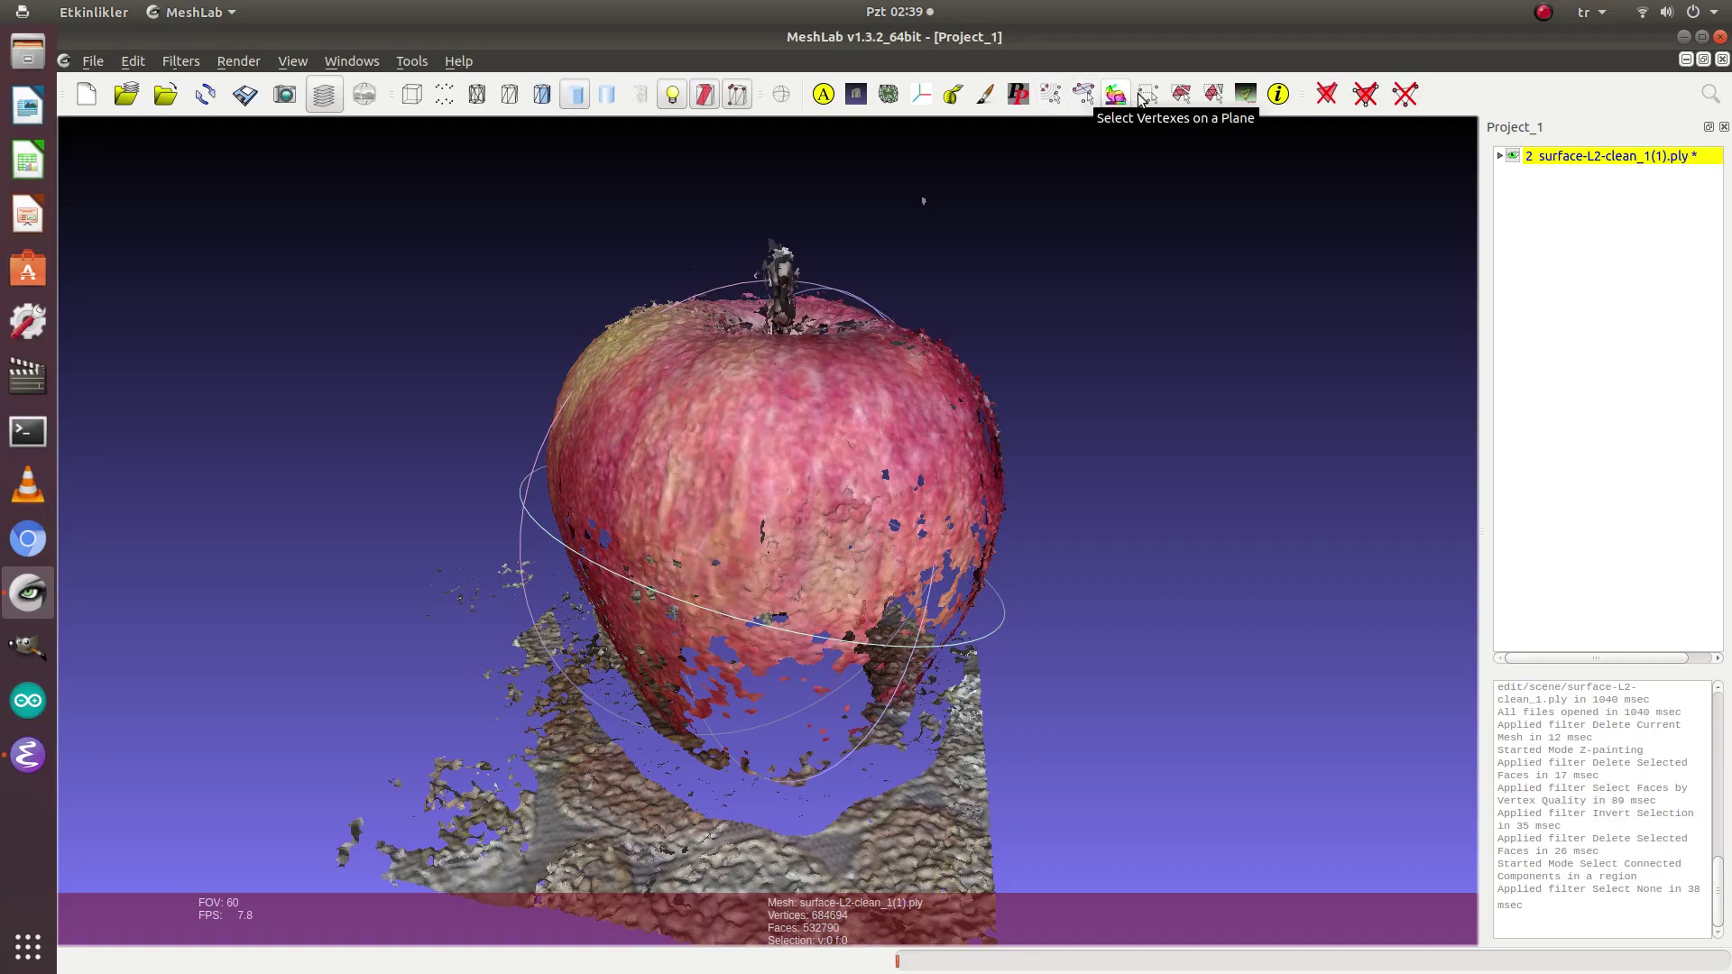
click(1211, 93)
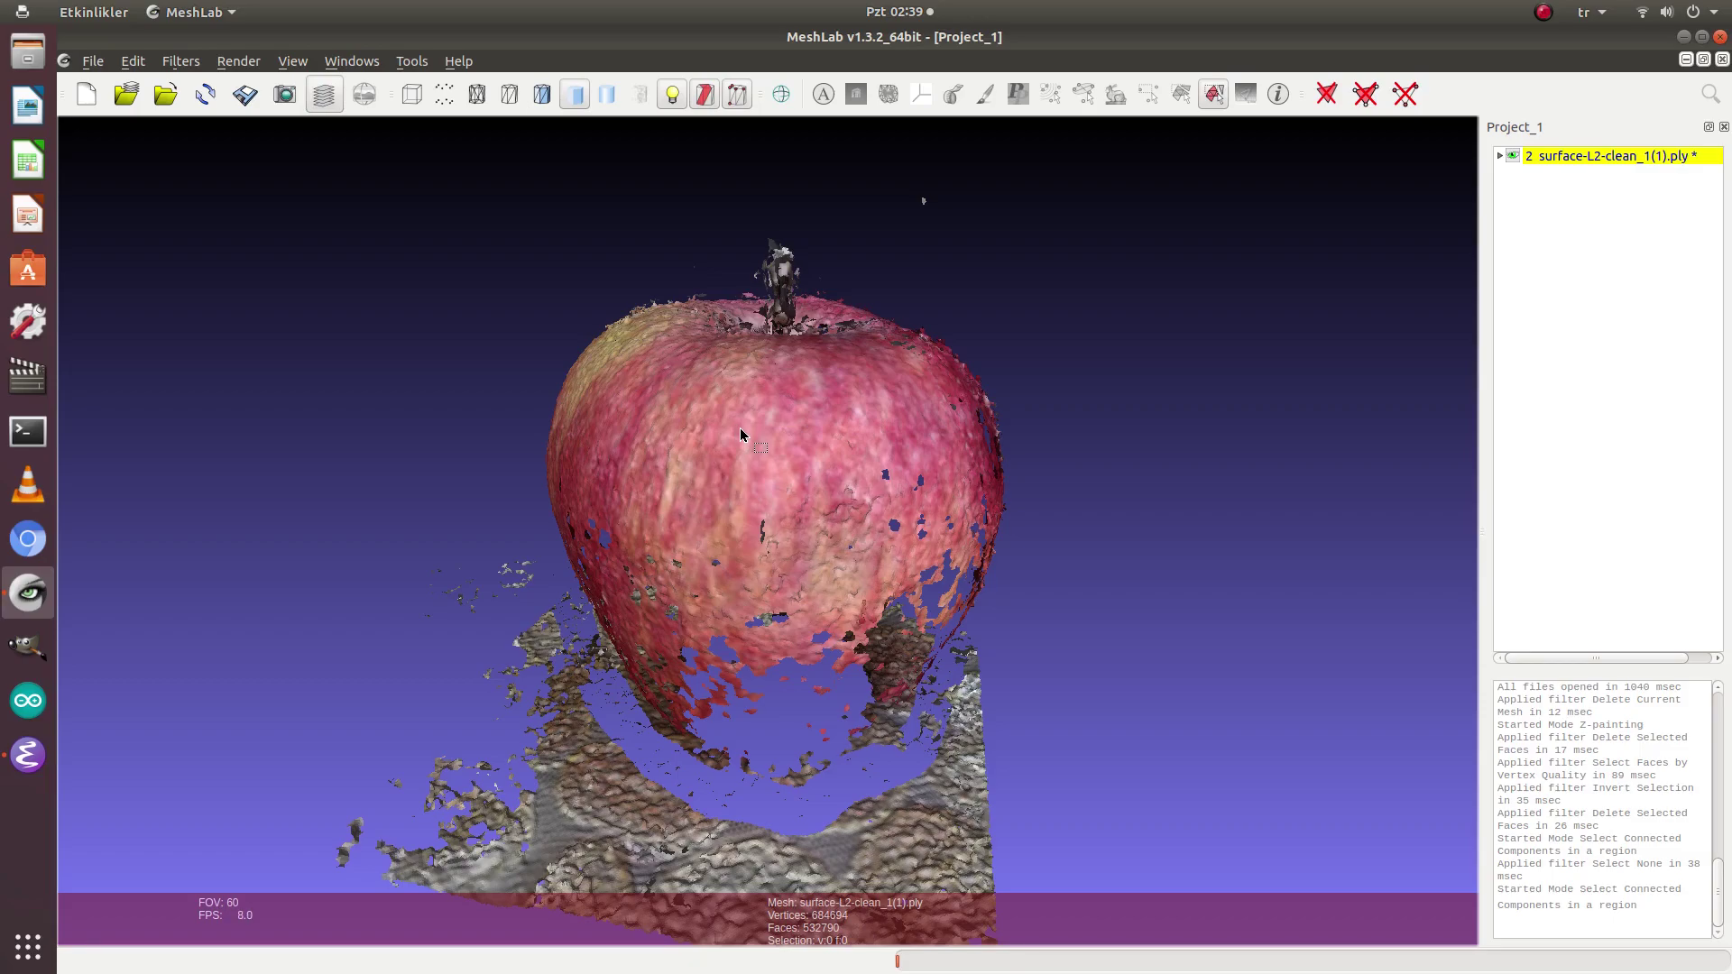
click(766, 467)
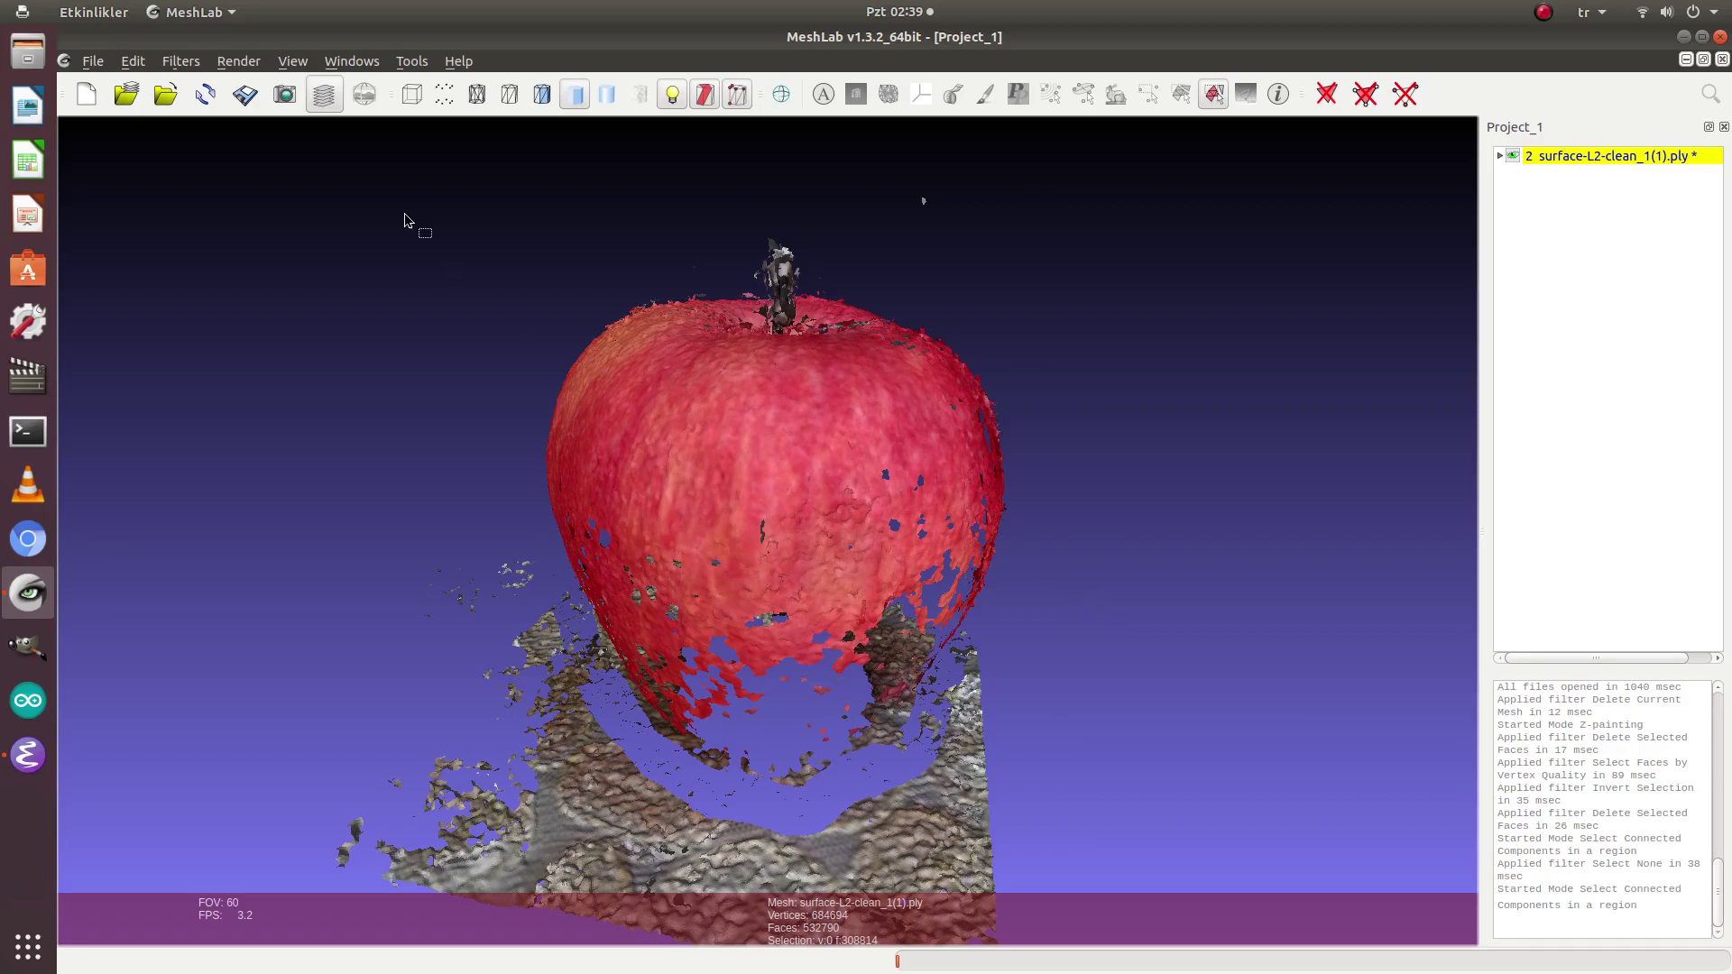
Step: Invert the face selection with Invert Vertices off, and delete the selected faces of the tablecloth, stem and loose fragments
click(178, 63)
mouse_move(279, 136)
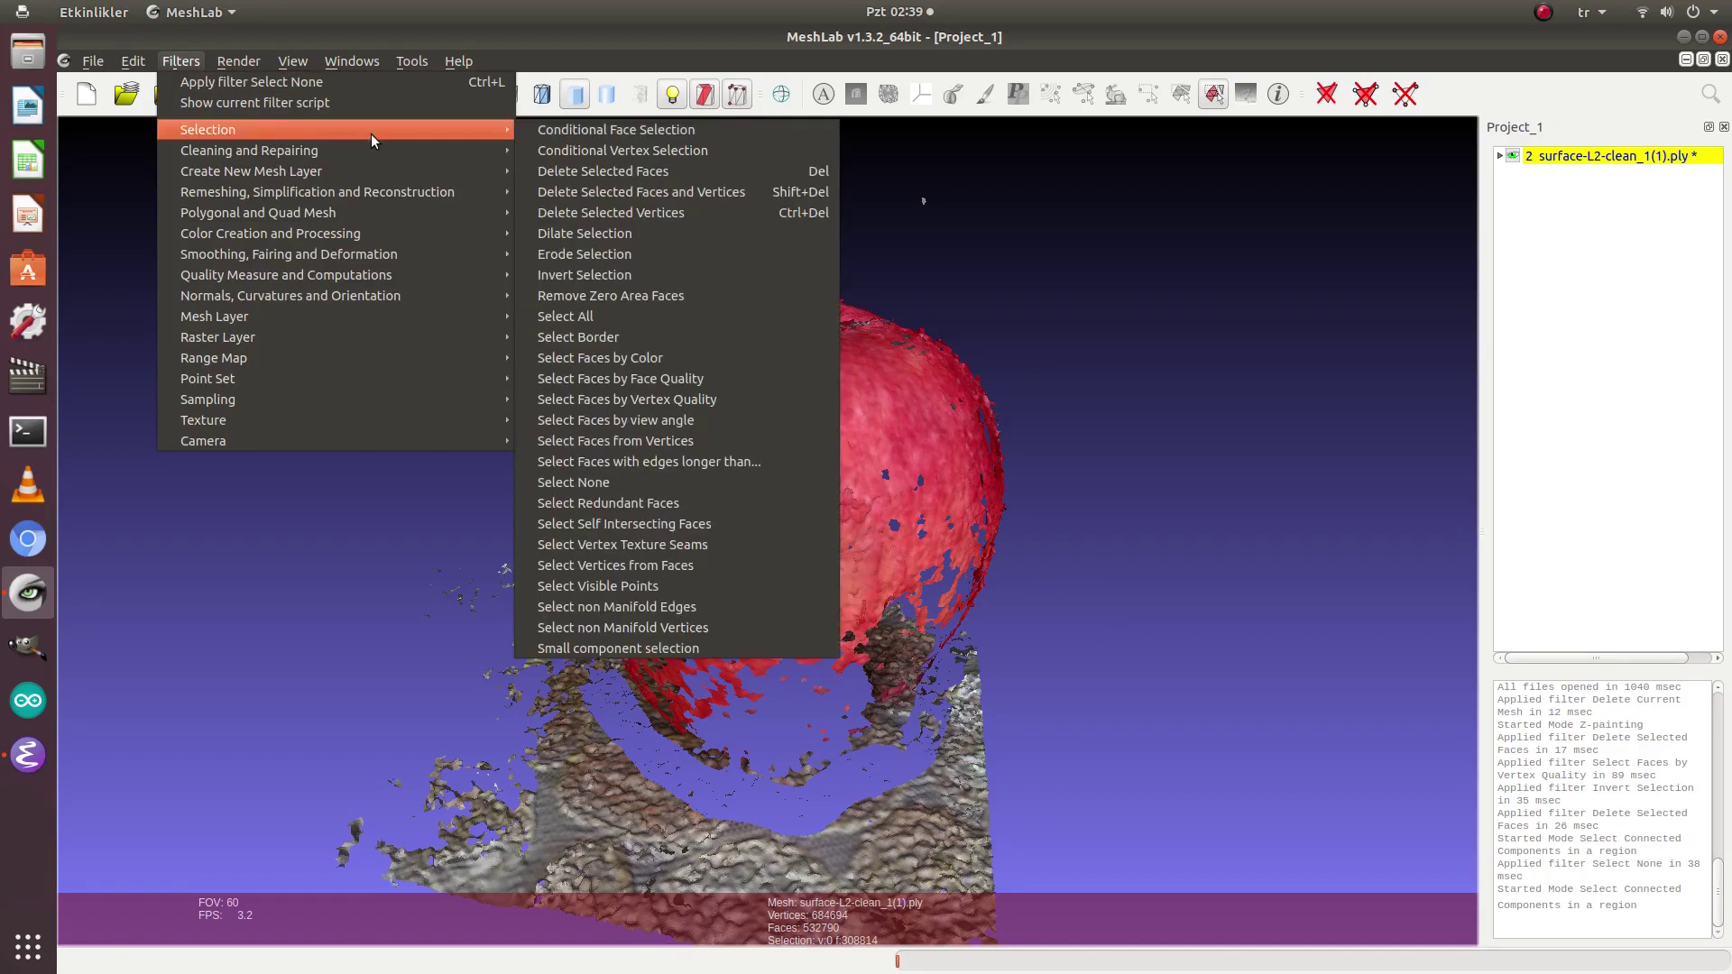
click(582, 280)
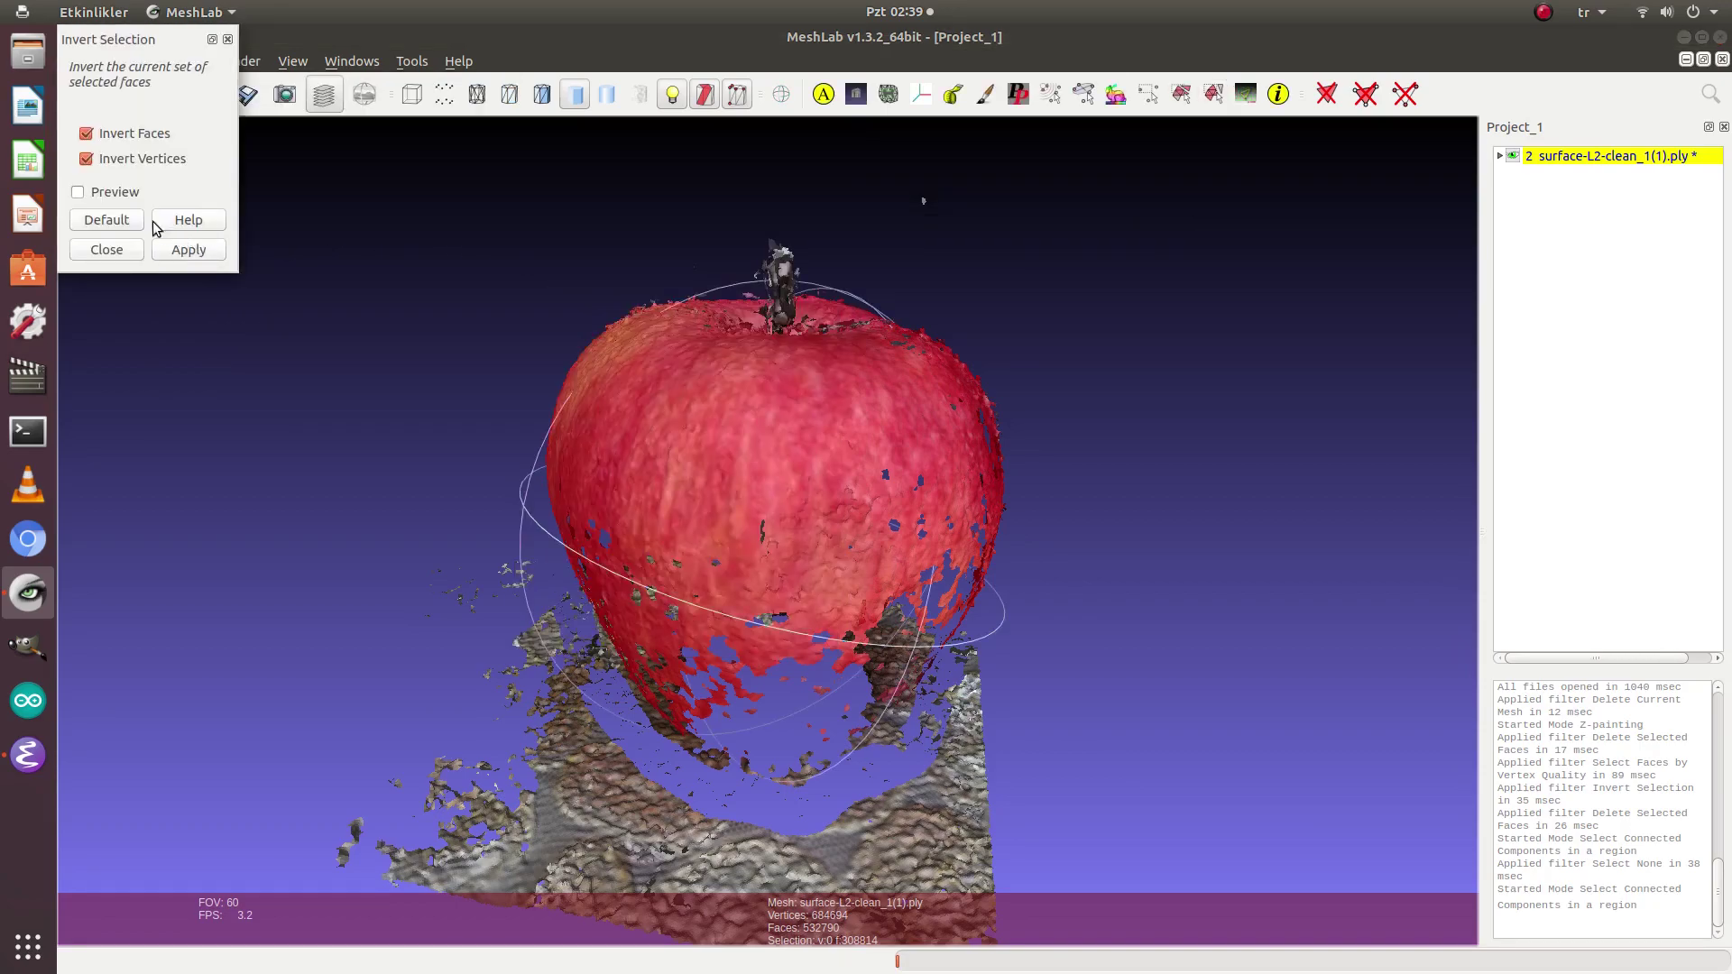
click(78, 193)
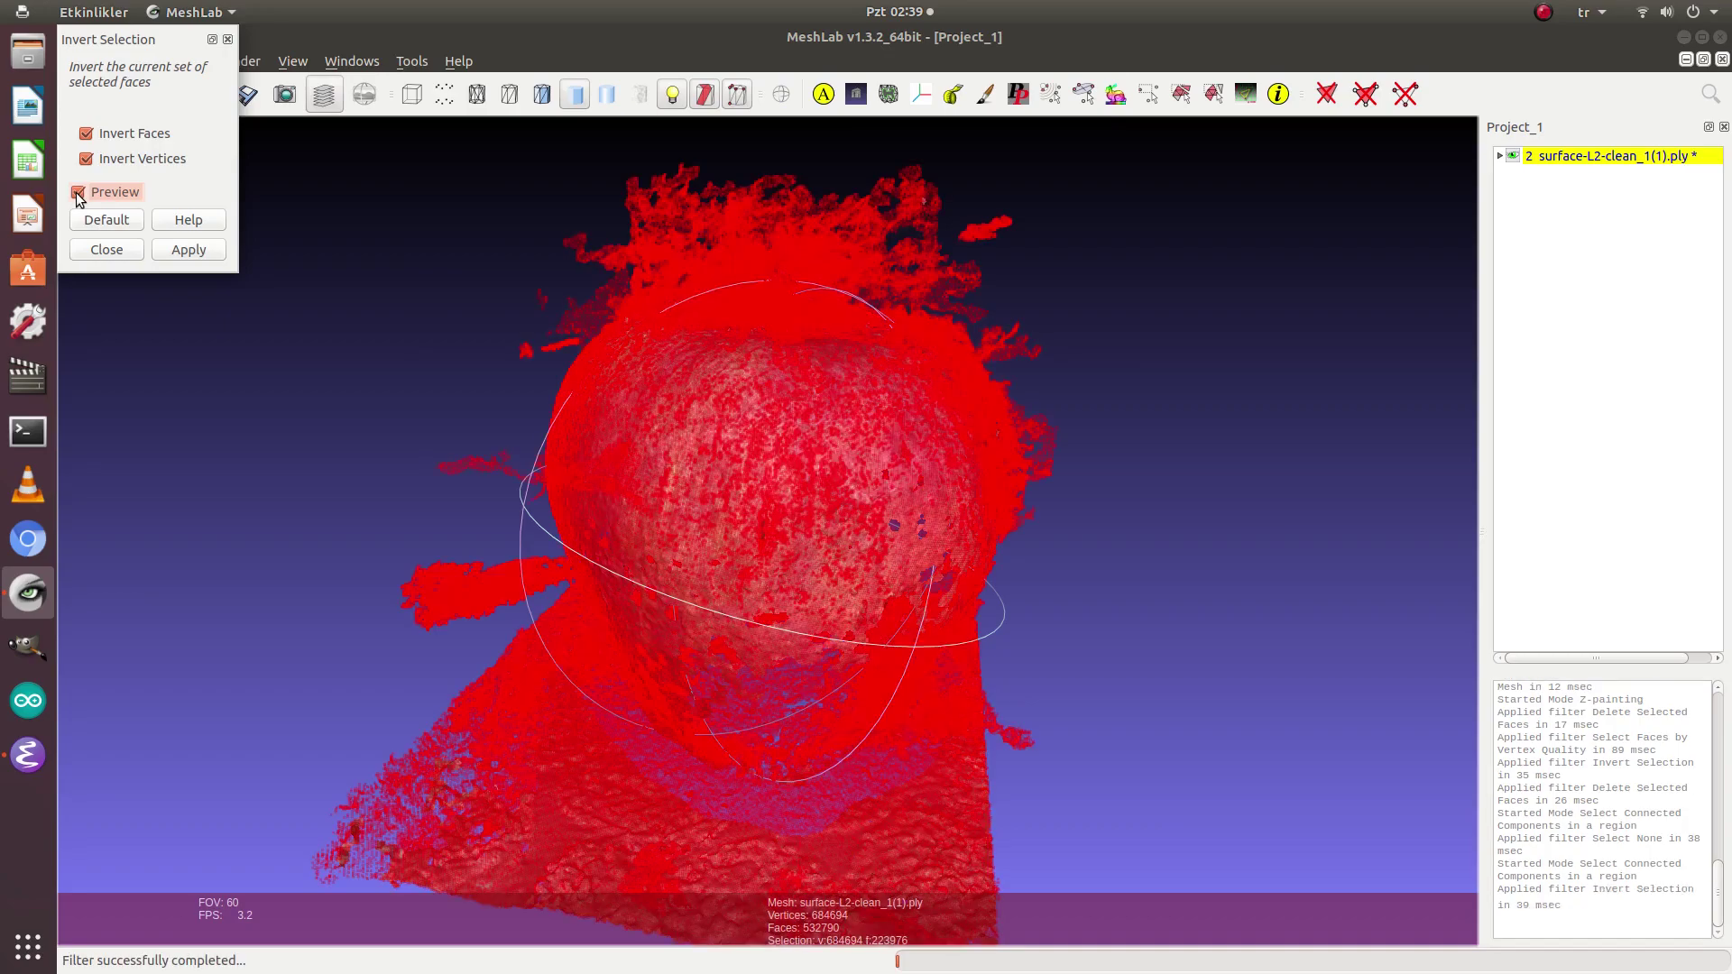
click(89, 163)
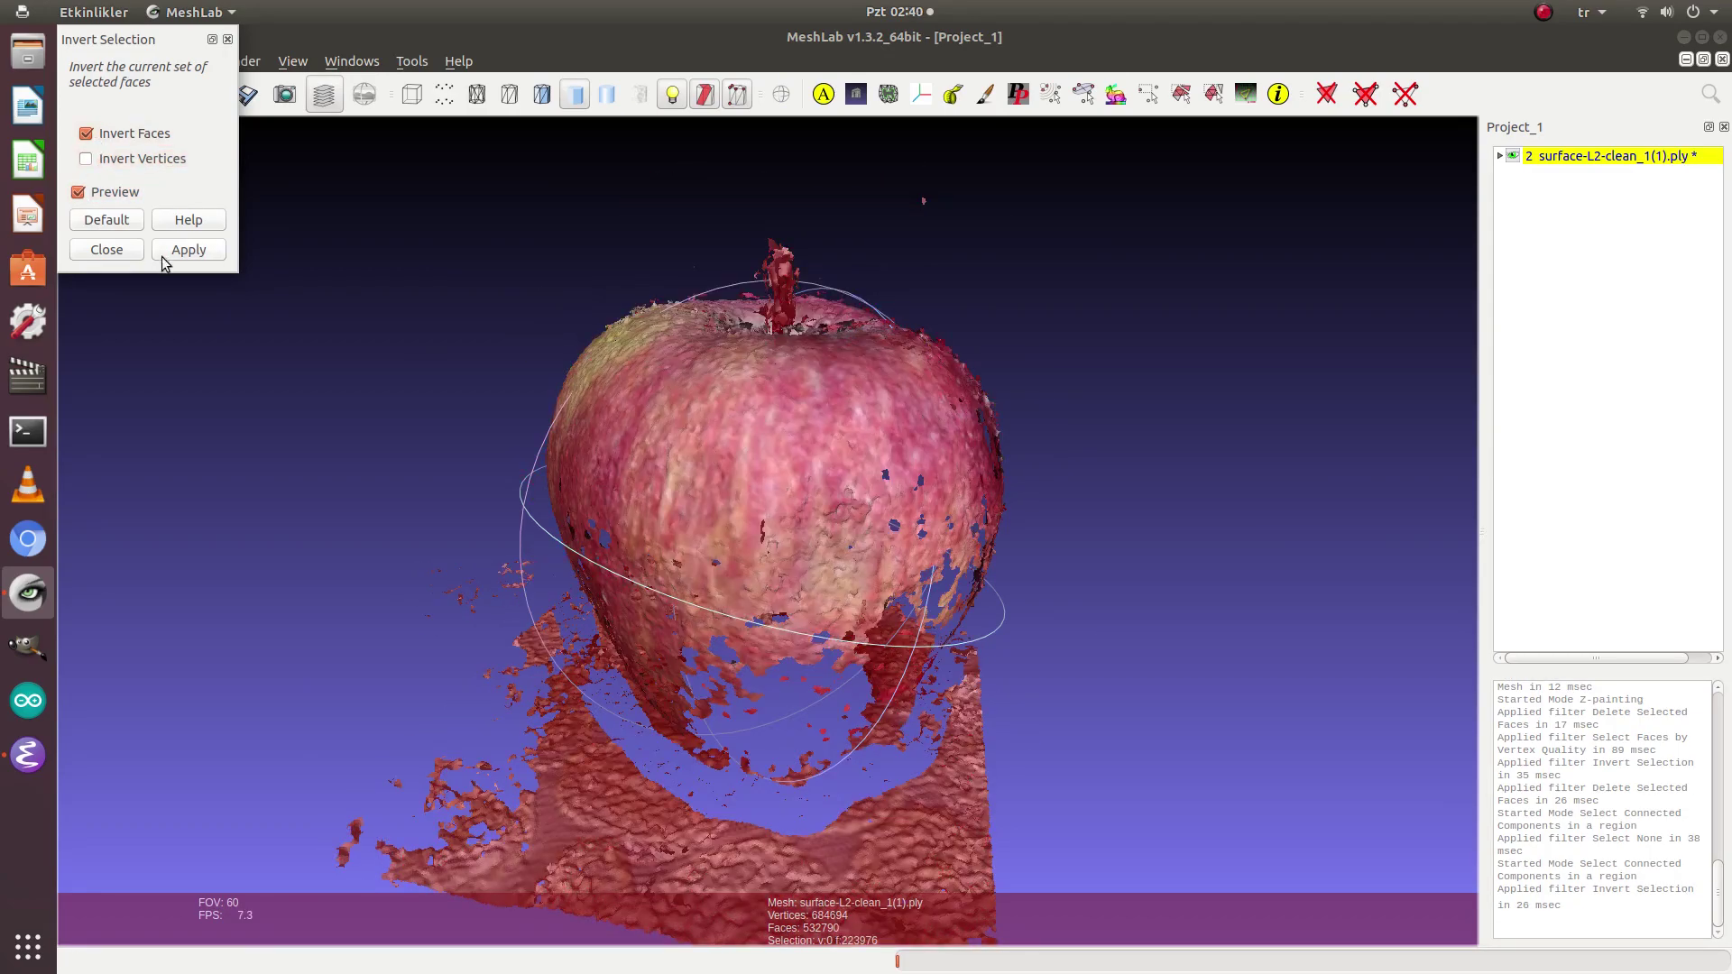
click(133, 256)
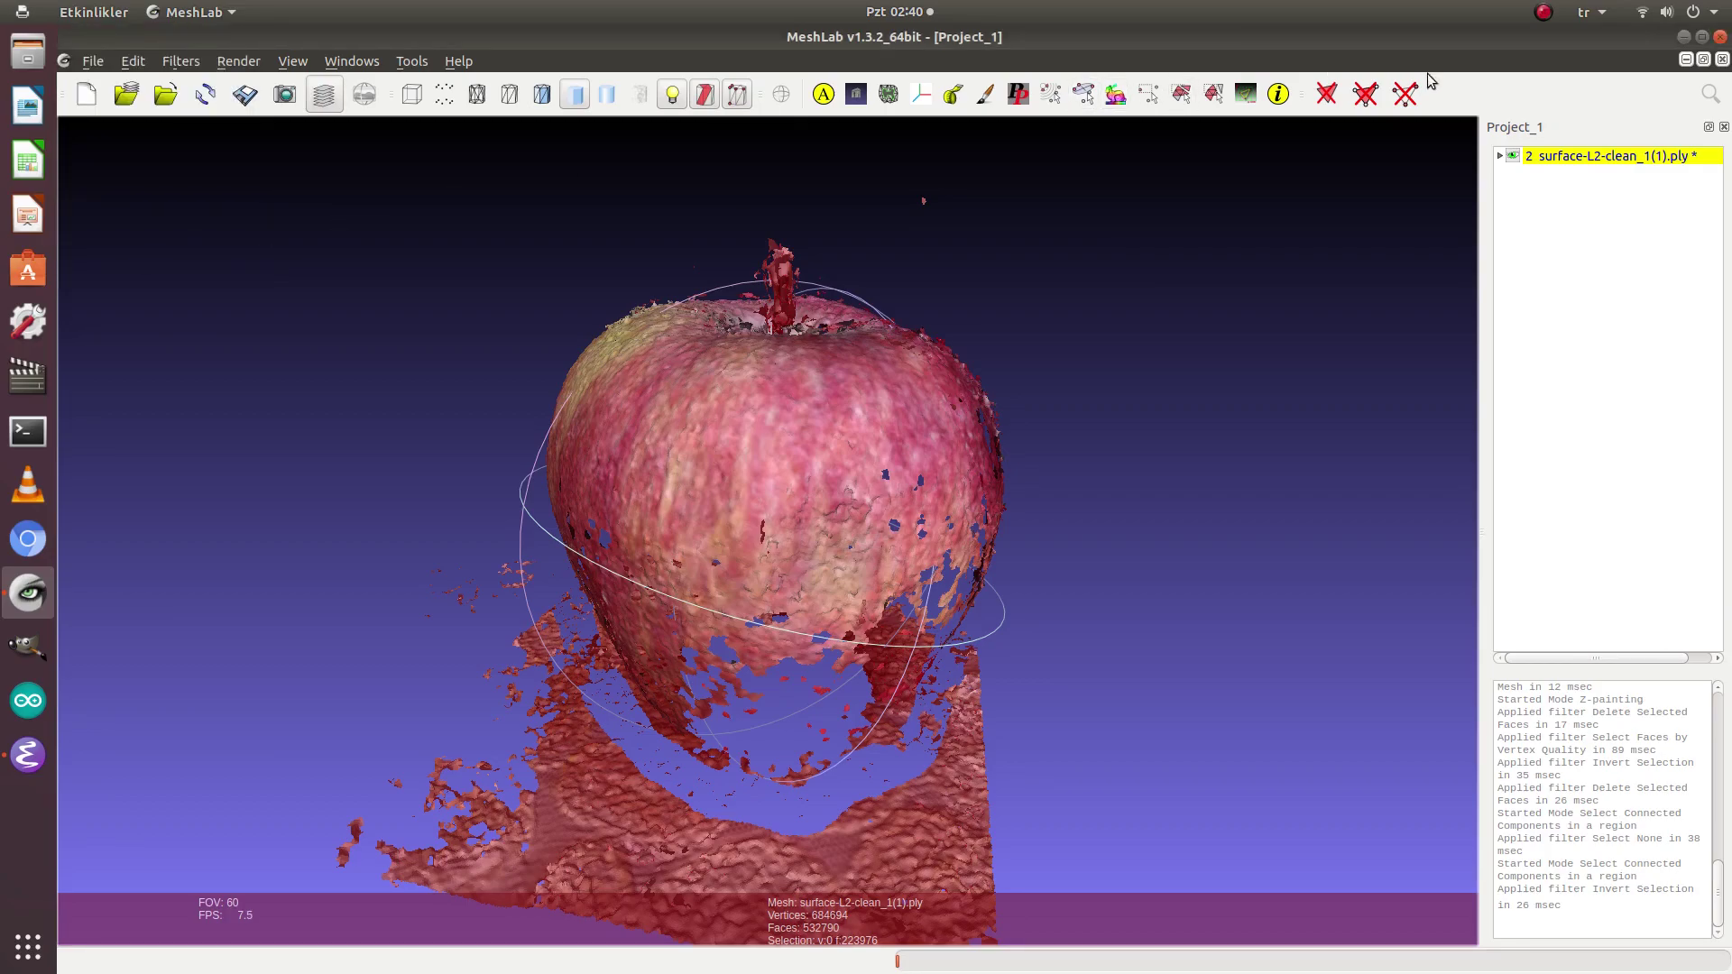
click(1326, 94)
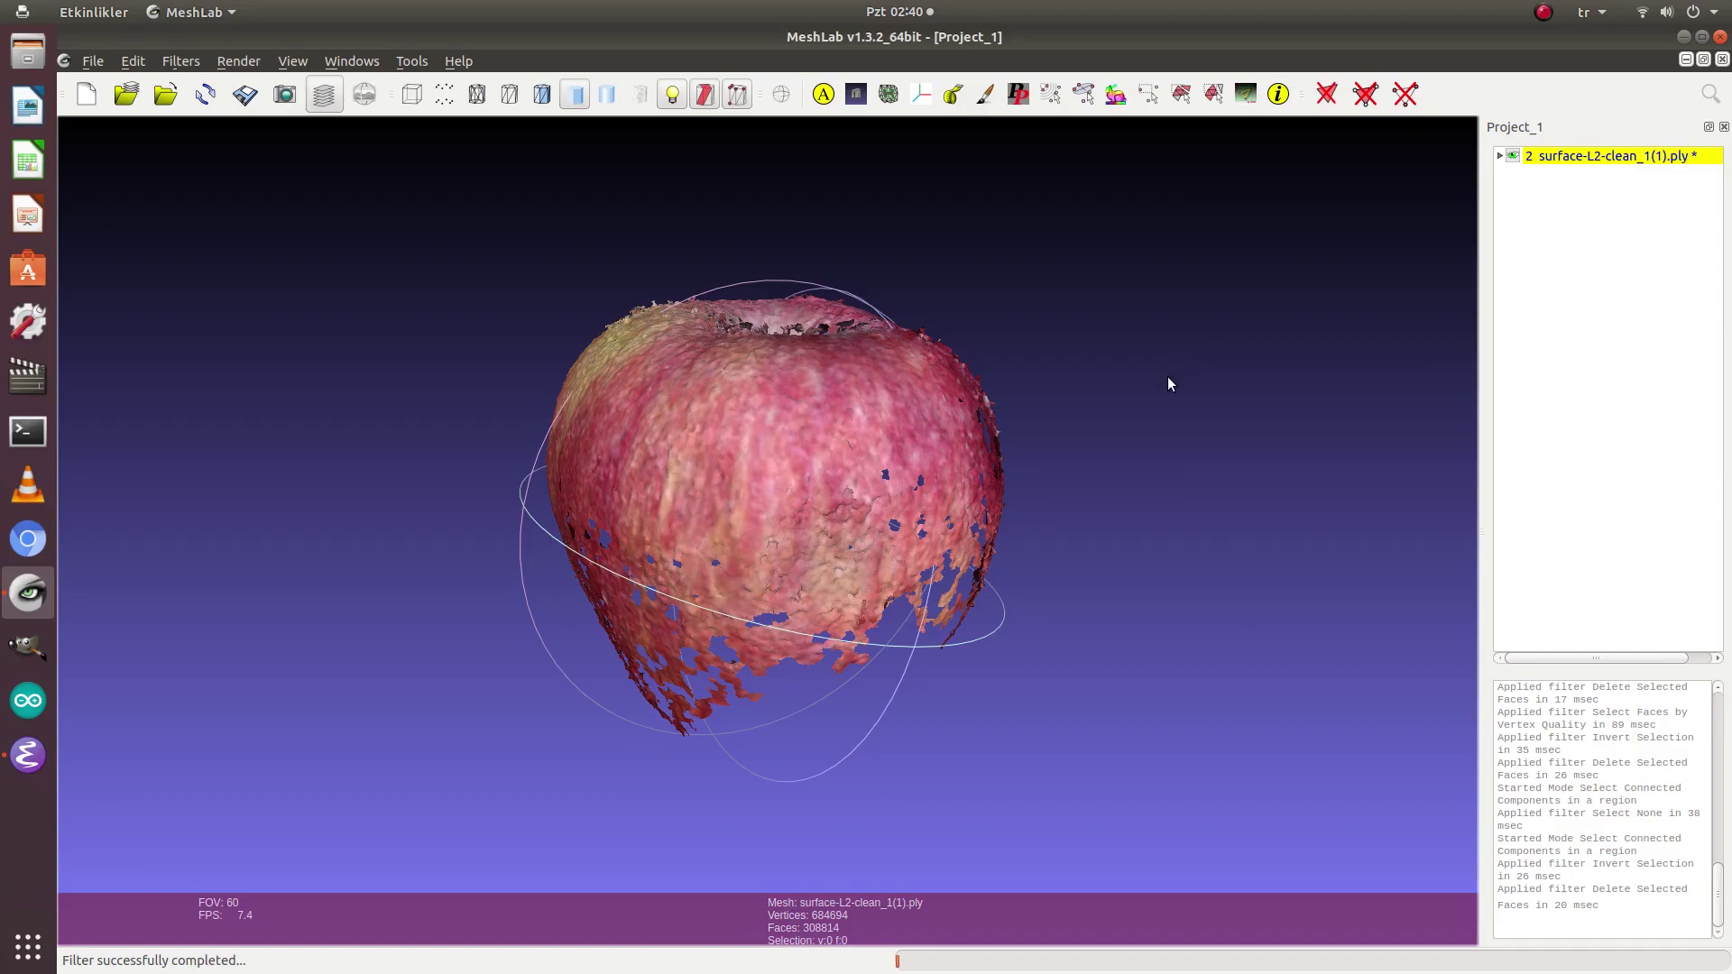
Step: Export the cleaned mesh as surface-L2-clean_2.ply with vertex color, vertex quality and binary encoding enabled
drag(1135, 442, 1214, 466)
drag(548, 340, 548, 471)
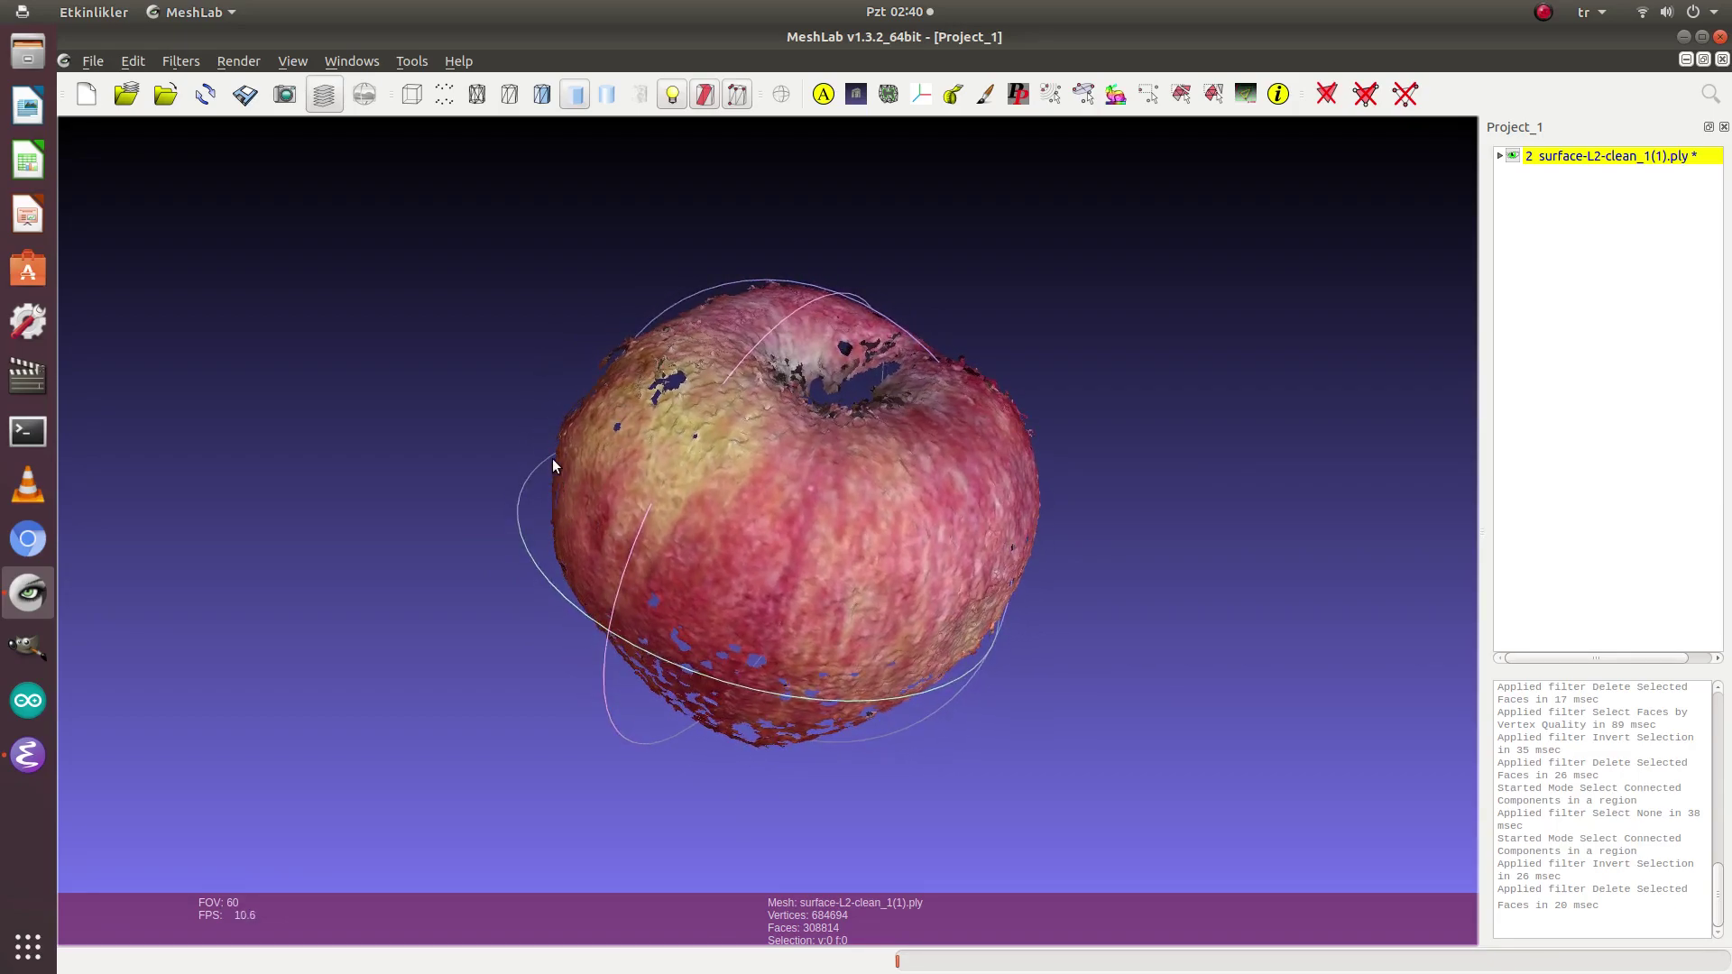
click(93, 62)
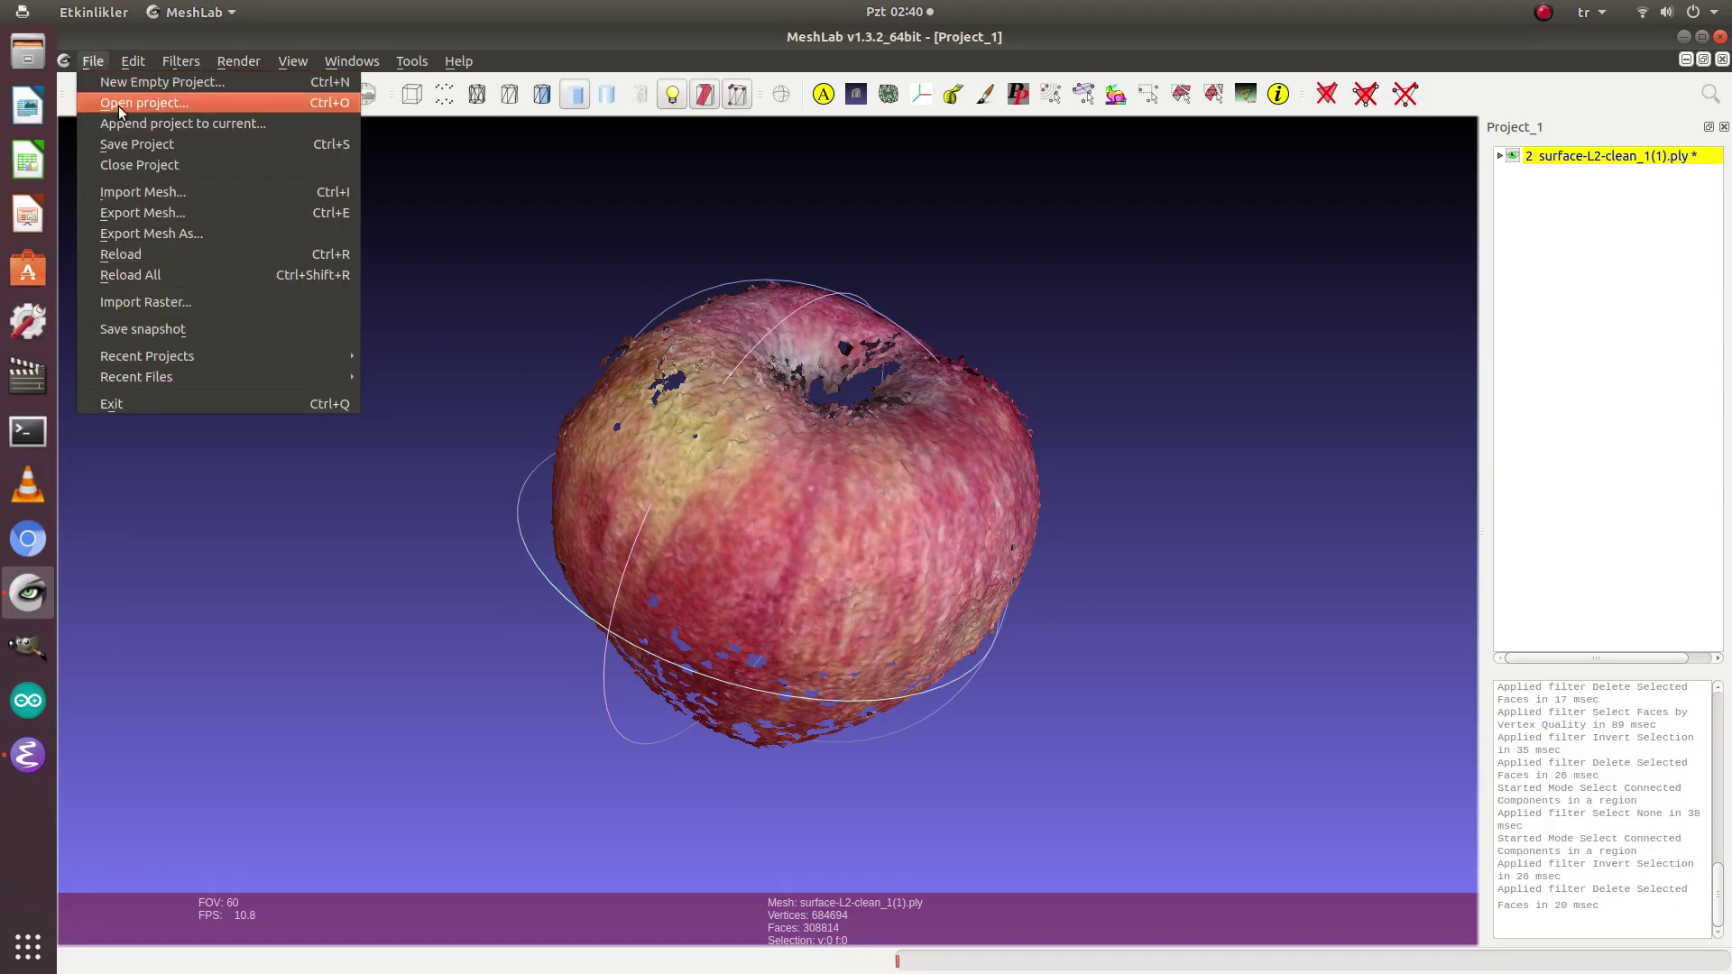
click(149, 233)
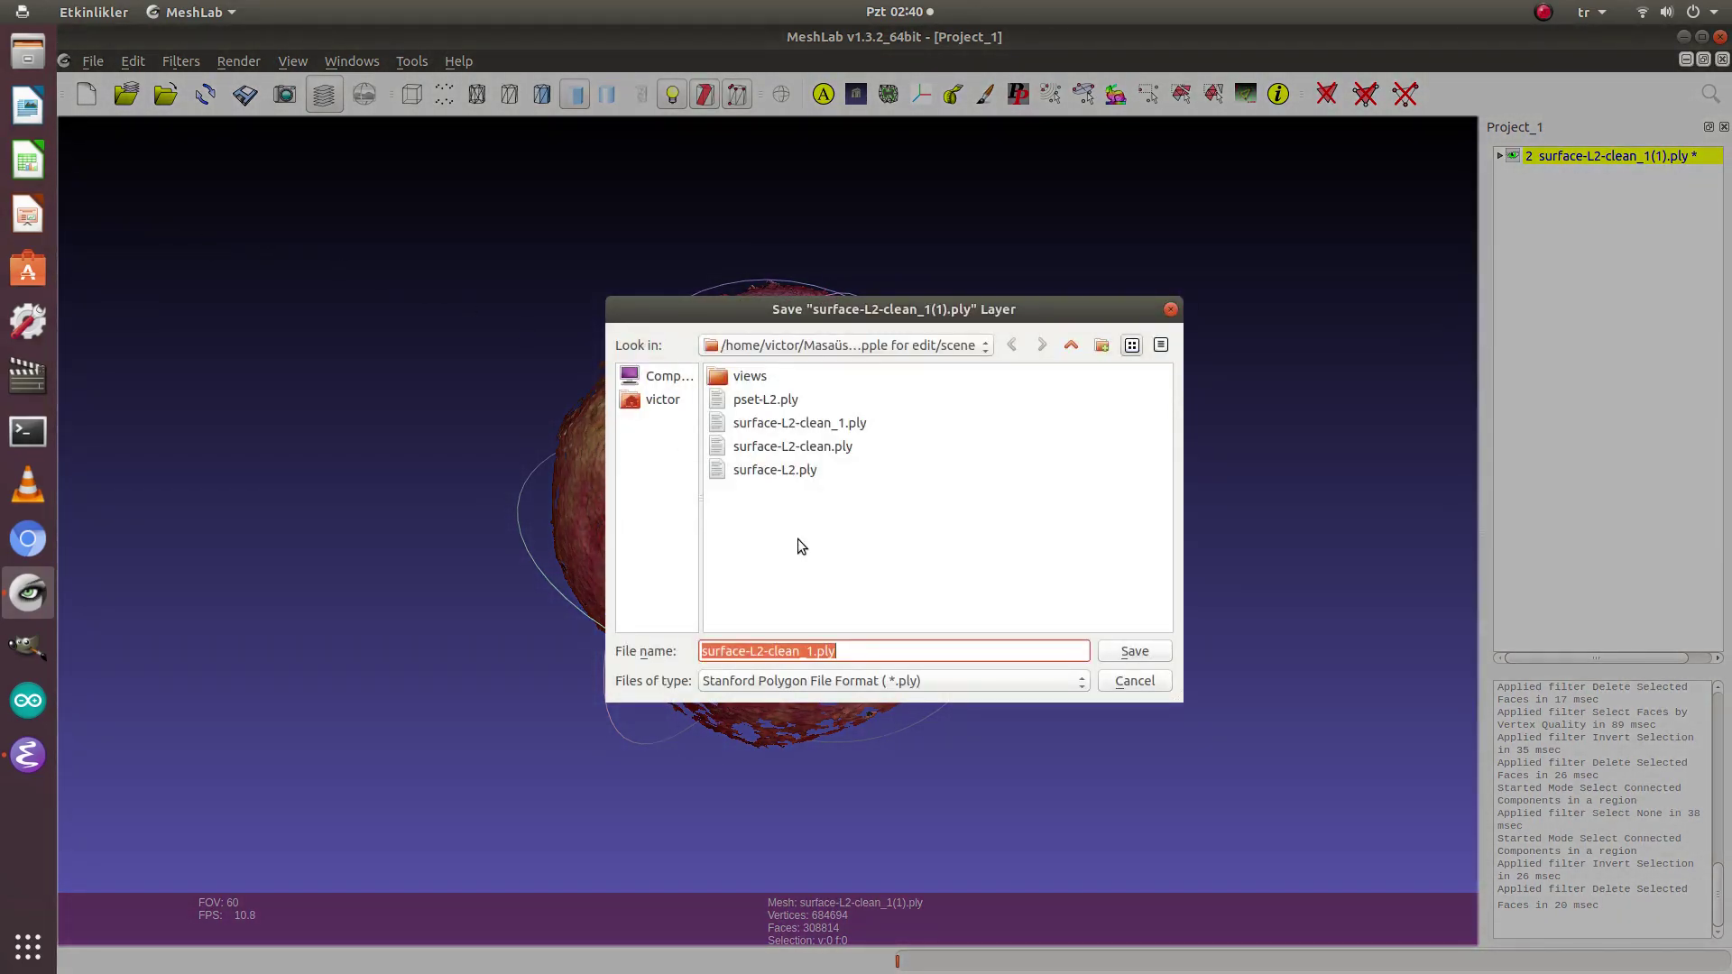
click(813, 651)
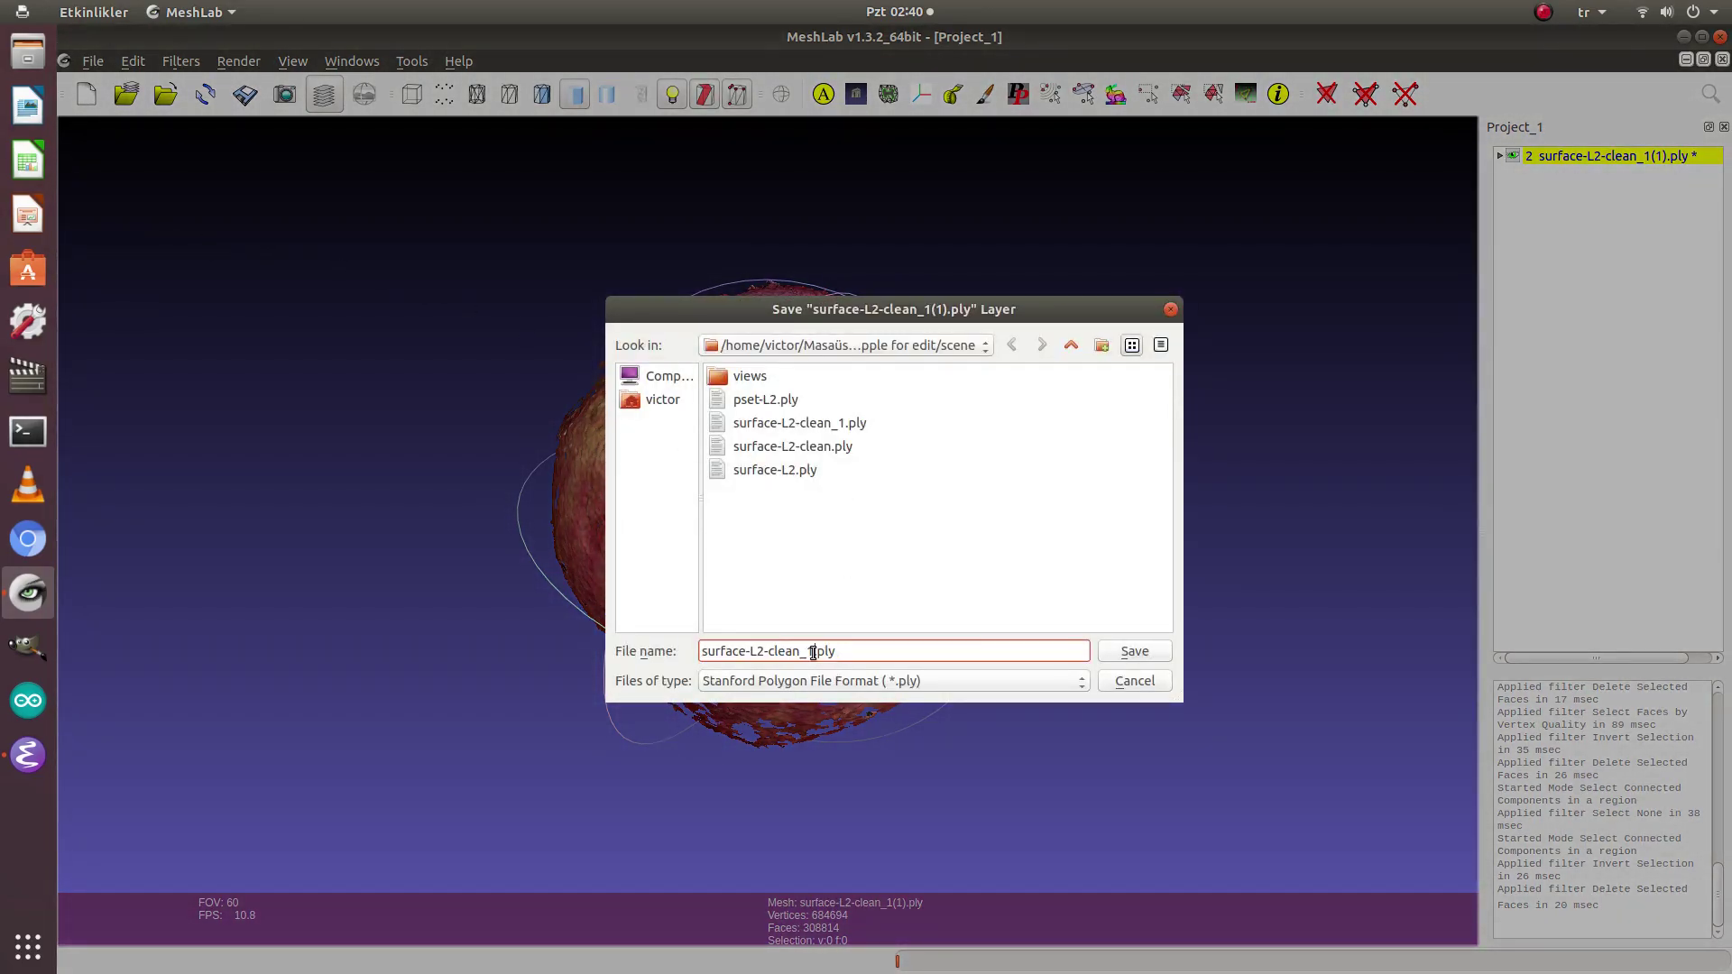
key(BackSpace)
text(2)
click(1134, 652)
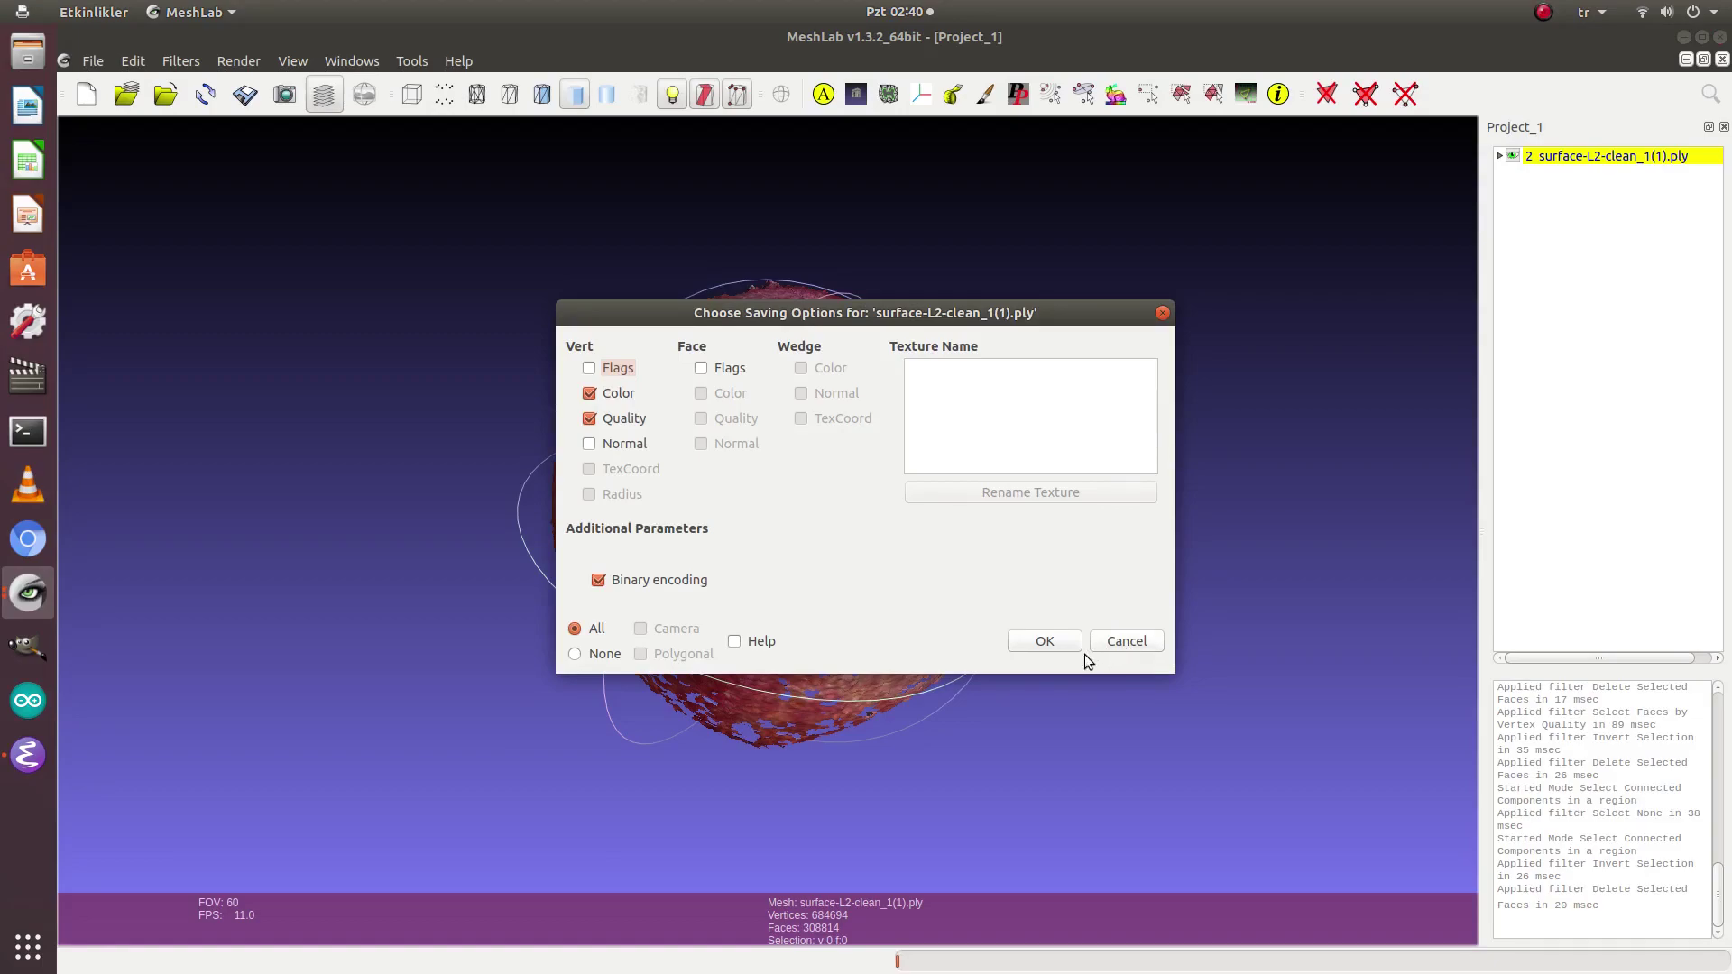
click(1045, 642)
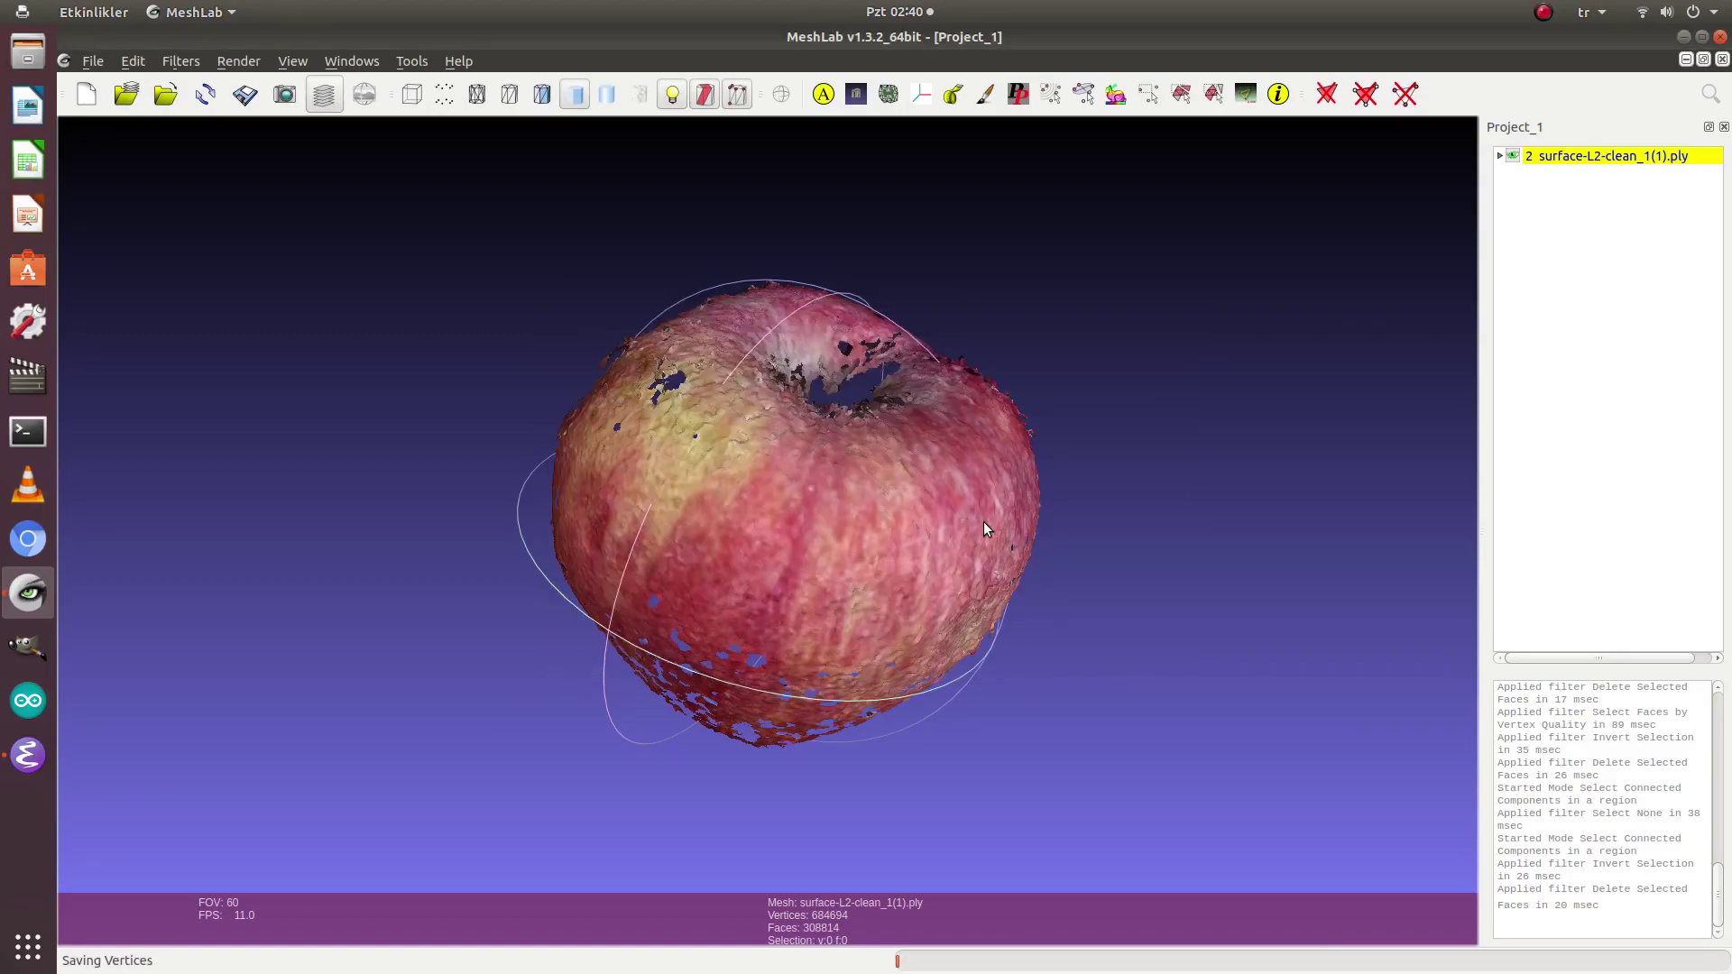
Step: Apply the Remove Faces from Non Manifold Edges filter to the apple mesh
drag(895, 629, 830, 578)
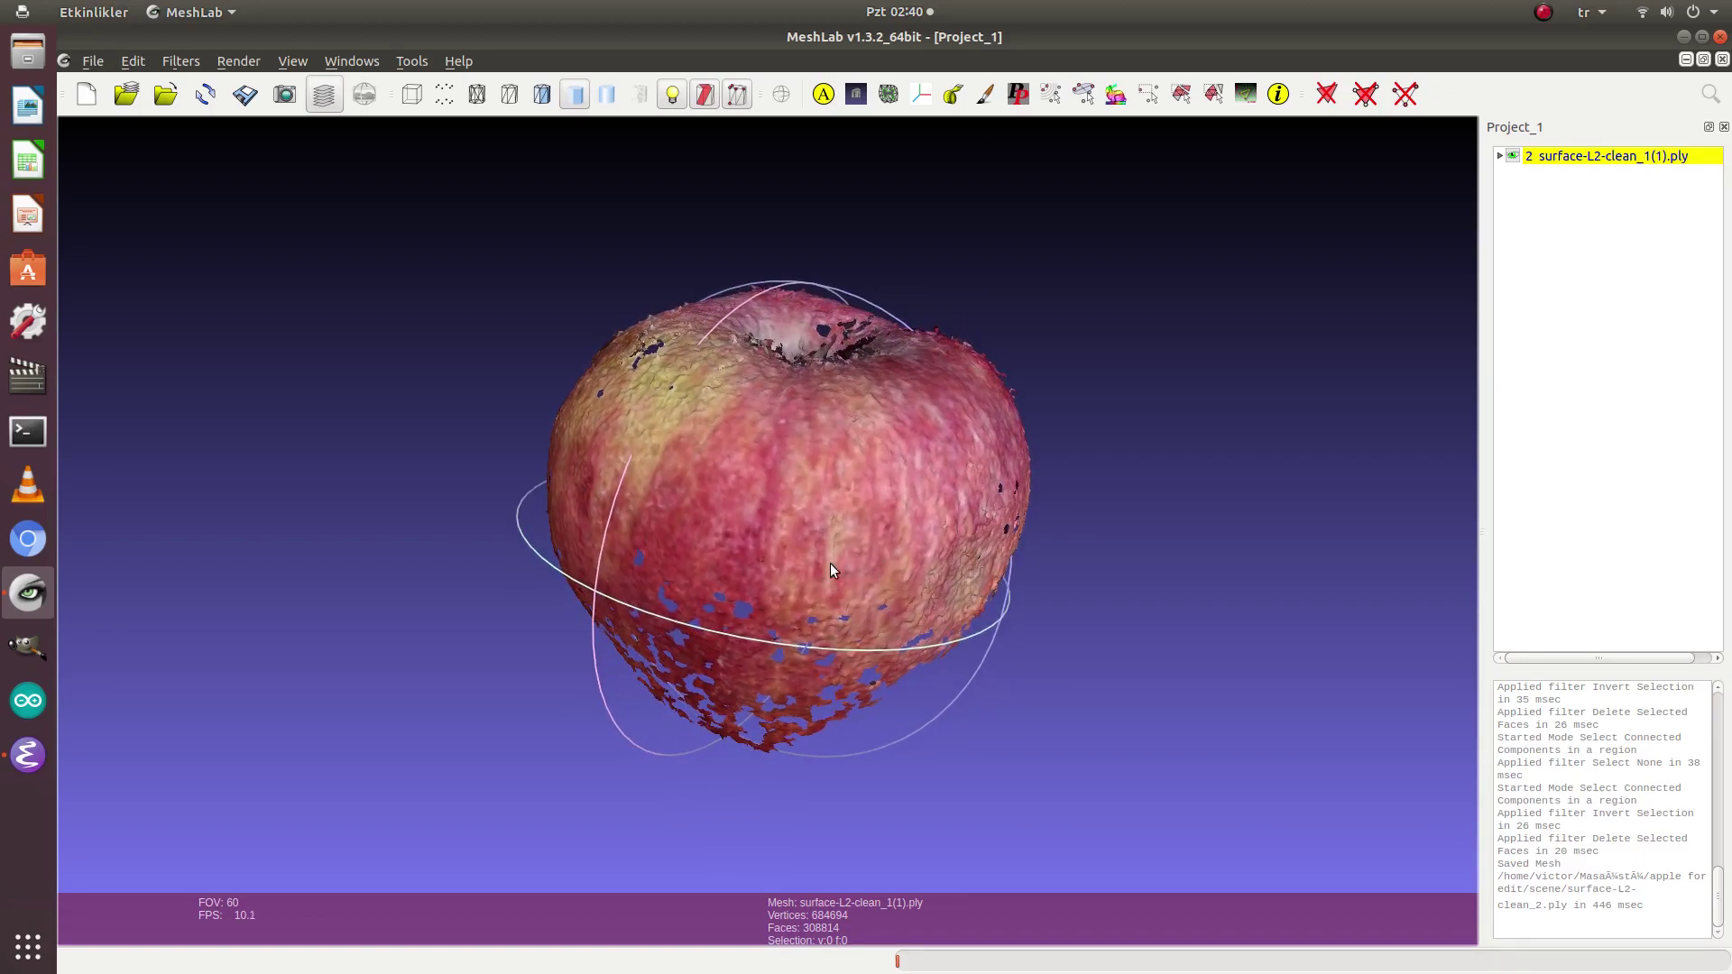
click(182, 62)
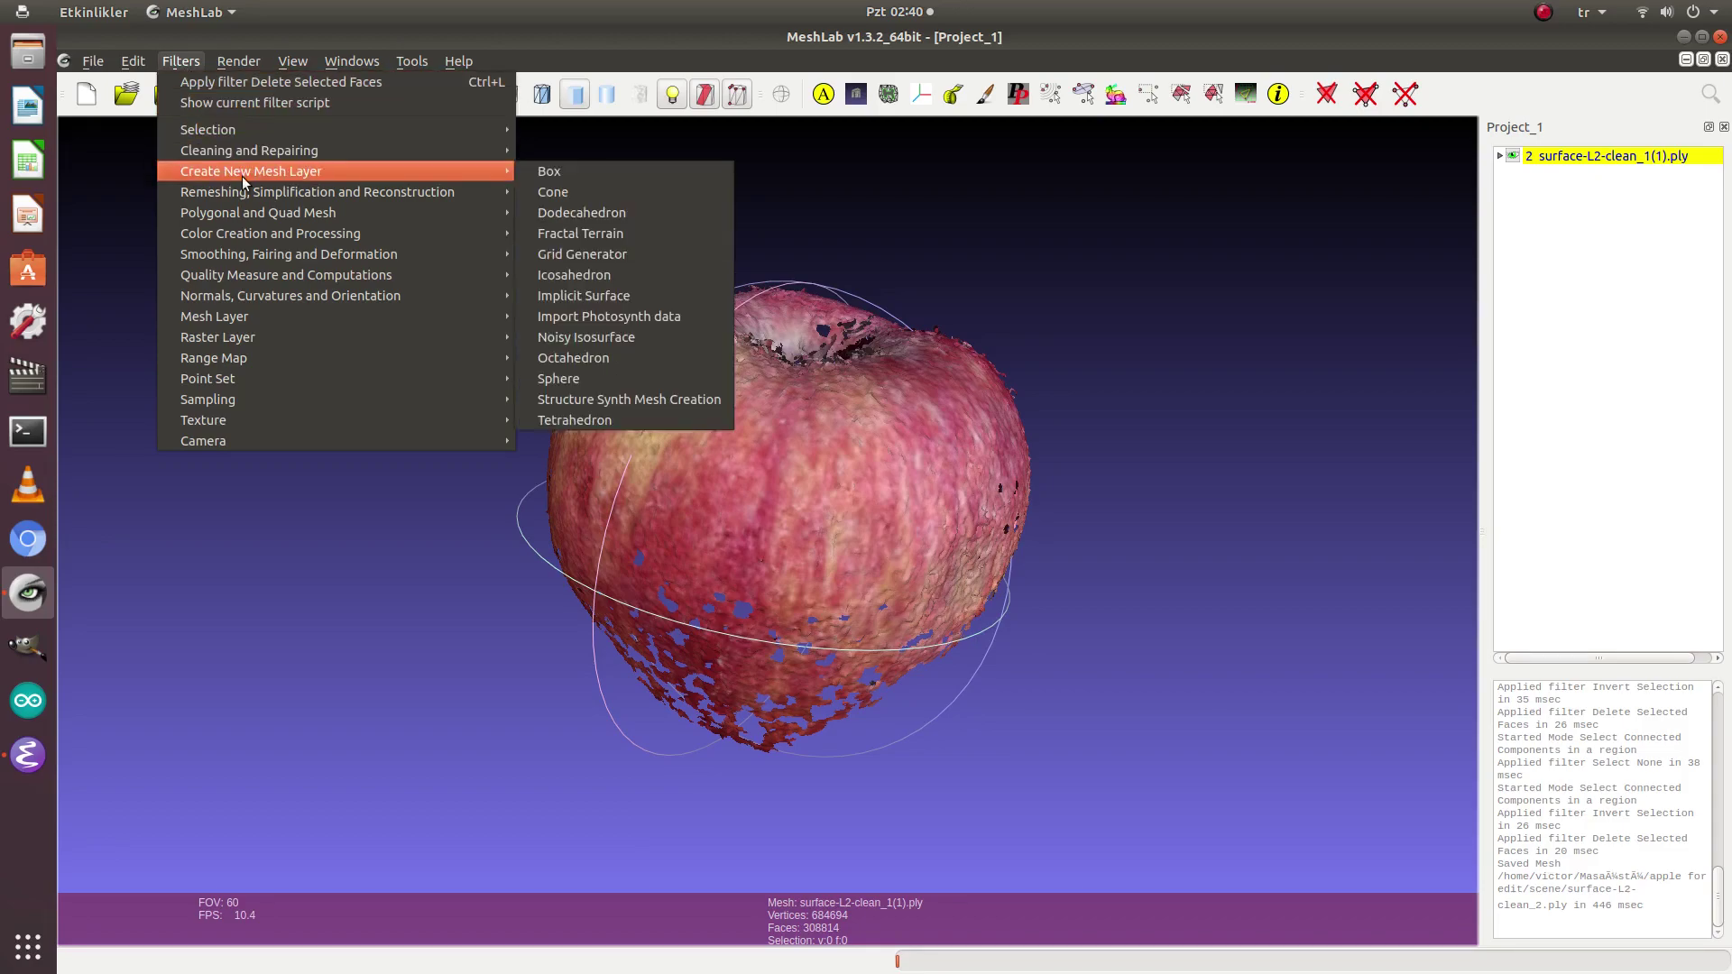
mouse_move(271, 197)
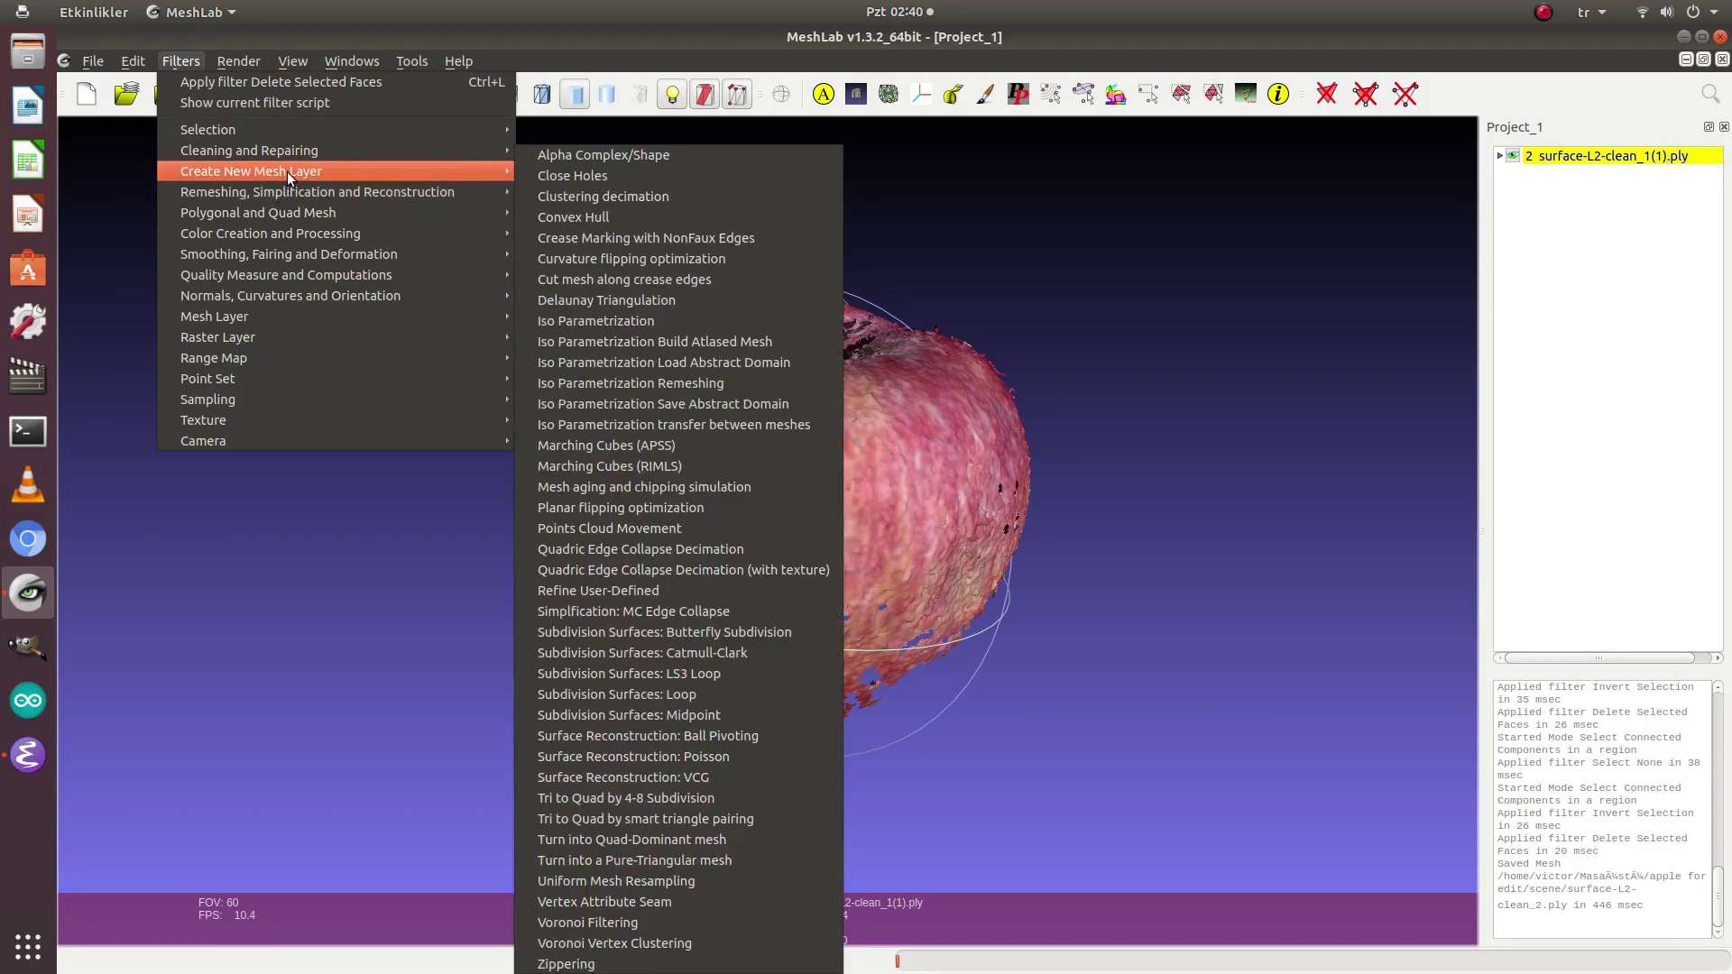
mouse_move(296, 155)
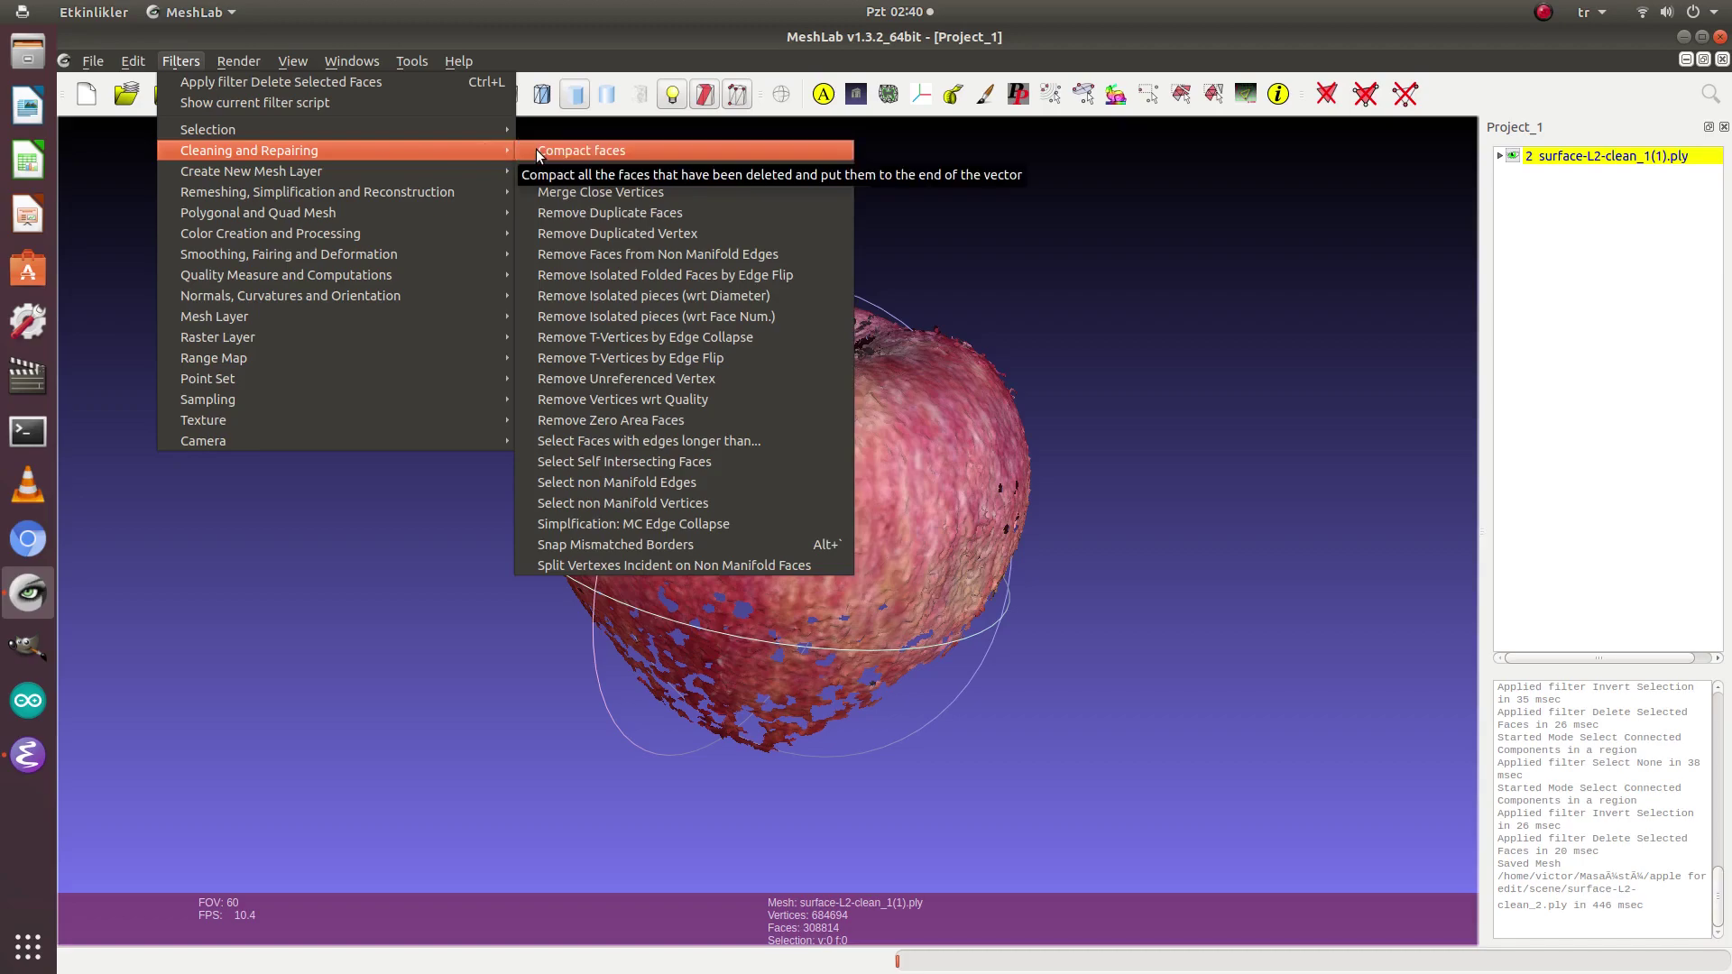
click(592, 252)
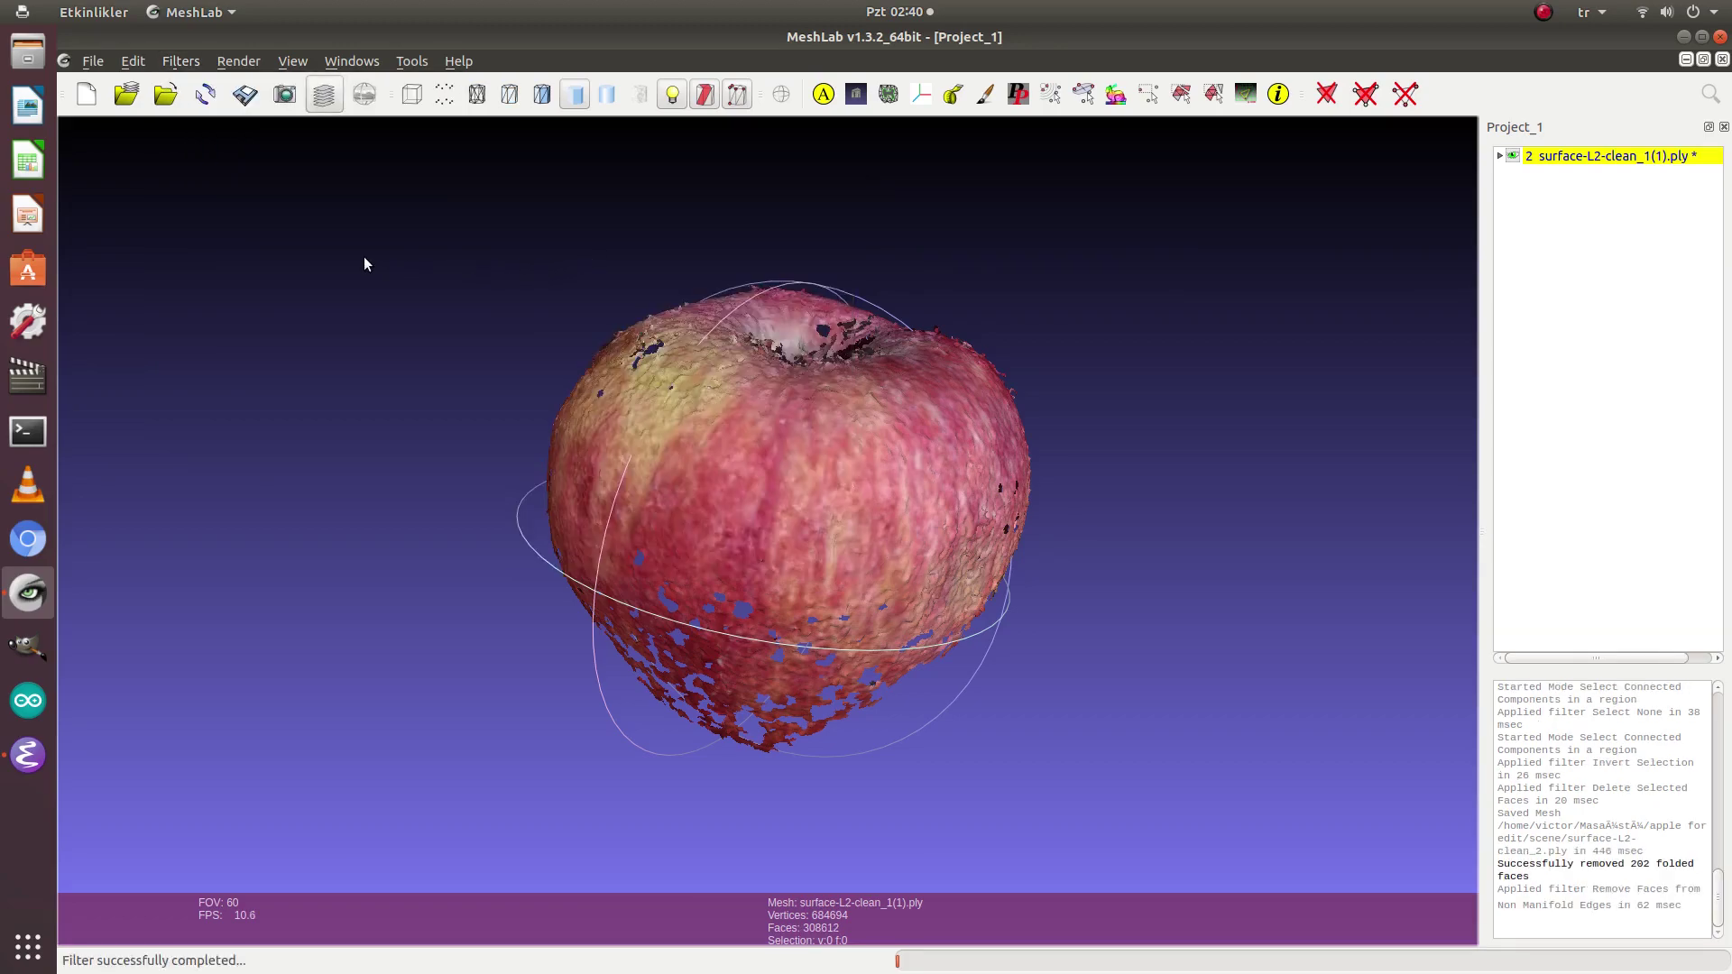
Step: Apply Close Holes to the apple mesh with a max size to be closed of 30
click(181, 61)
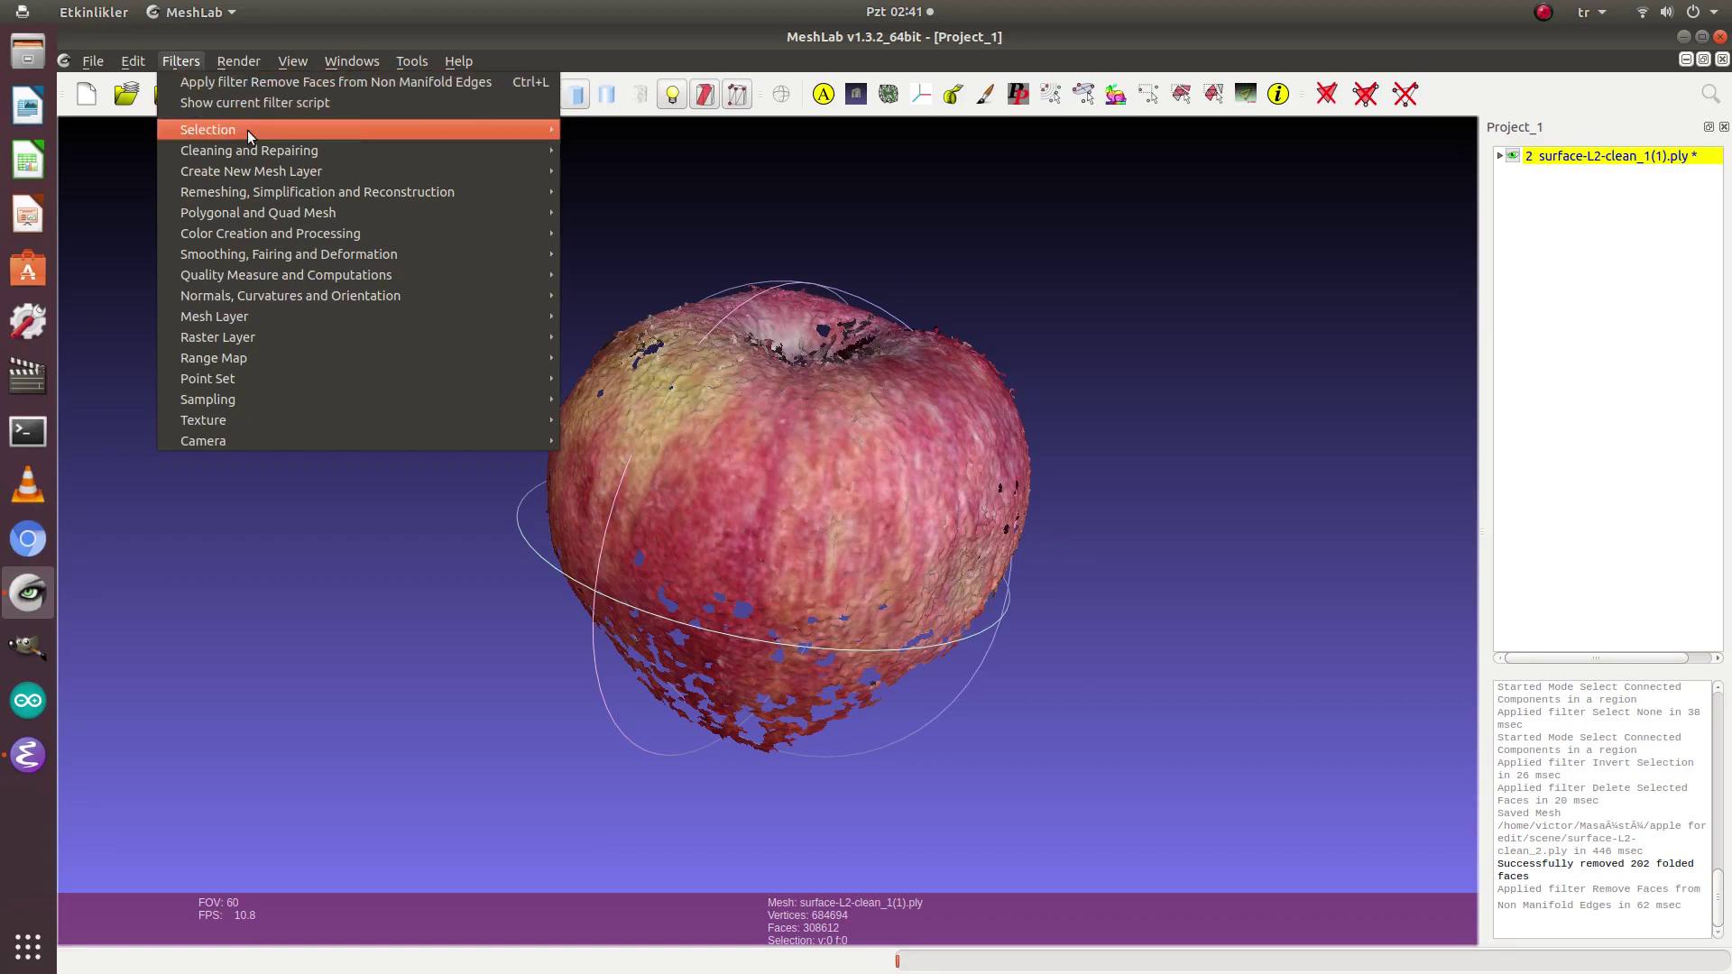
mouse_move(282, 242)
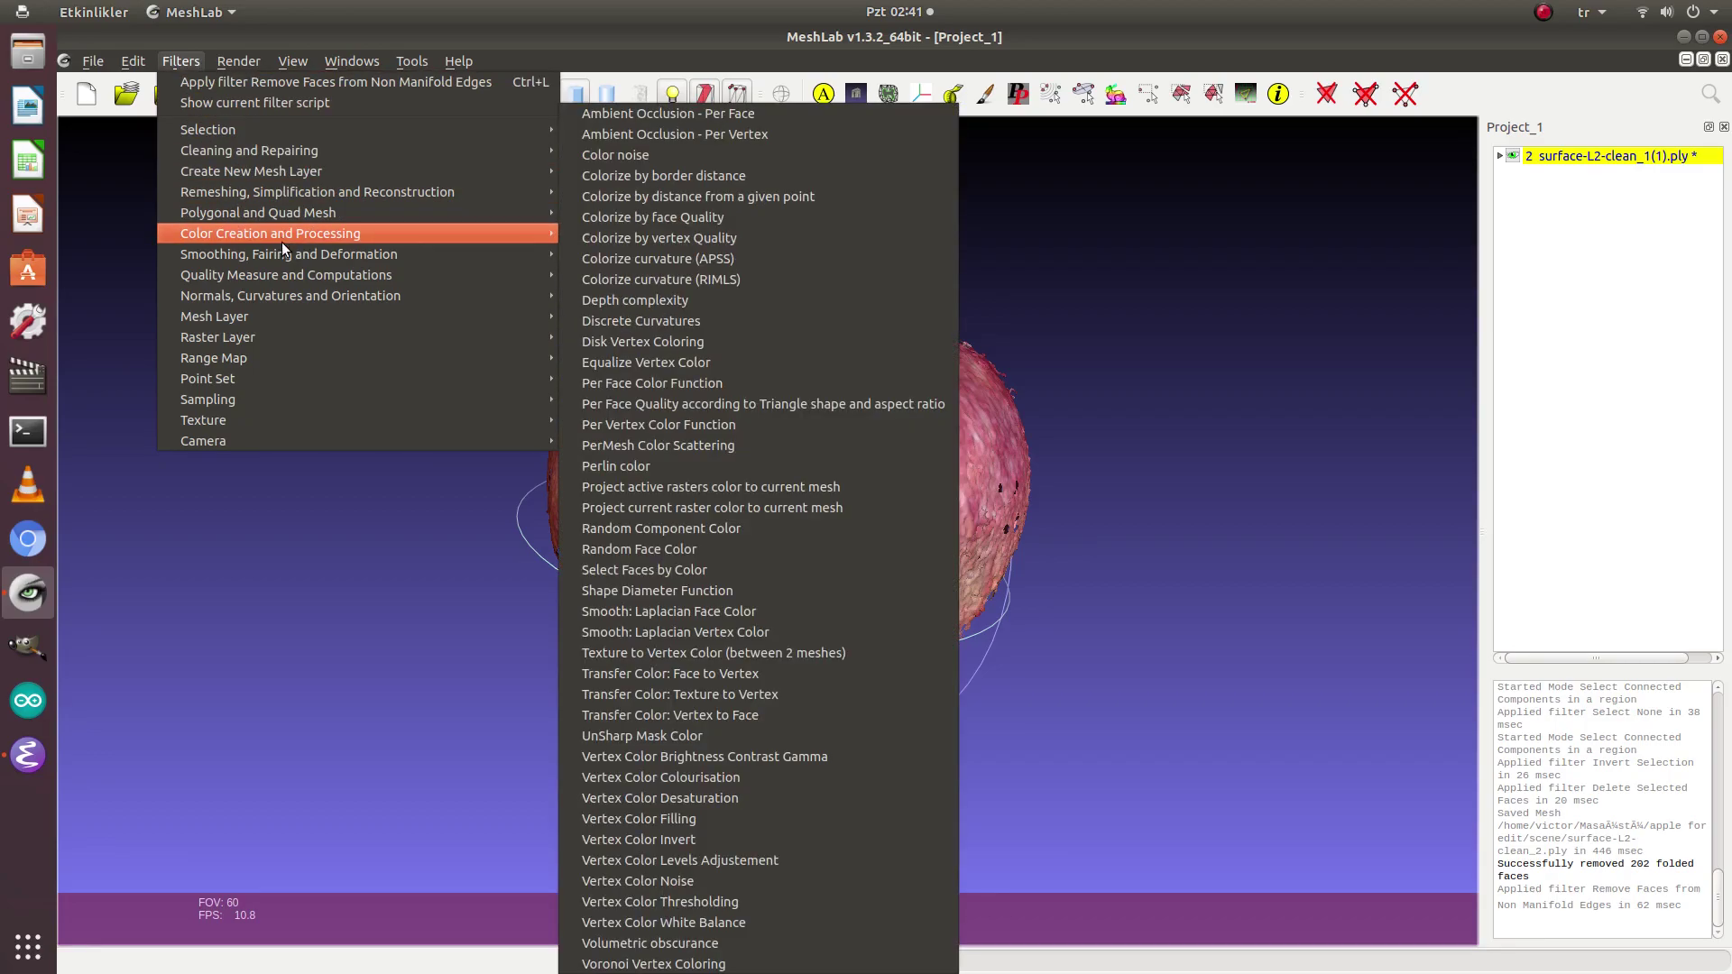
mouse_move(303, 157)
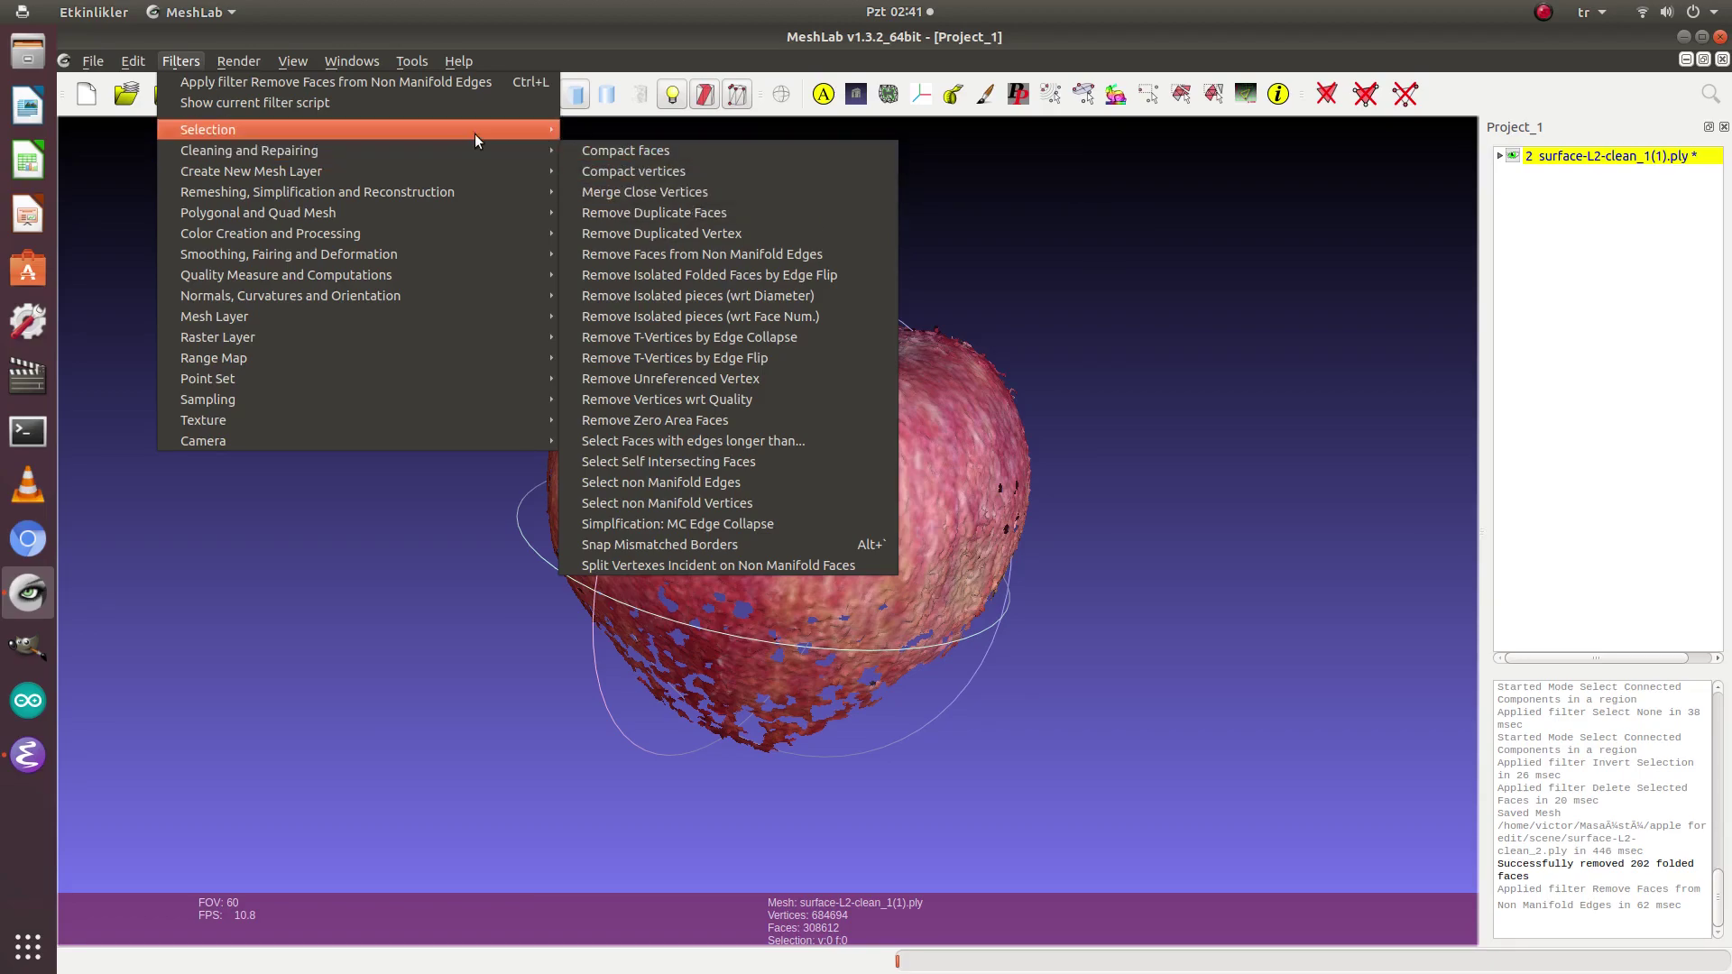
mouse_move(462, 133)
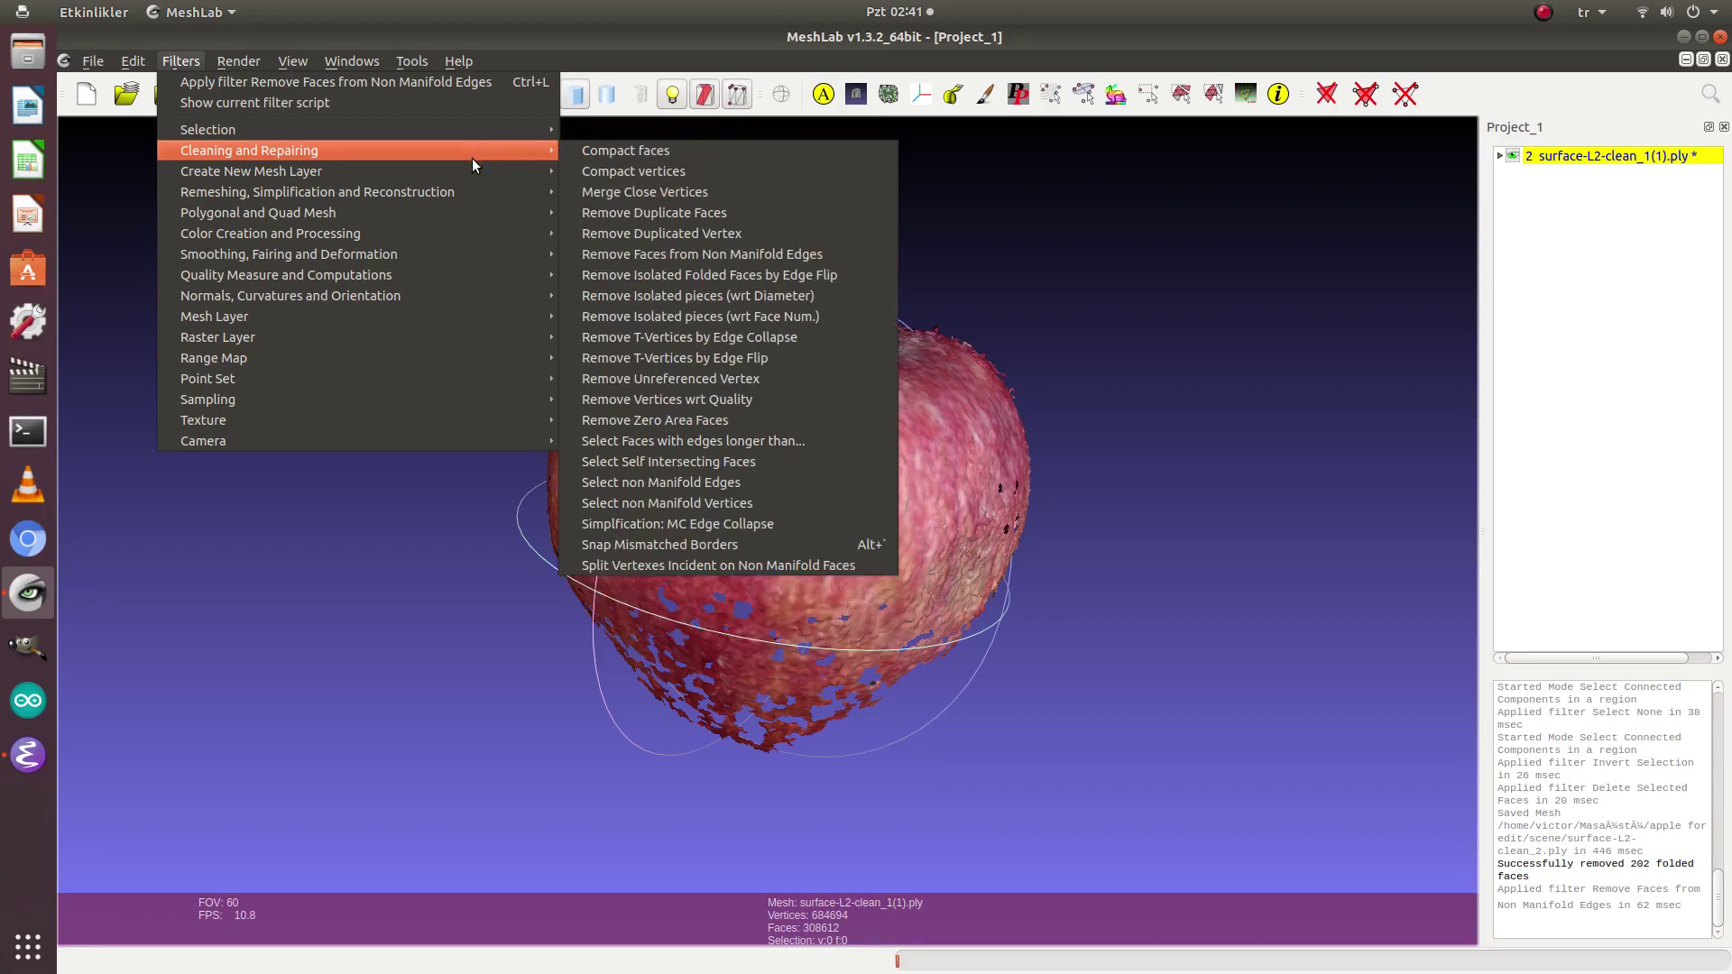
mouse_move(466, 189)
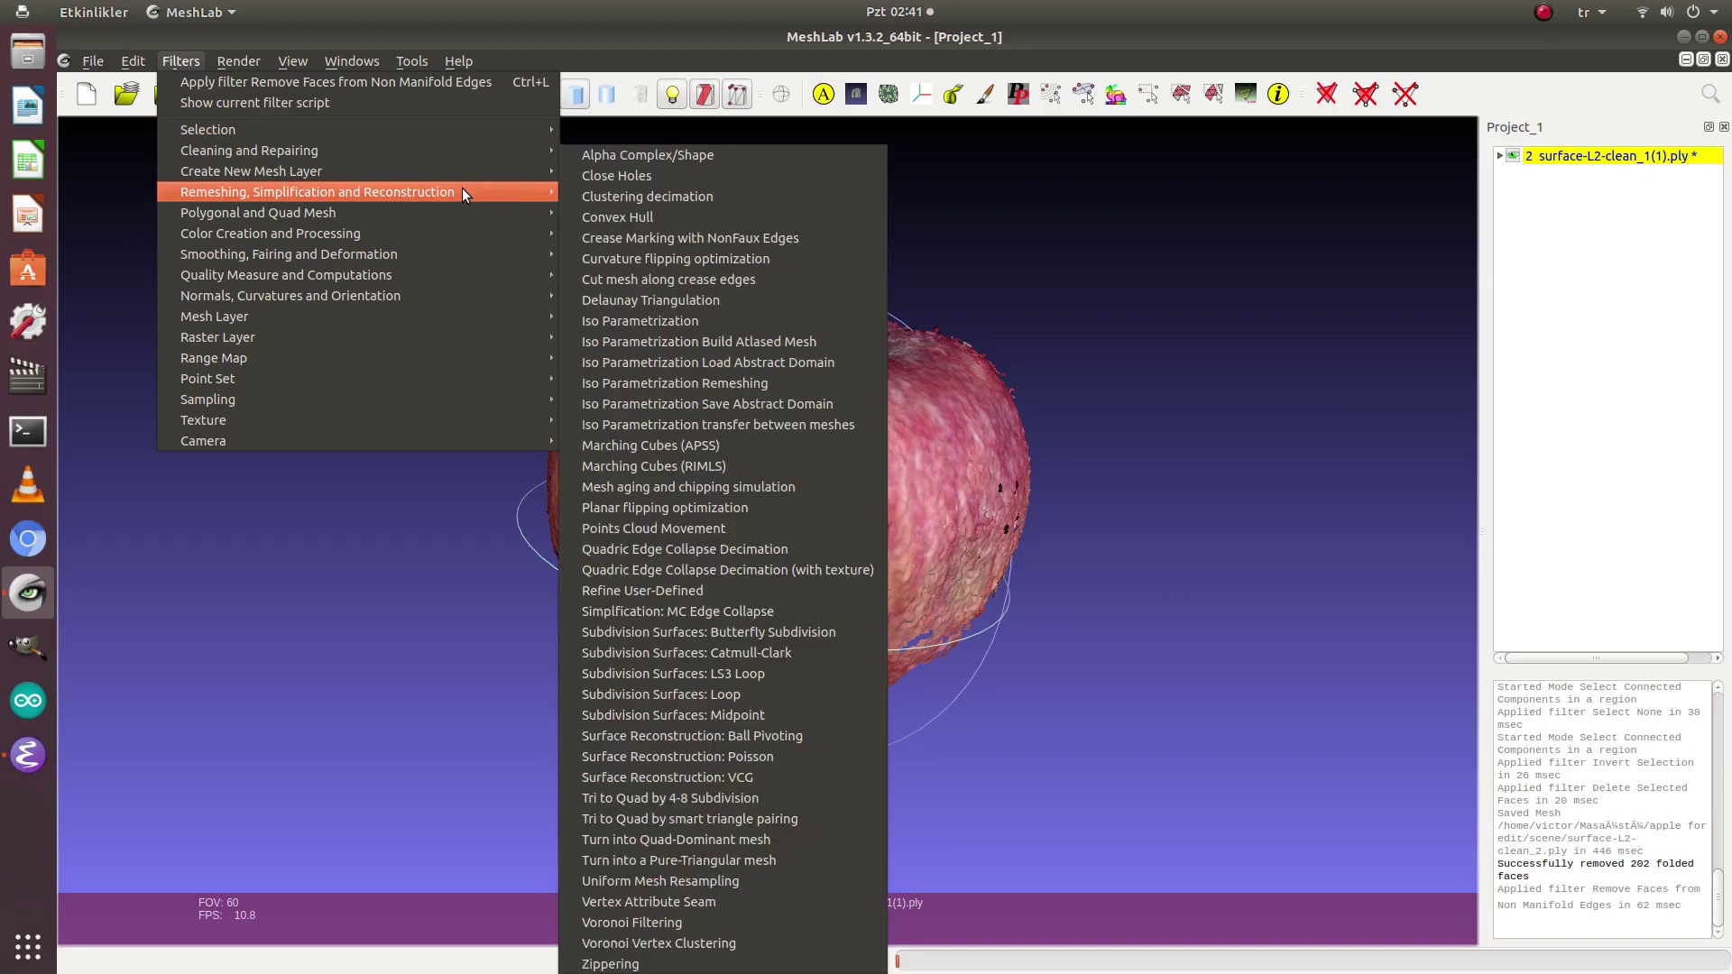
click(604, 178)
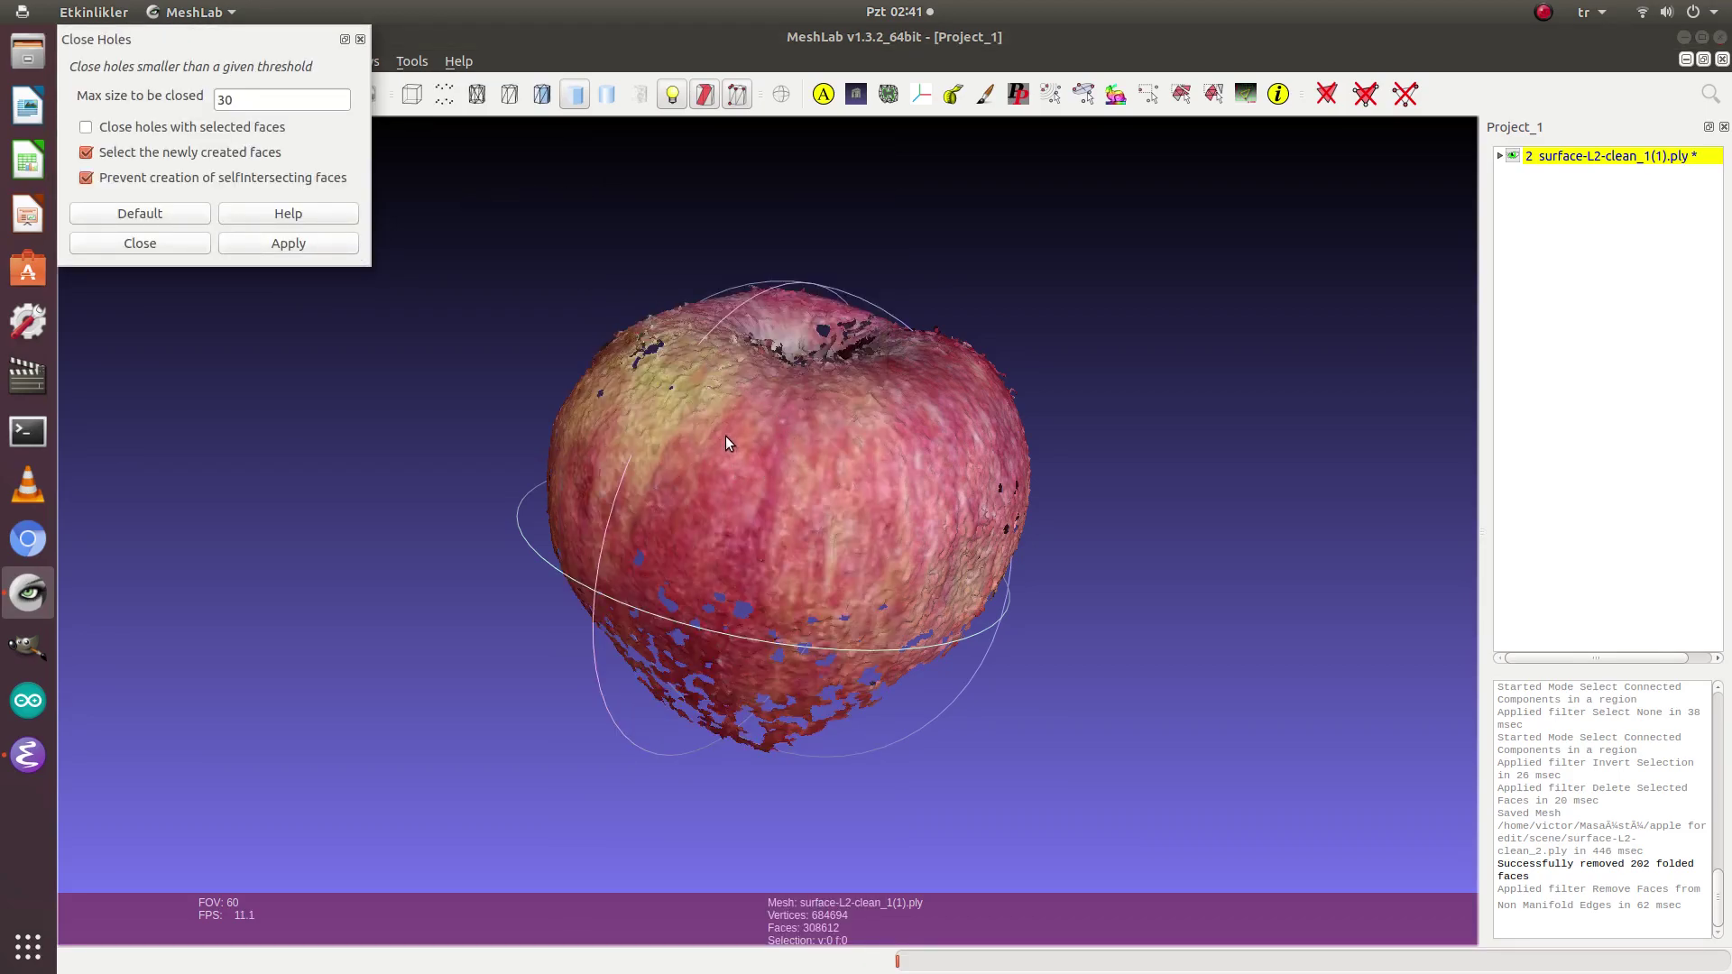
click(300, 244)
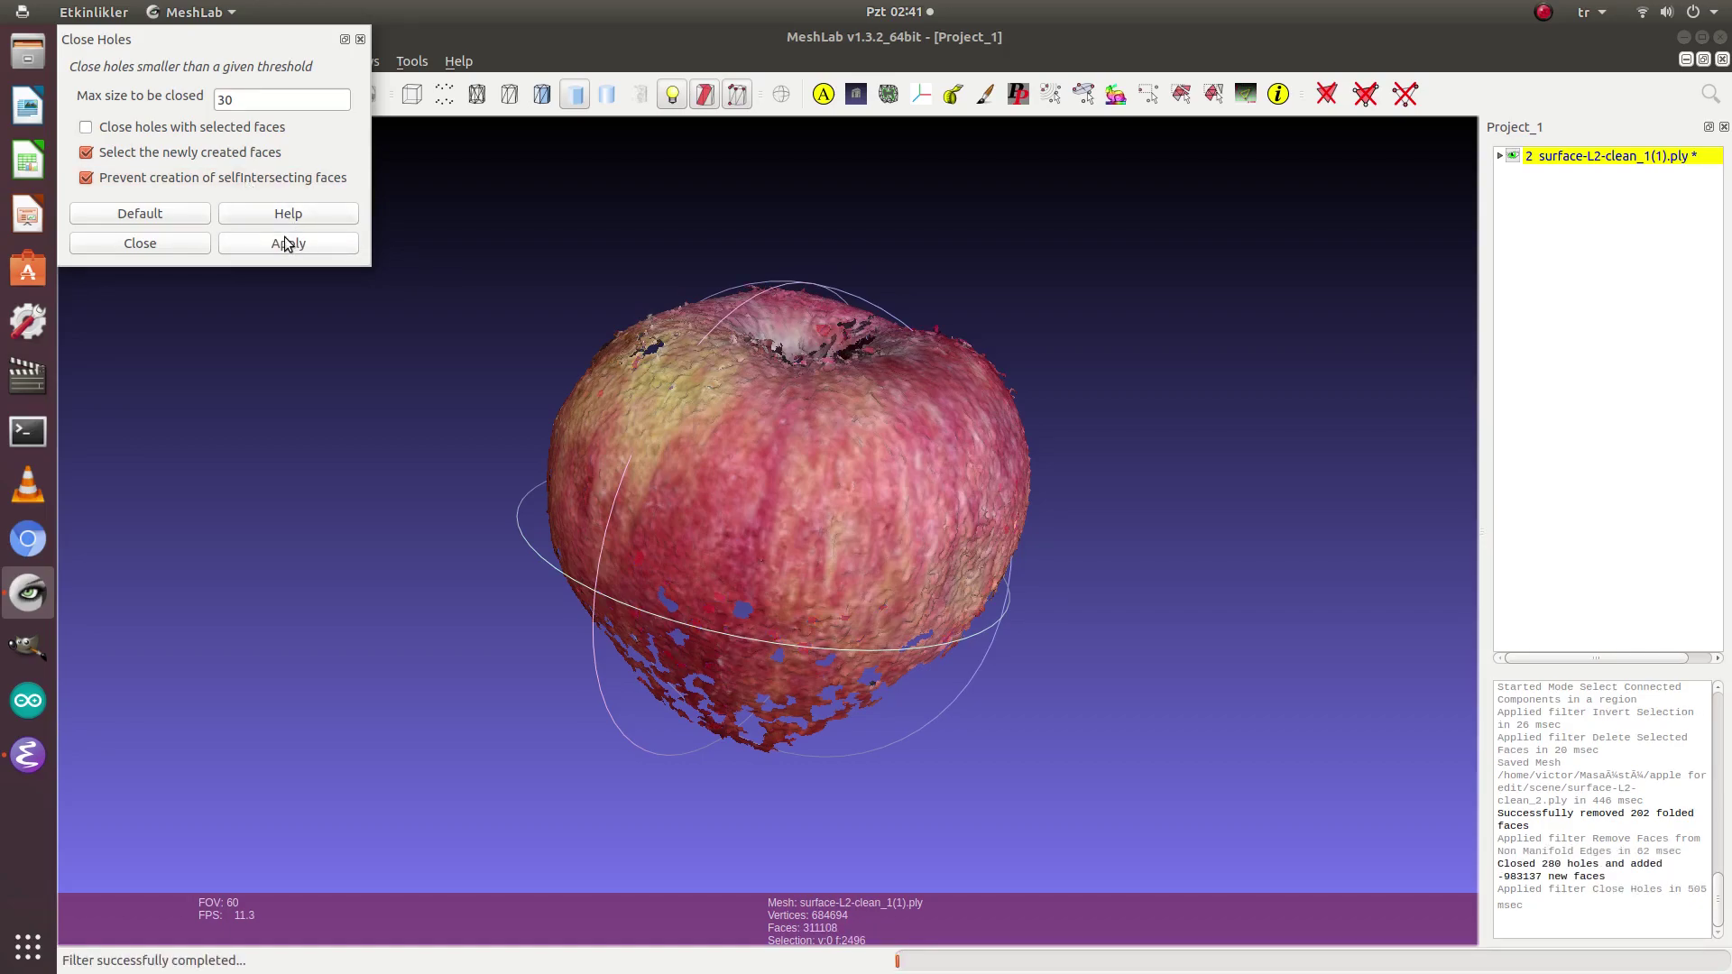
Step: Raise the max size to be closed to 60 and apply Close Holes again
click(219, 100)
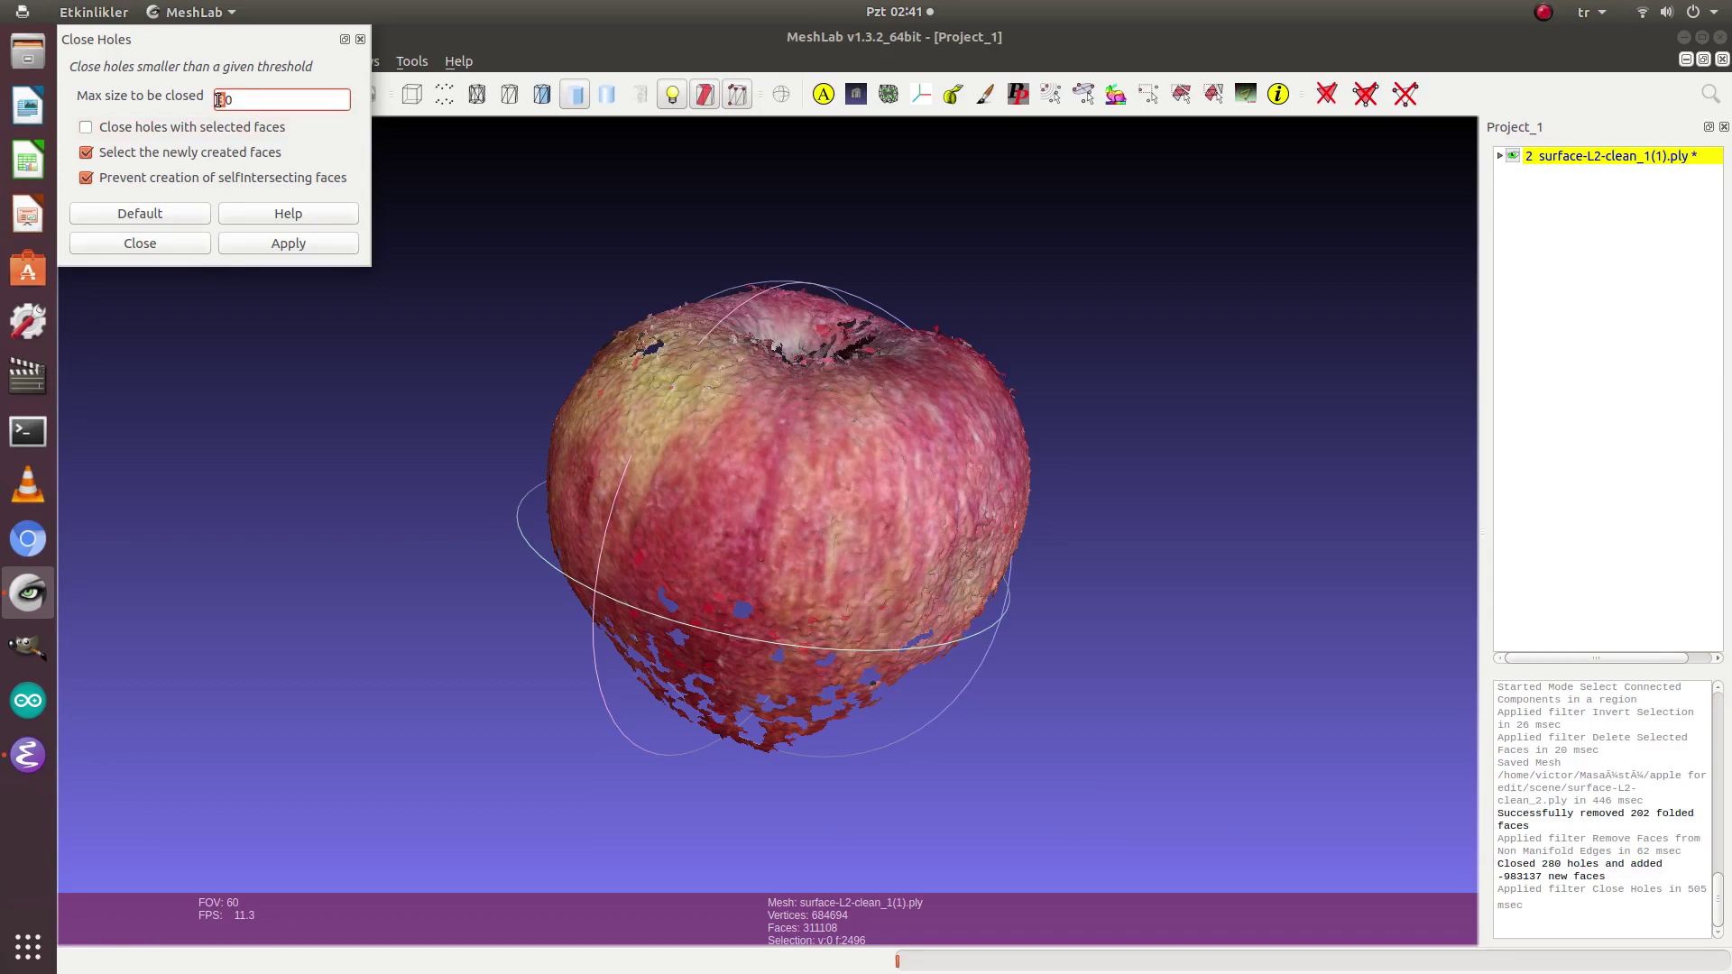
text(5)
click(316, 247)
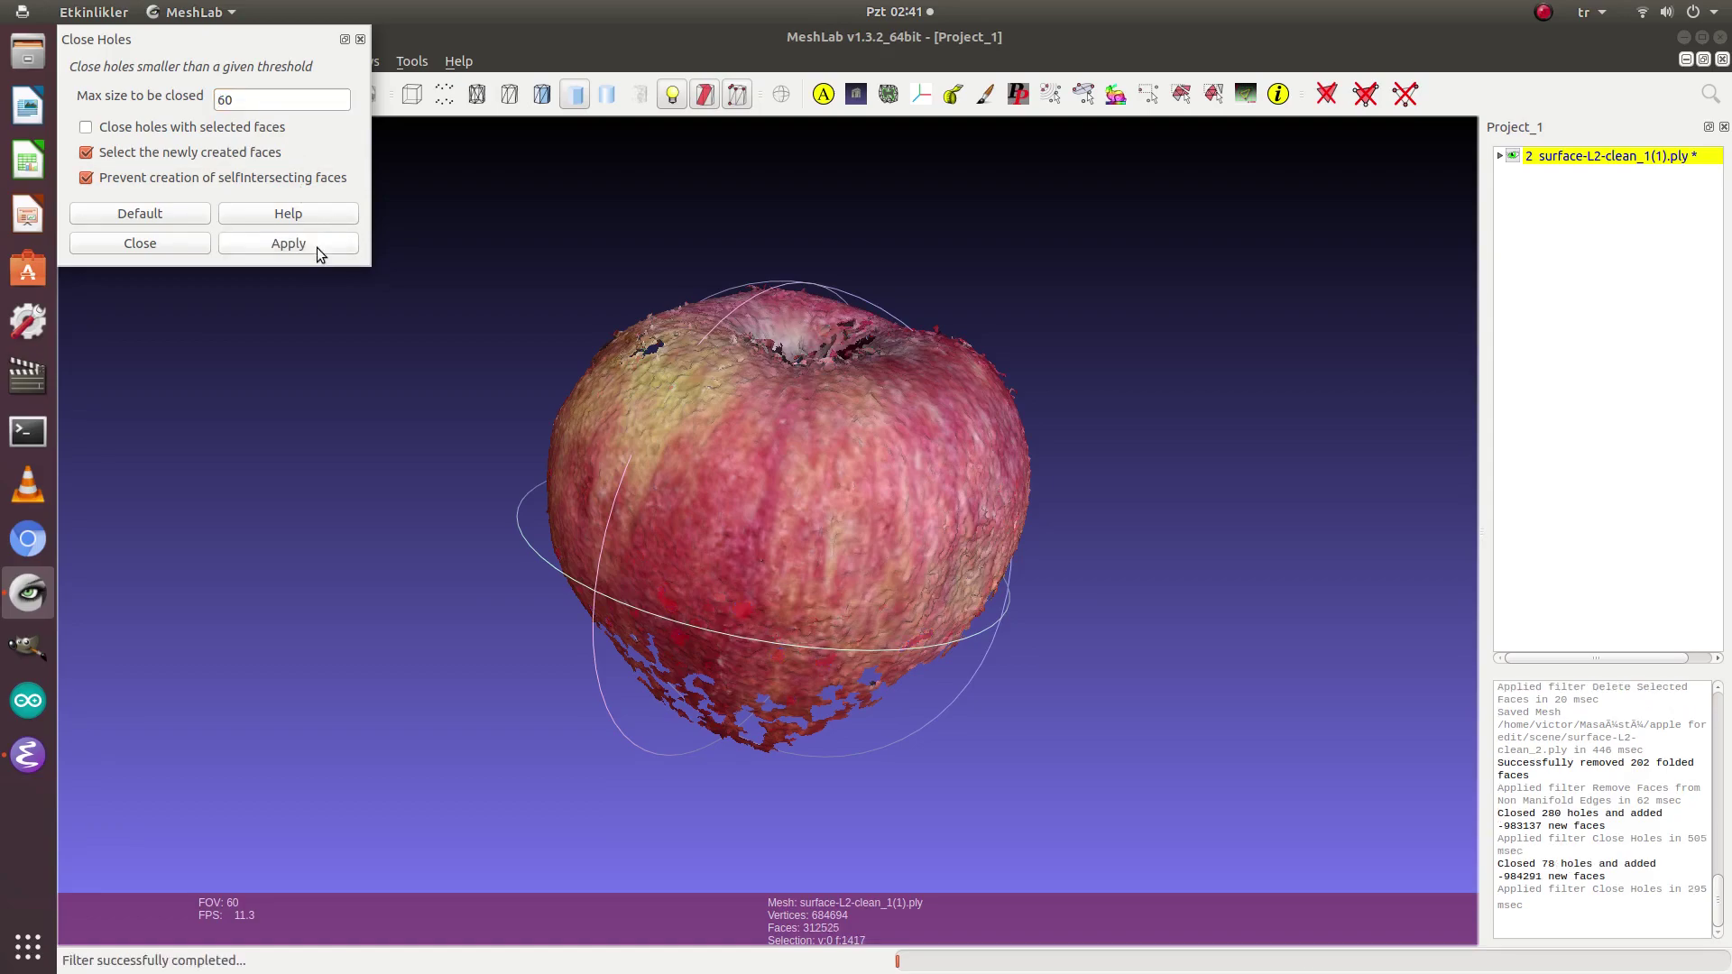
Step: Fill the larger holes by applying Close Holes with a max size of 600, and leave the filter
click(240, 97)
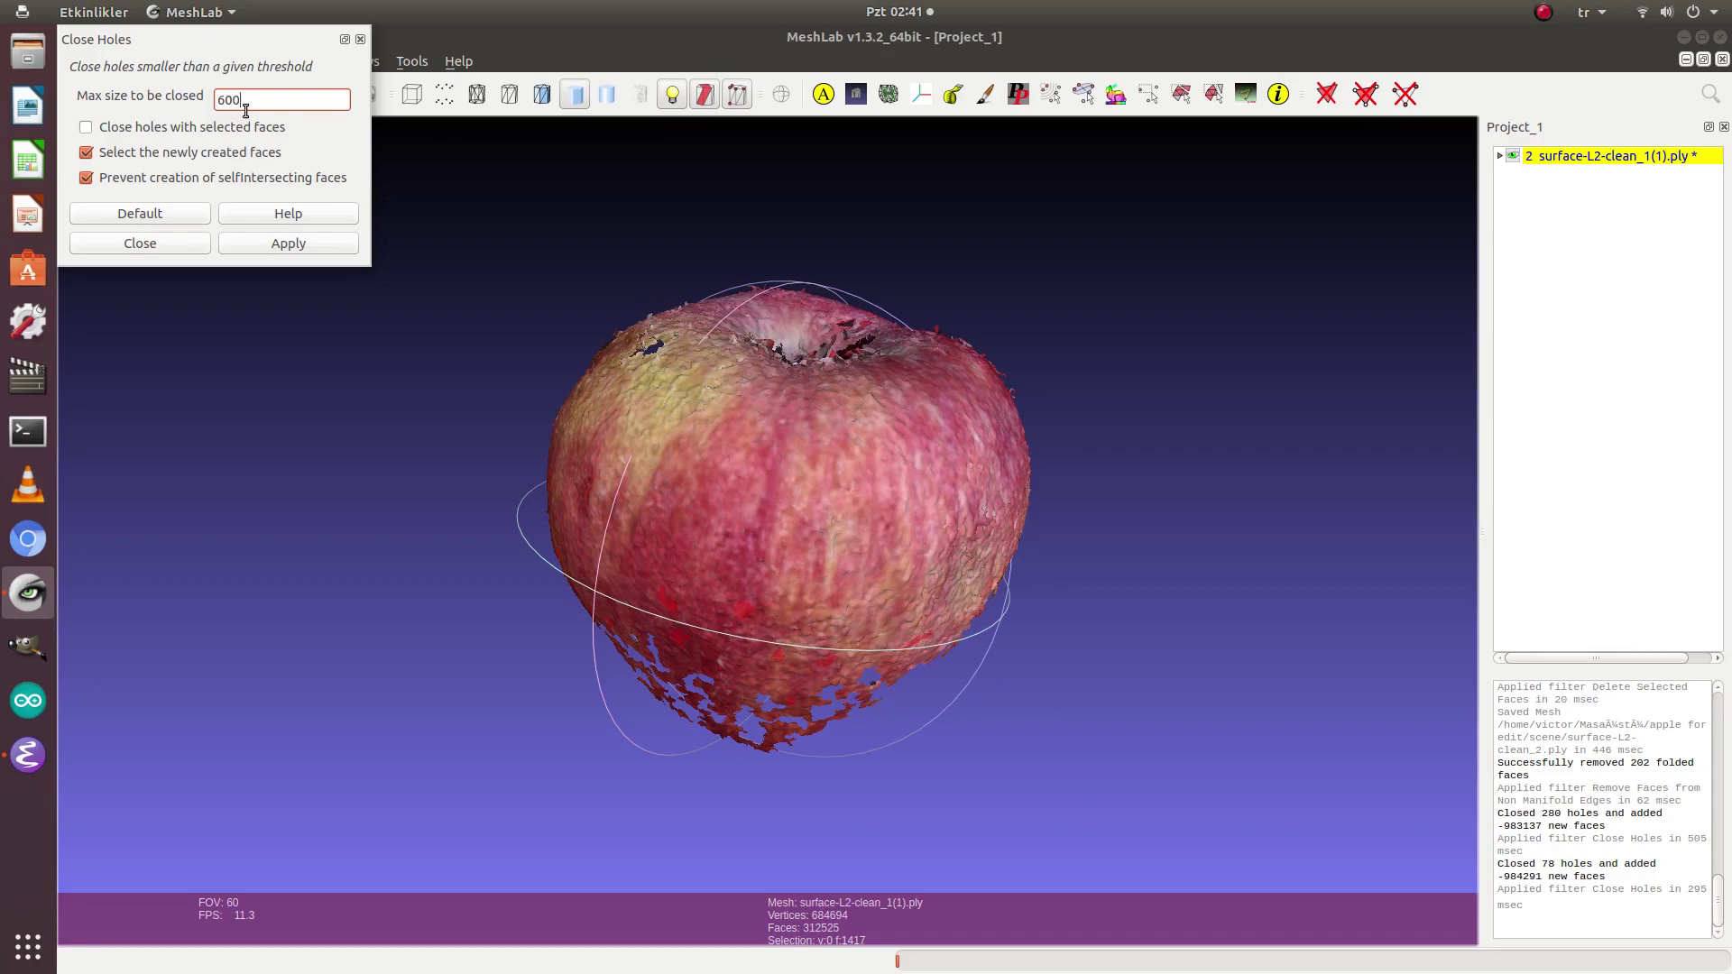
click(274, 251)
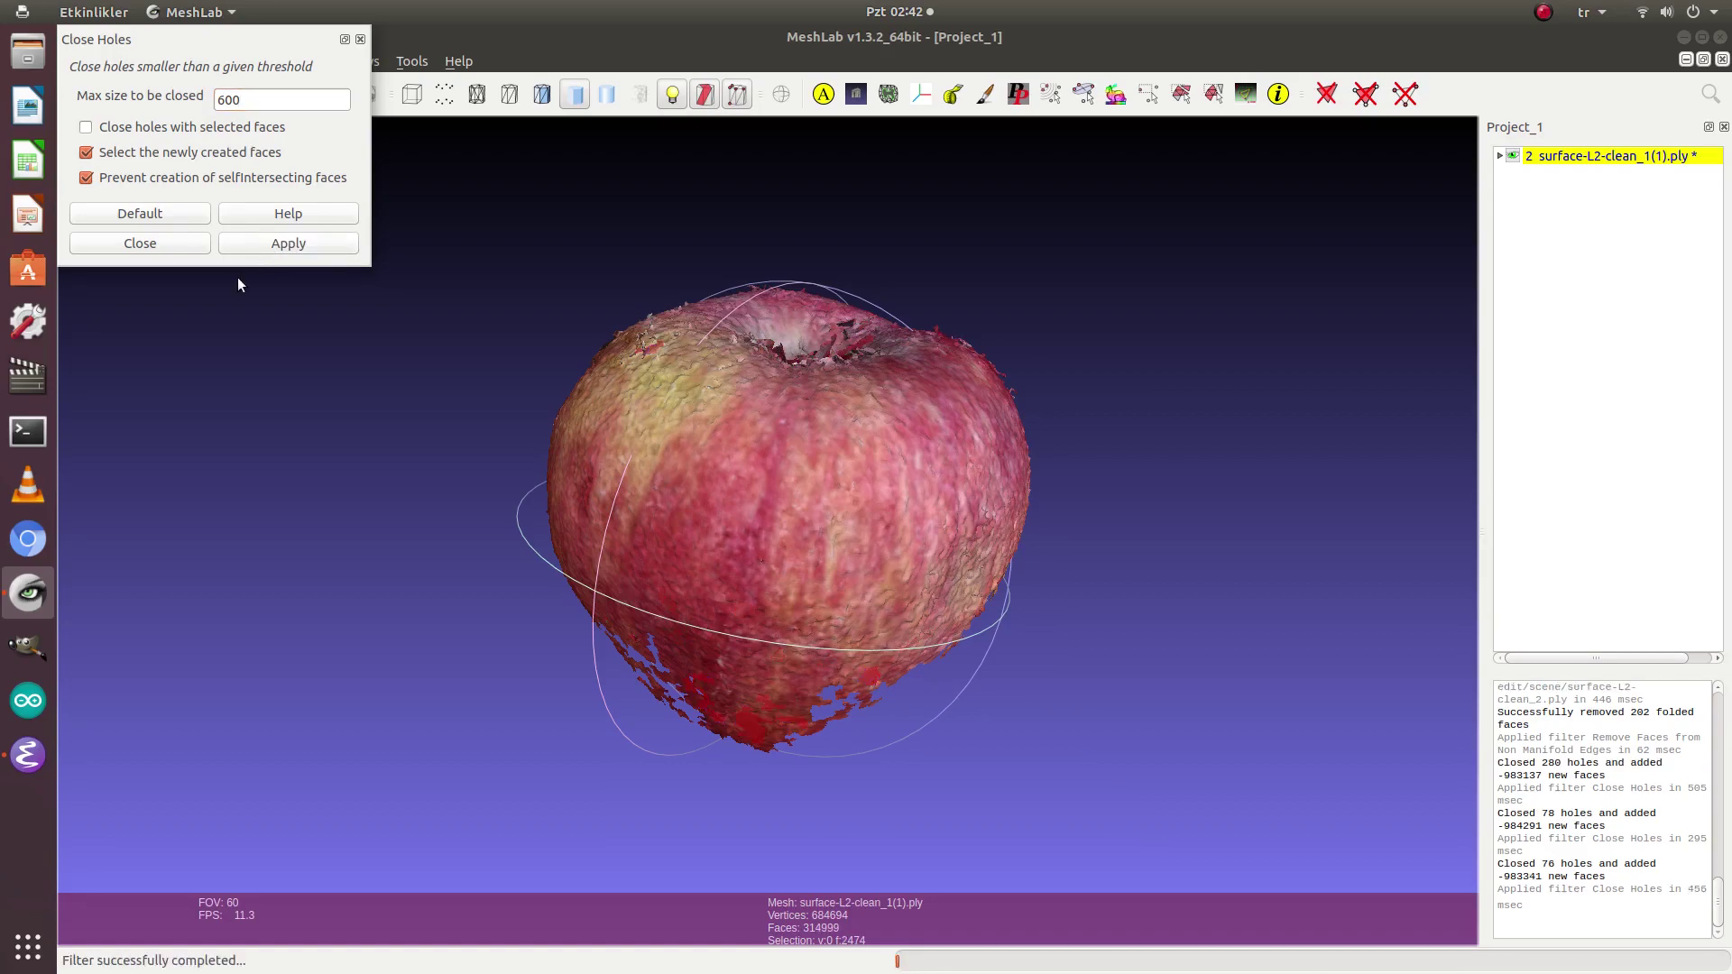
click(152, 244)
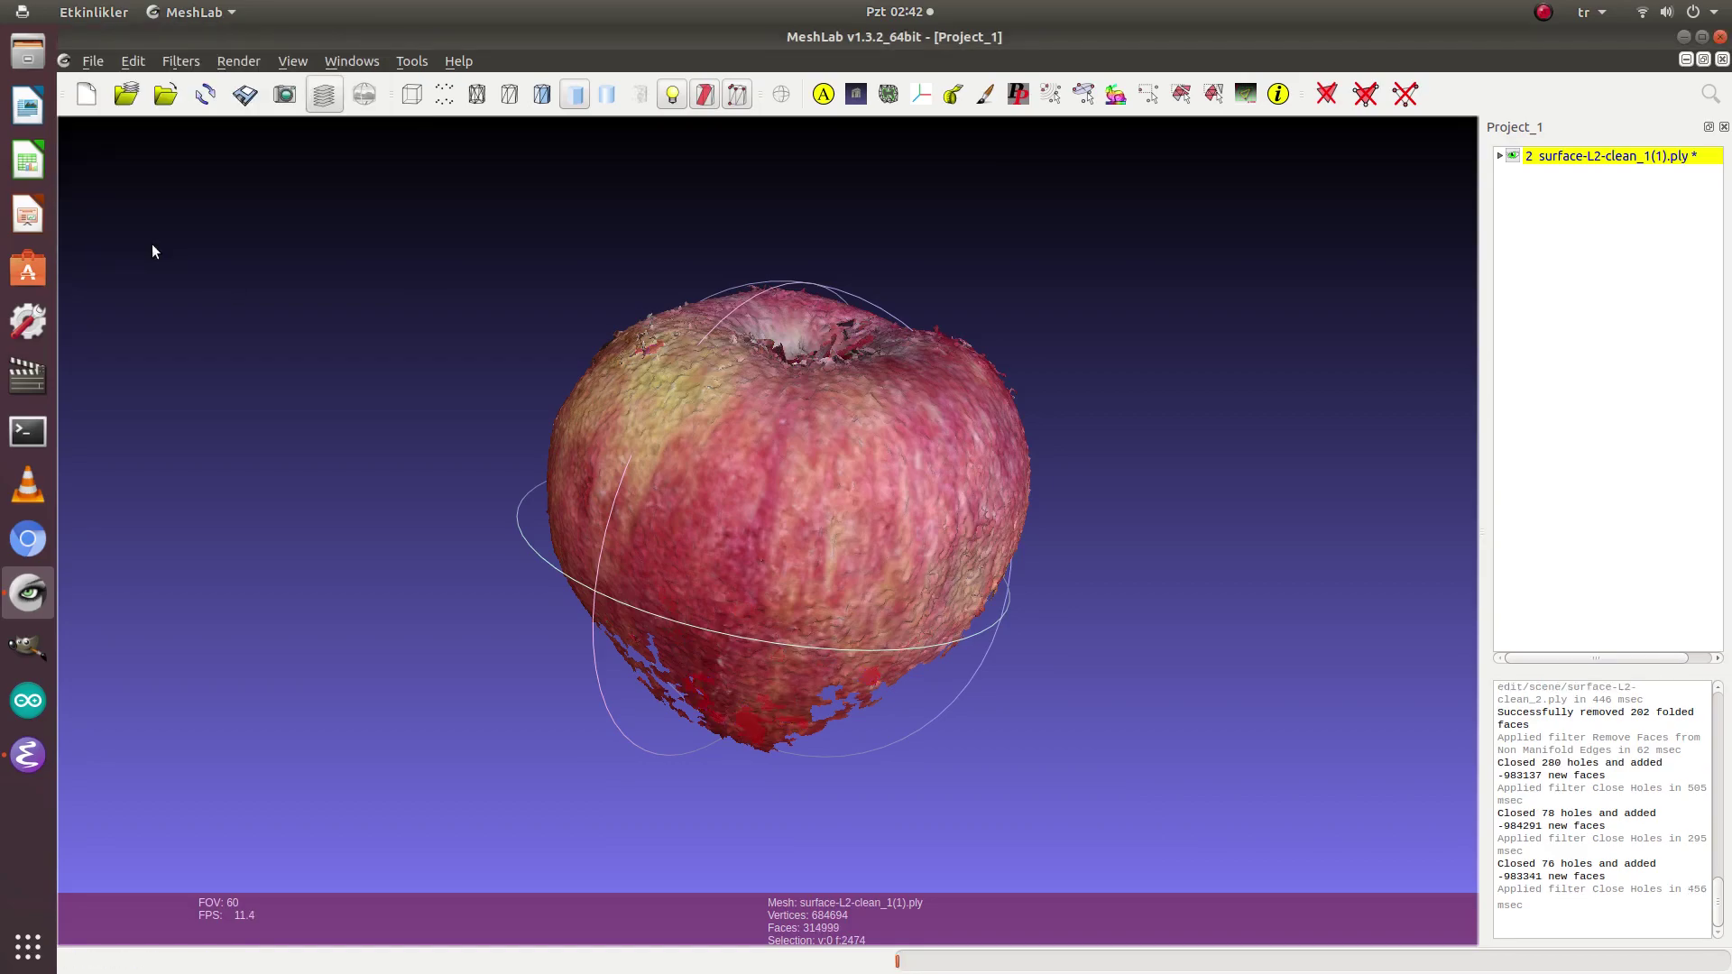
Step: Run Surface Reconstruction: Poisson on the apple mesh with an octree depth of 11, and close the filter
drag(862, 652, 451, 469)
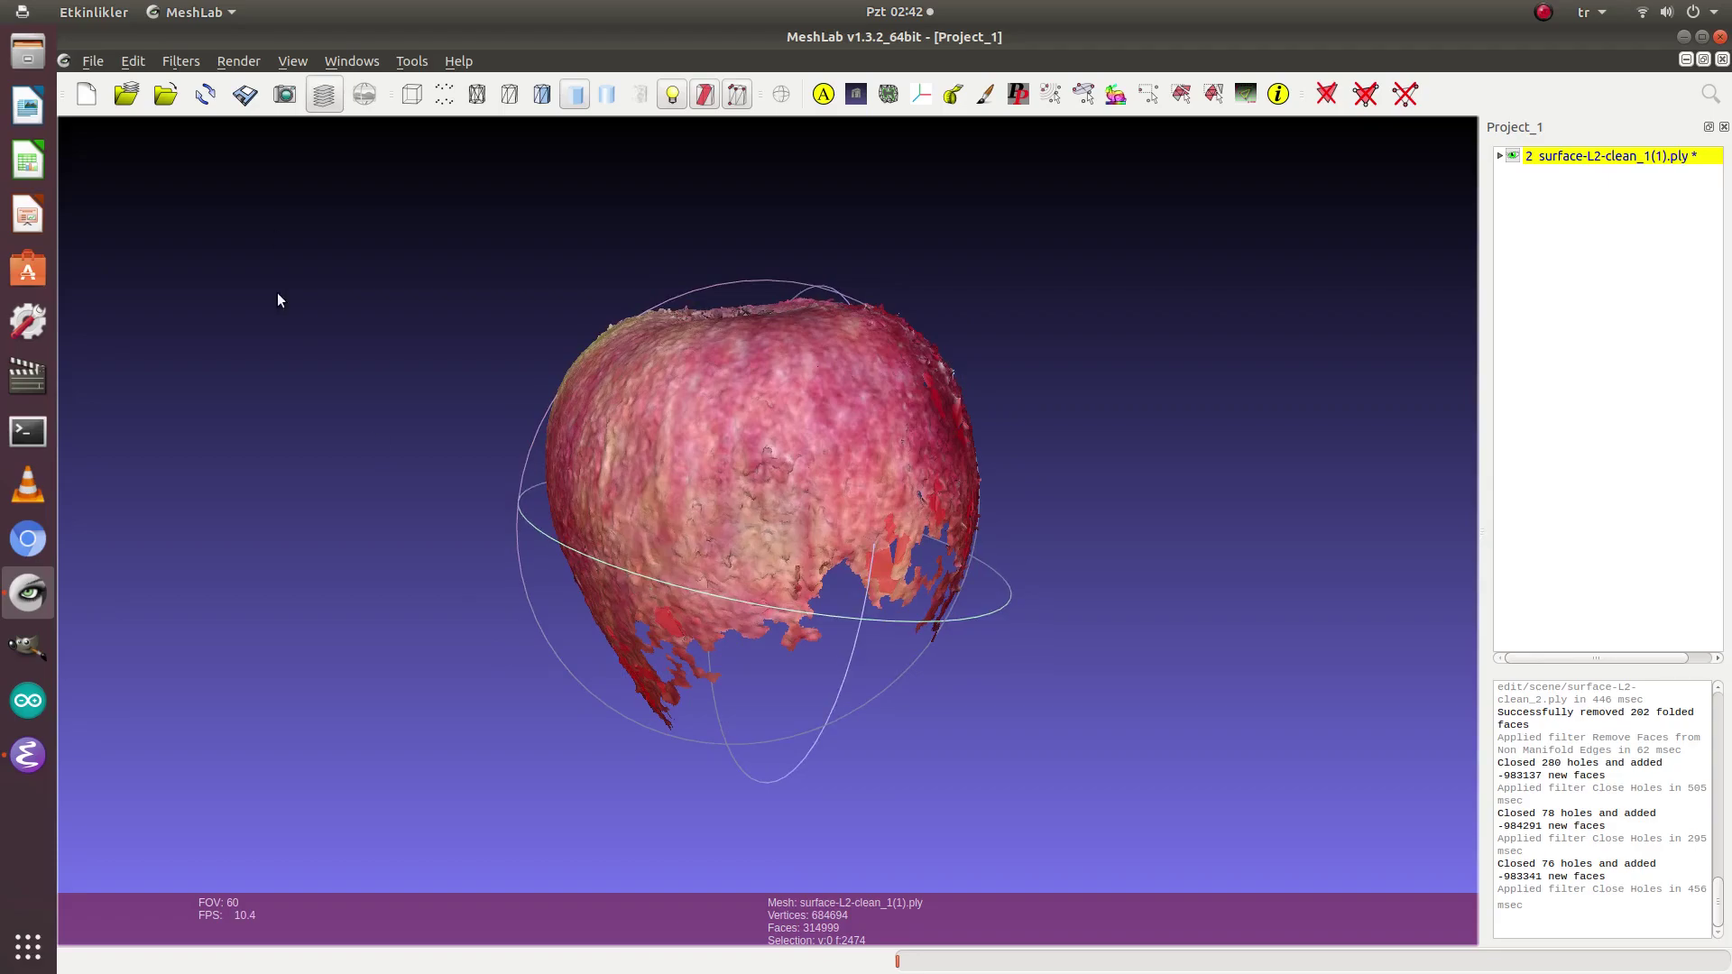
click(195, 63)
mouse_move(271, 129)
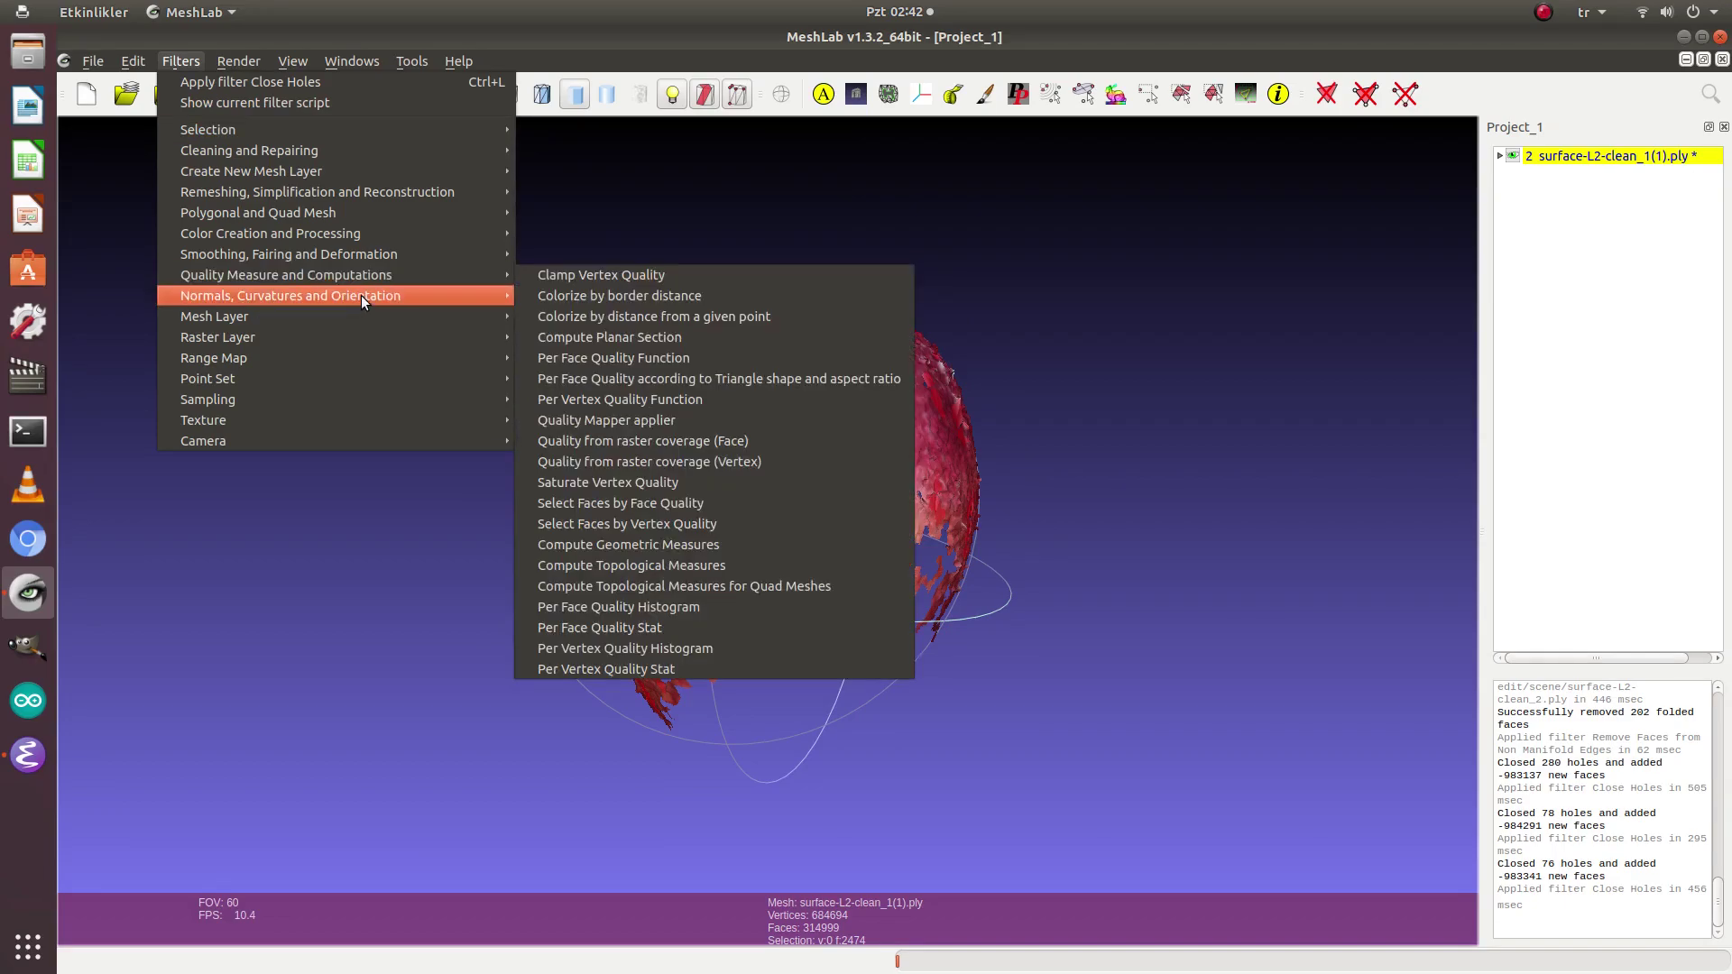
mouse_move(355, 190)
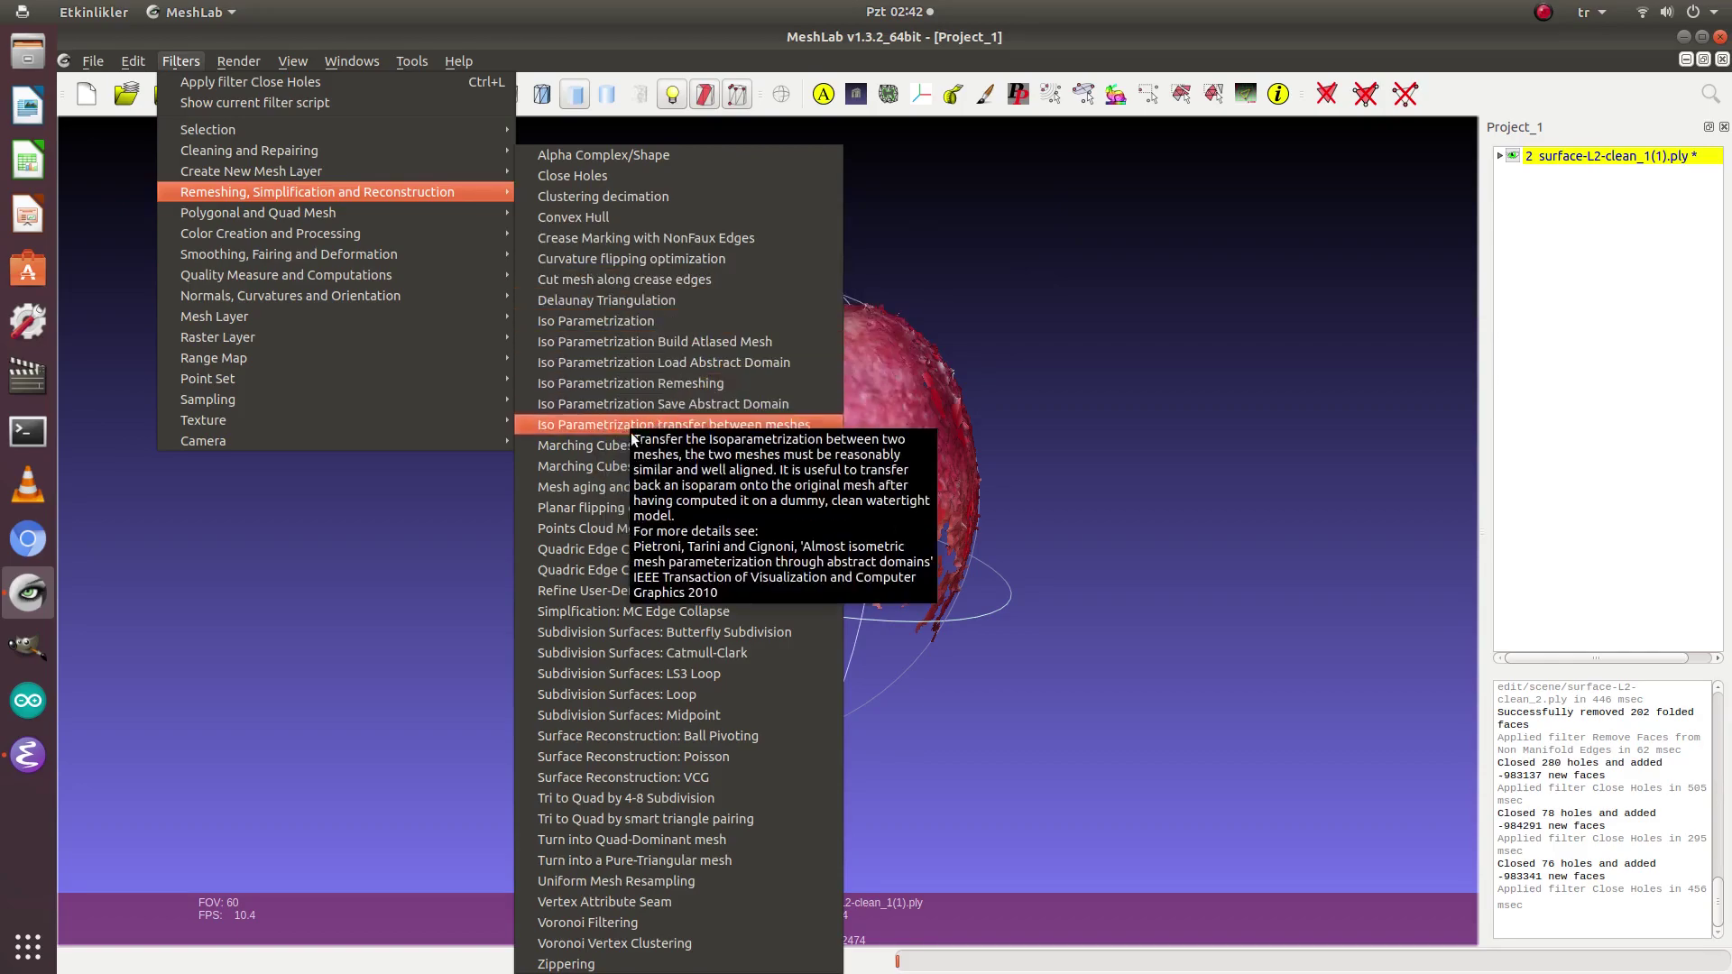
click(614, 758)
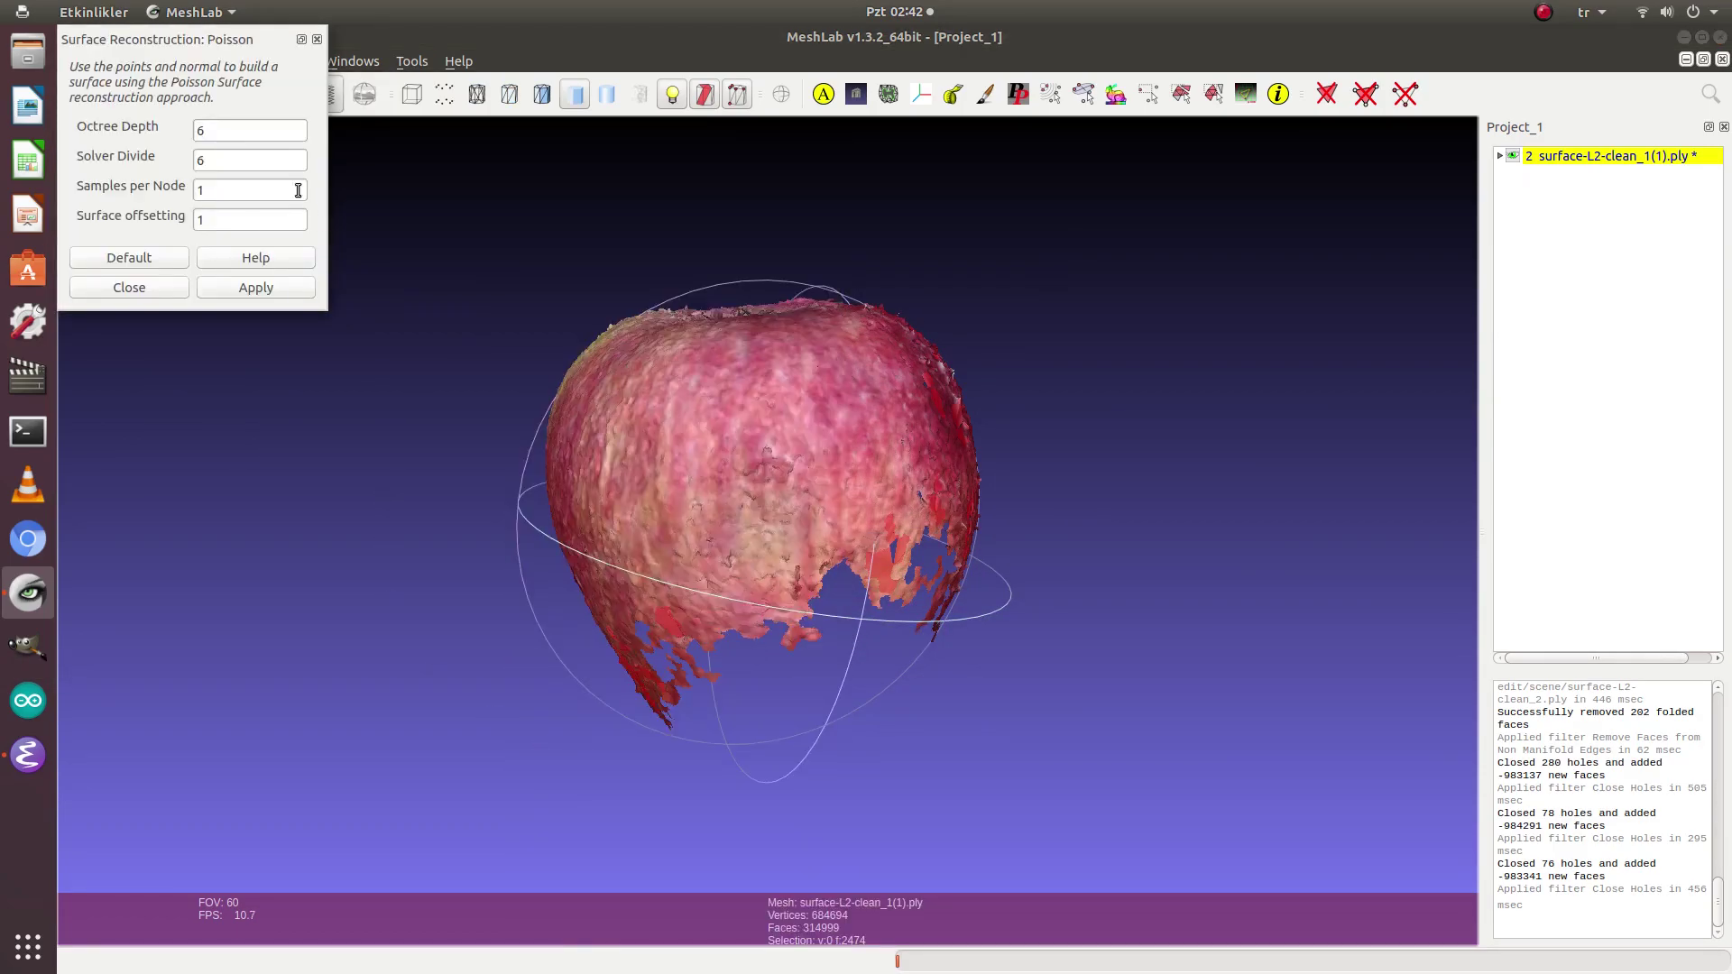
double_click(199, 129)
text(11)
click(249, 287)
click(1543, 11)
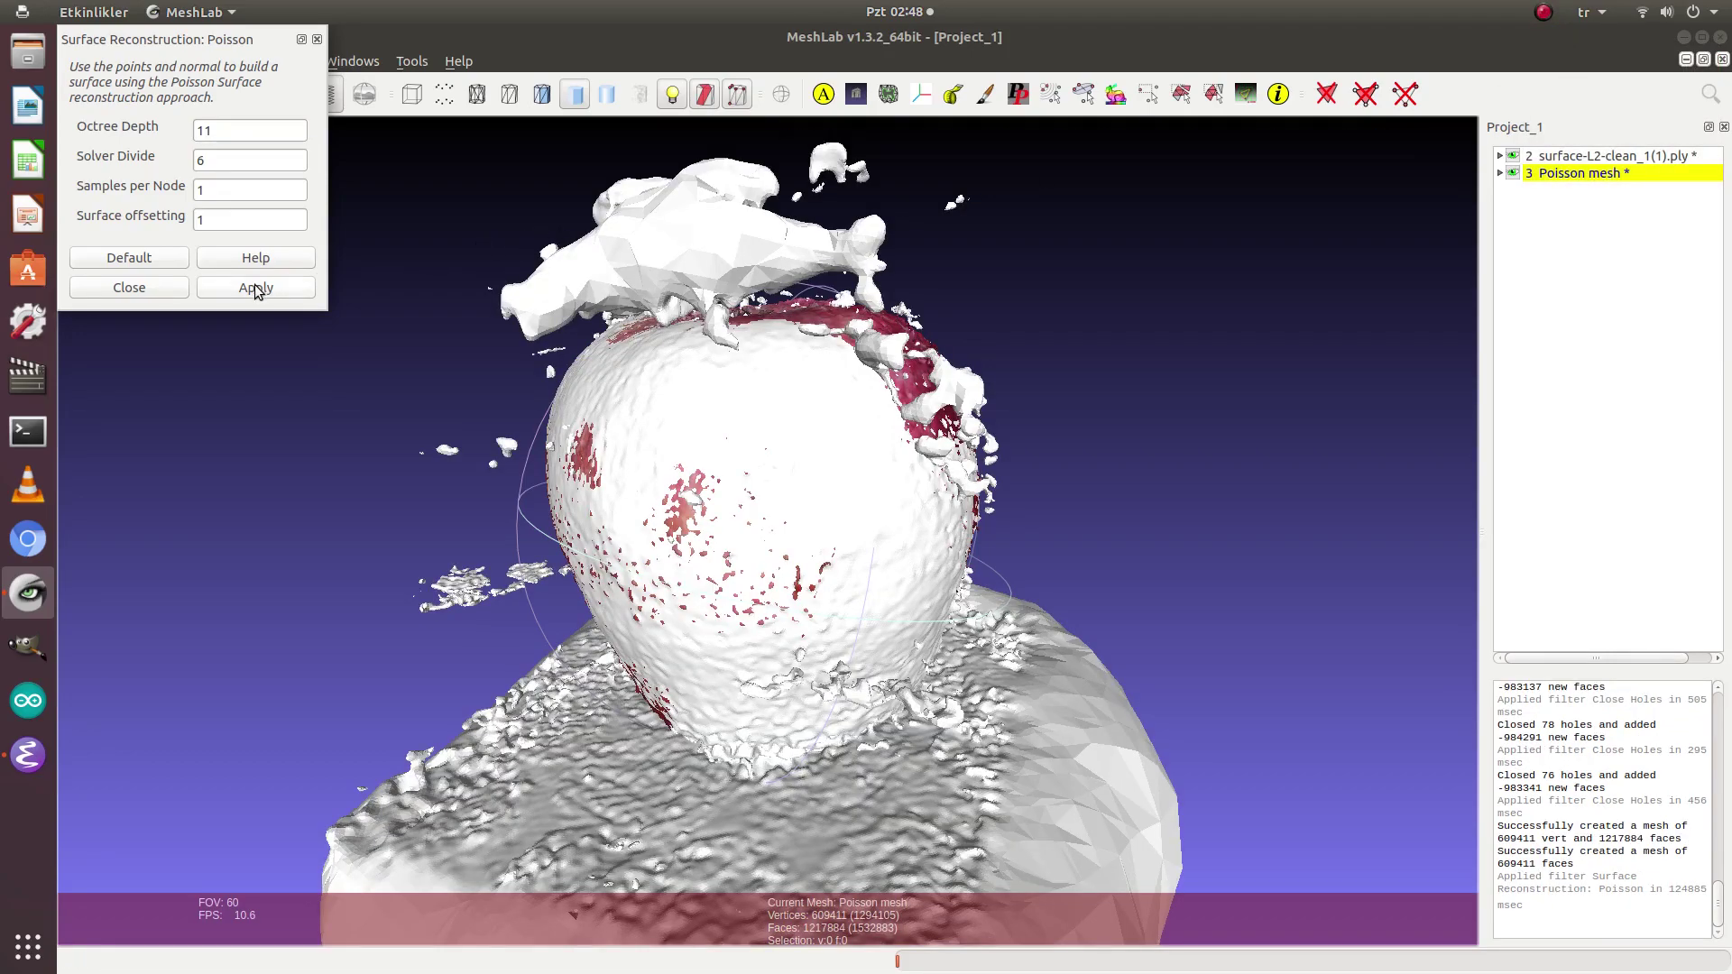
click(161, 290)
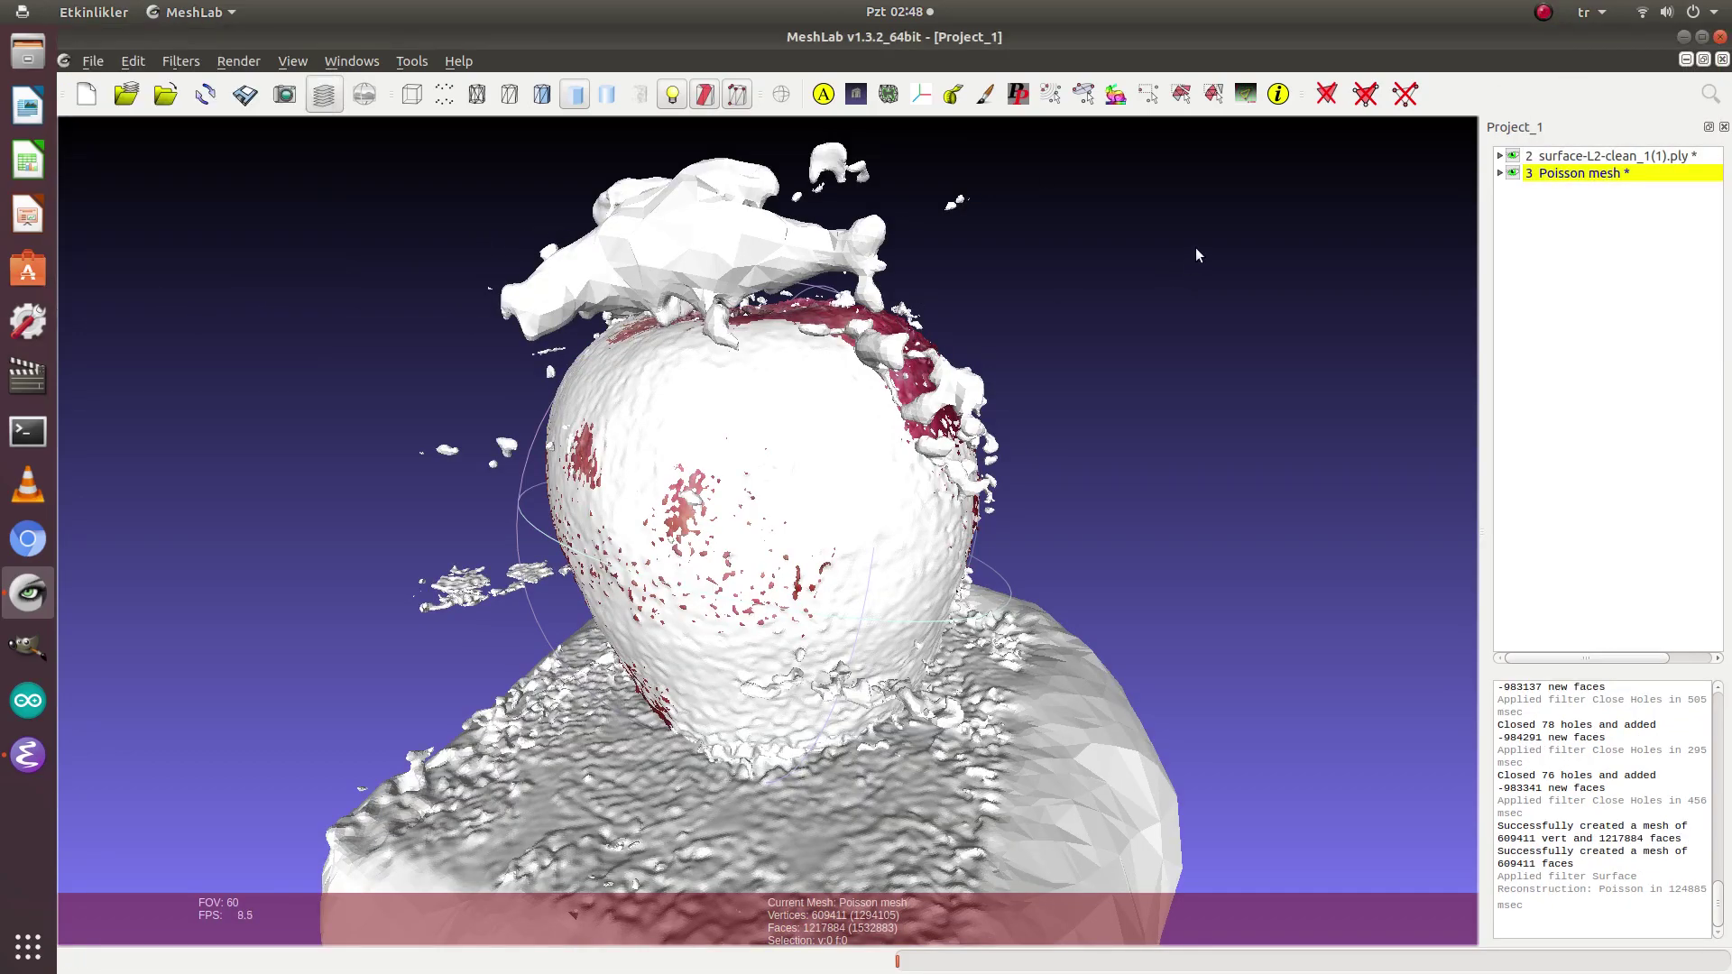
Step: Hide the surface-L2-clean_1(1).ply layer and inspect the Poisson mesh on its own
click(1513, 157)
drag(1055, 451, 1200, 463)
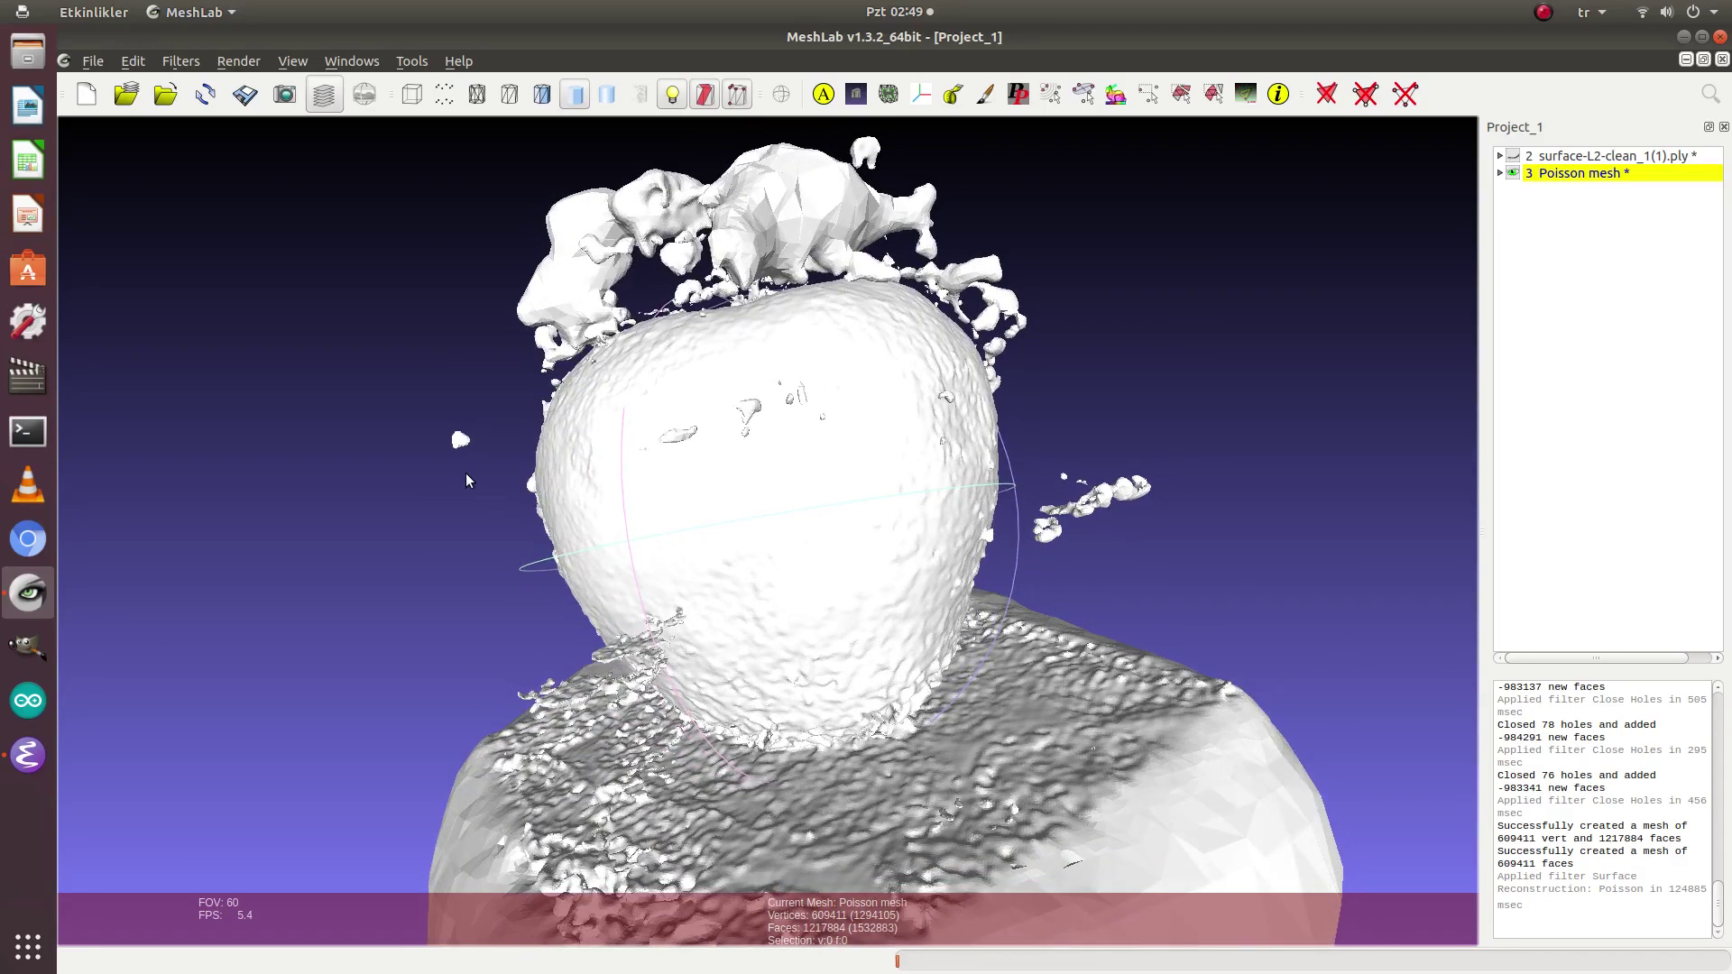
drag(607, 472, 495, 487)
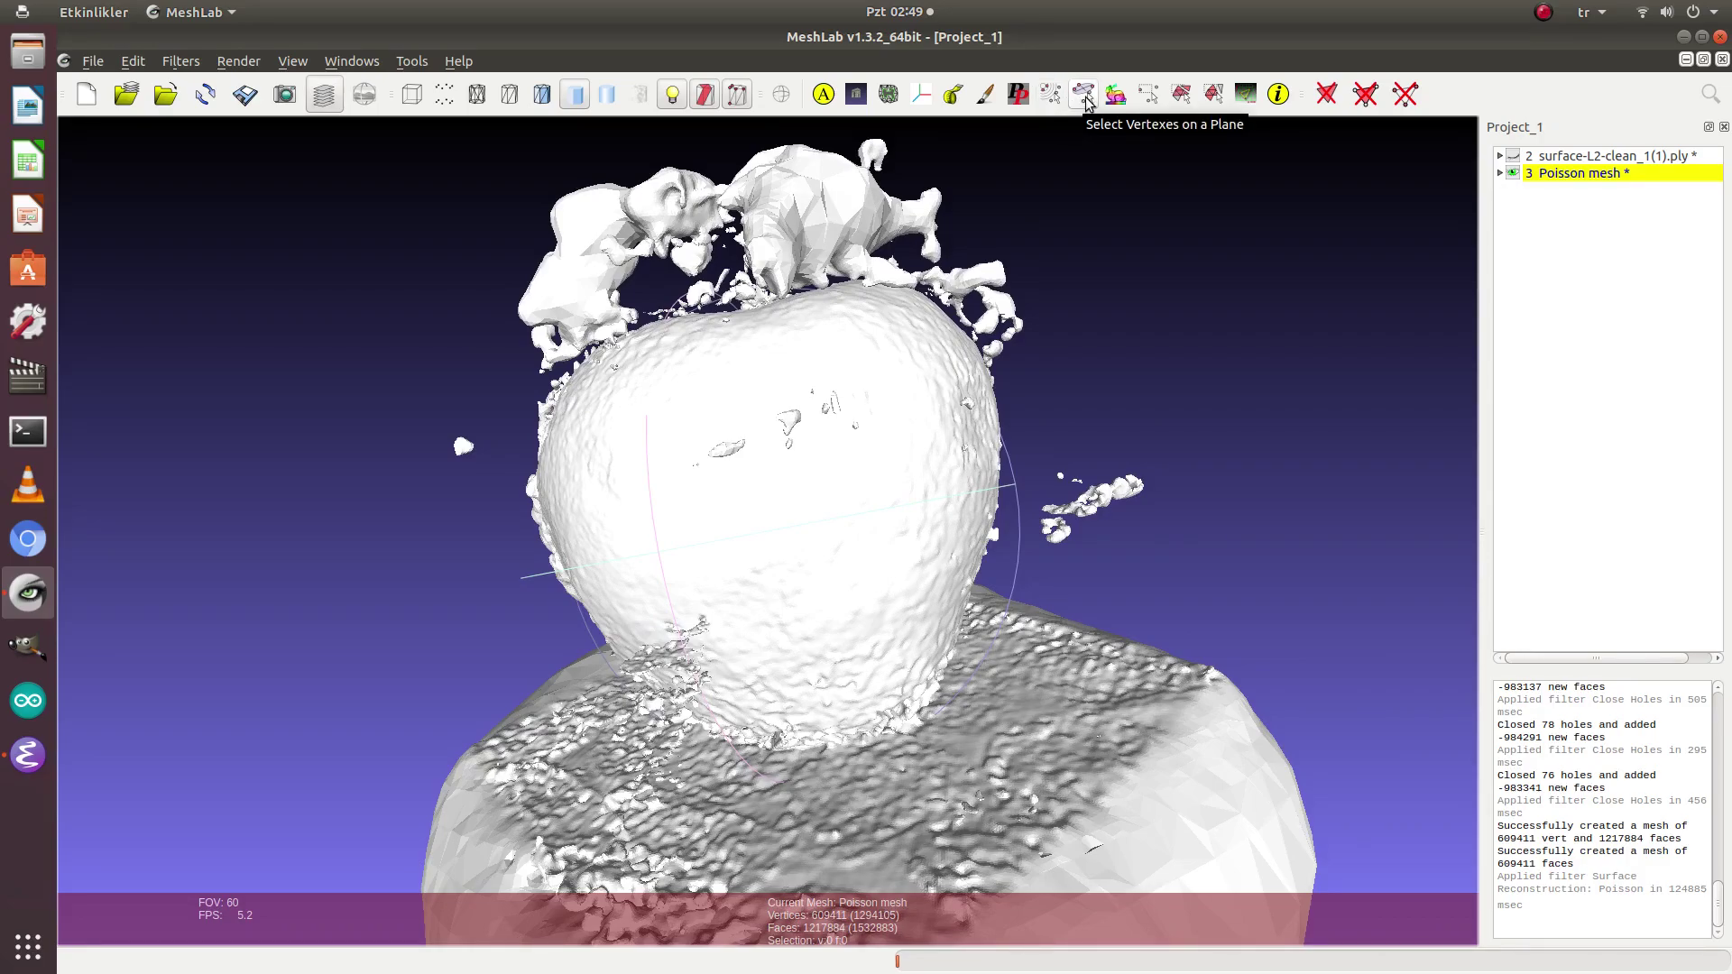
Step: Use Select Vertex Clusters to select two adjoining areas of the apple on the Poisson mesh, with radii of about 3.27 and 2.98
click(1050, 94)
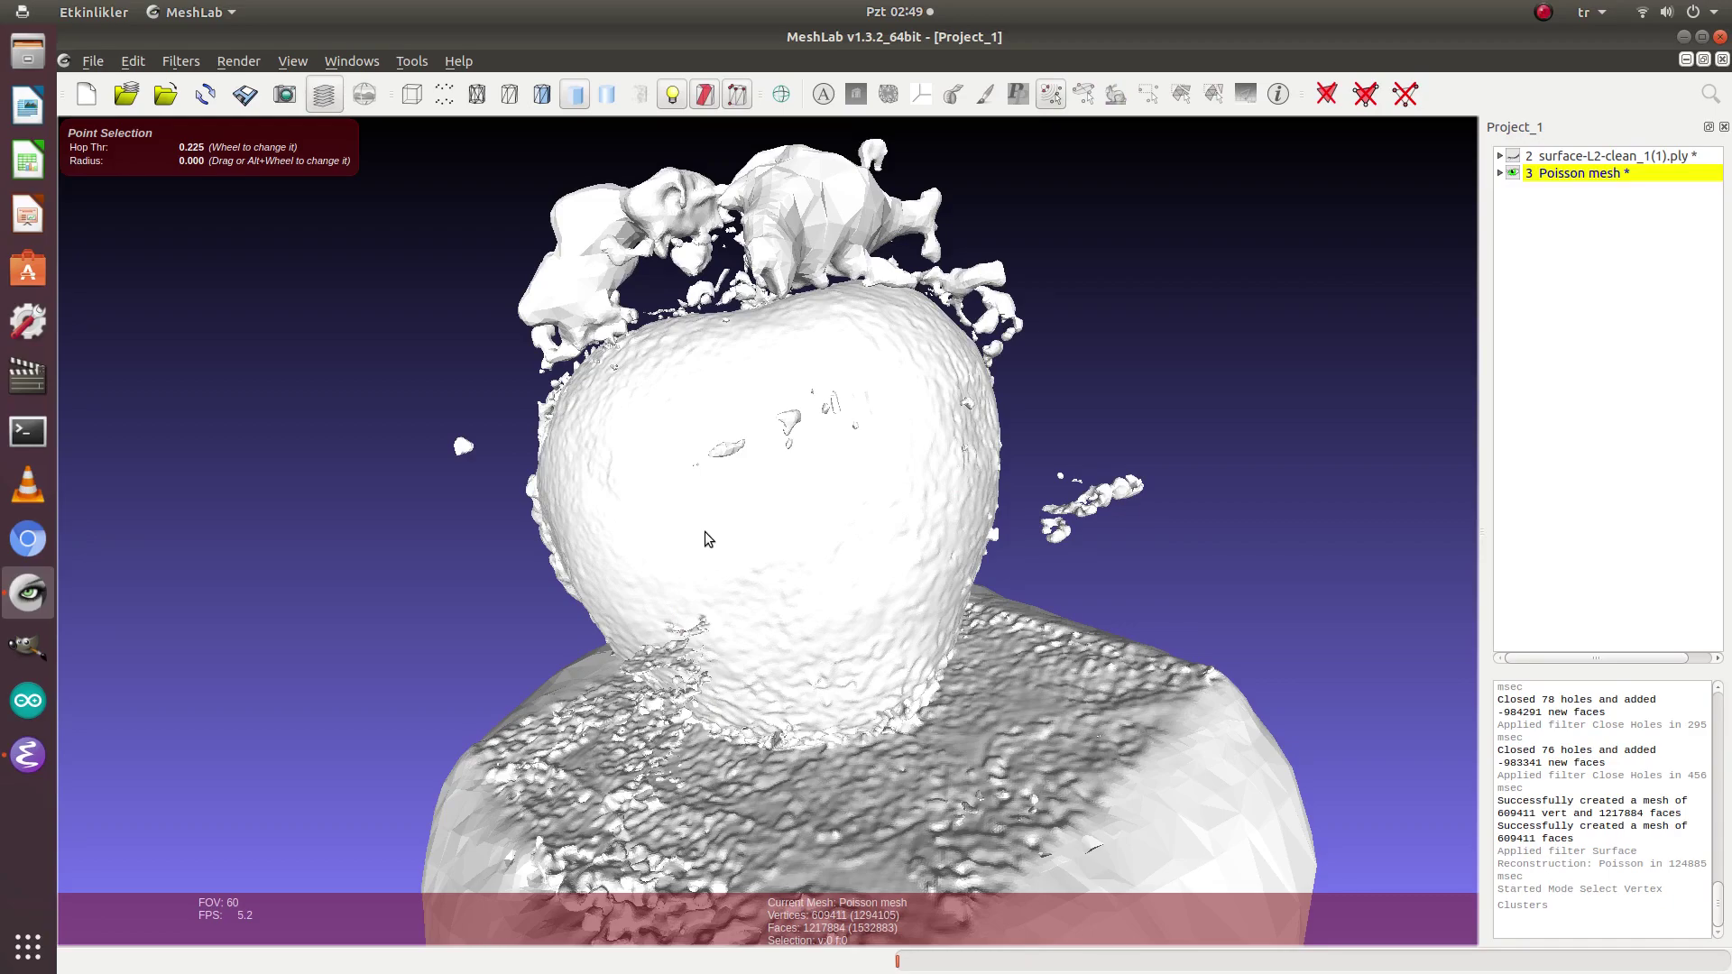
drag(721, 512, 771, 507)
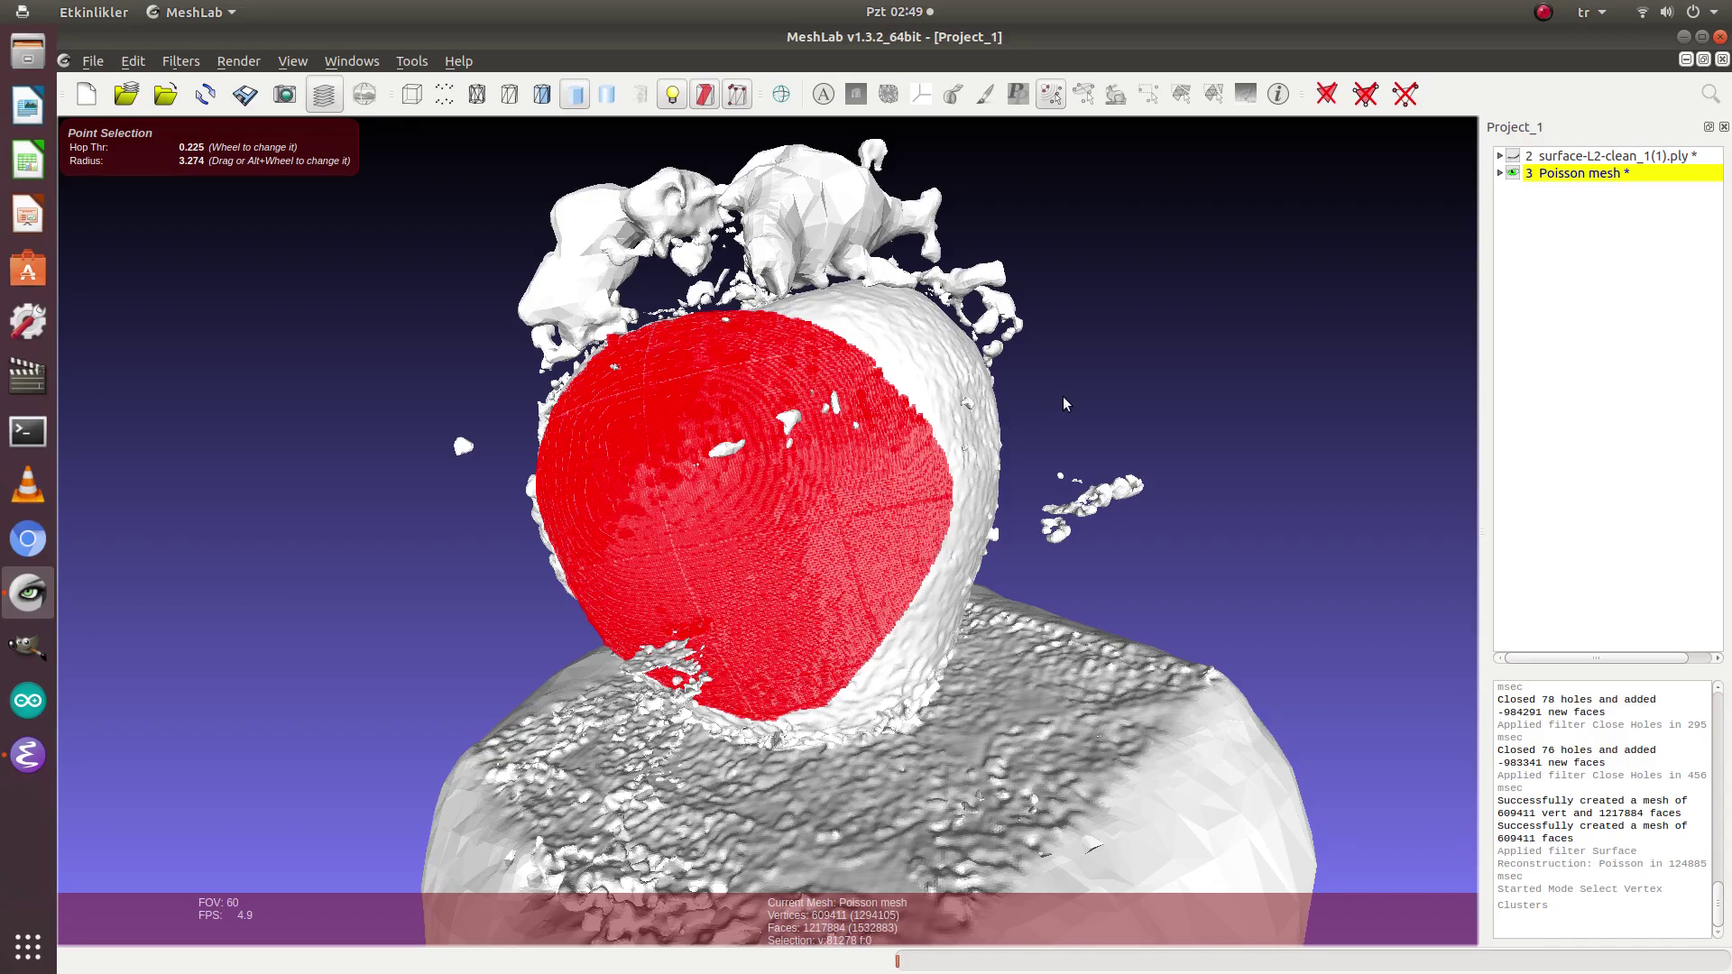
key(Escape)
drag(1151, 408, 982, 475)
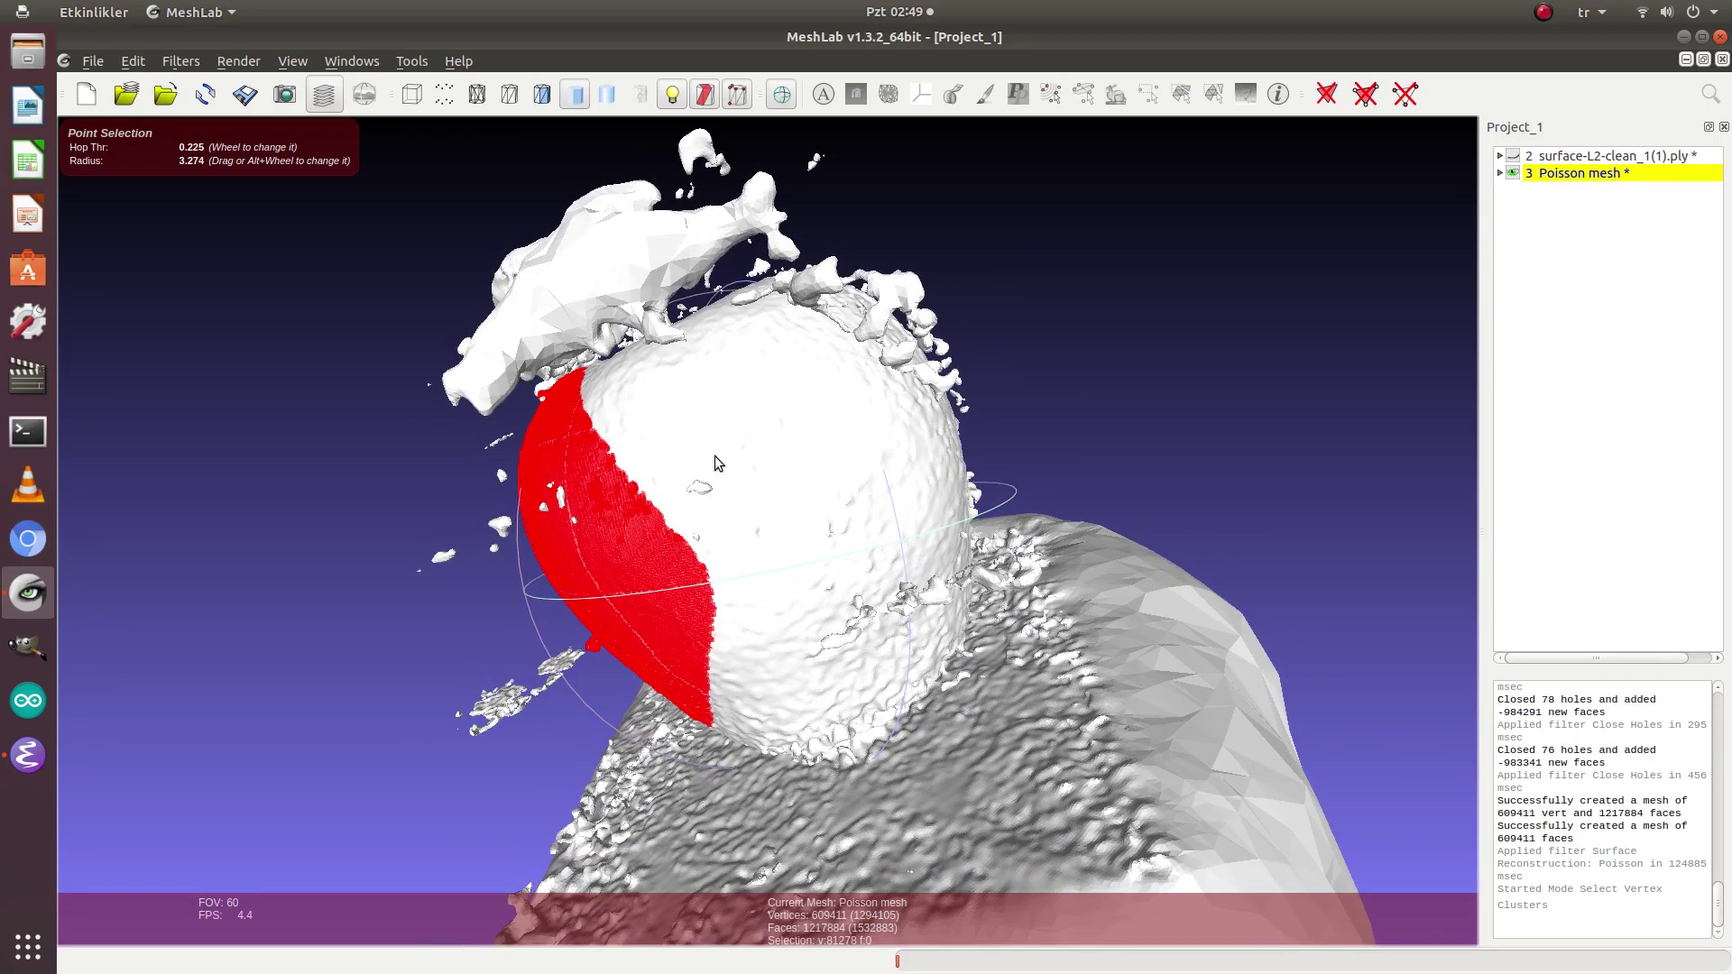
key(Escape)
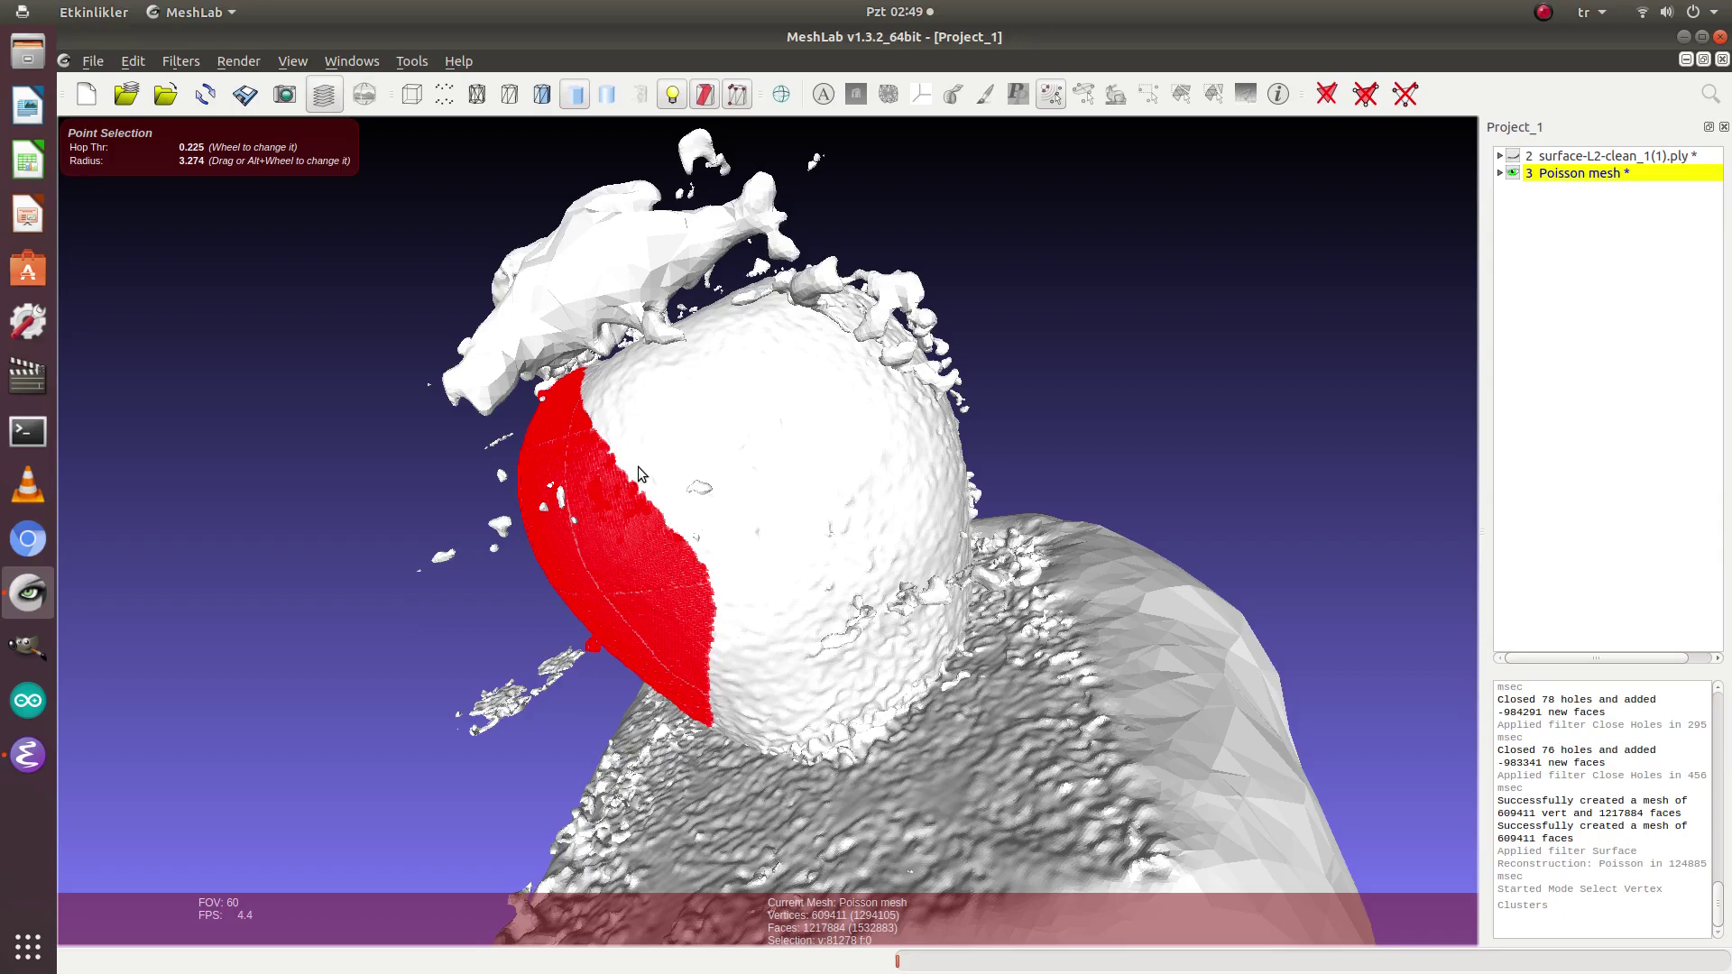
drag(642, 464, 679, 435)
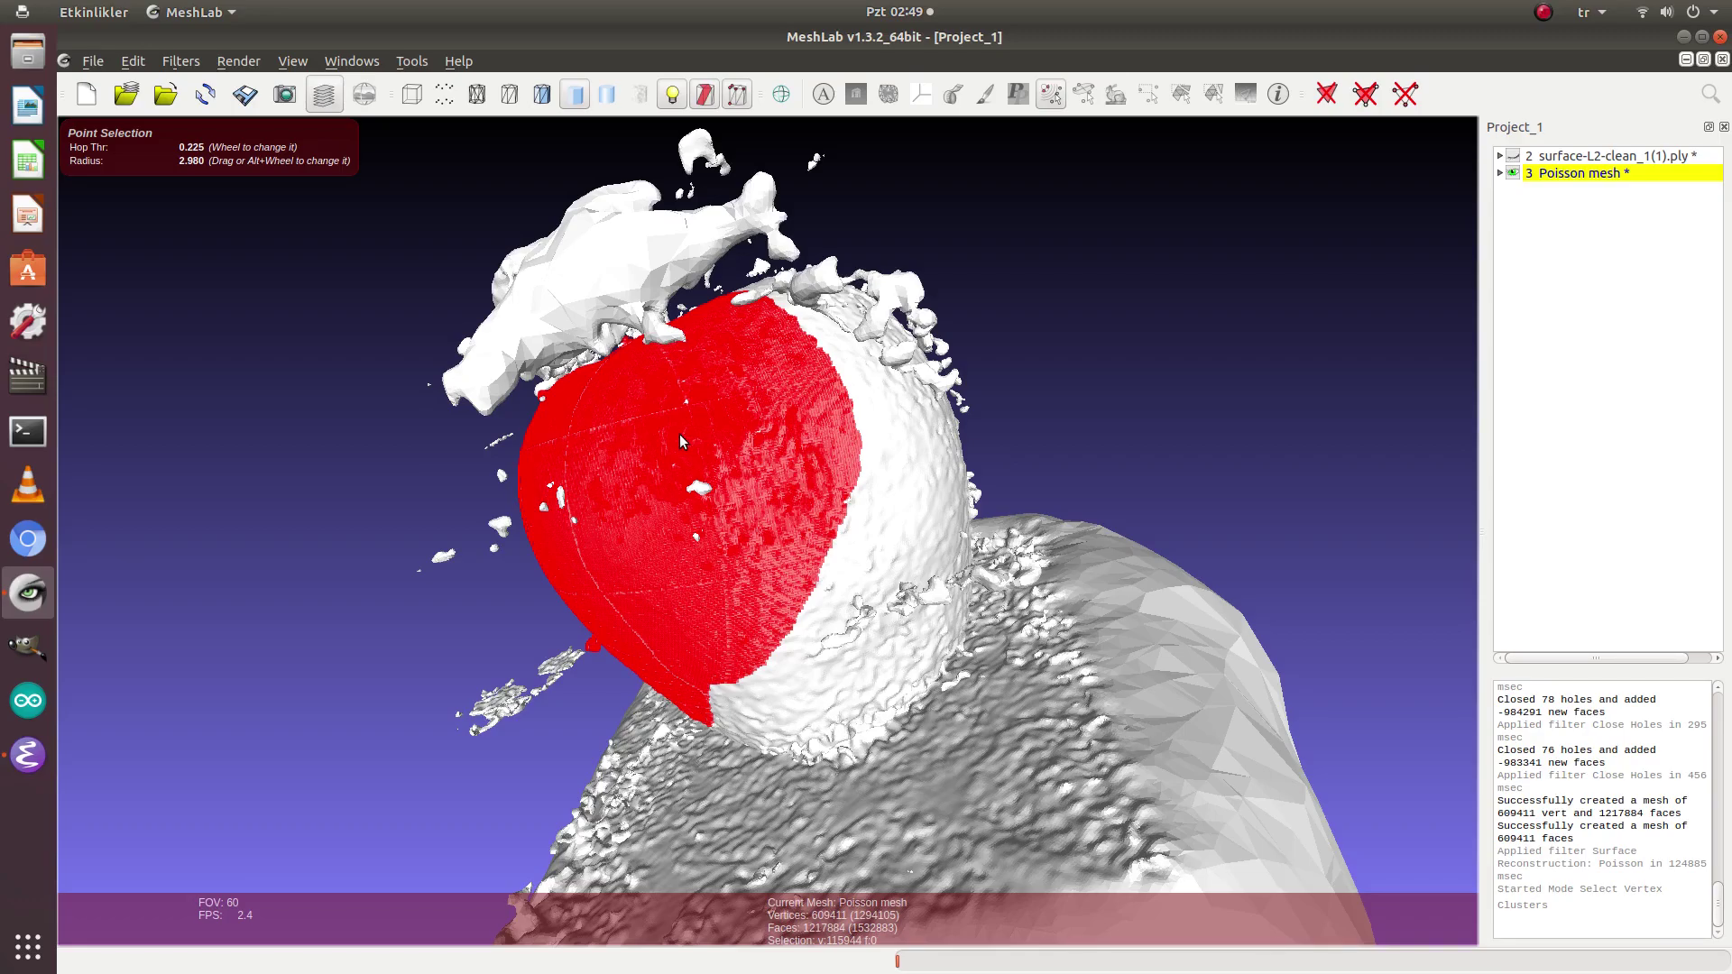
Step: Extend the vertex cluster selection across the next unselected side of the apple with a radius of about 5.27
key(Escape)
drag(1016, 544, 742, 555)
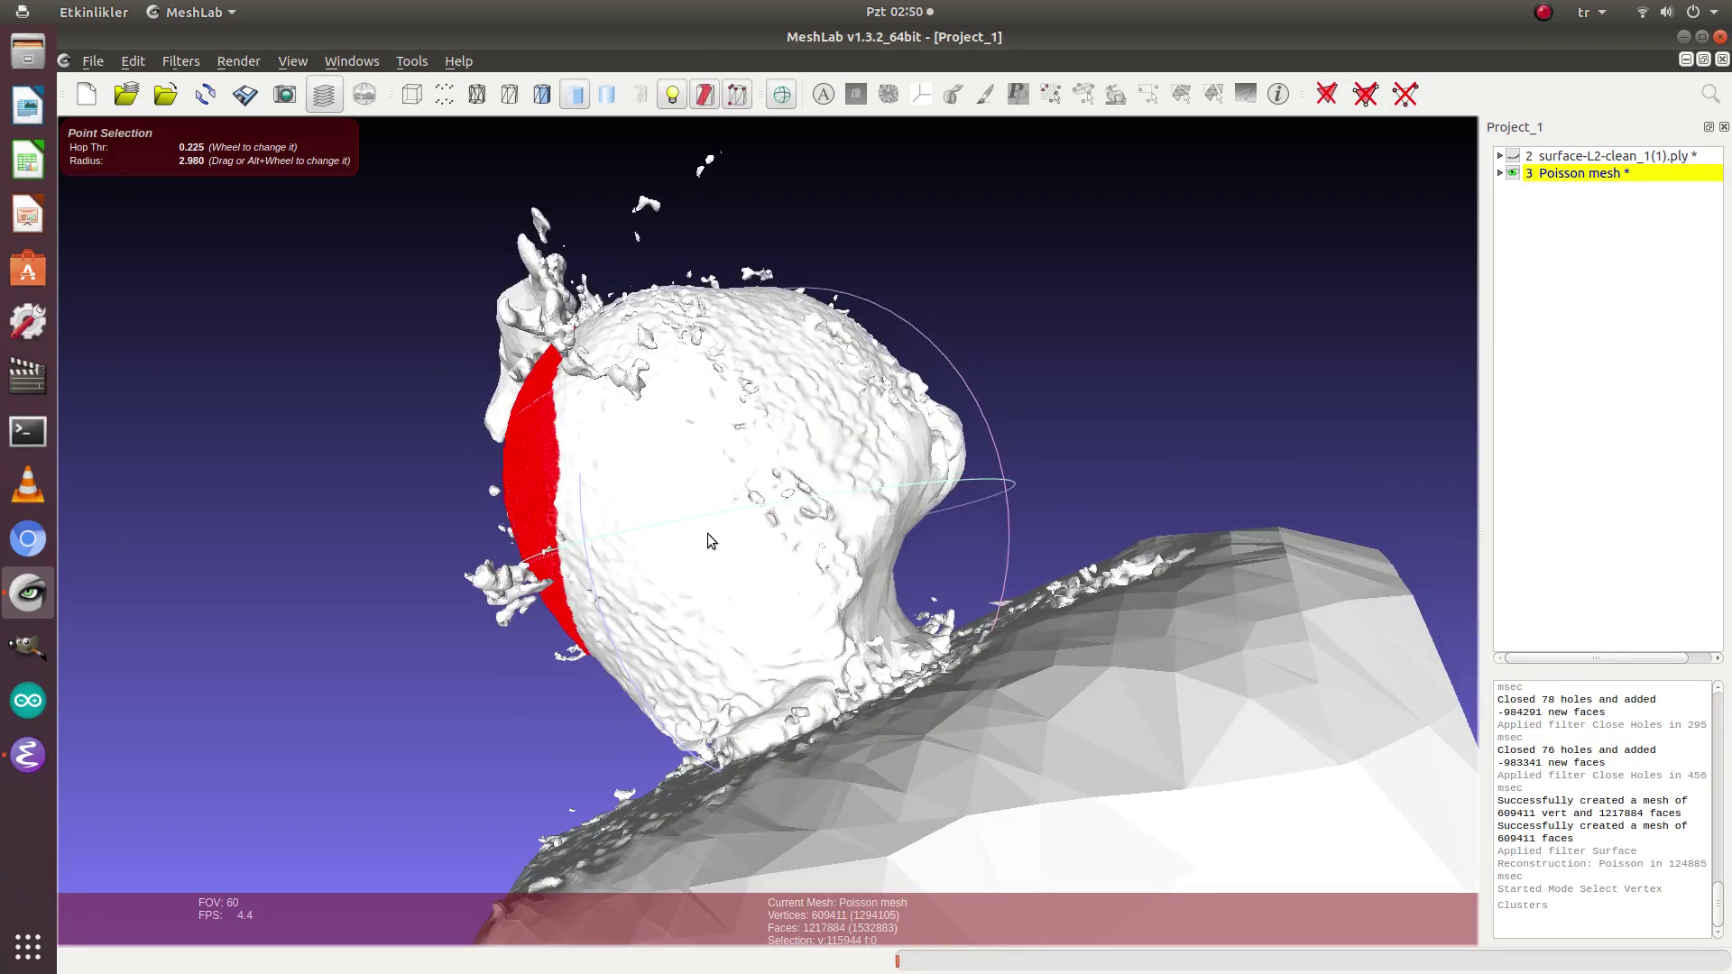
key(Escape)
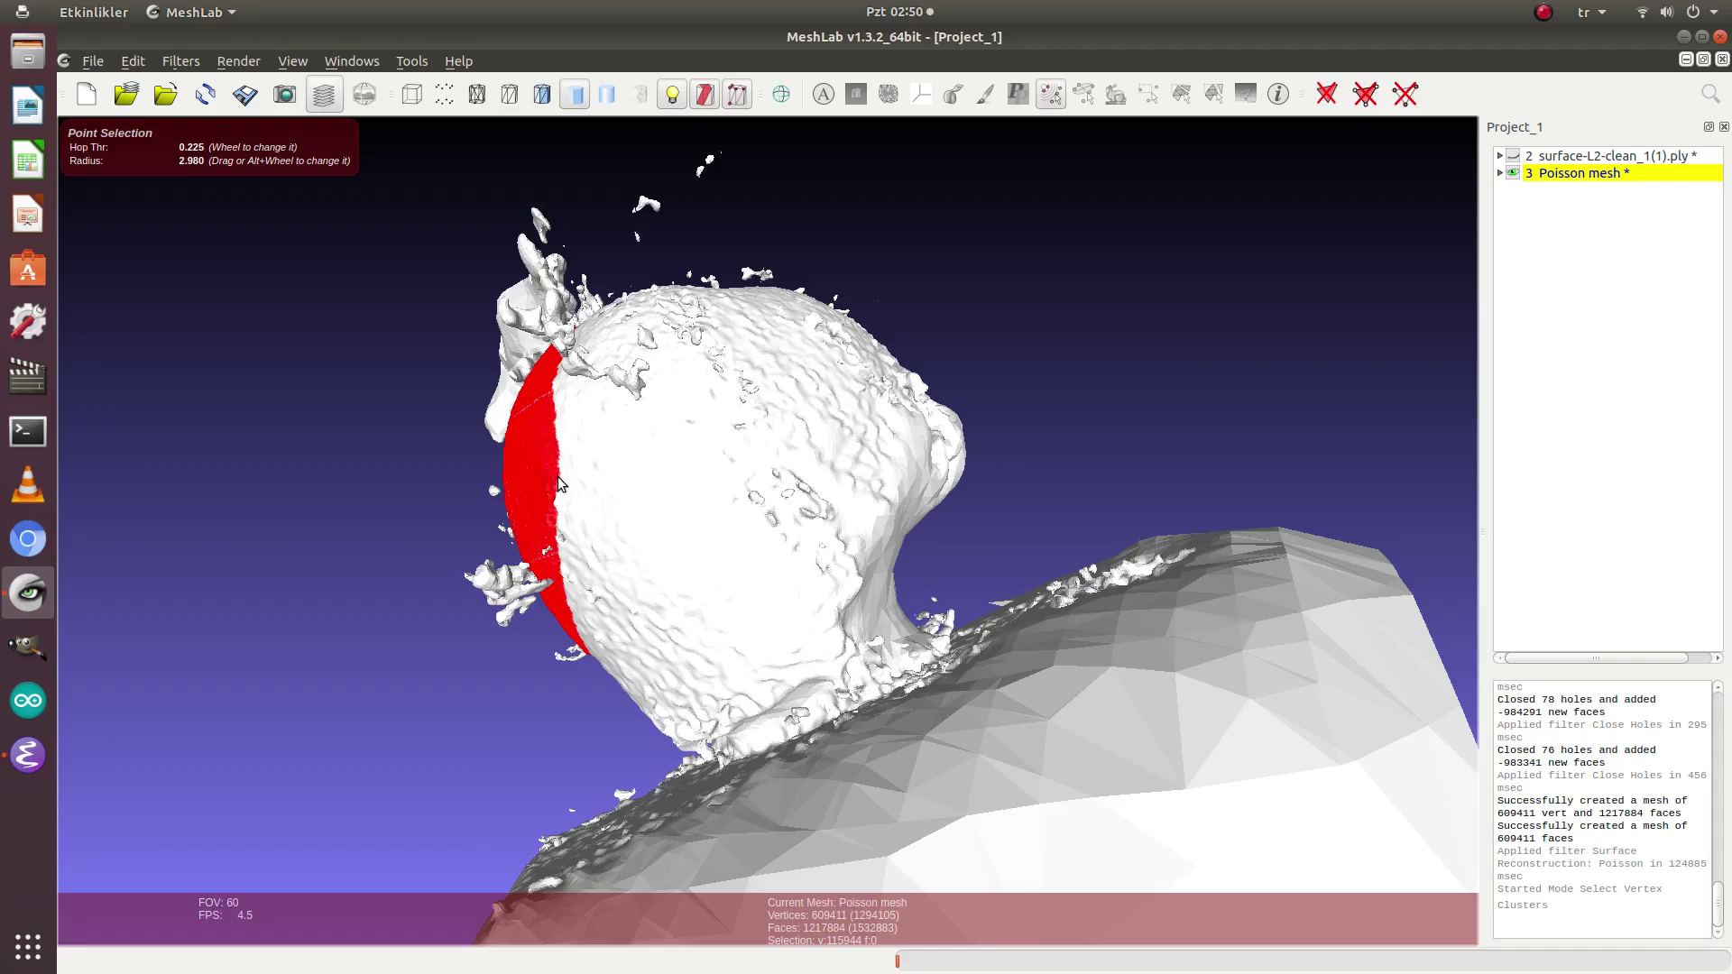
drag(577, 487, 675, 532)
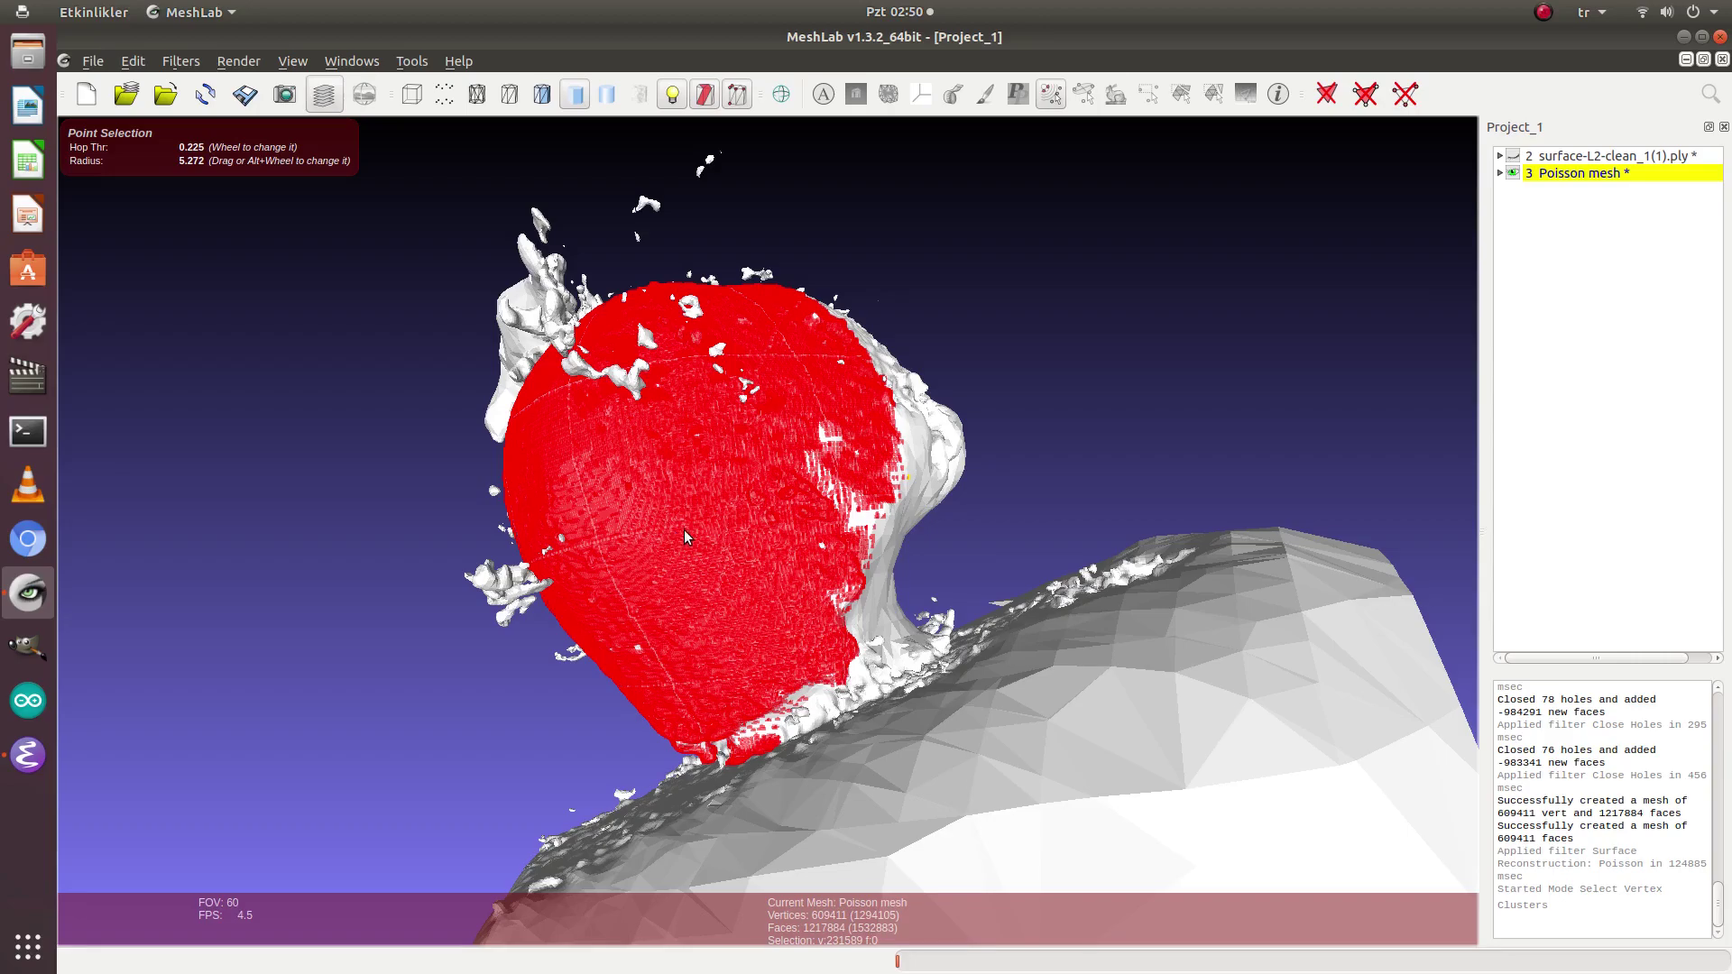
Step: Add the apple's side below the stem to the vertex selection with a radius of about 4.22
key(Escape)
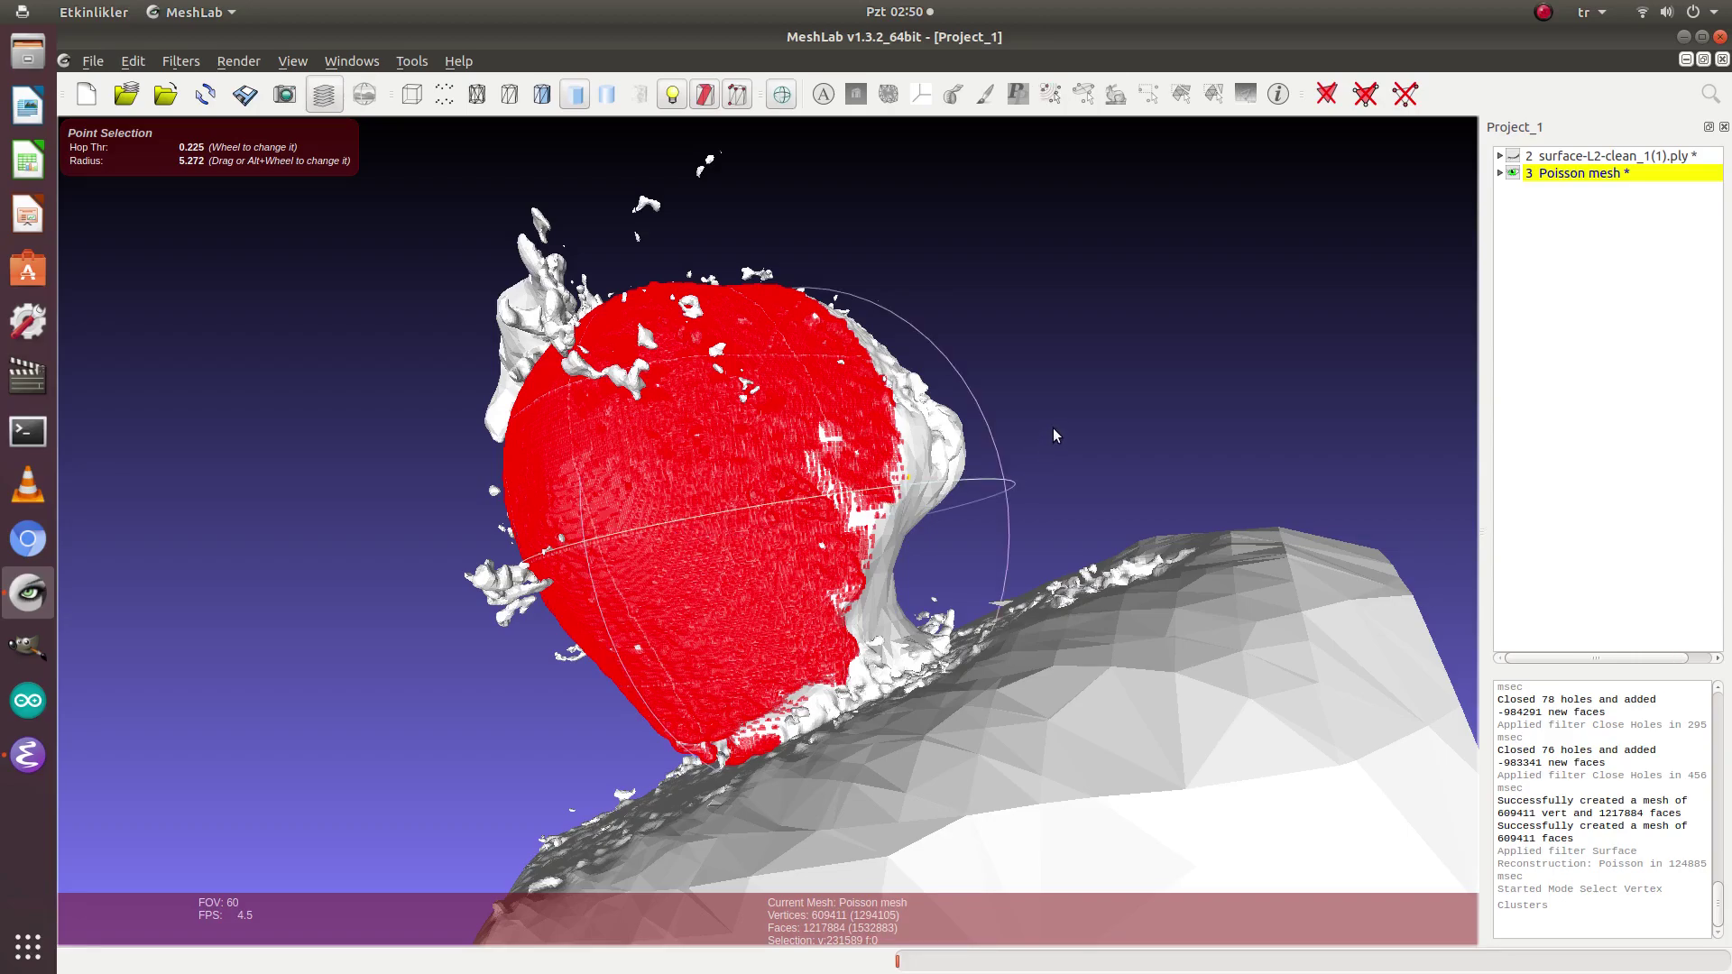
drag(1008, 444, 626, 723)
key(Escape)
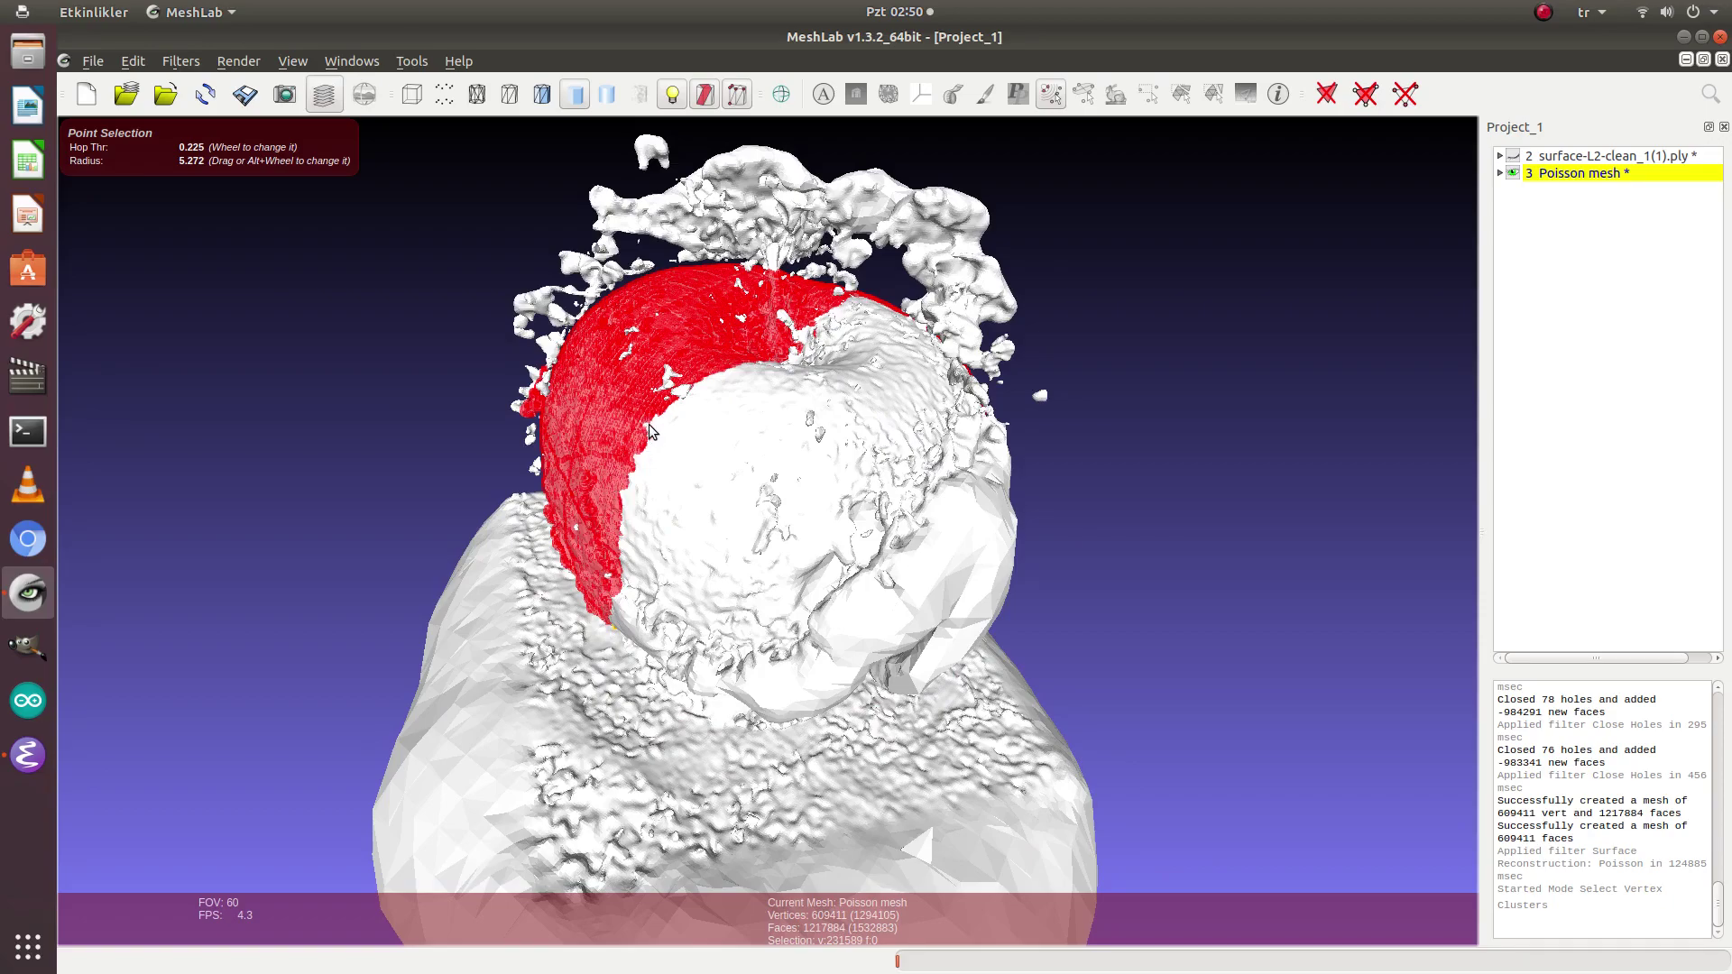
drag(678, 457, 723, 504)
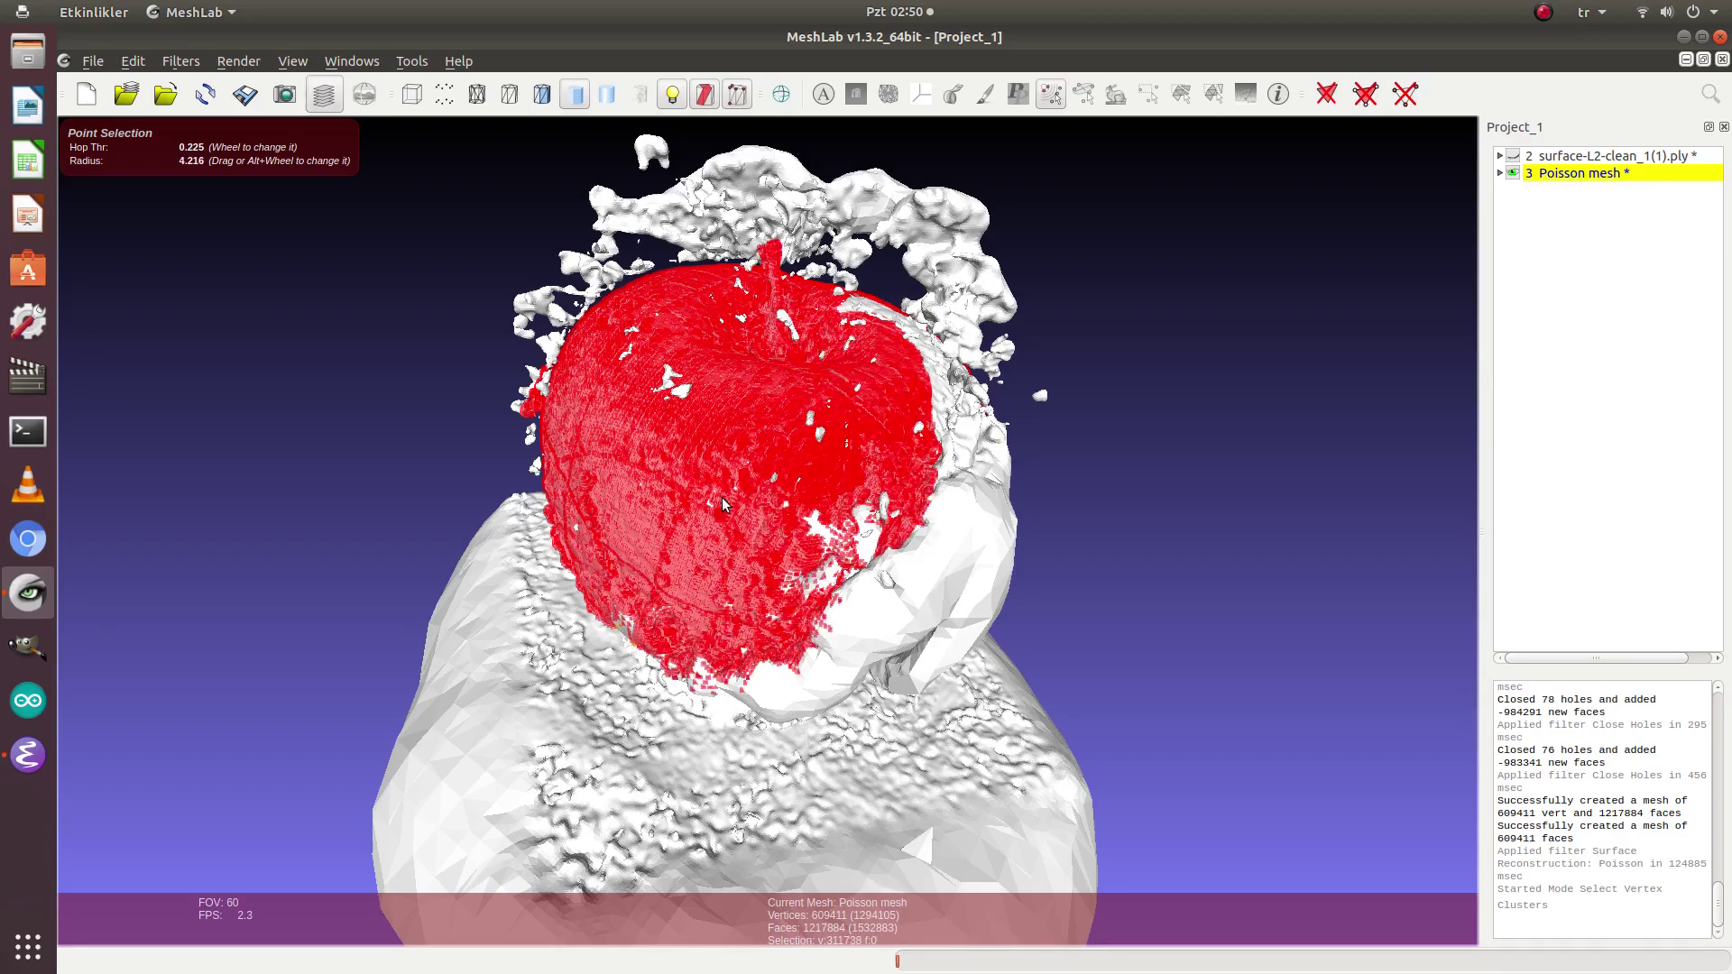
Step: Add the unselected strip beside the attached lump to the existing vertex selection with a radius of about 1.34
key(Escape)
drag(1143, 441, 774, 582)
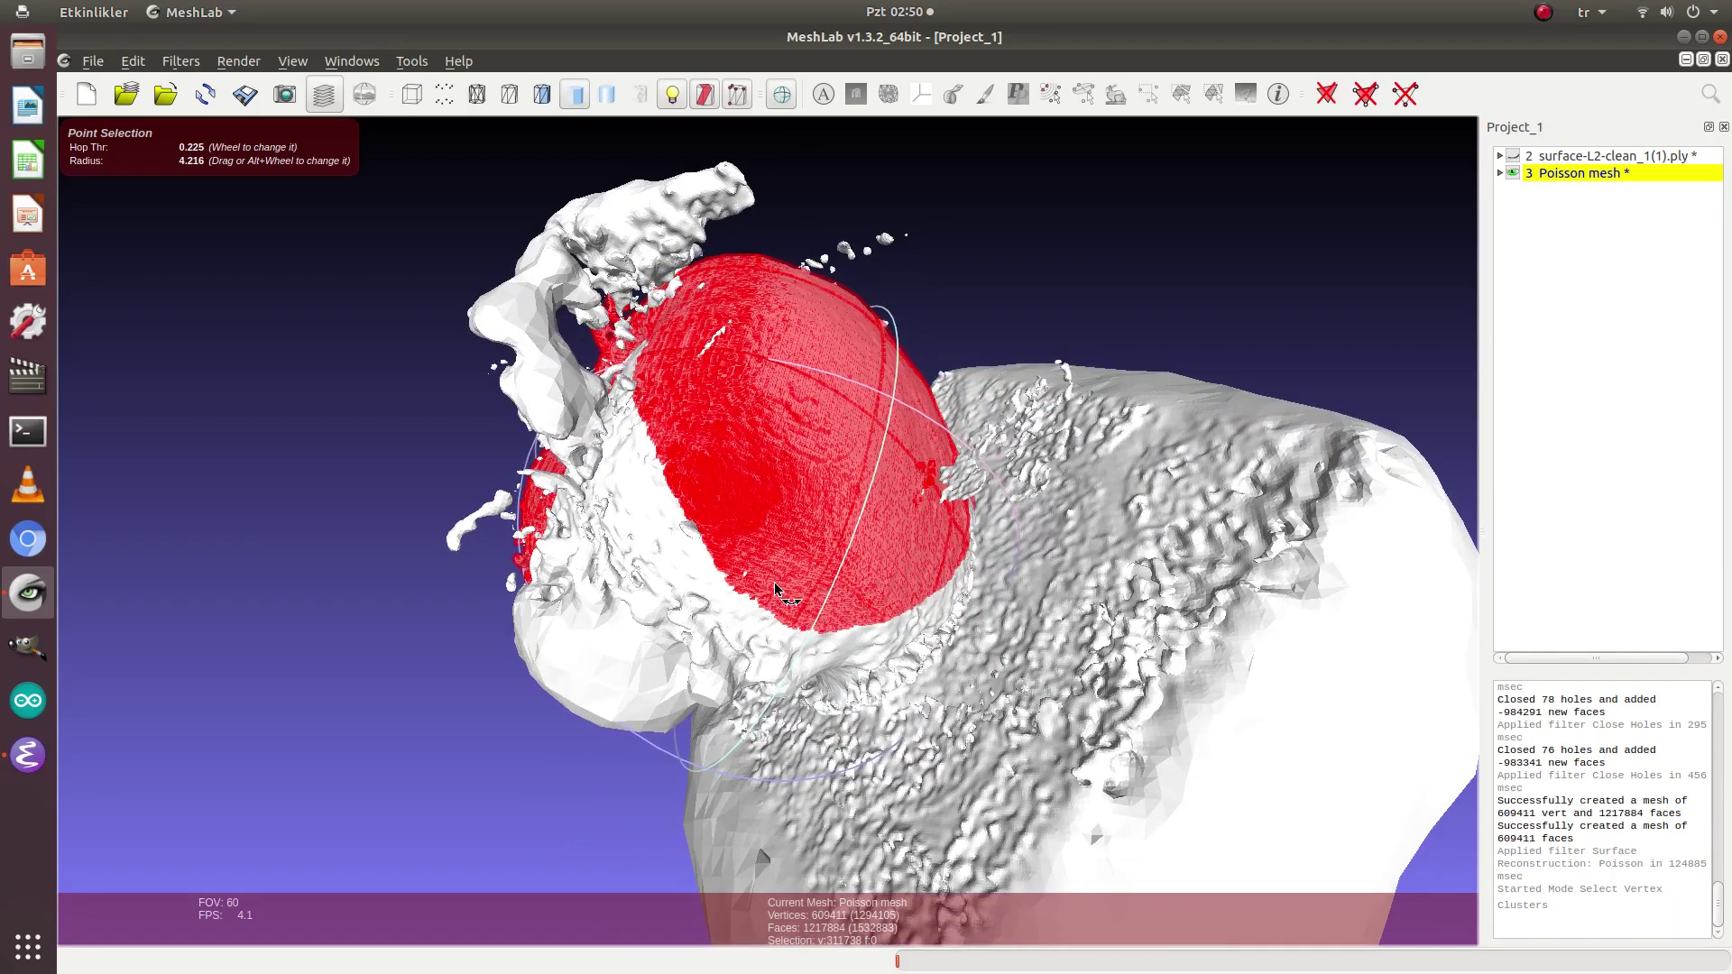
key(Escape)
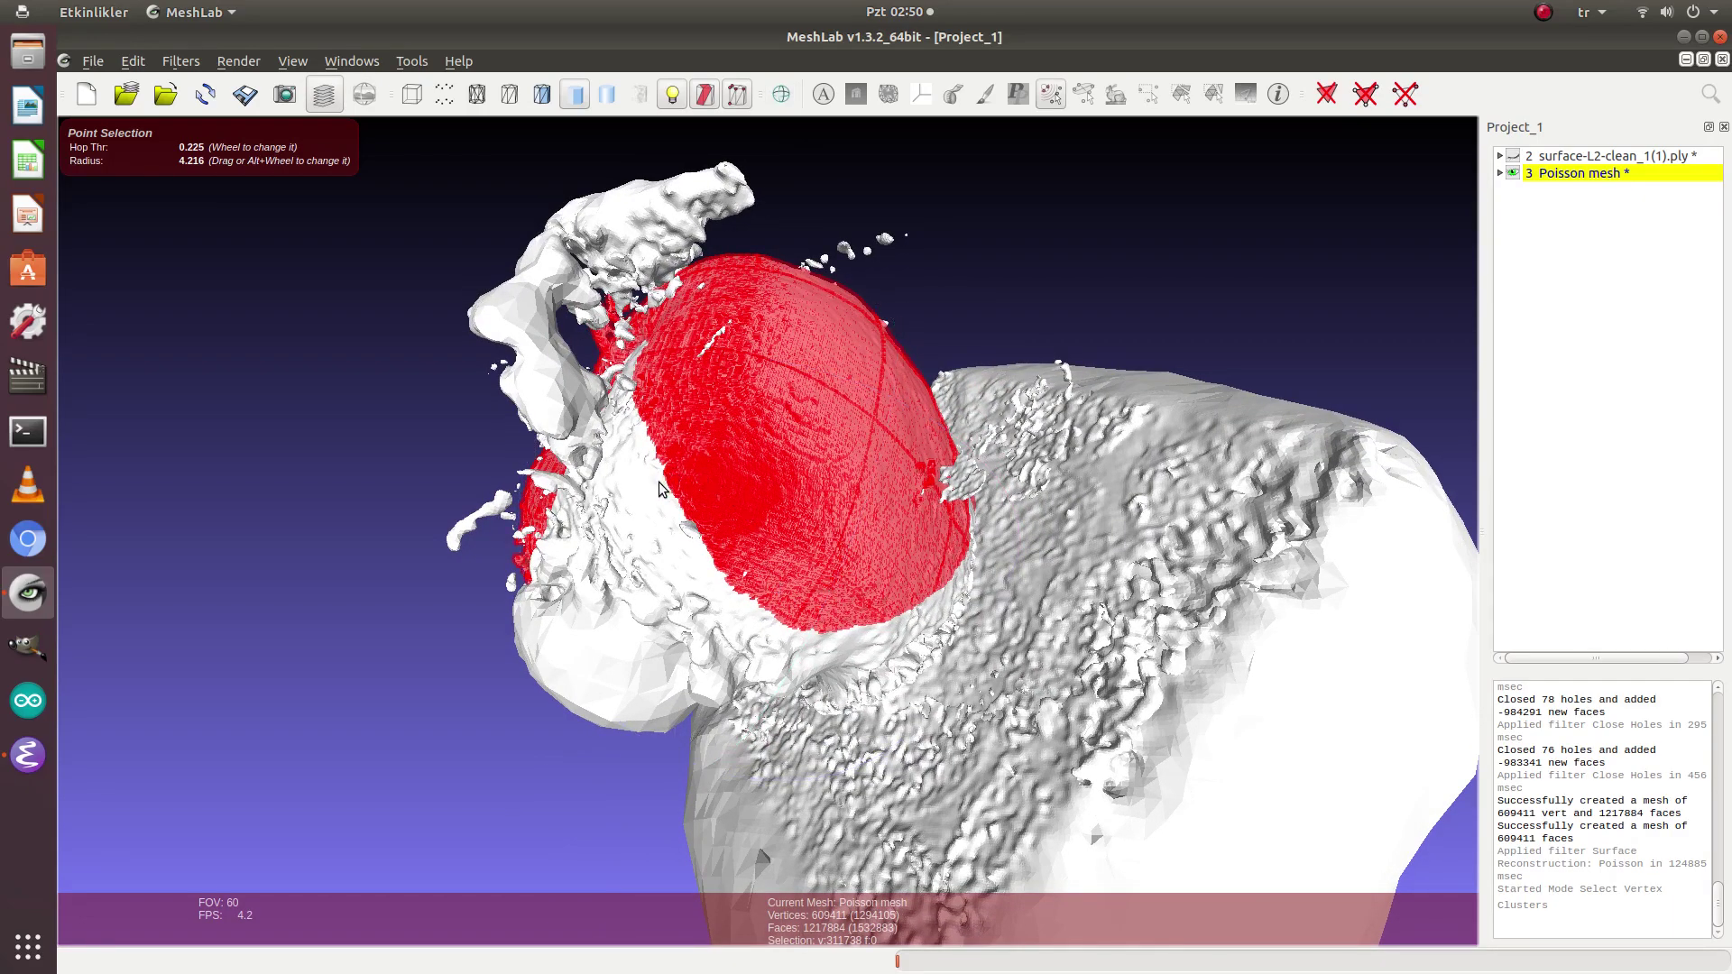
ctrl+drag(657, 482, 652, 489)
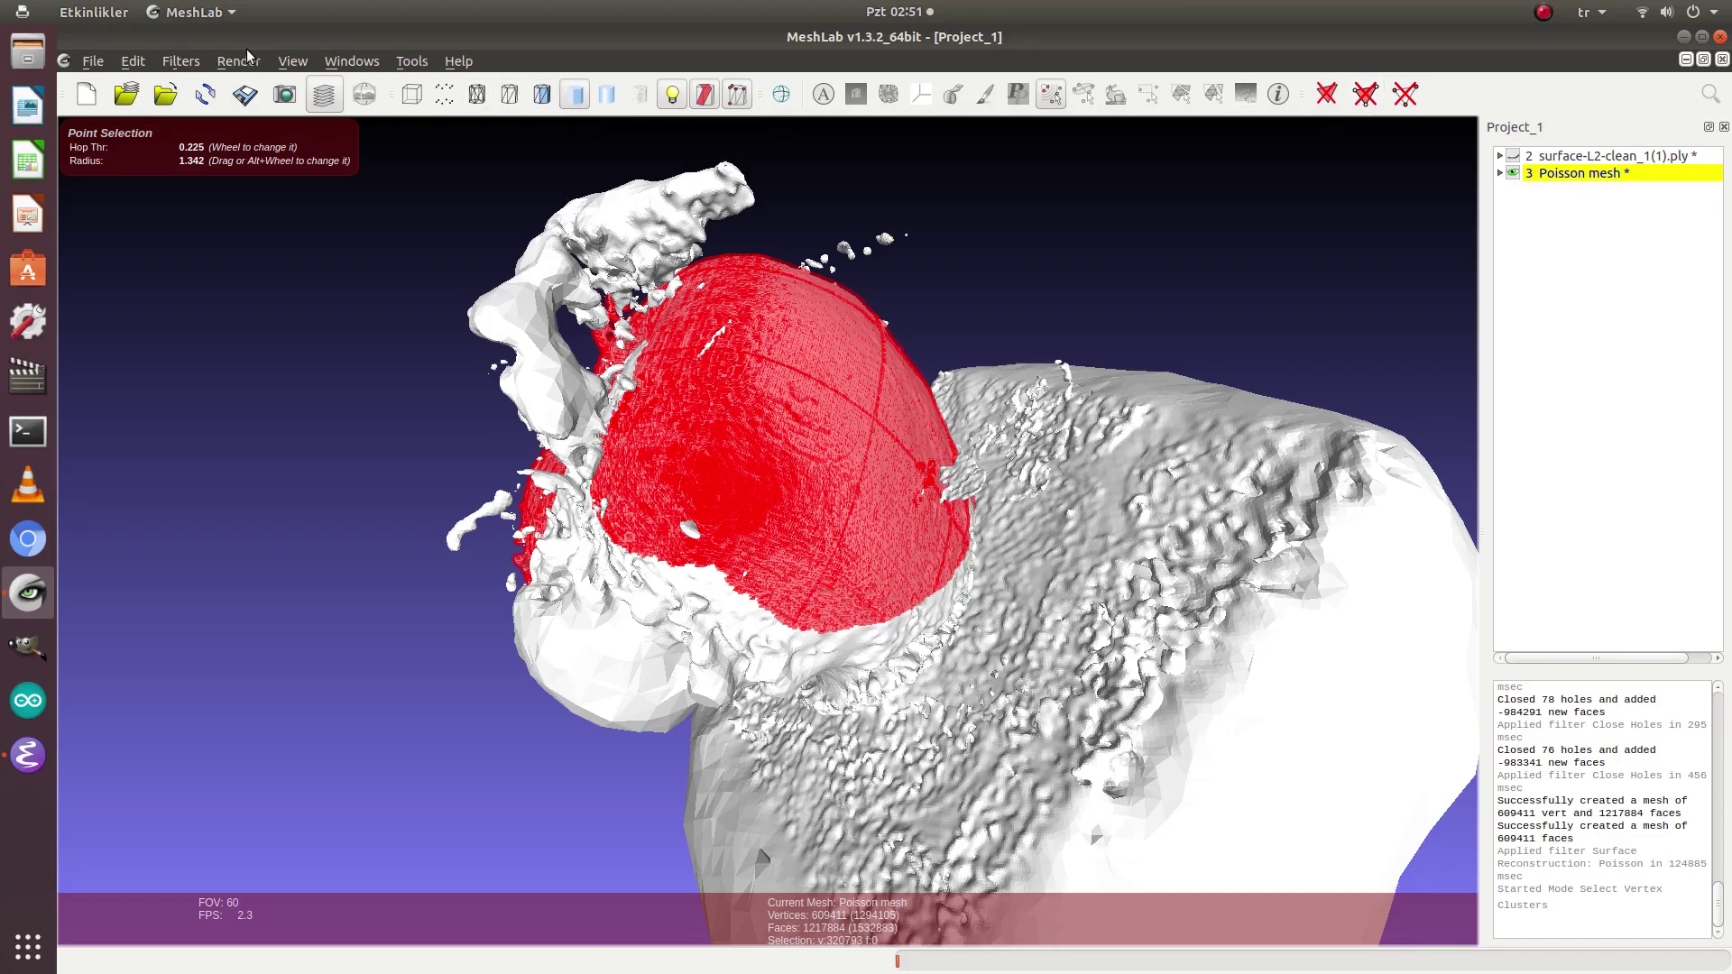
Step: Invert the selection for vertices only, with Invert Faces off and Preview on, and delete the selected vertices around the apple
click(178, 61)
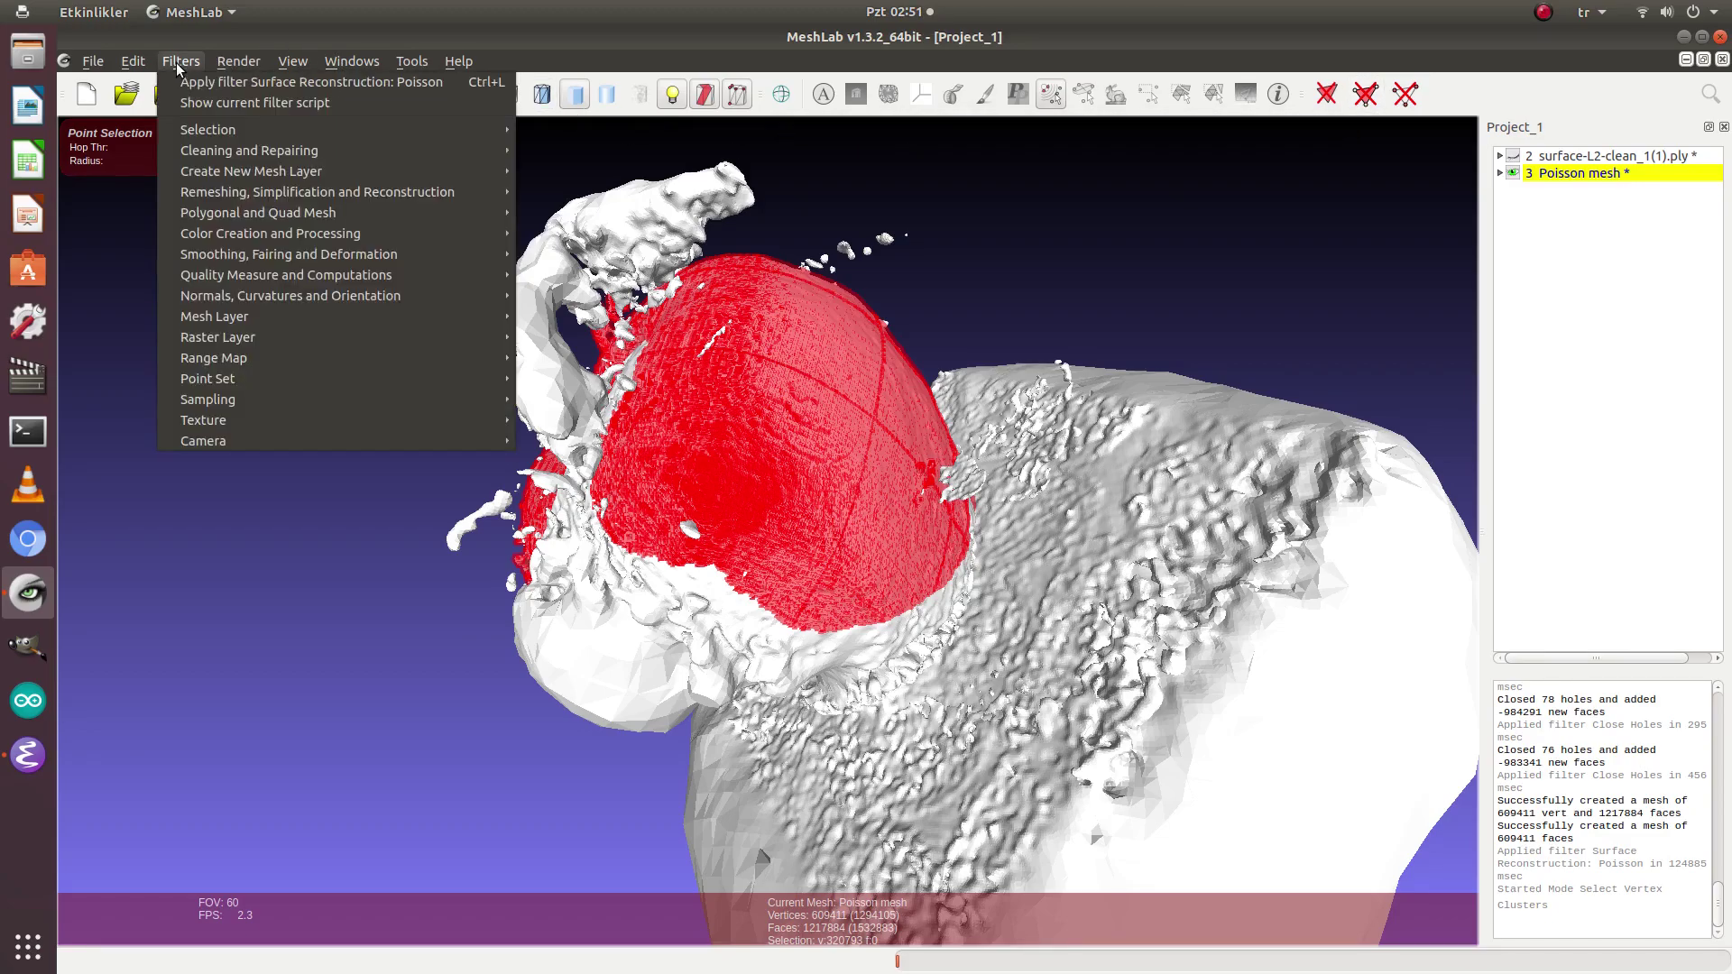
mouse_move(234, 129)
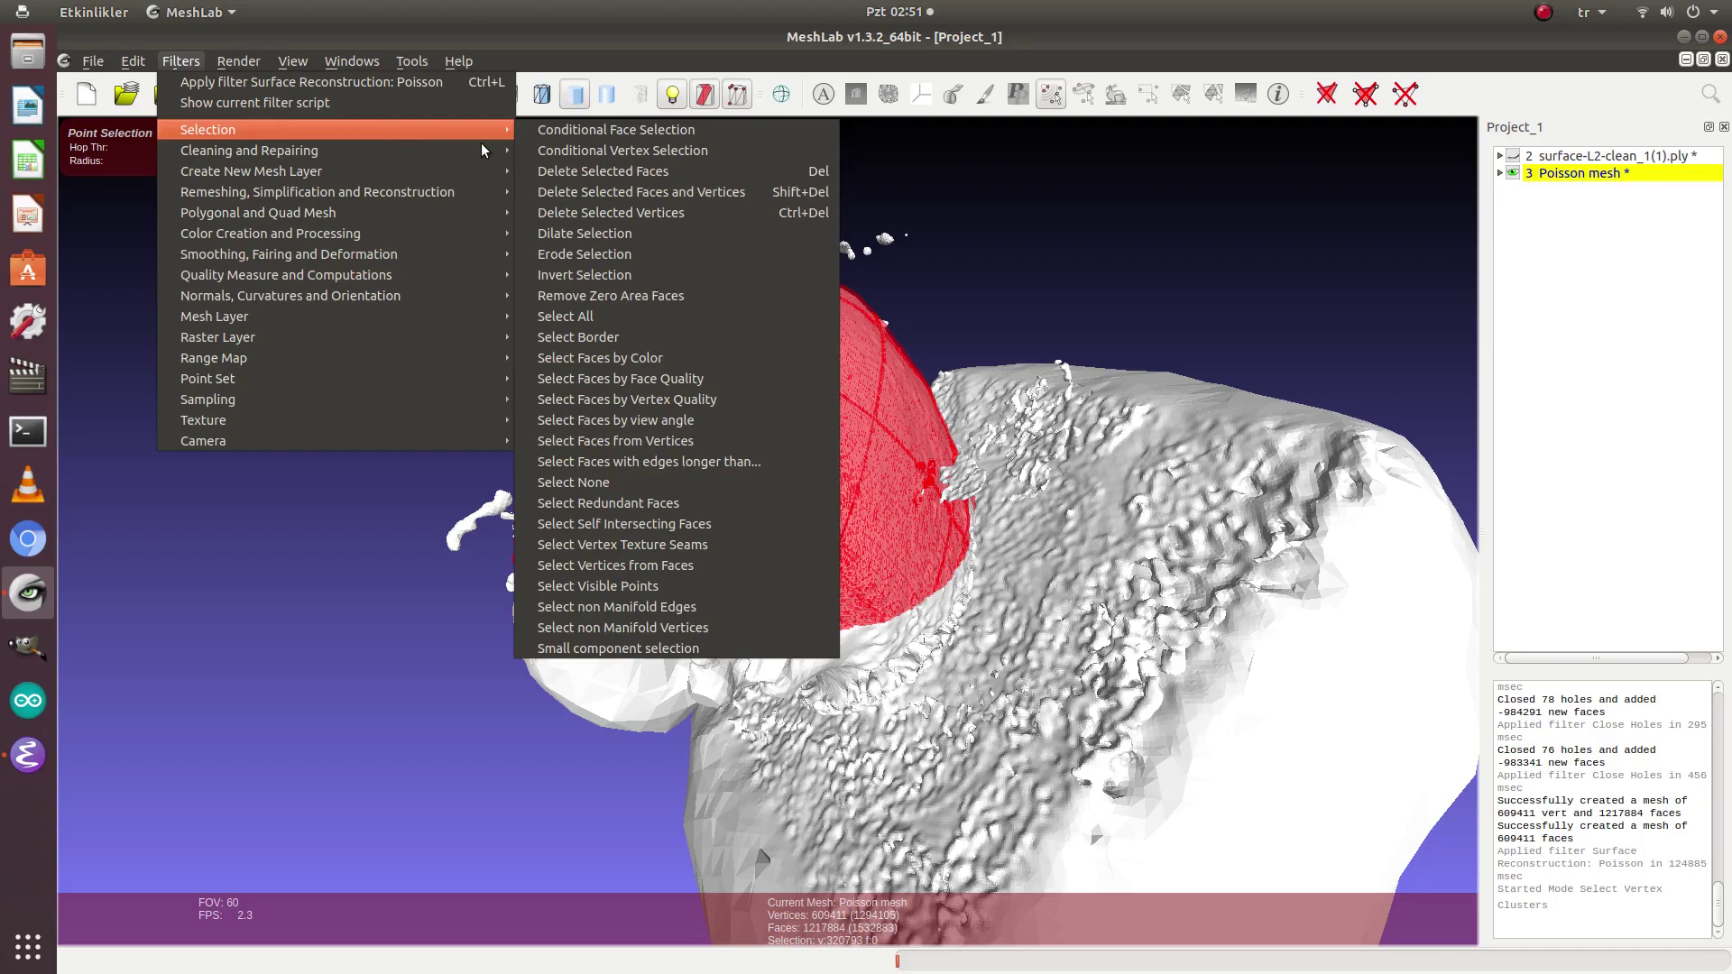
click(616, 276)
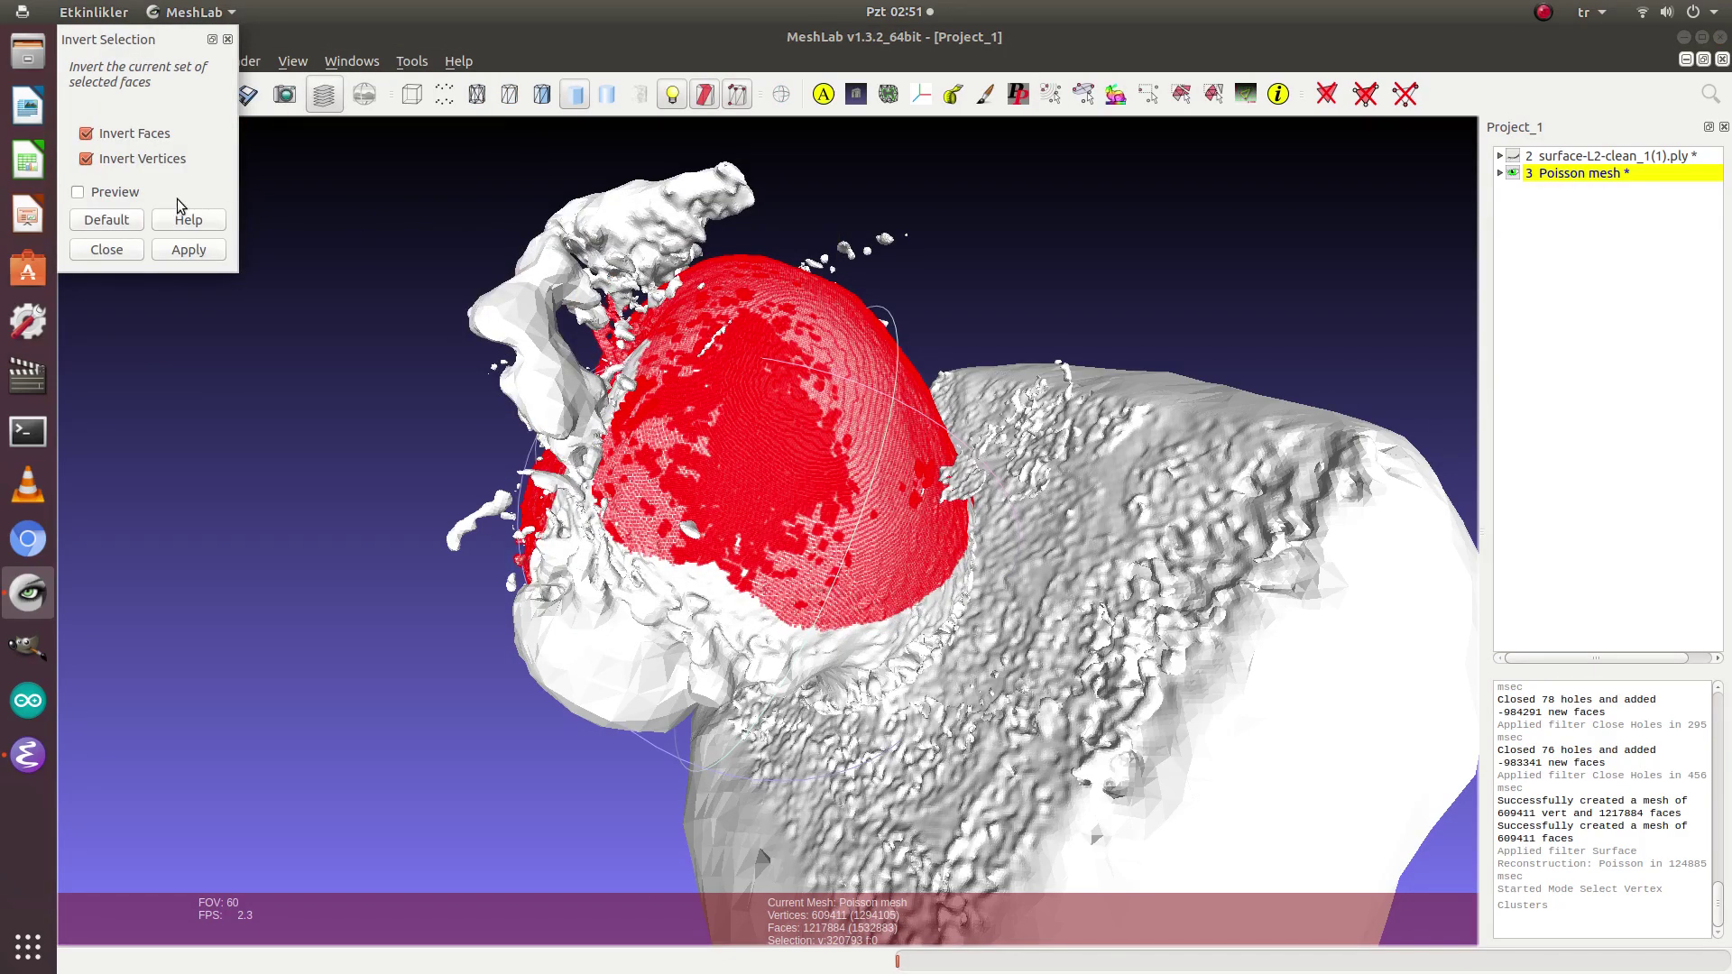
click(78, 192)
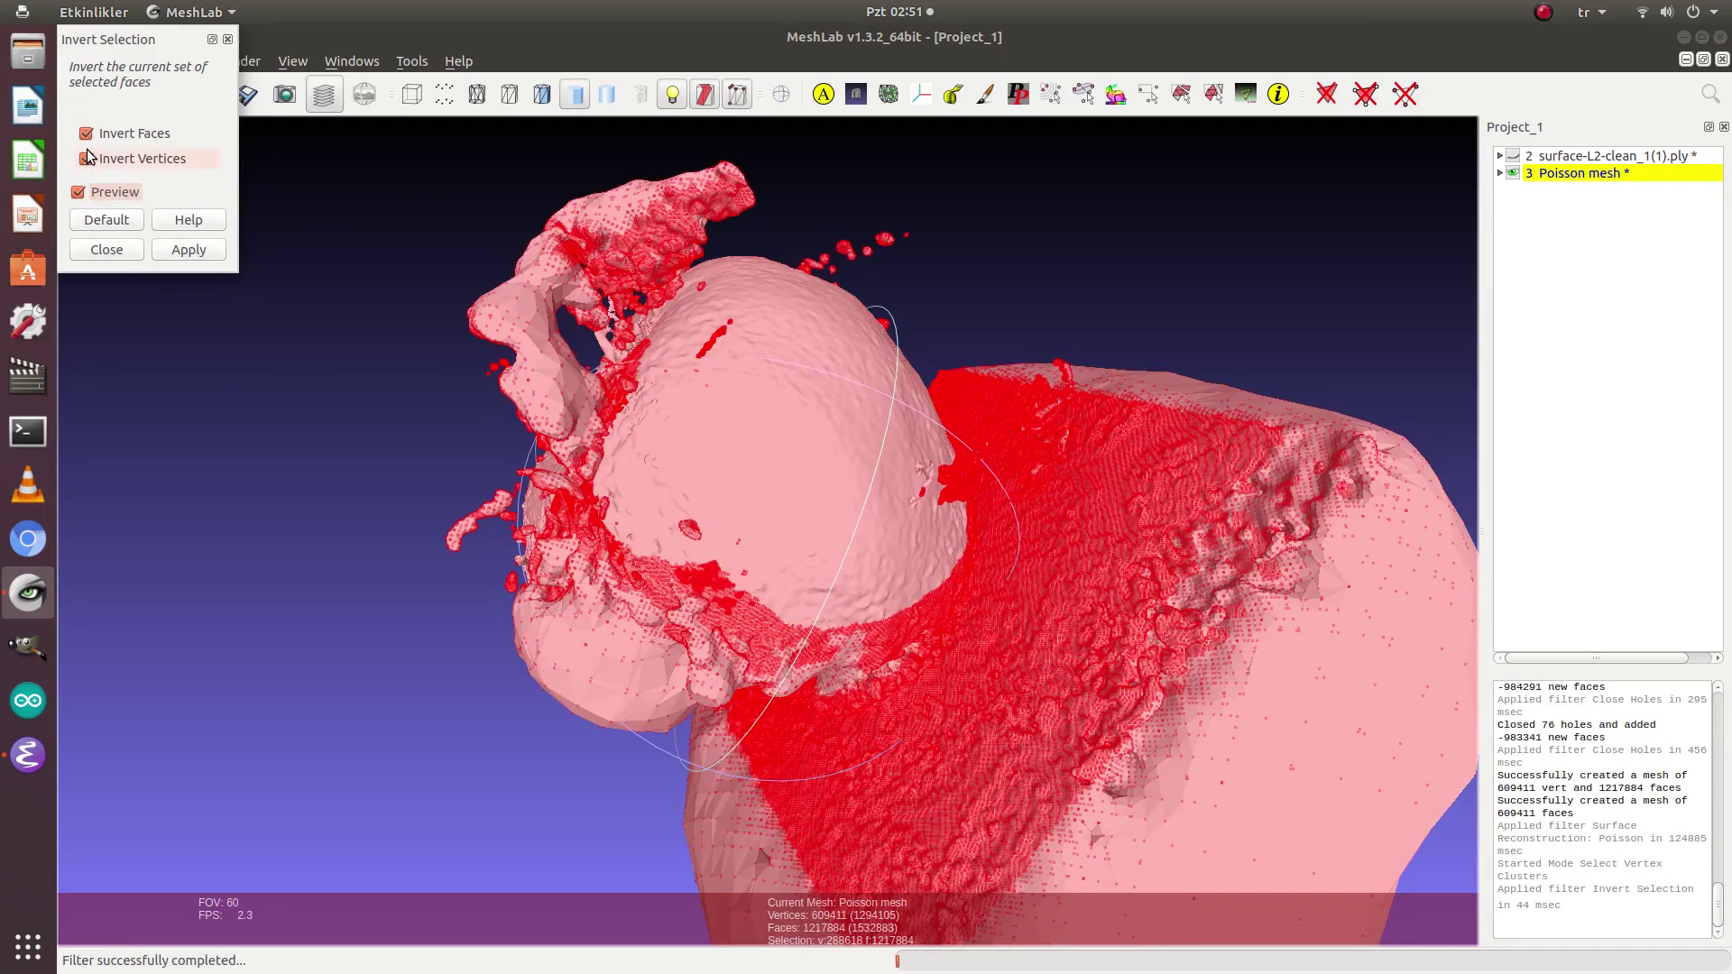
click(86, 138)
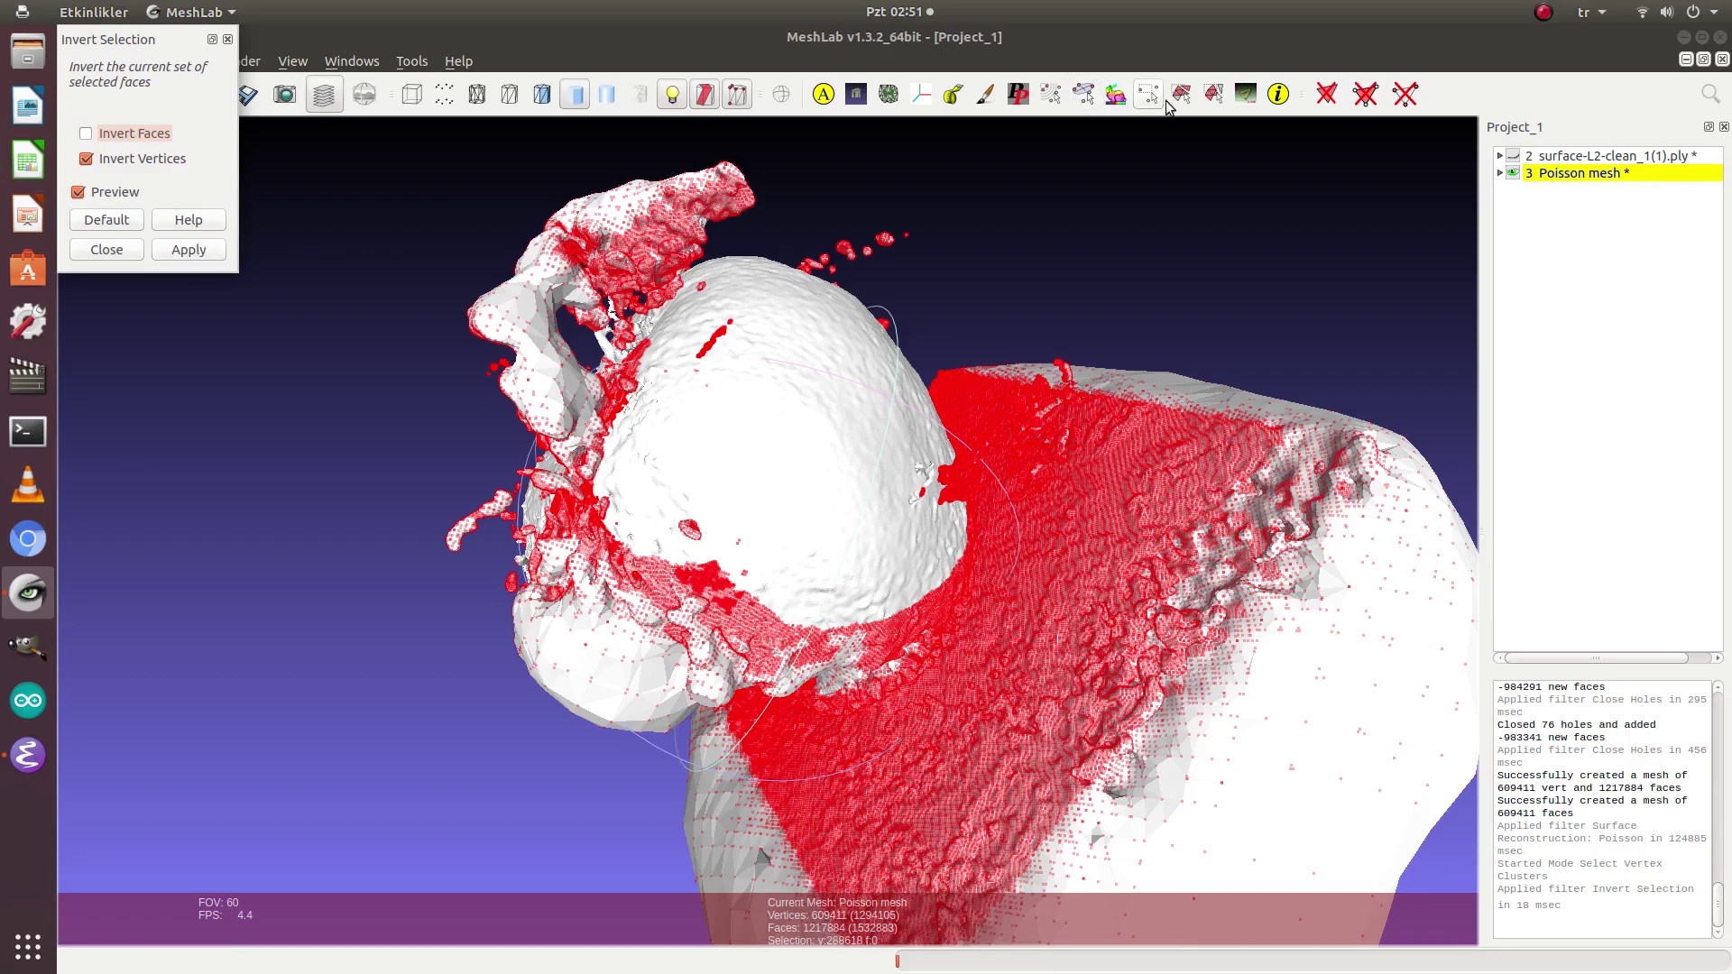
click(207, 256)
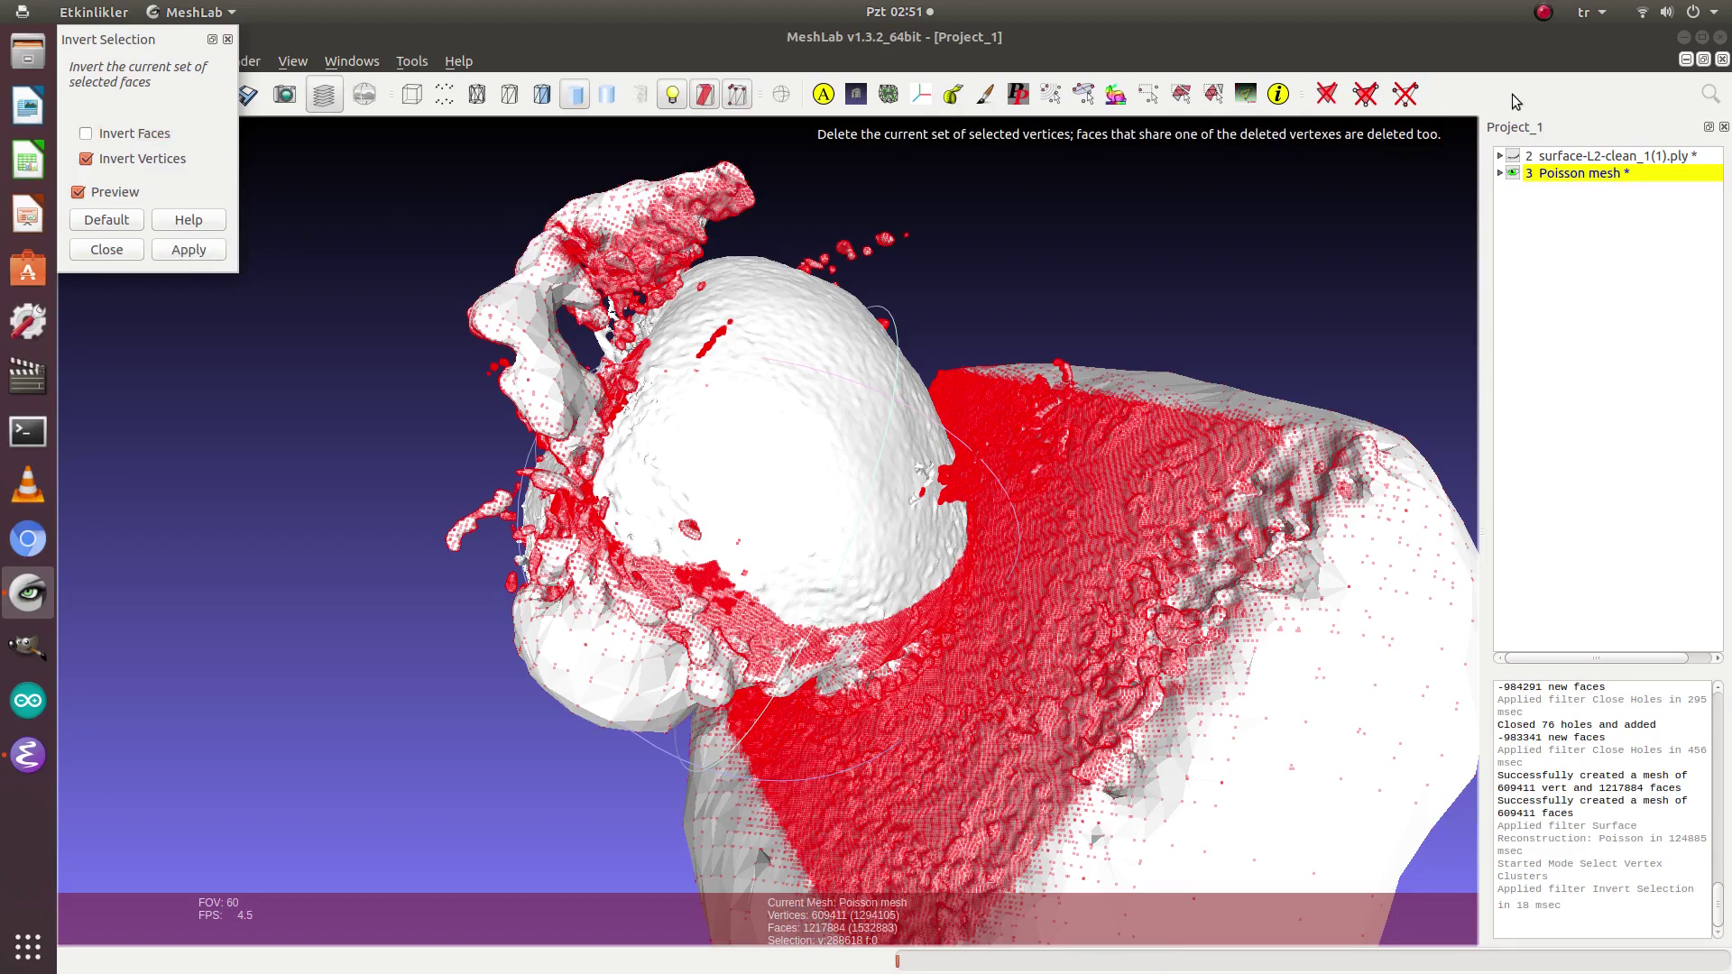
click(1402, 101)
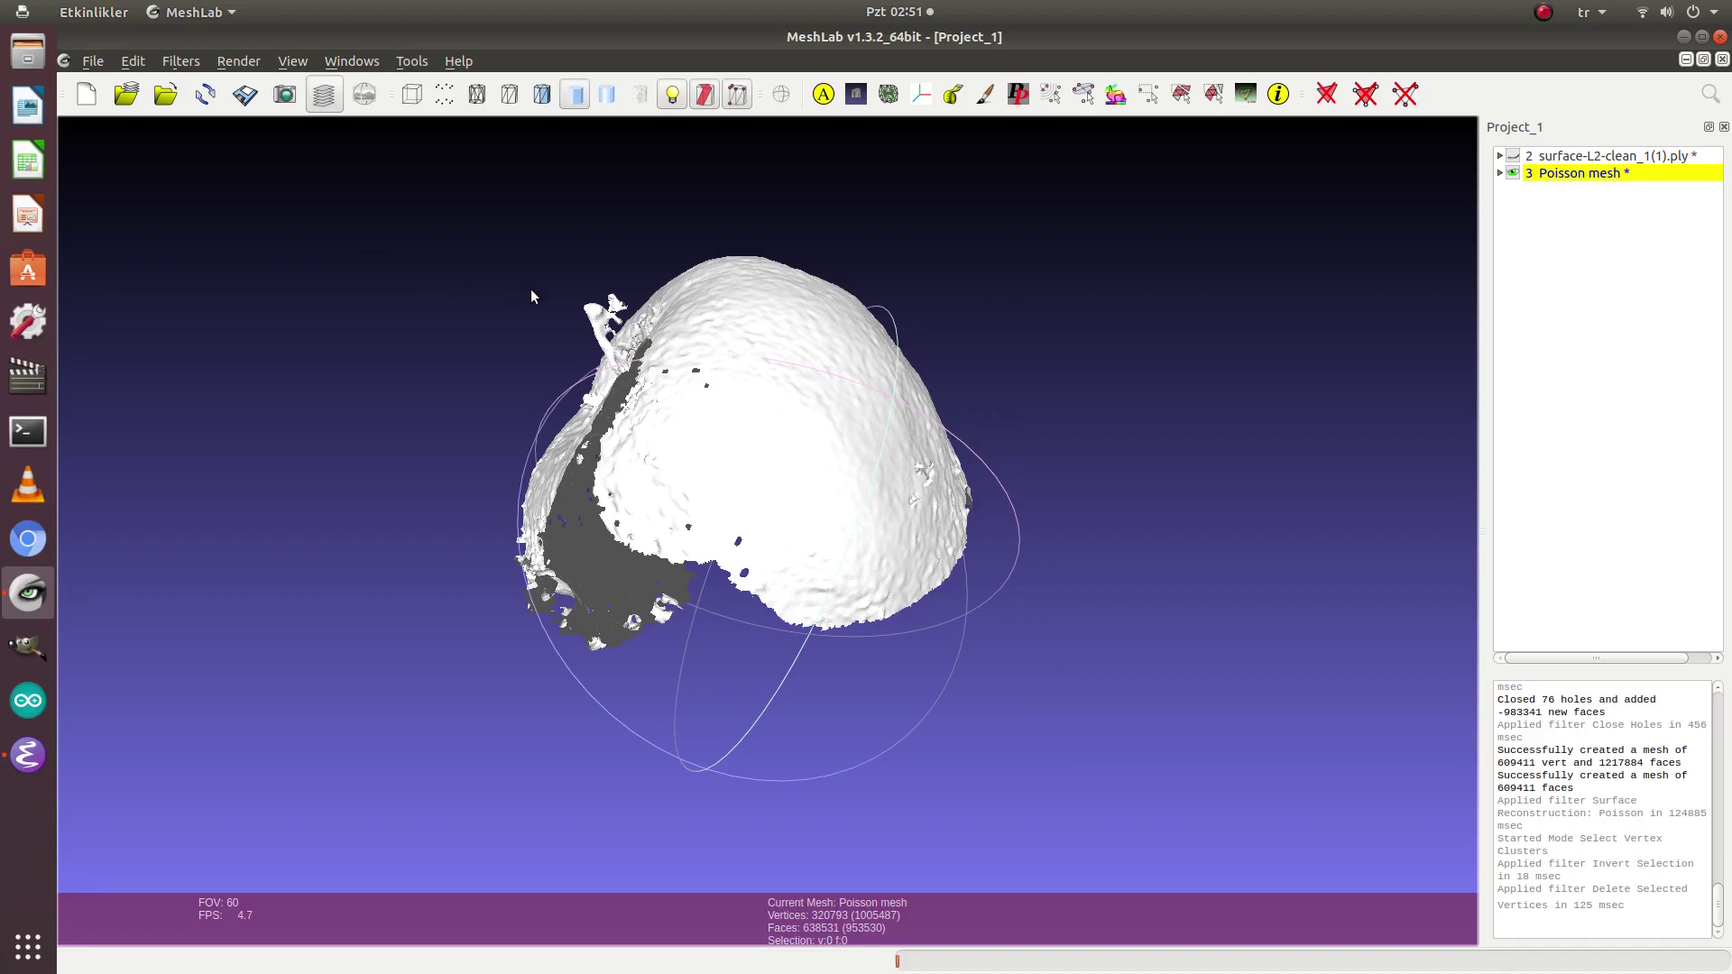
Step: Export the Poisson mesh as surface-L2-clean_3.ply in Stanford Polygon format with binary encoding and without vertex normals or flags
click(131, 63)
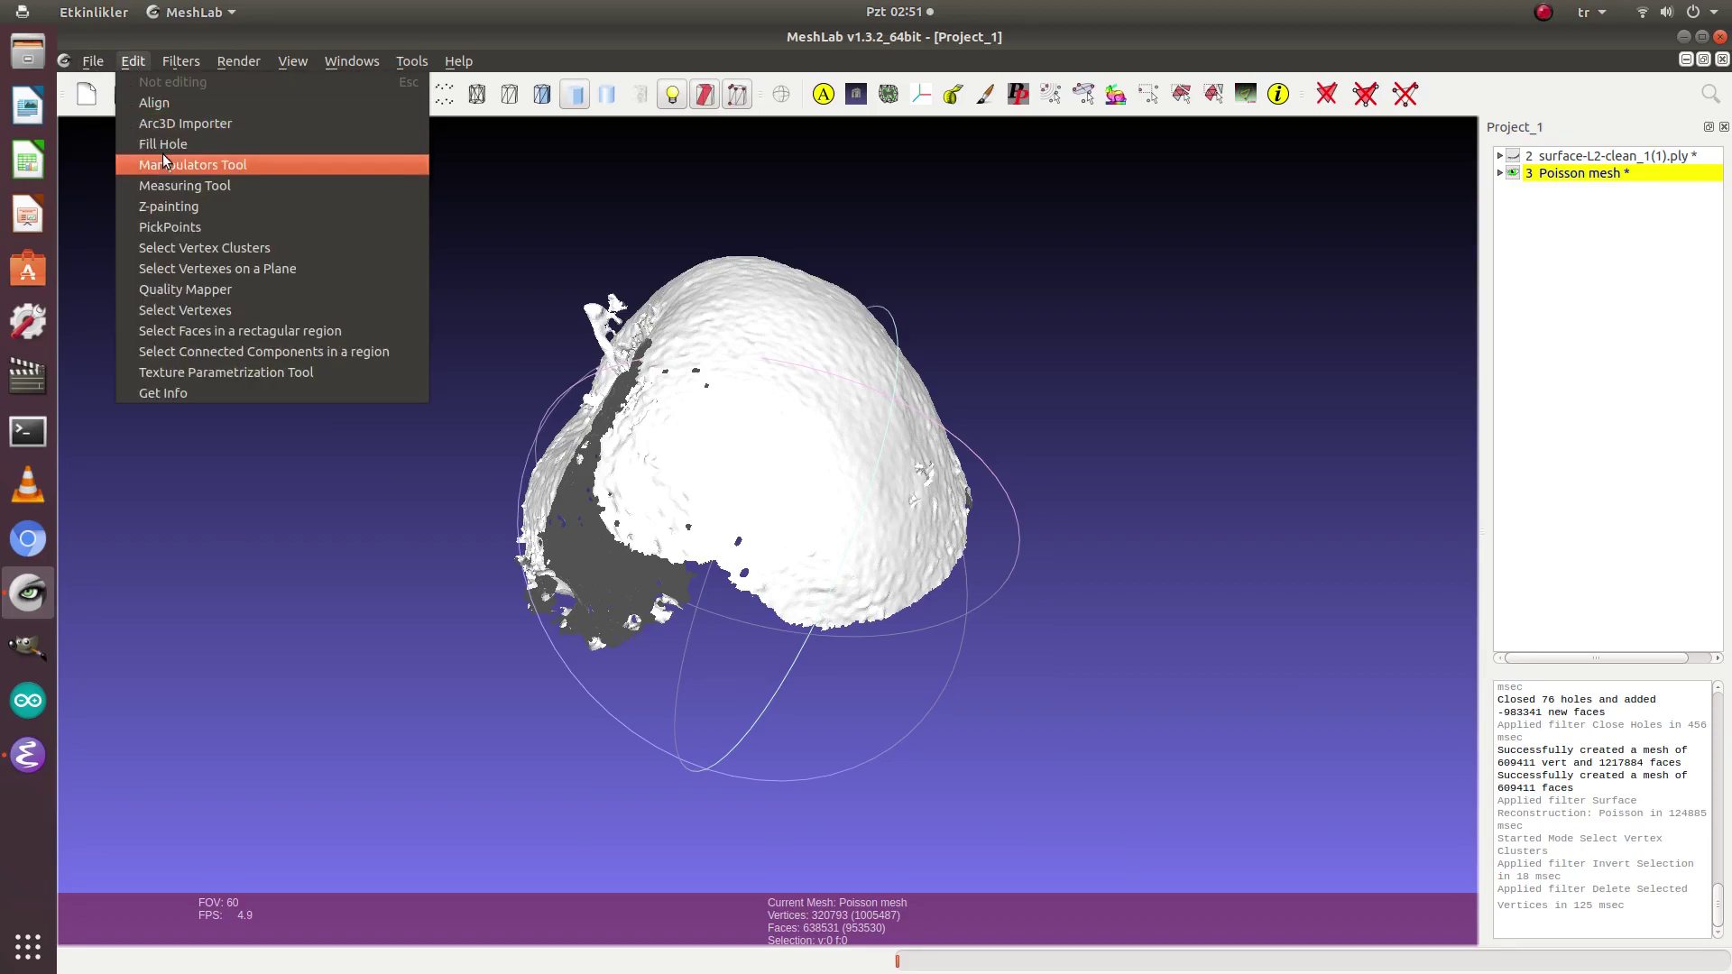
mouse_move(90, 62)
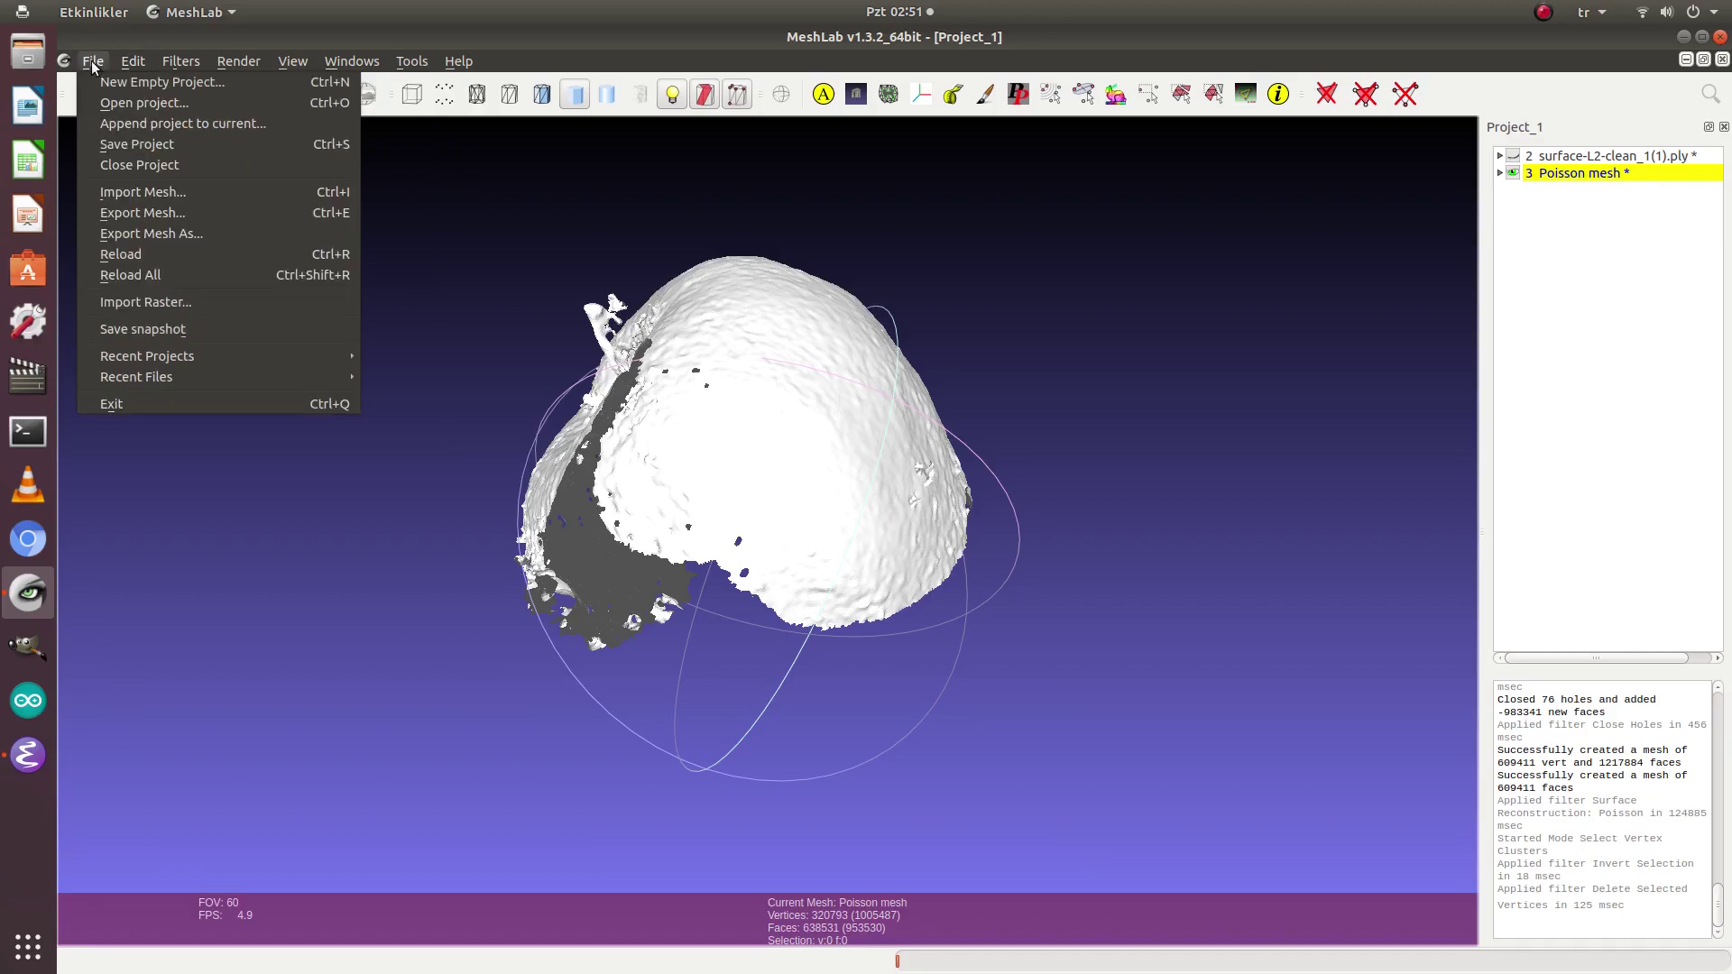
click(150, 236)
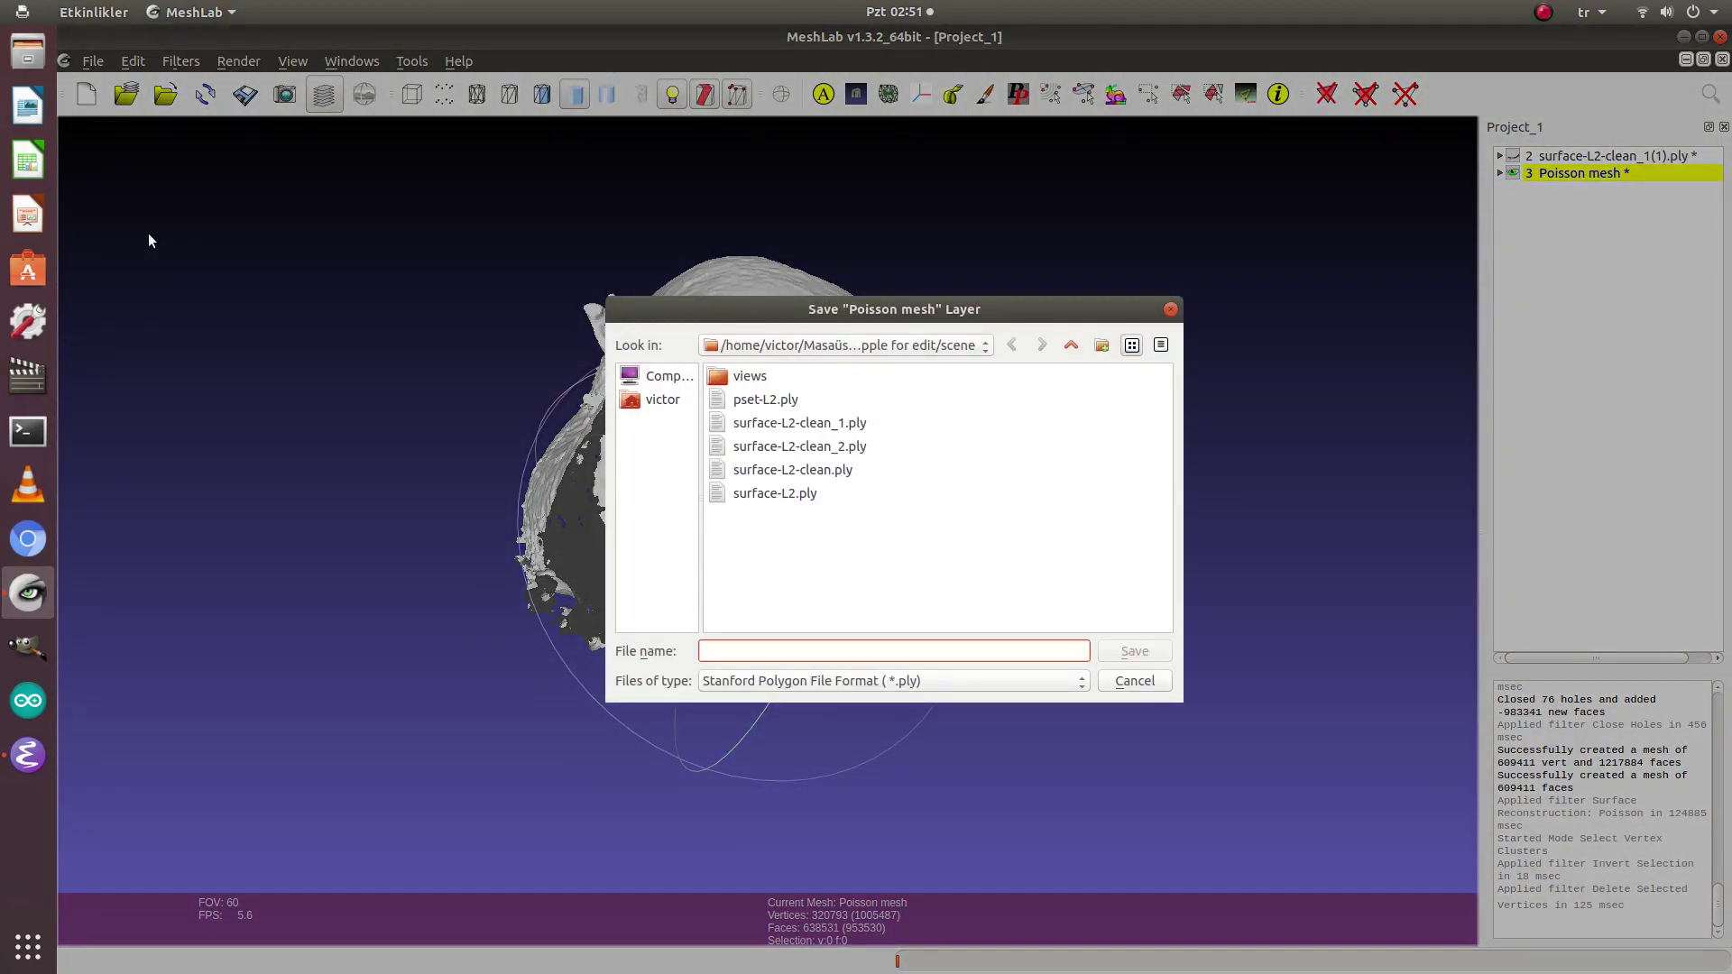
click(838, 447)
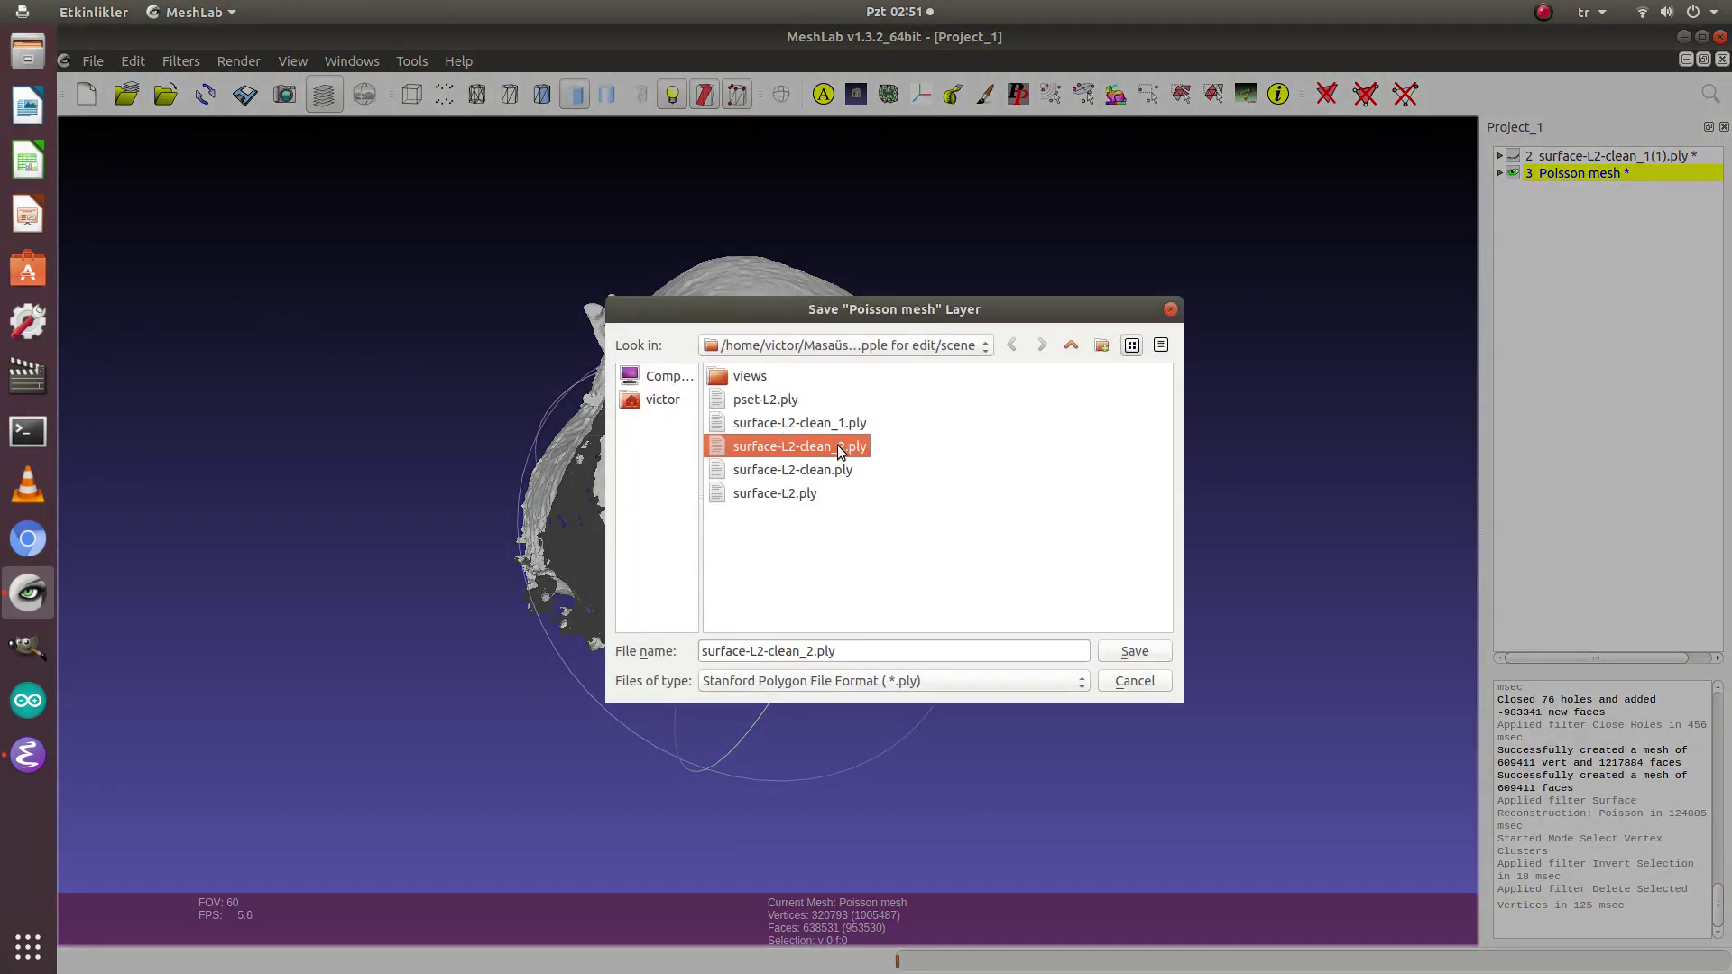
click(813, 650)
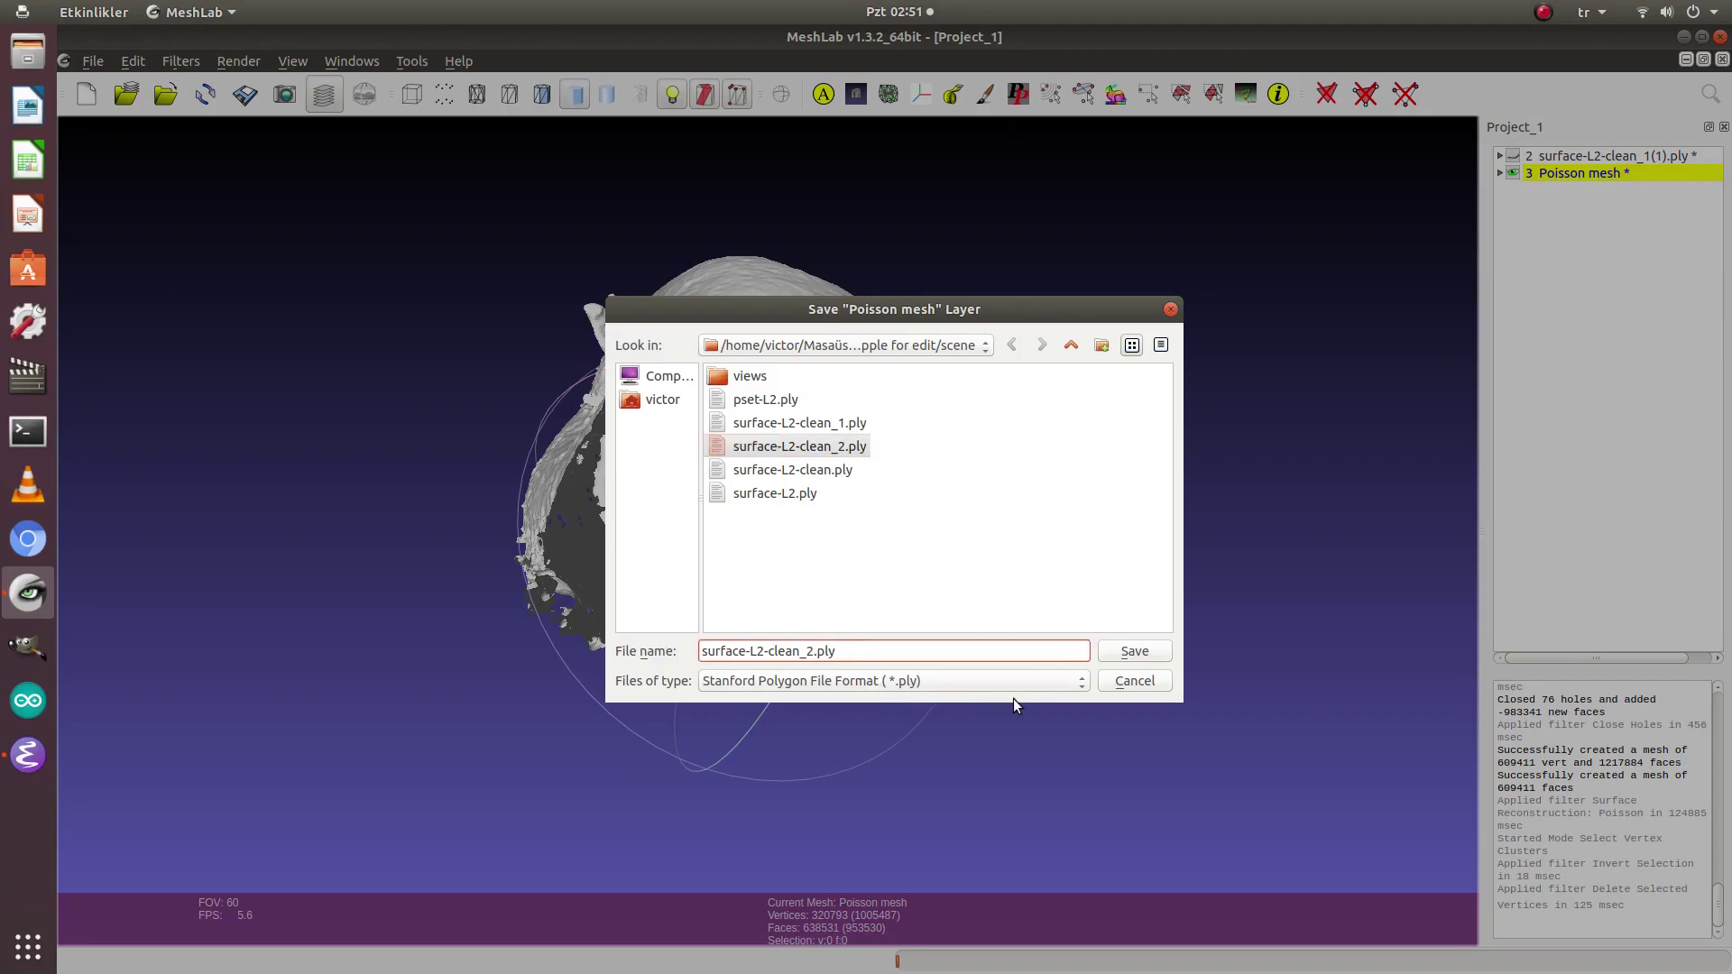
key(BackSpace)
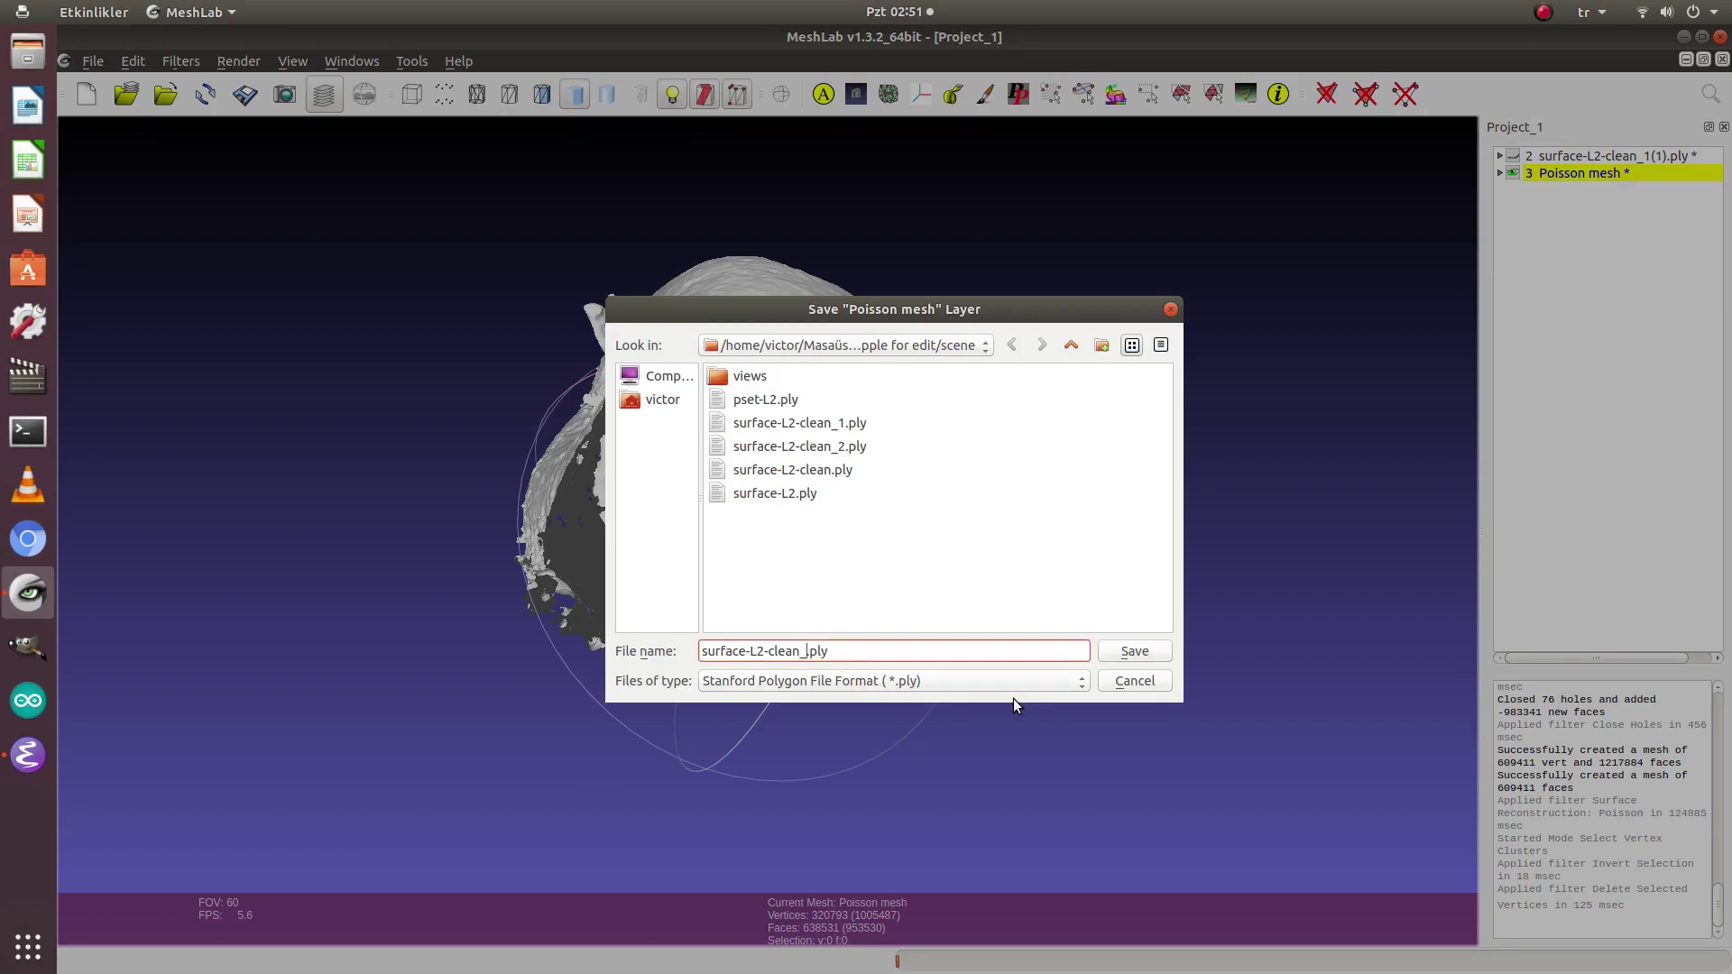
text(3)
click(1136, 651)
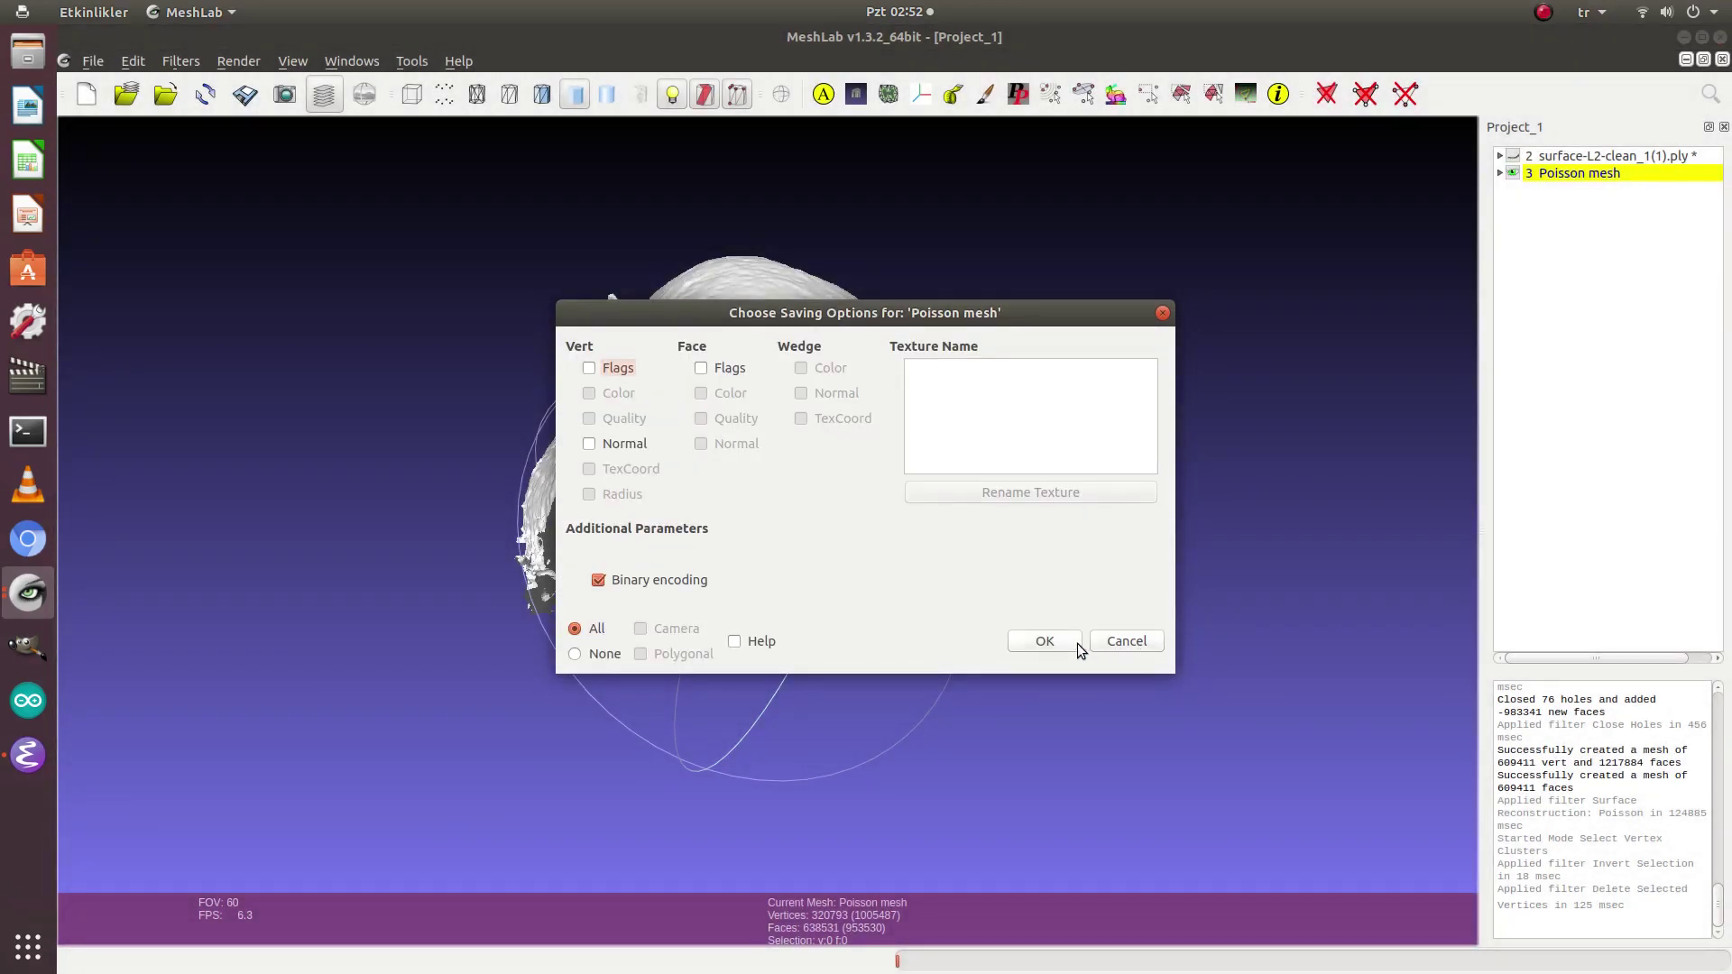
click(1044, 641)
Step: Examine the exported apple mesh from several sides and up close for holes and rough surface areas
drag(1146, 355, 1118, 673)
drag(1106, 721, 478, 787)
scroll(730, 532, down, 3)
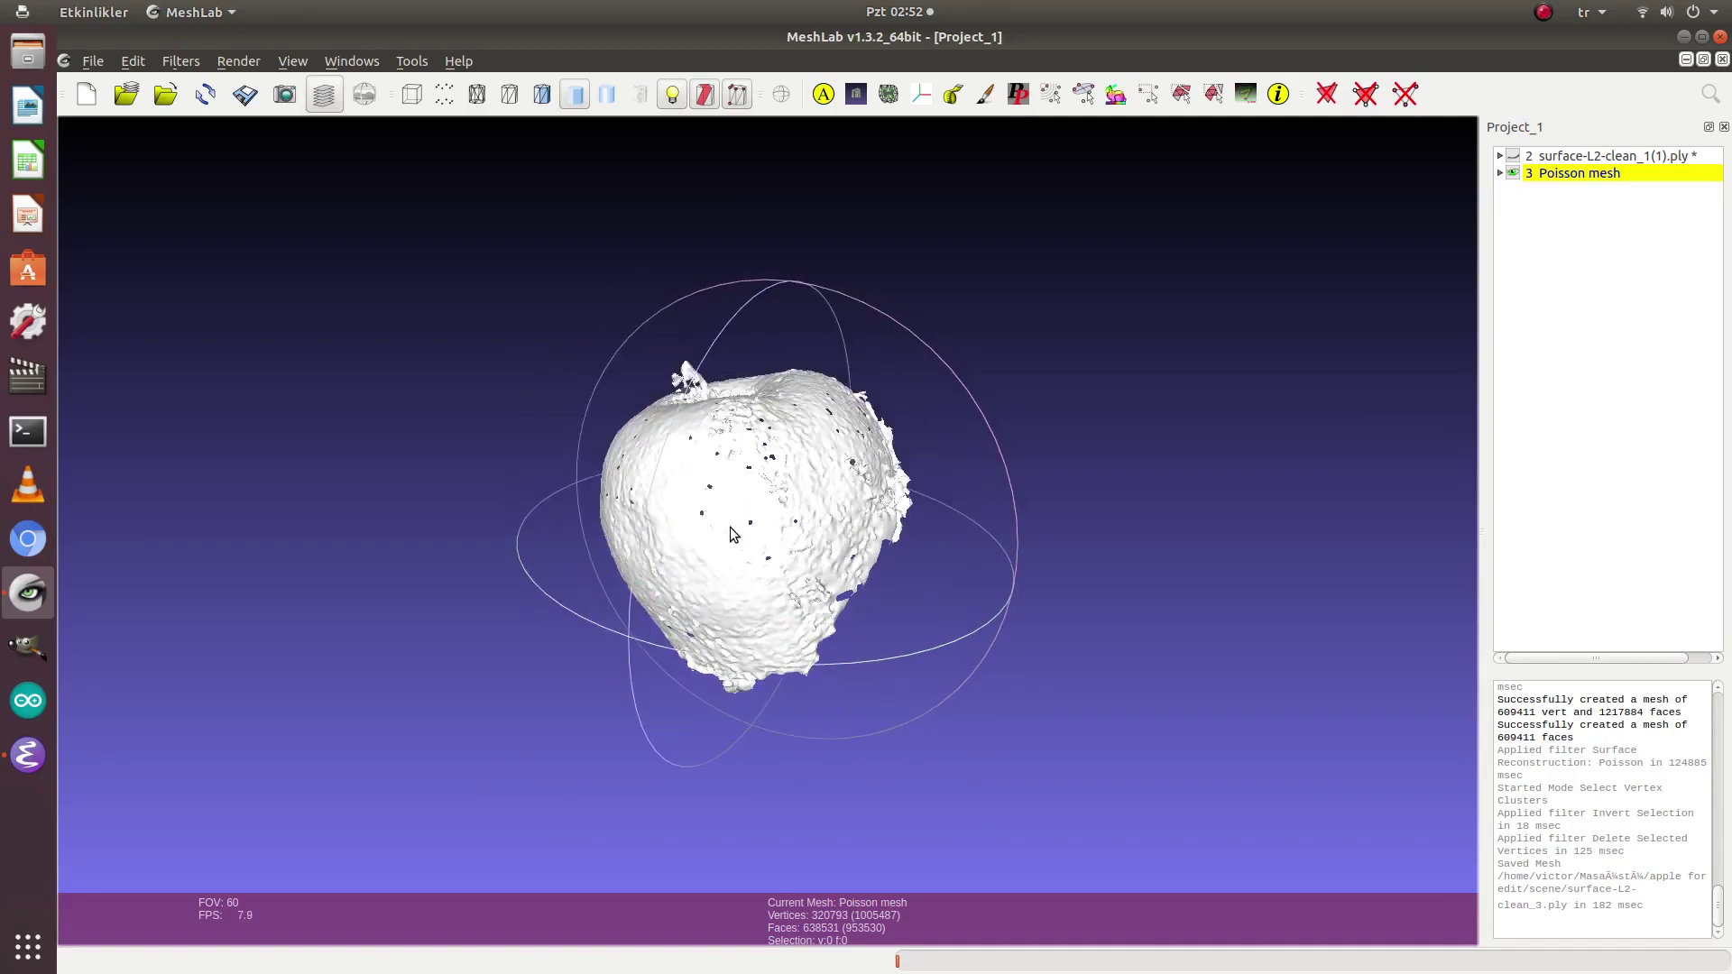
scroll(732, 537, up, 6)
scroll(728, 532, down, 5)
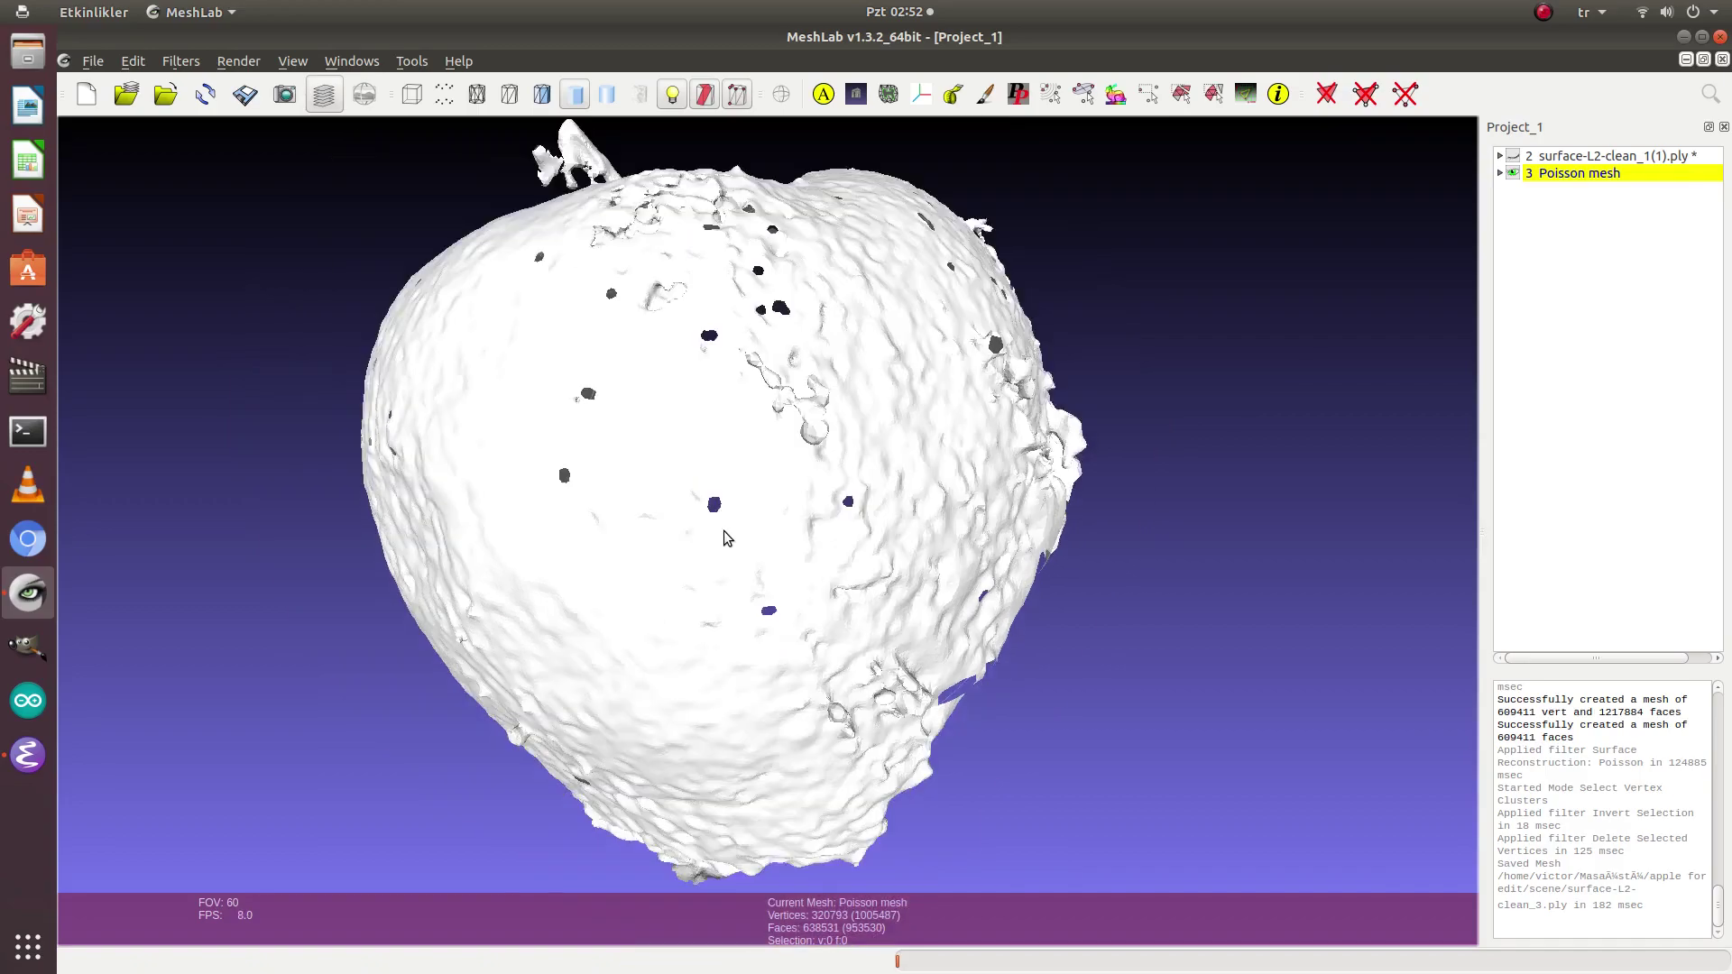
scroll(557, 533, up, 2)
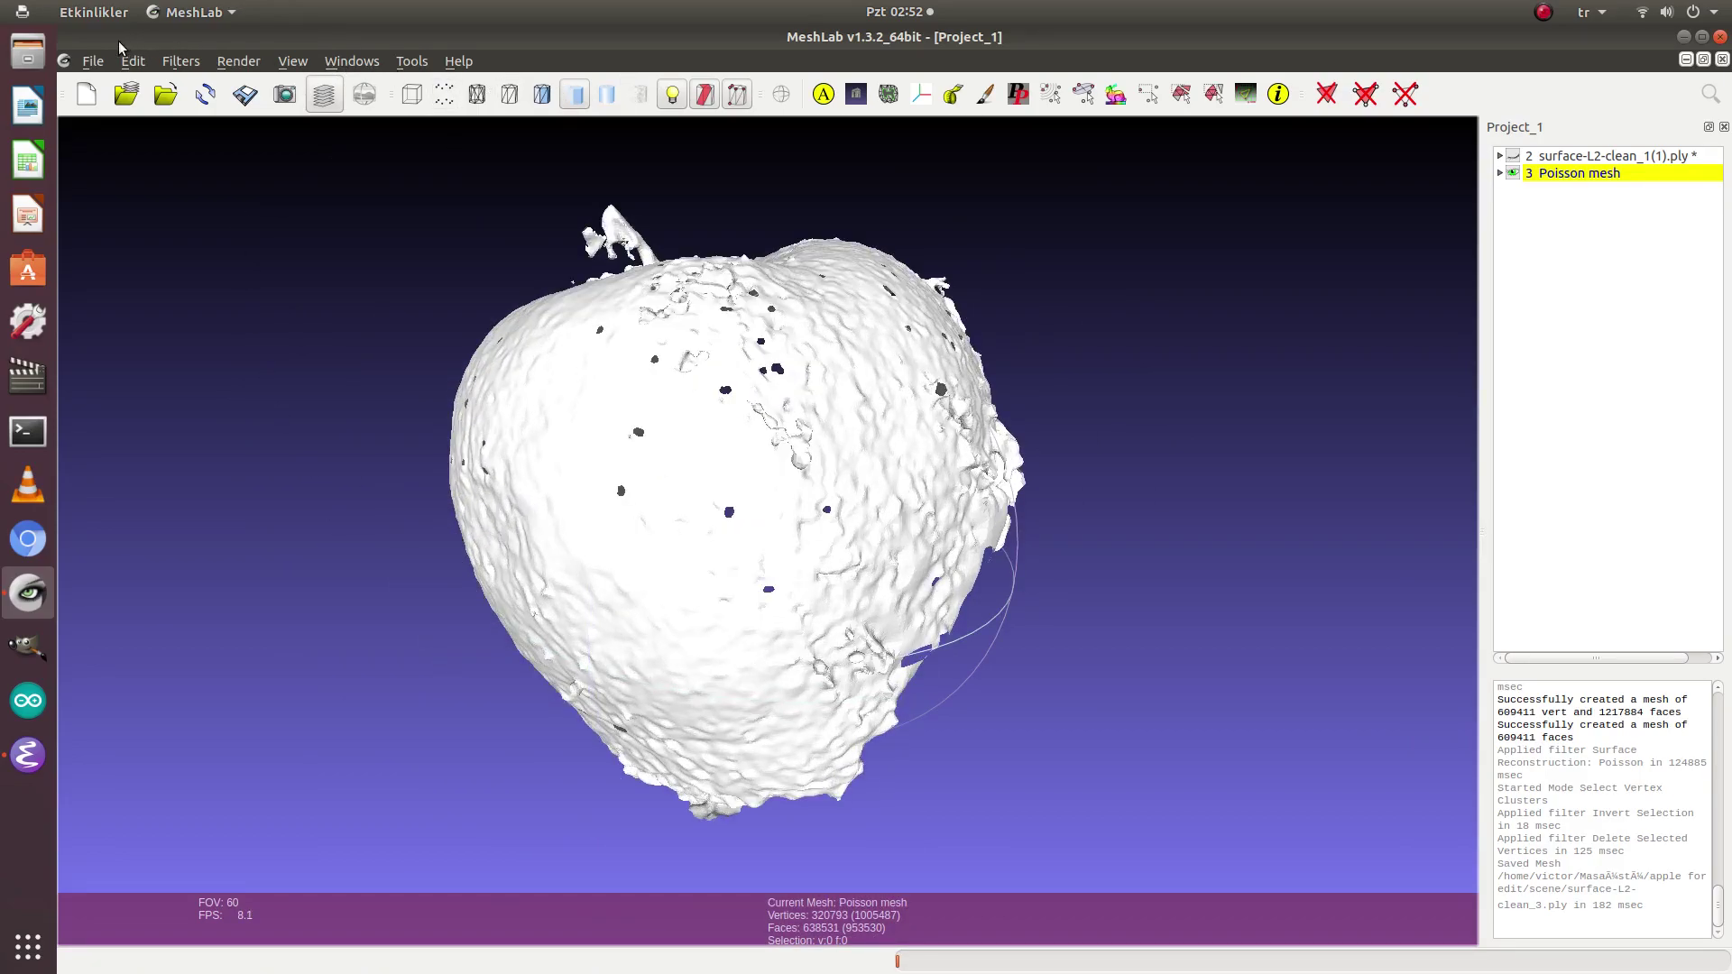
click(179, 63)
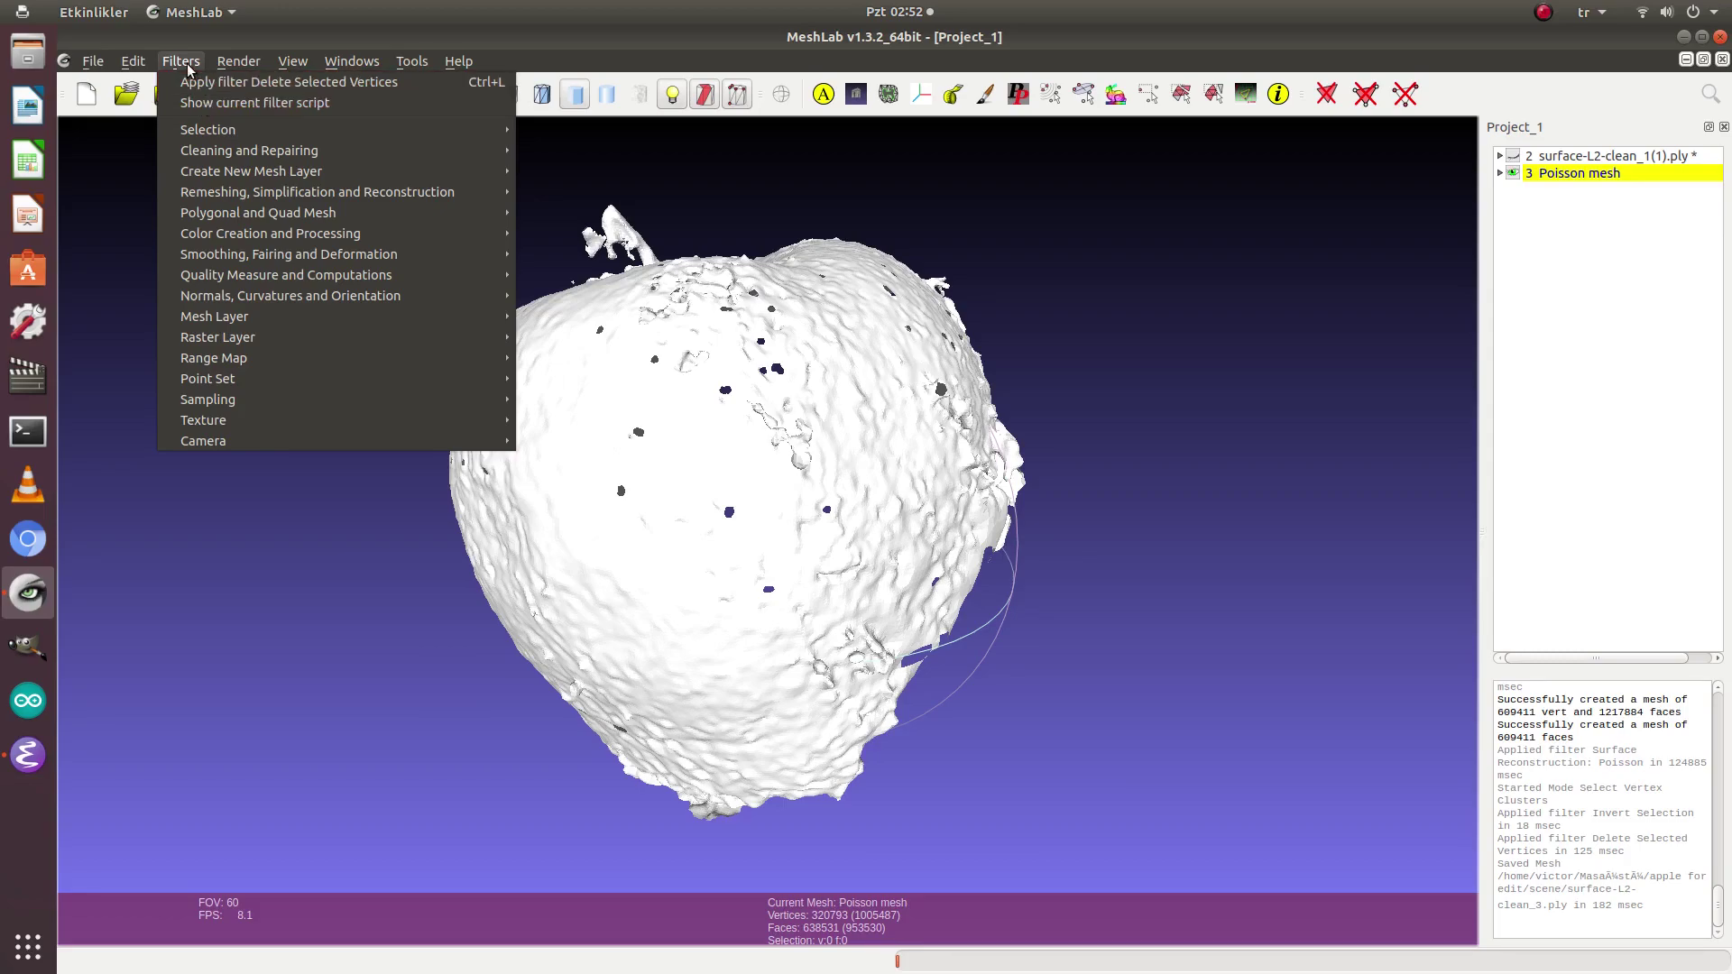
click(188, 69)
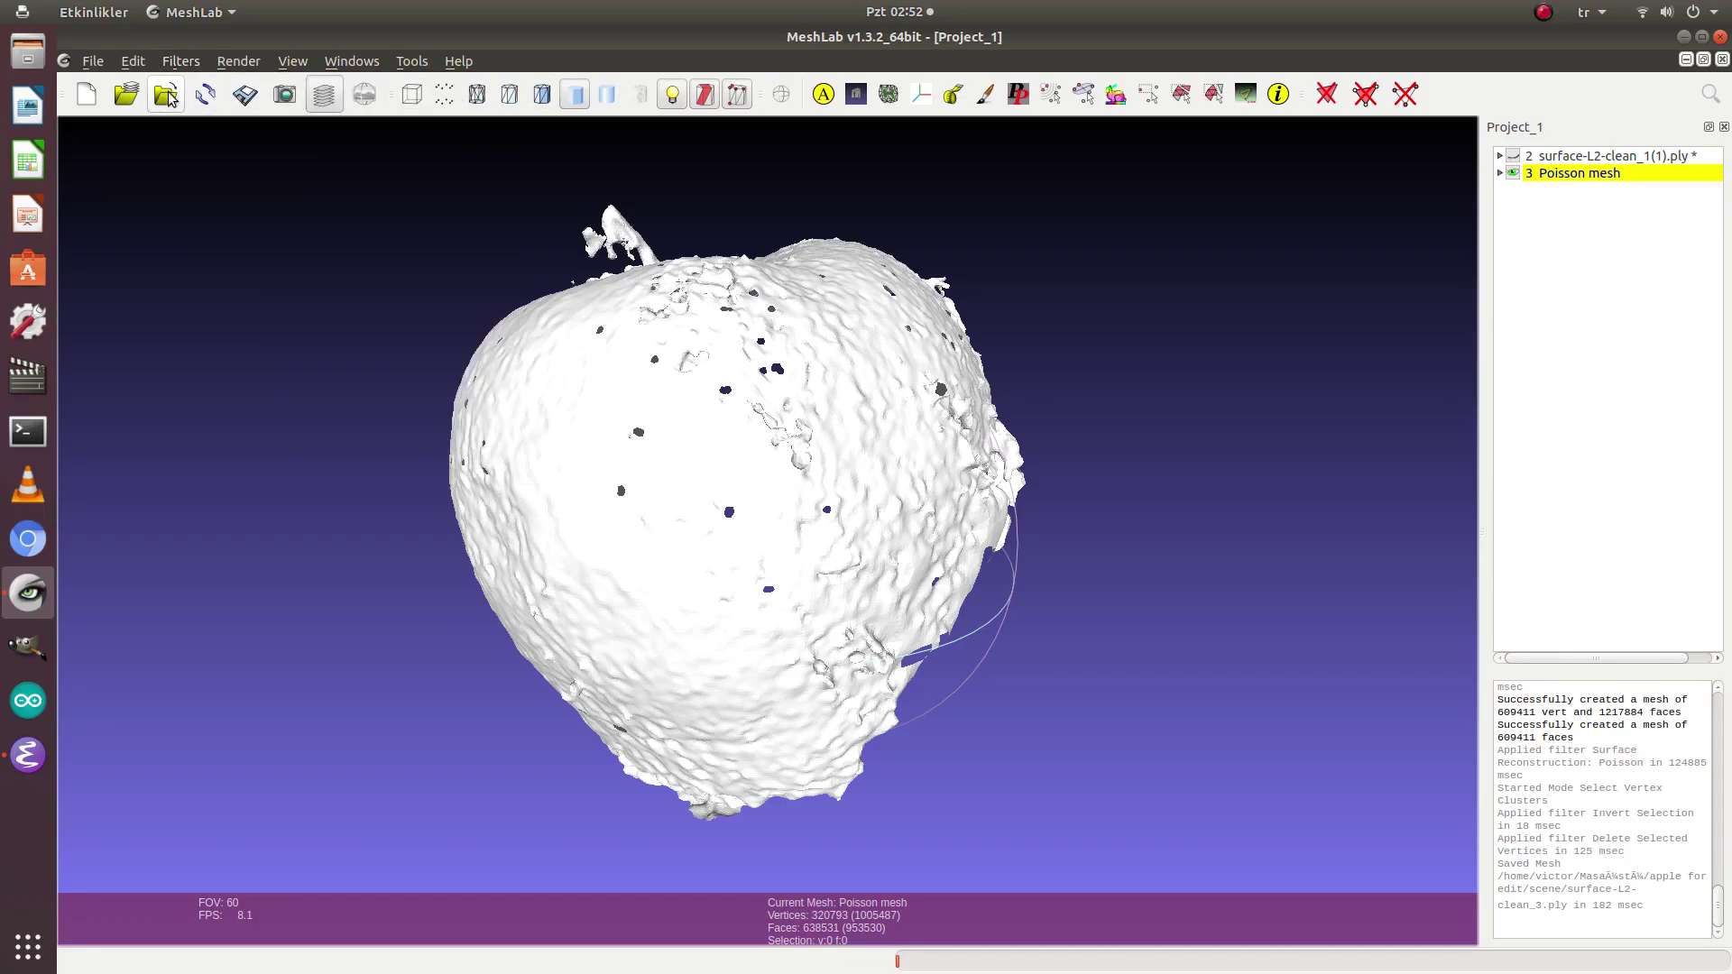
Step: Preview a Laplacian Smooth on the Poisson mesh with 3 smoothing steps, 1D Boundary Smoothing and Cotangent weighting on
click(180, 61)
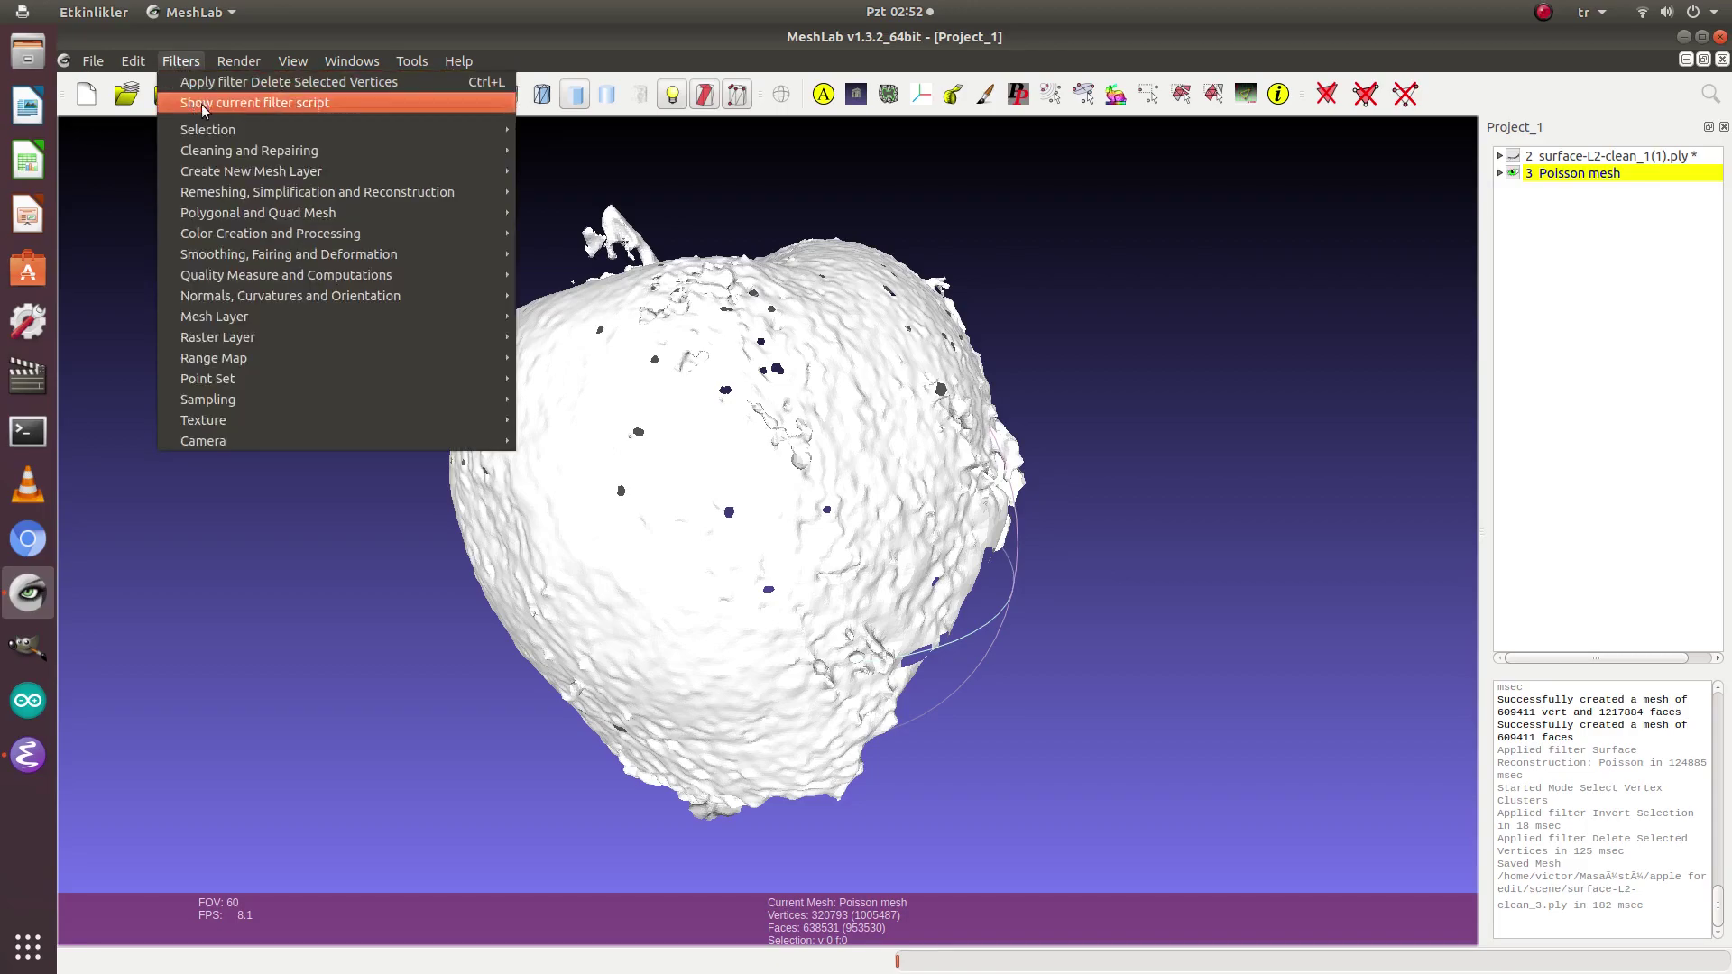
mouse_move(244, 151)
mouse_move(362, 197)
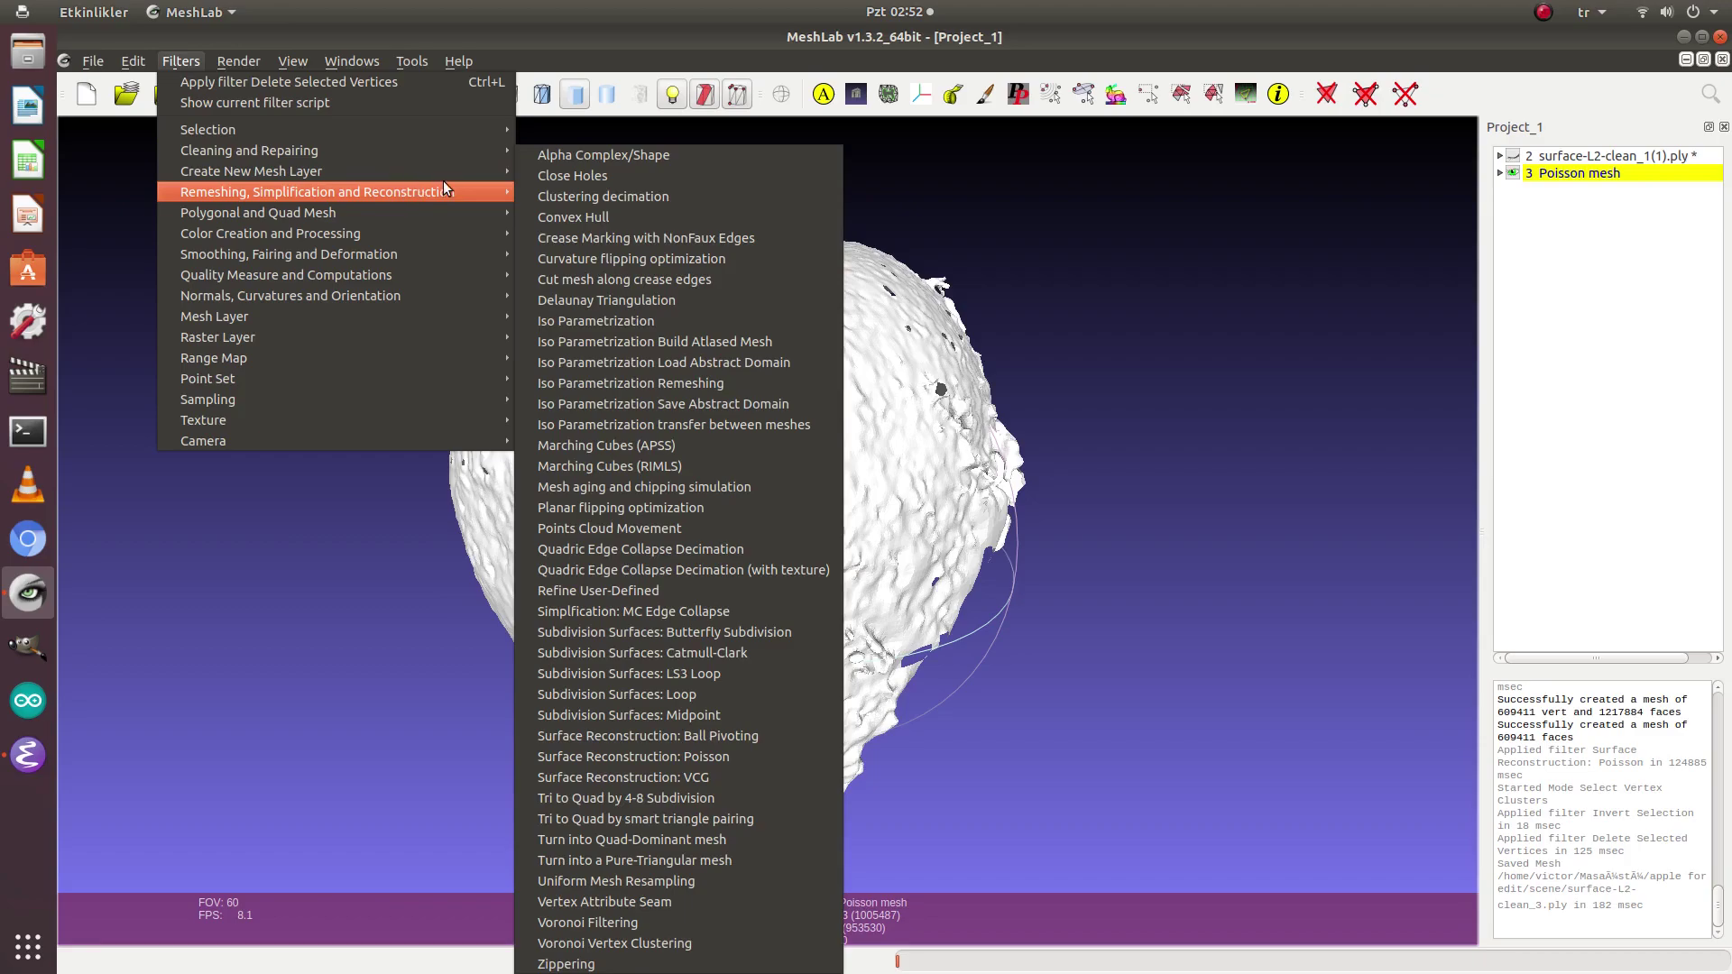
mouse_move(367, 256)
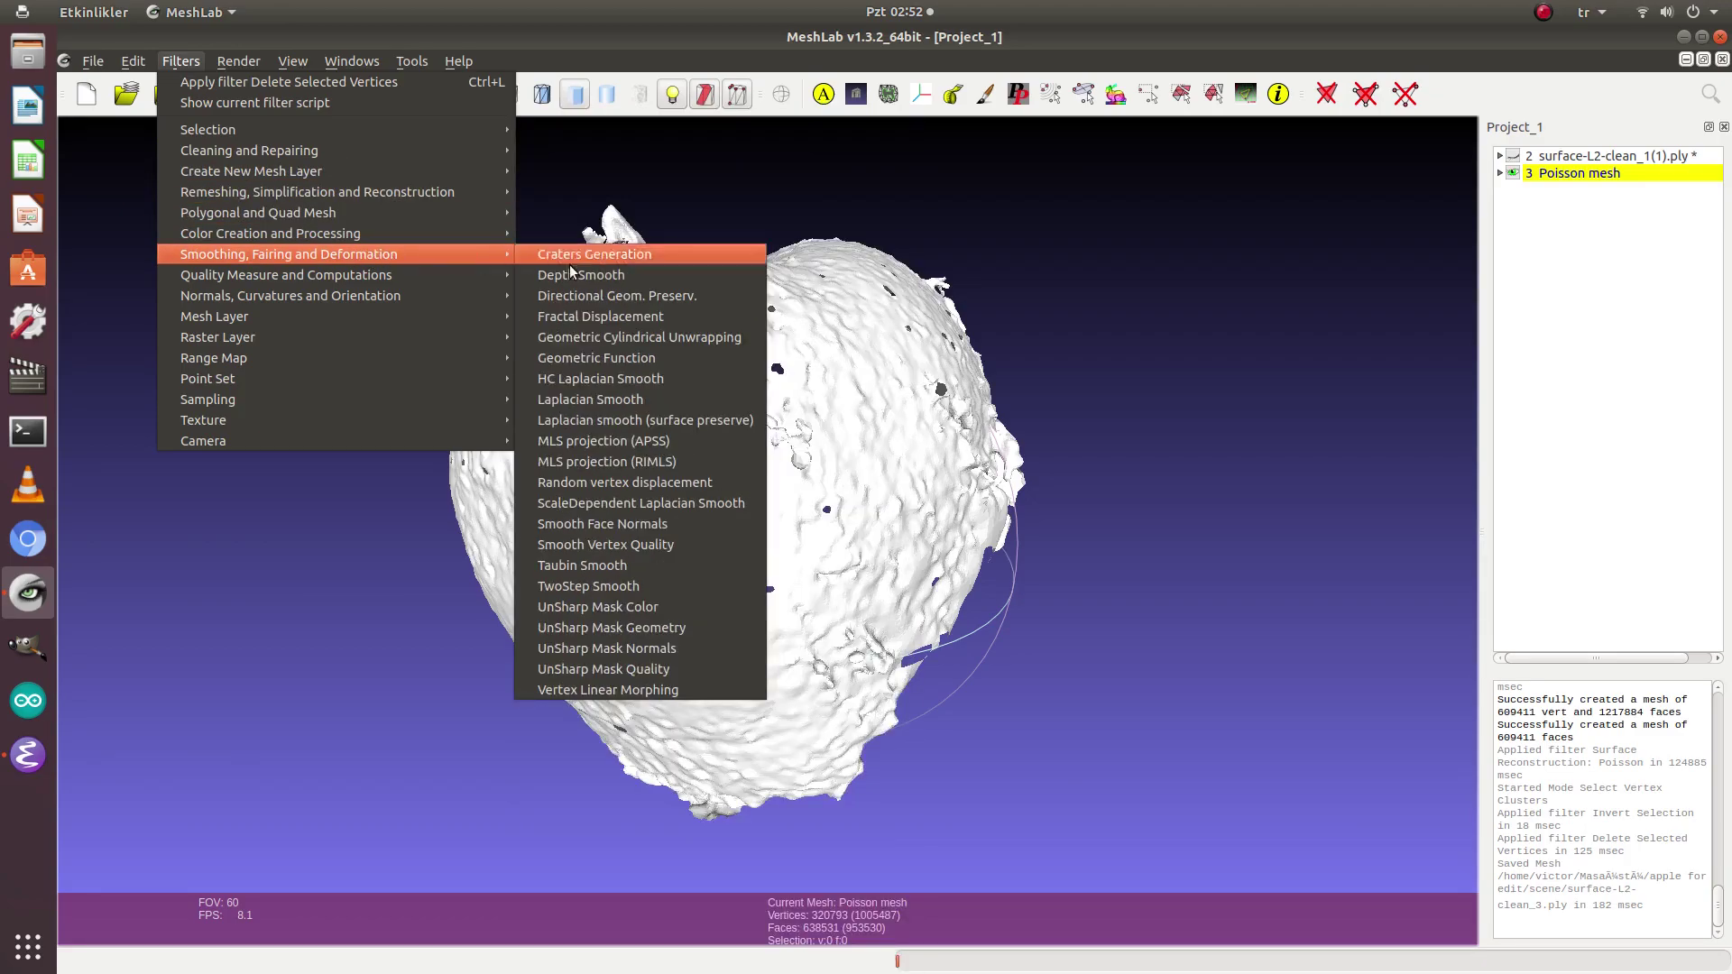
click(621, 401)
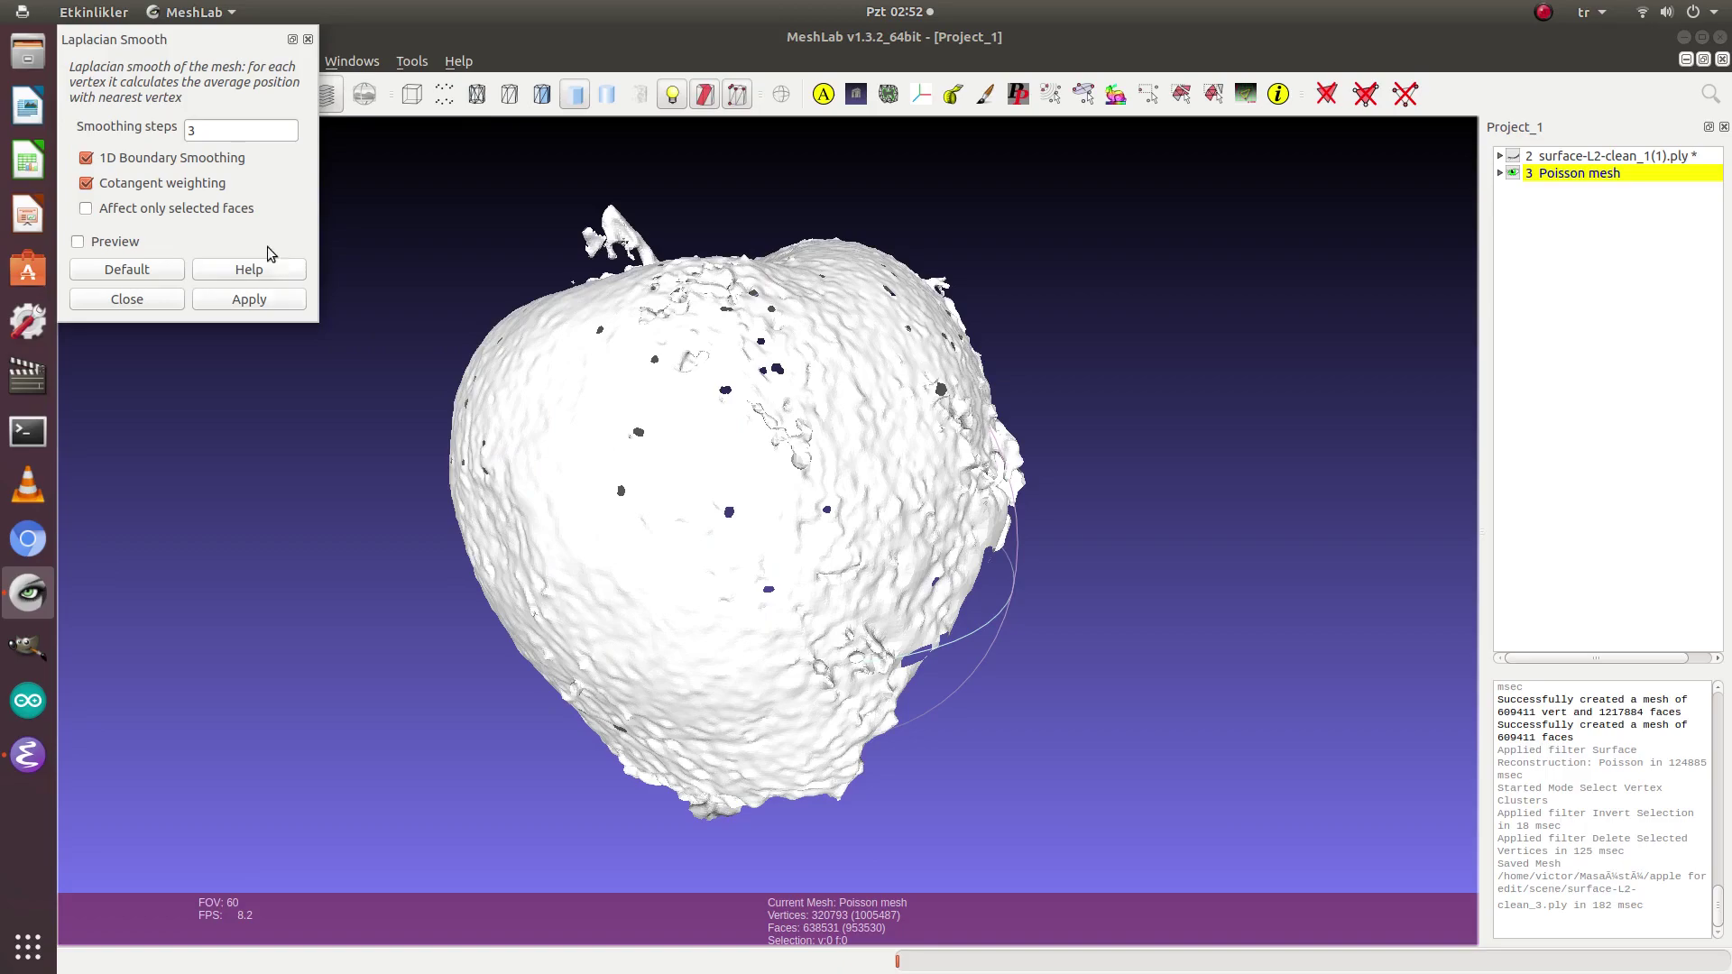
click(78, 243)
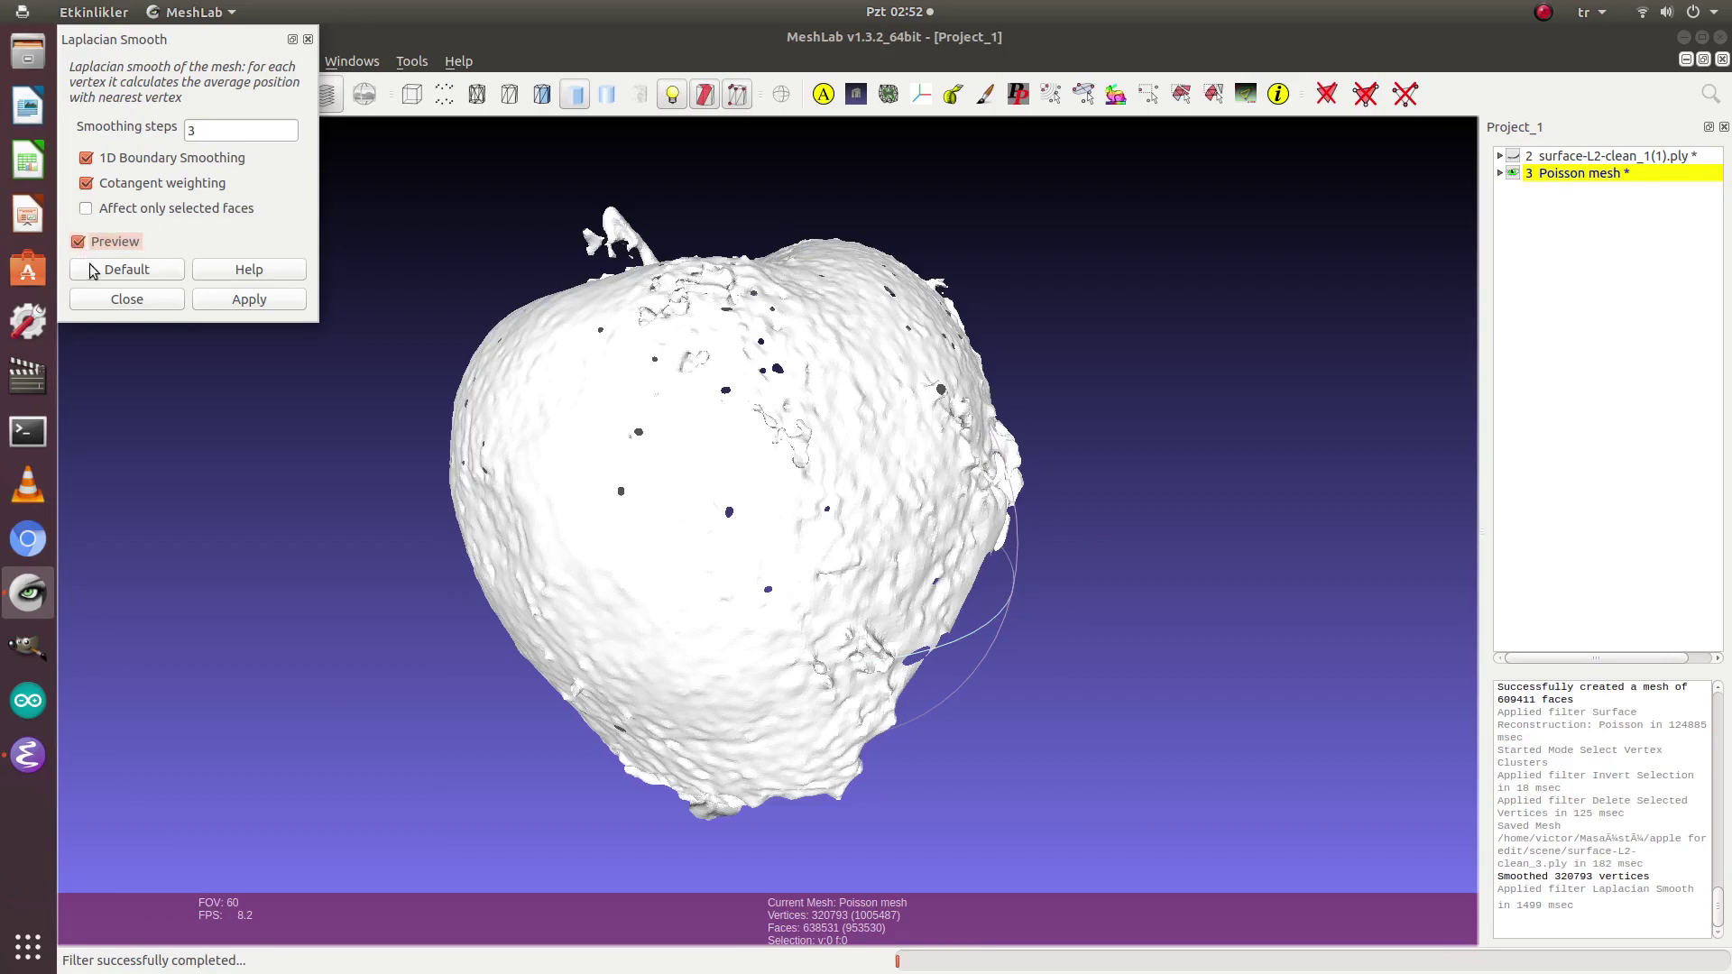
drag(424, 462, 668, 505)
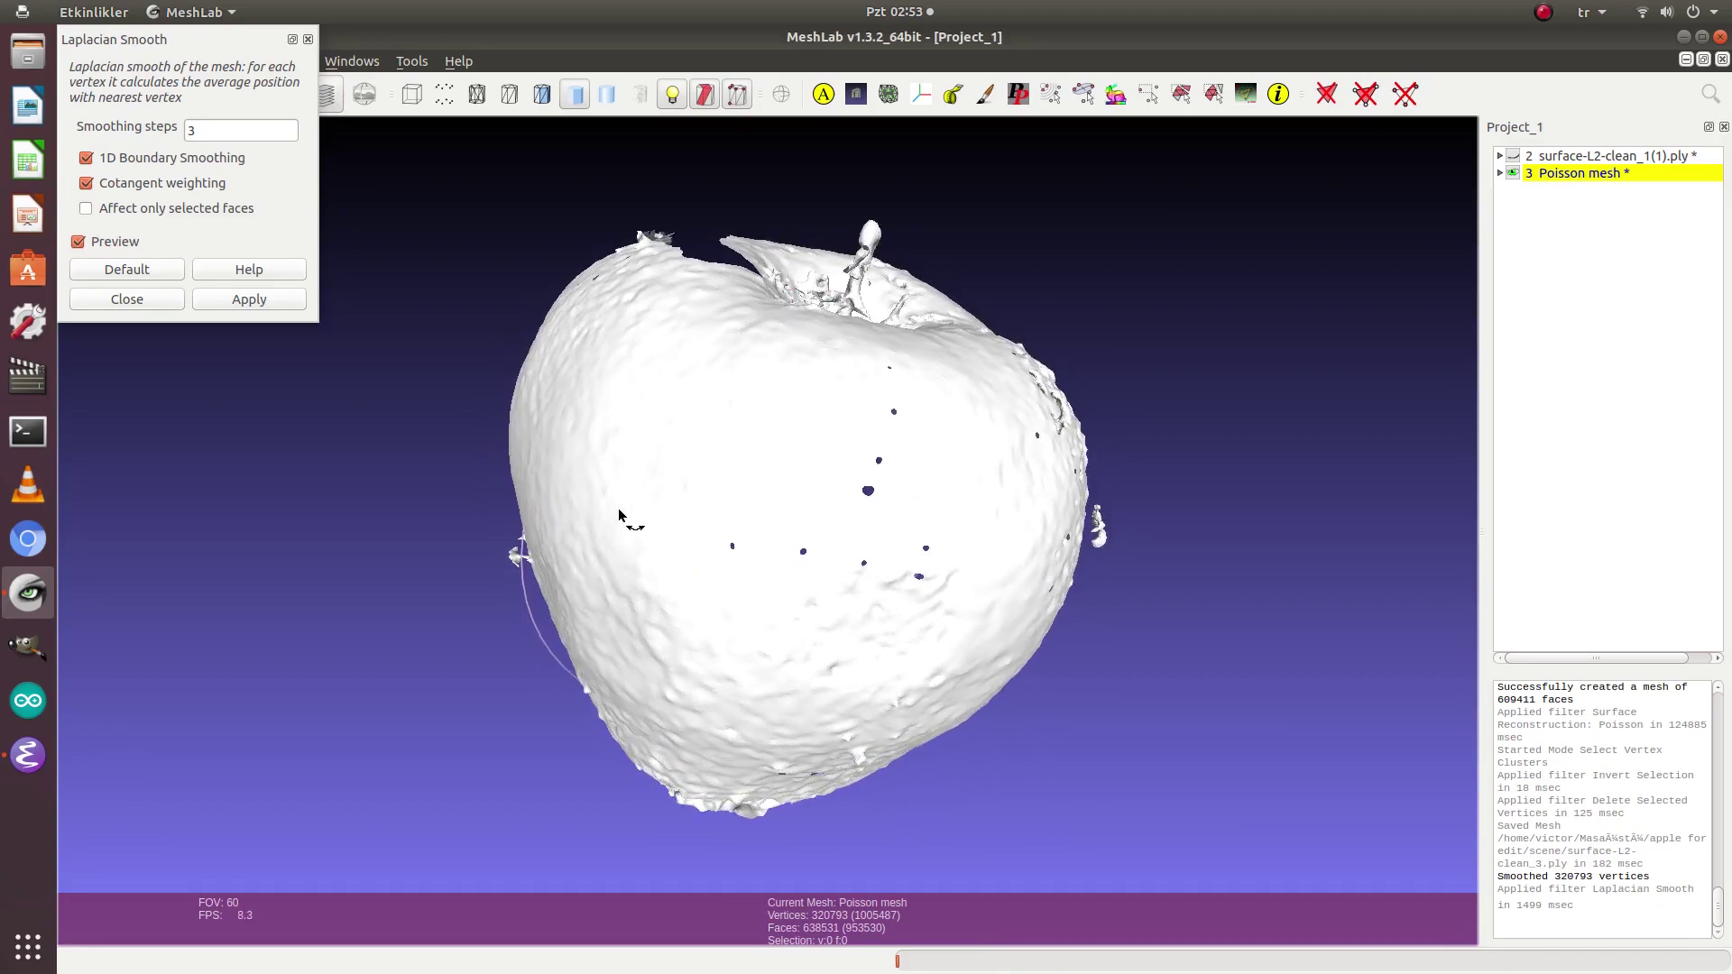
Step: Apply the Laplacian Smooth with 6 and again with 9 smoothing steps, and close the filter
double_click(199, 130)
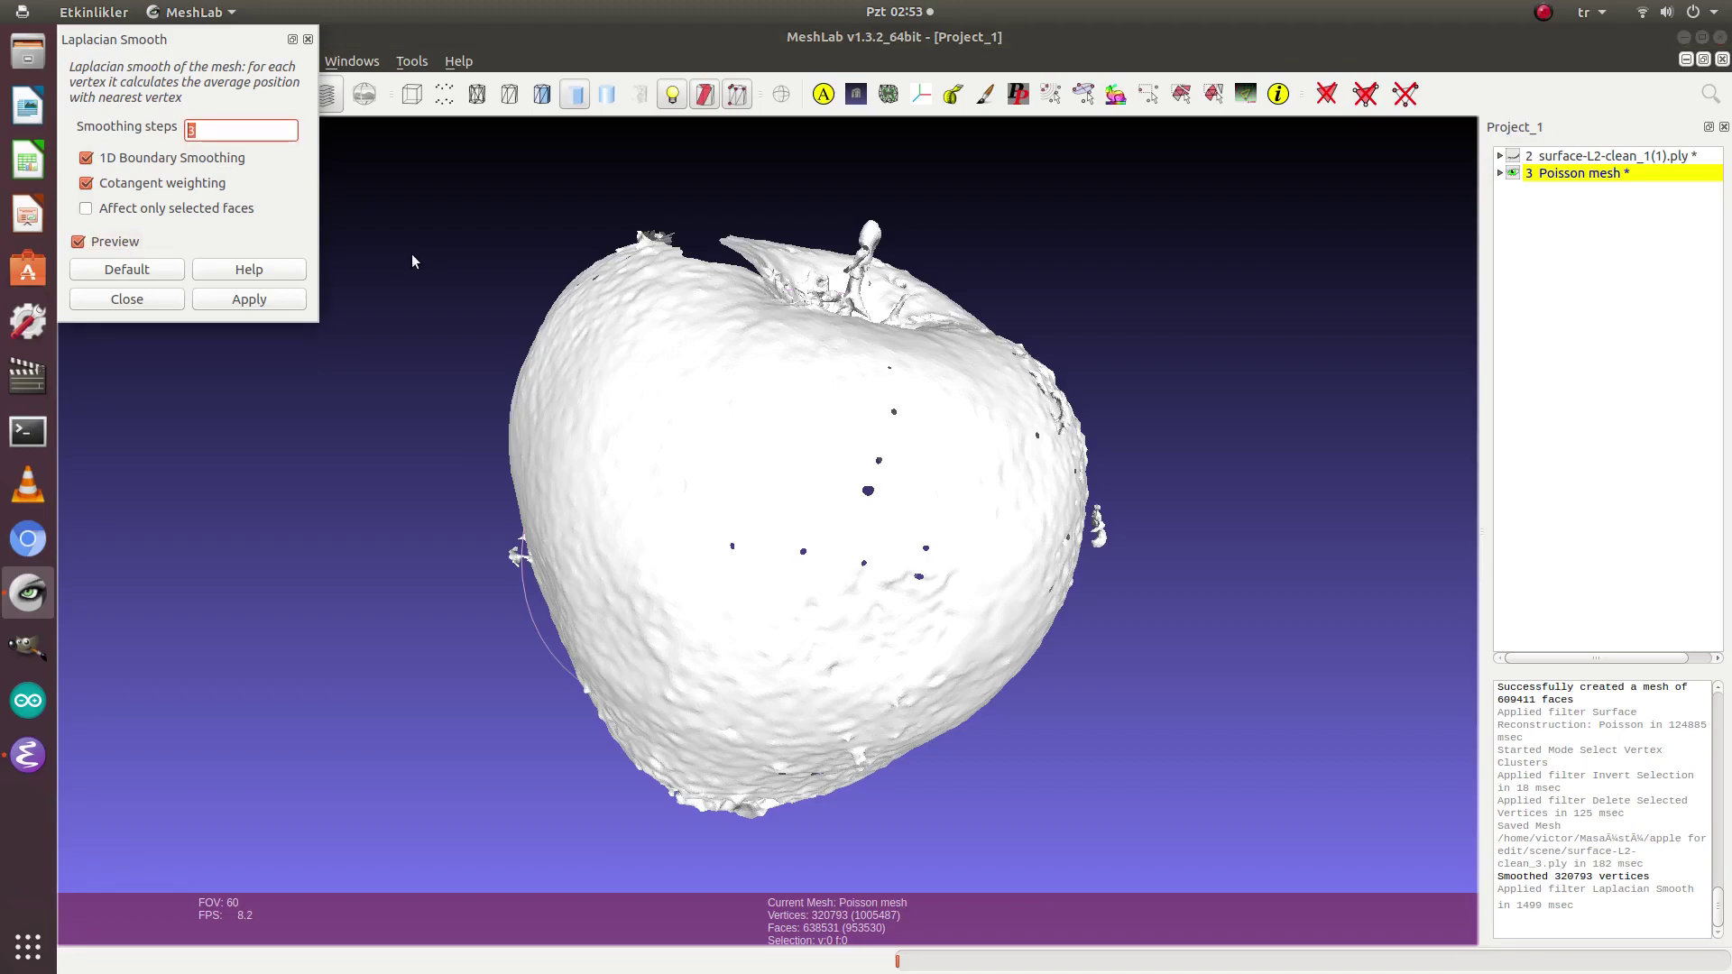
text(6)
click(252, 300)
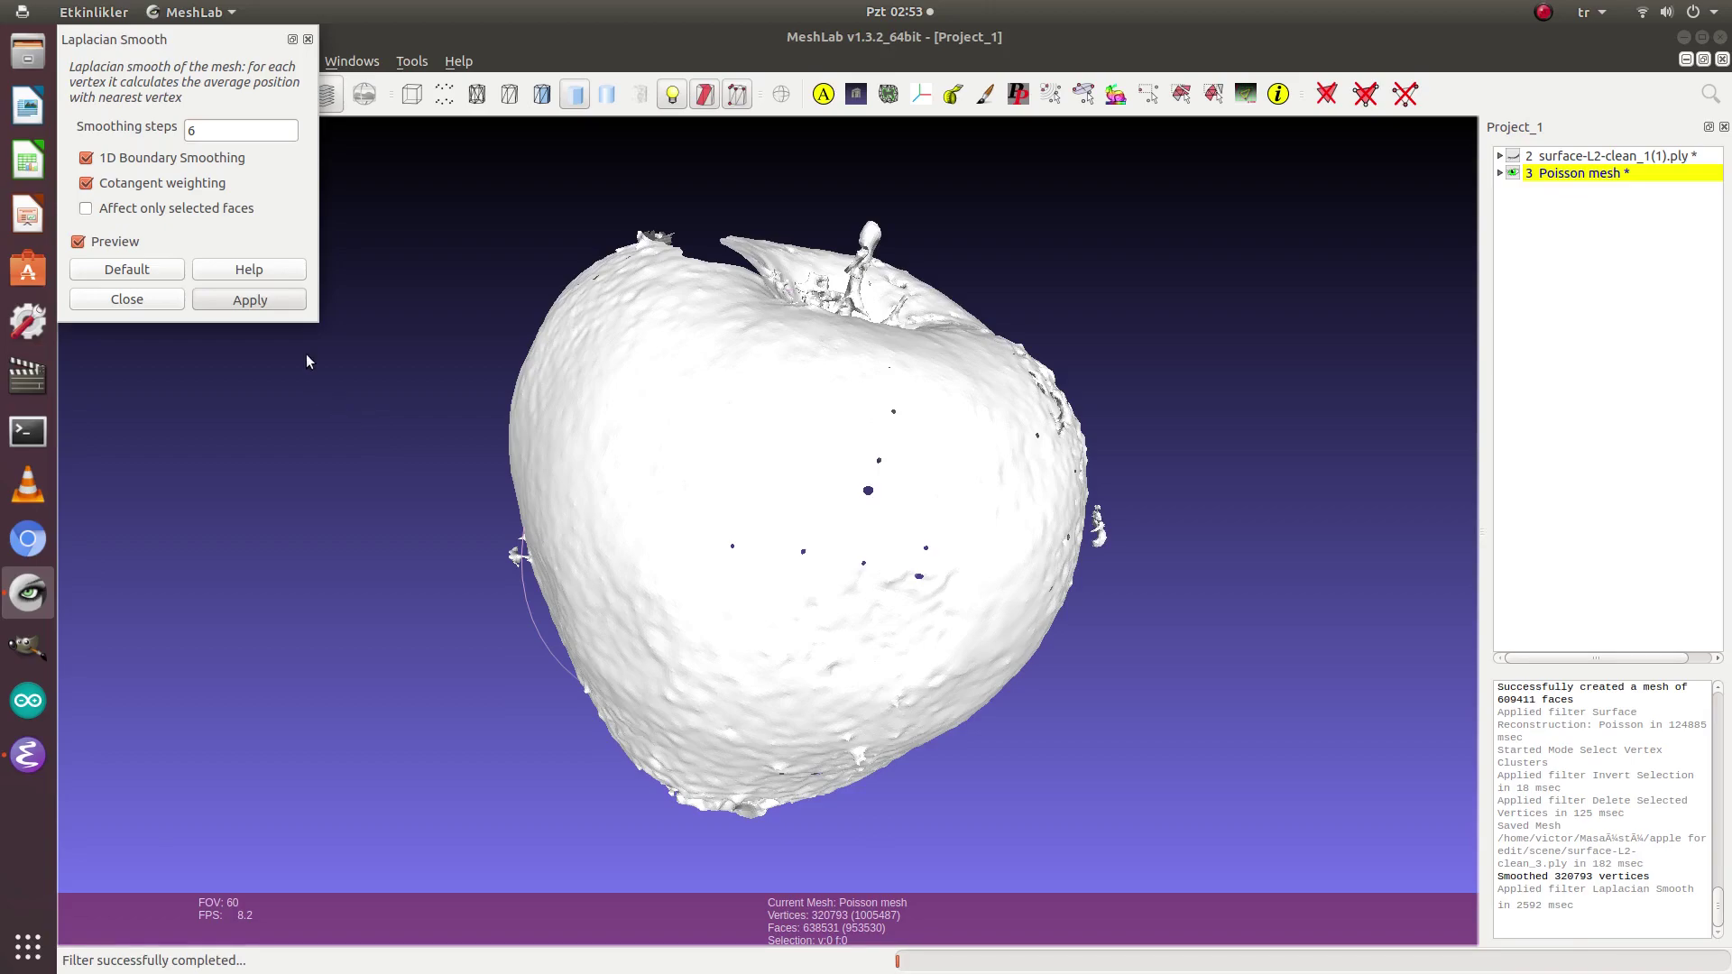
double_click(197, 131)
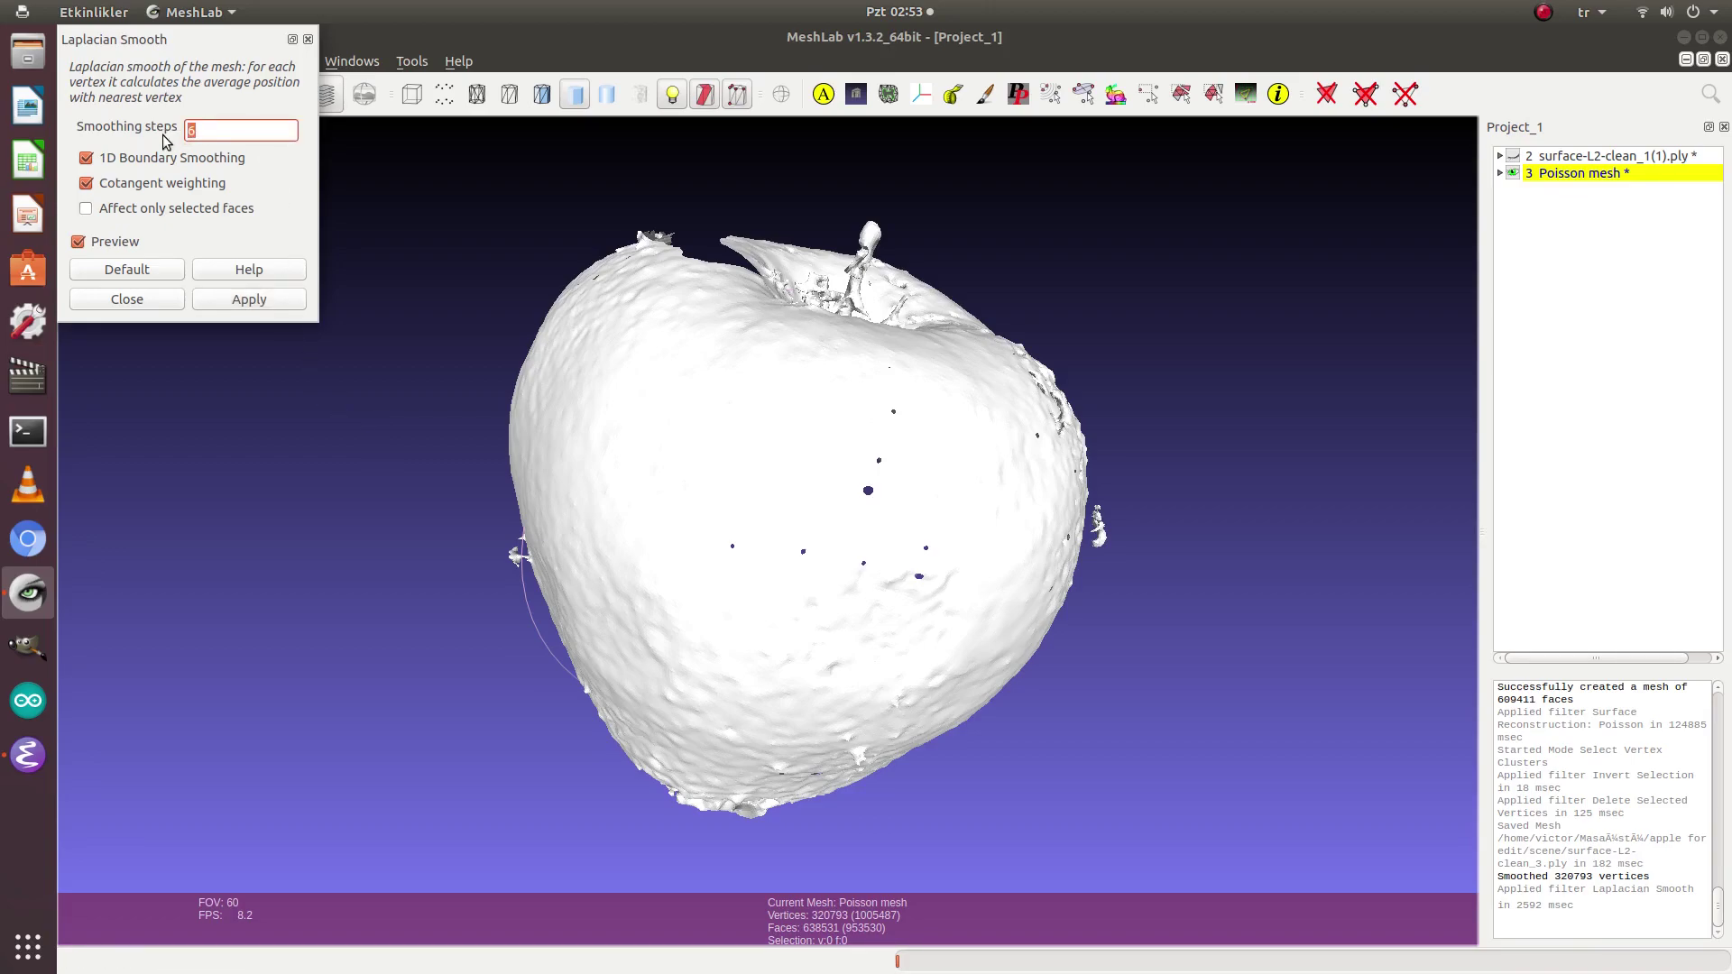
text(9)
click(262, 302)
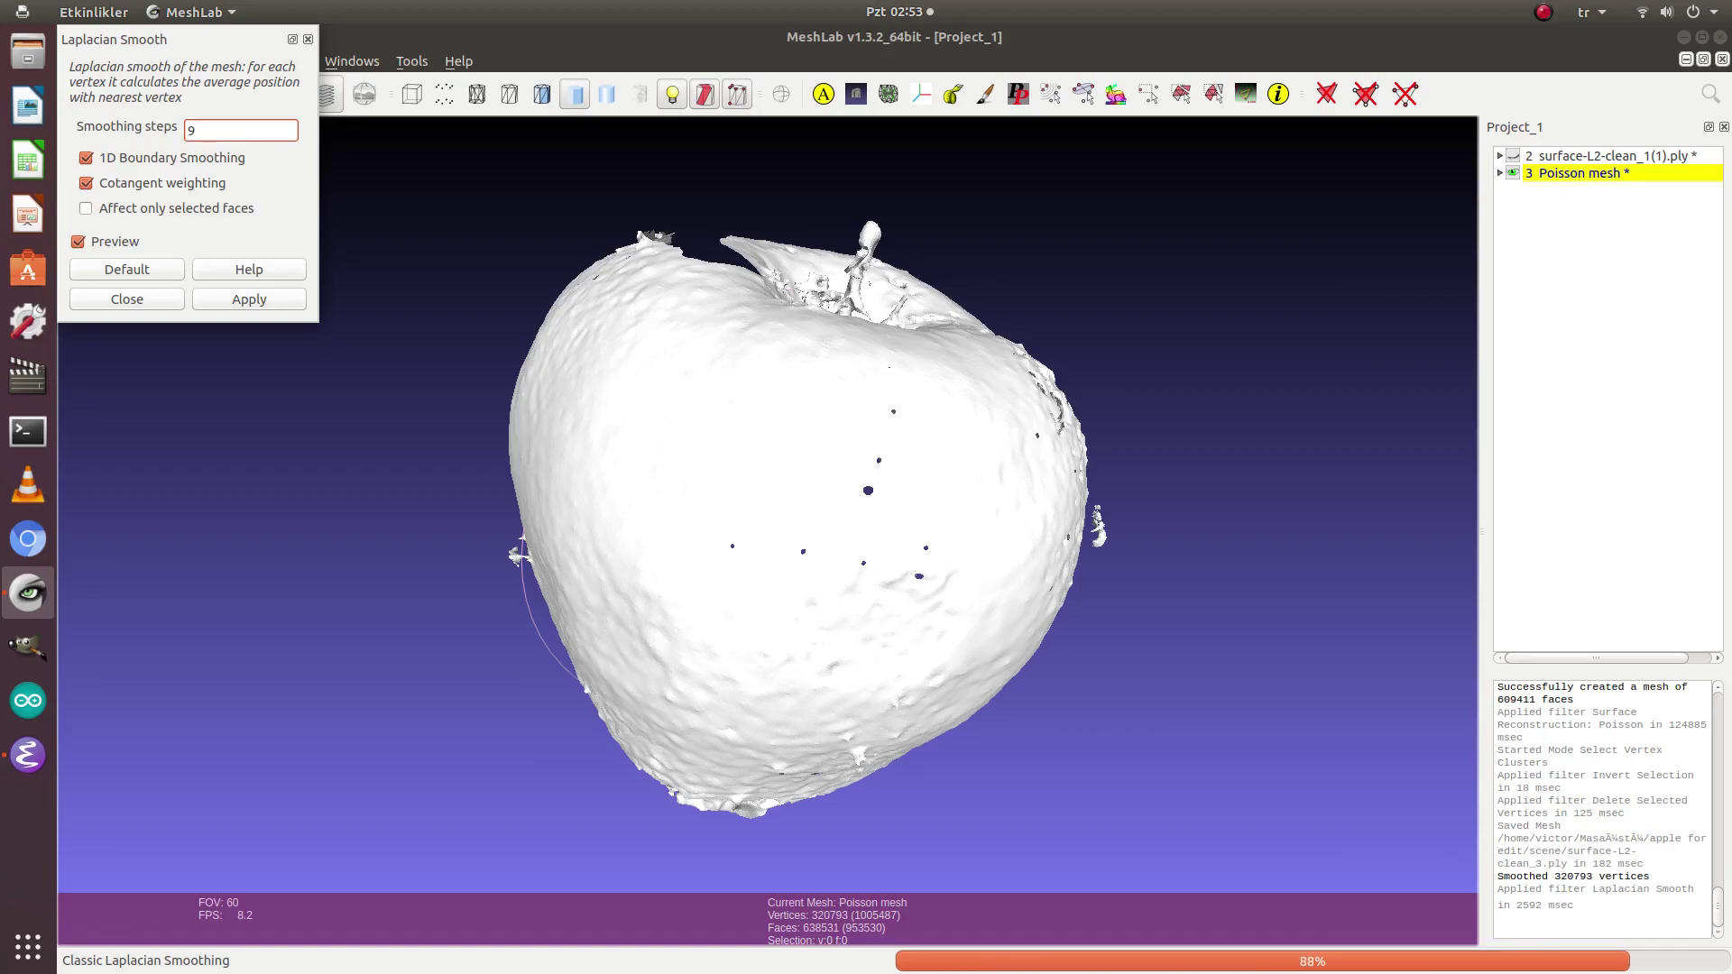
click(128, 299)
Step: Export the smoothed Poisson mesh in STL format as surface-L2-clean_3.stl with binary encoding
drag(961, 464, 578, 500)
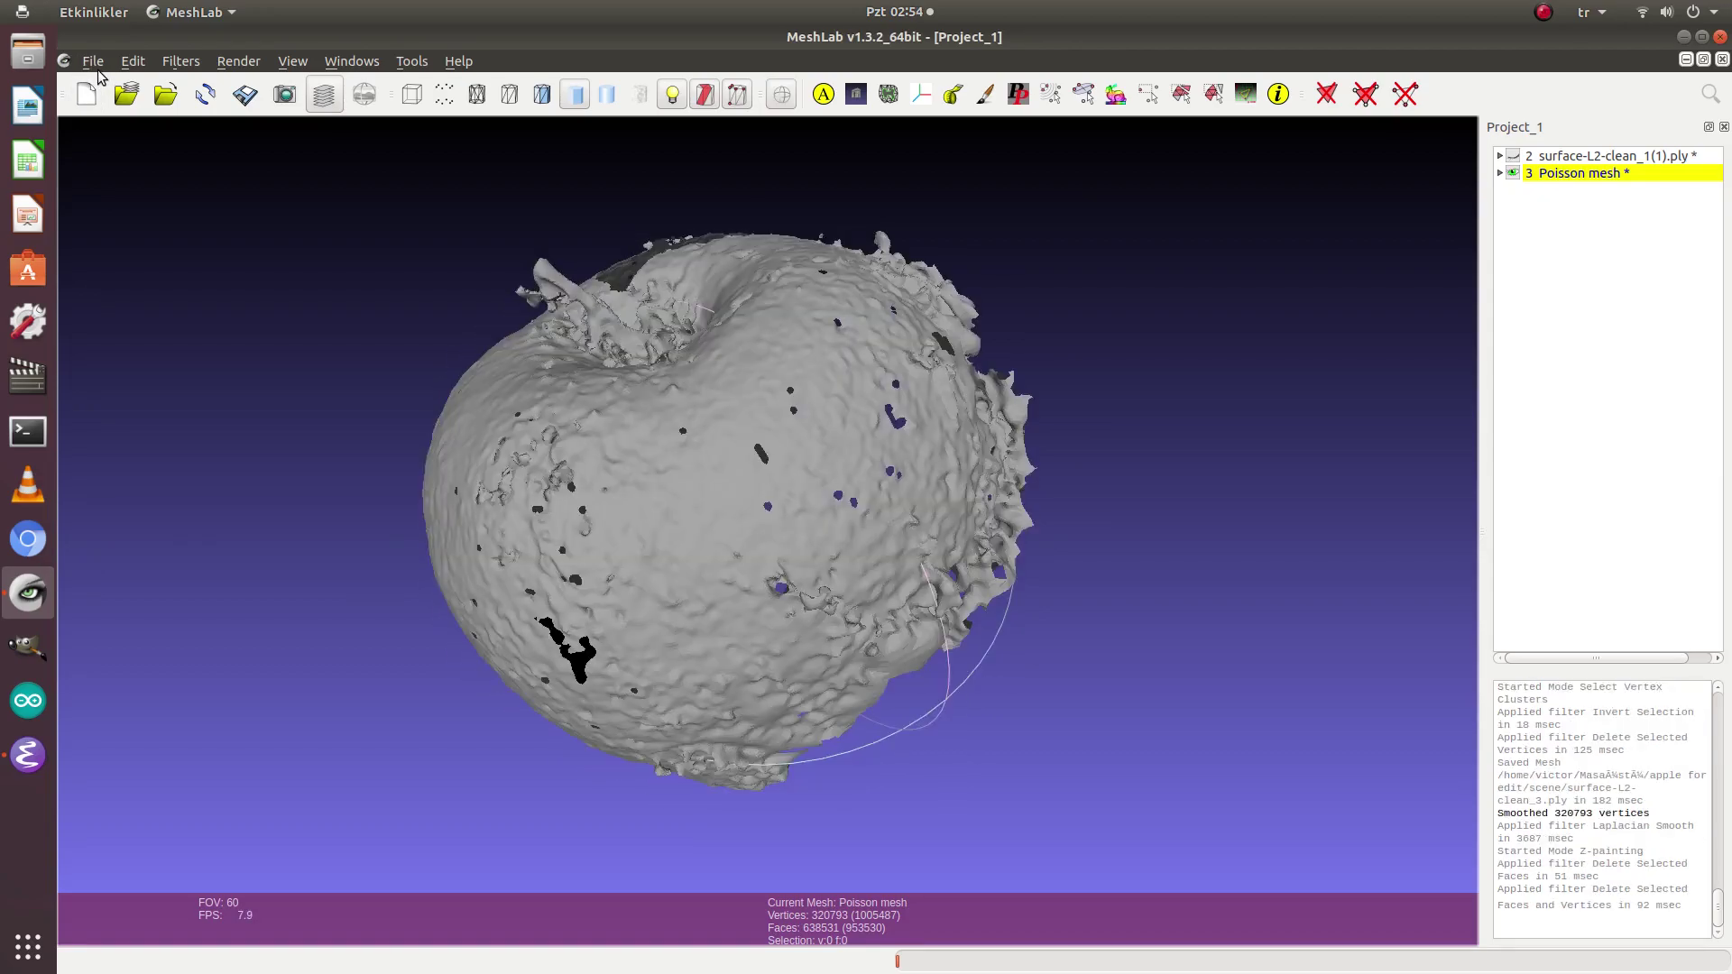
click(97, 68)
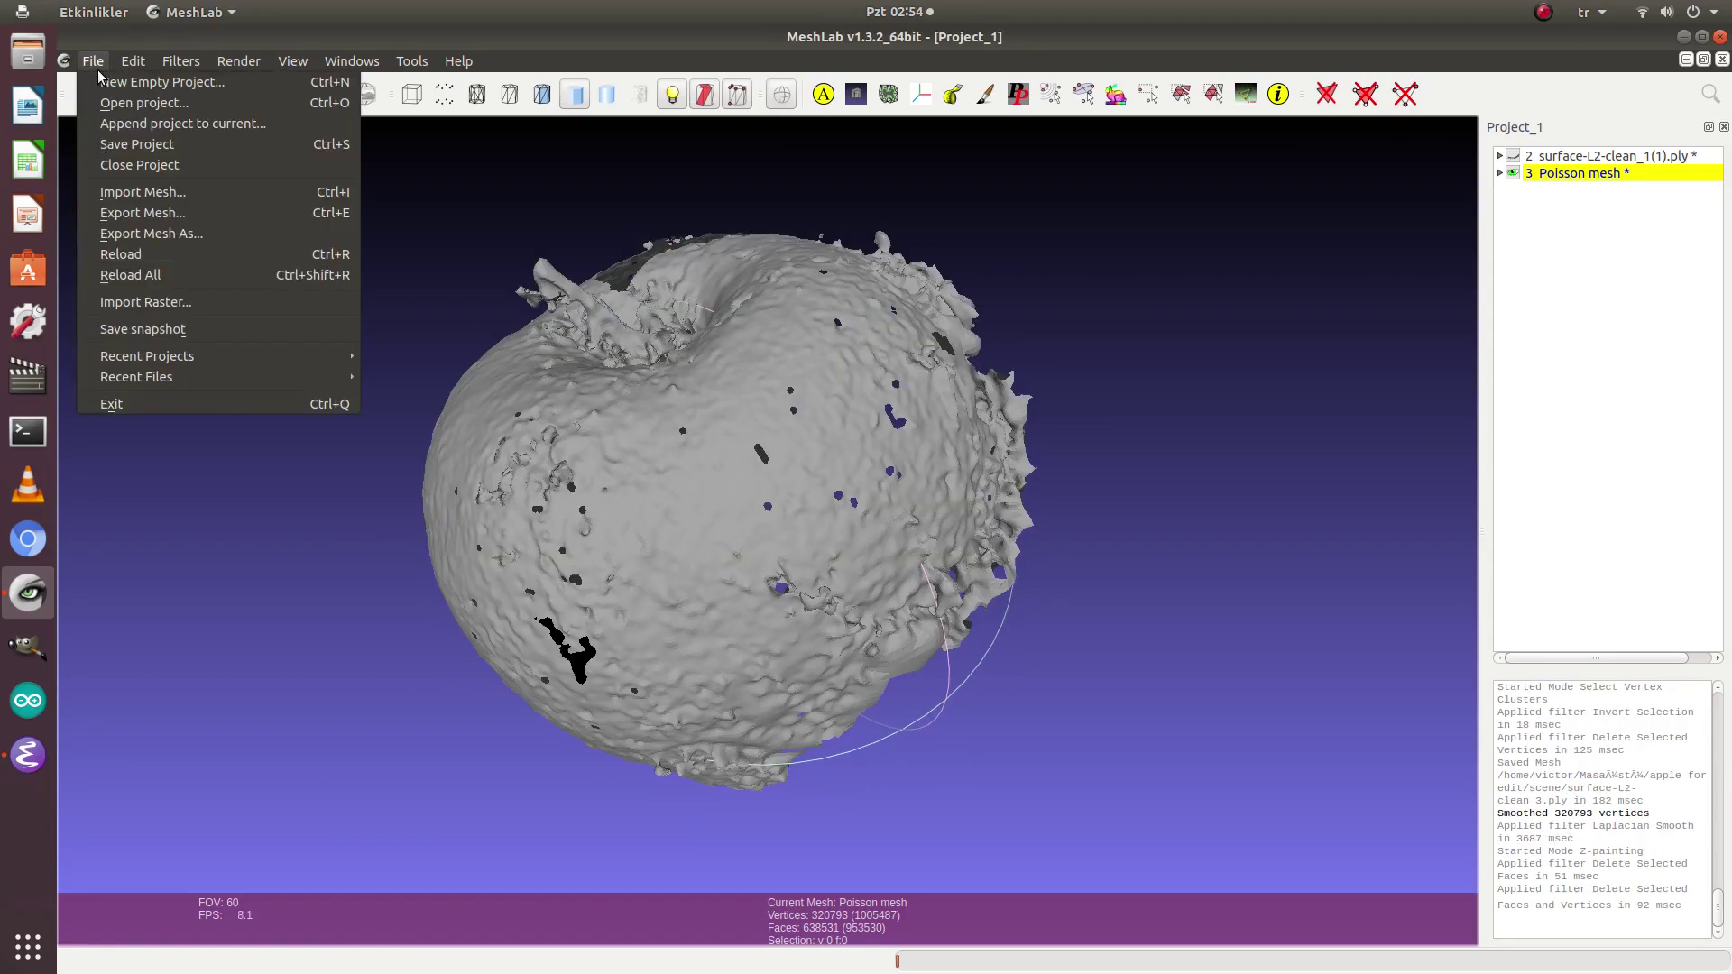
click(170, 235)
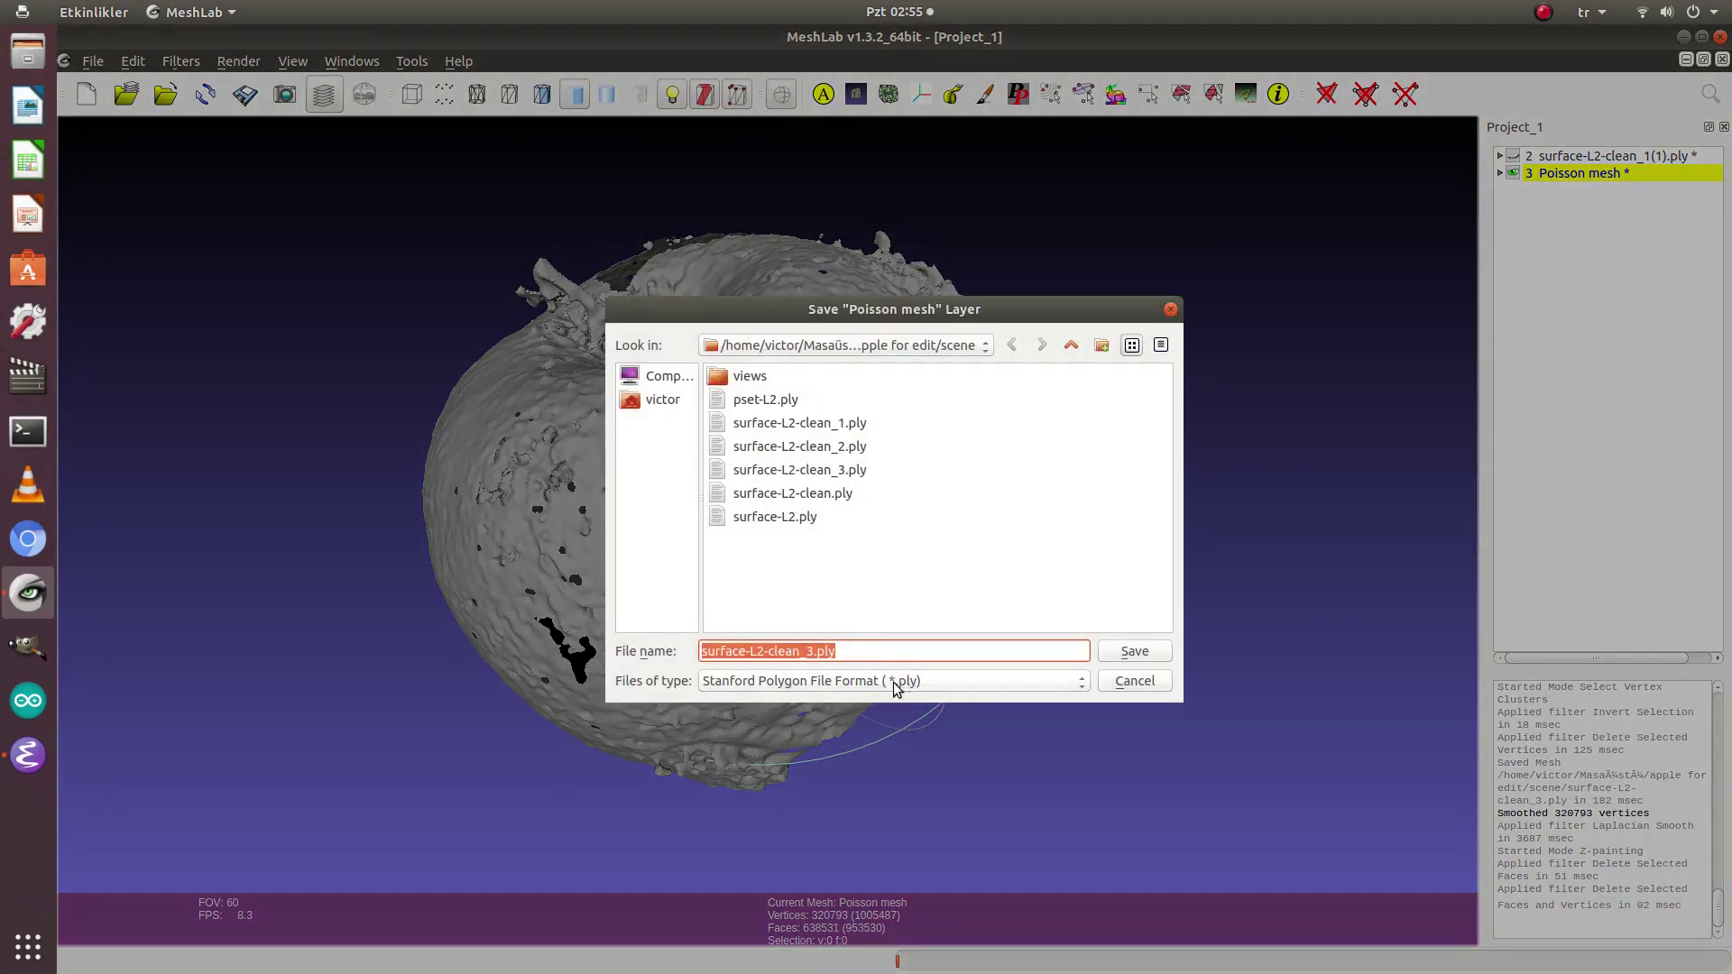
click(840, 685)
click(820, 694)
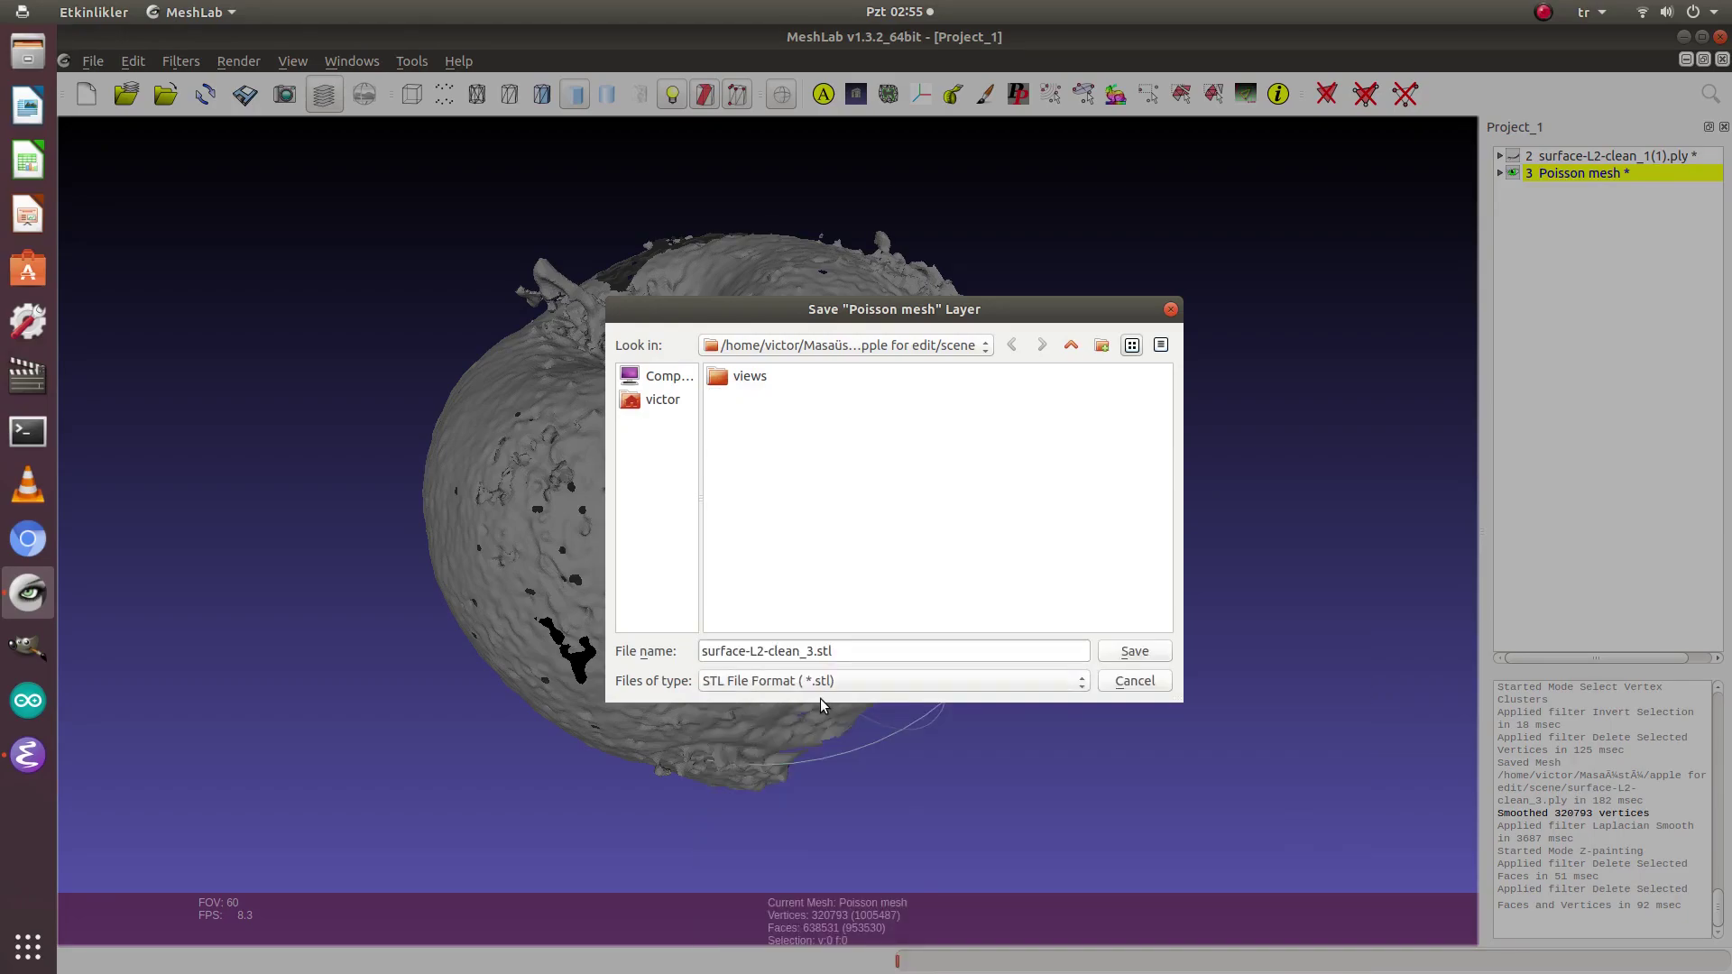
click(1140, 653)
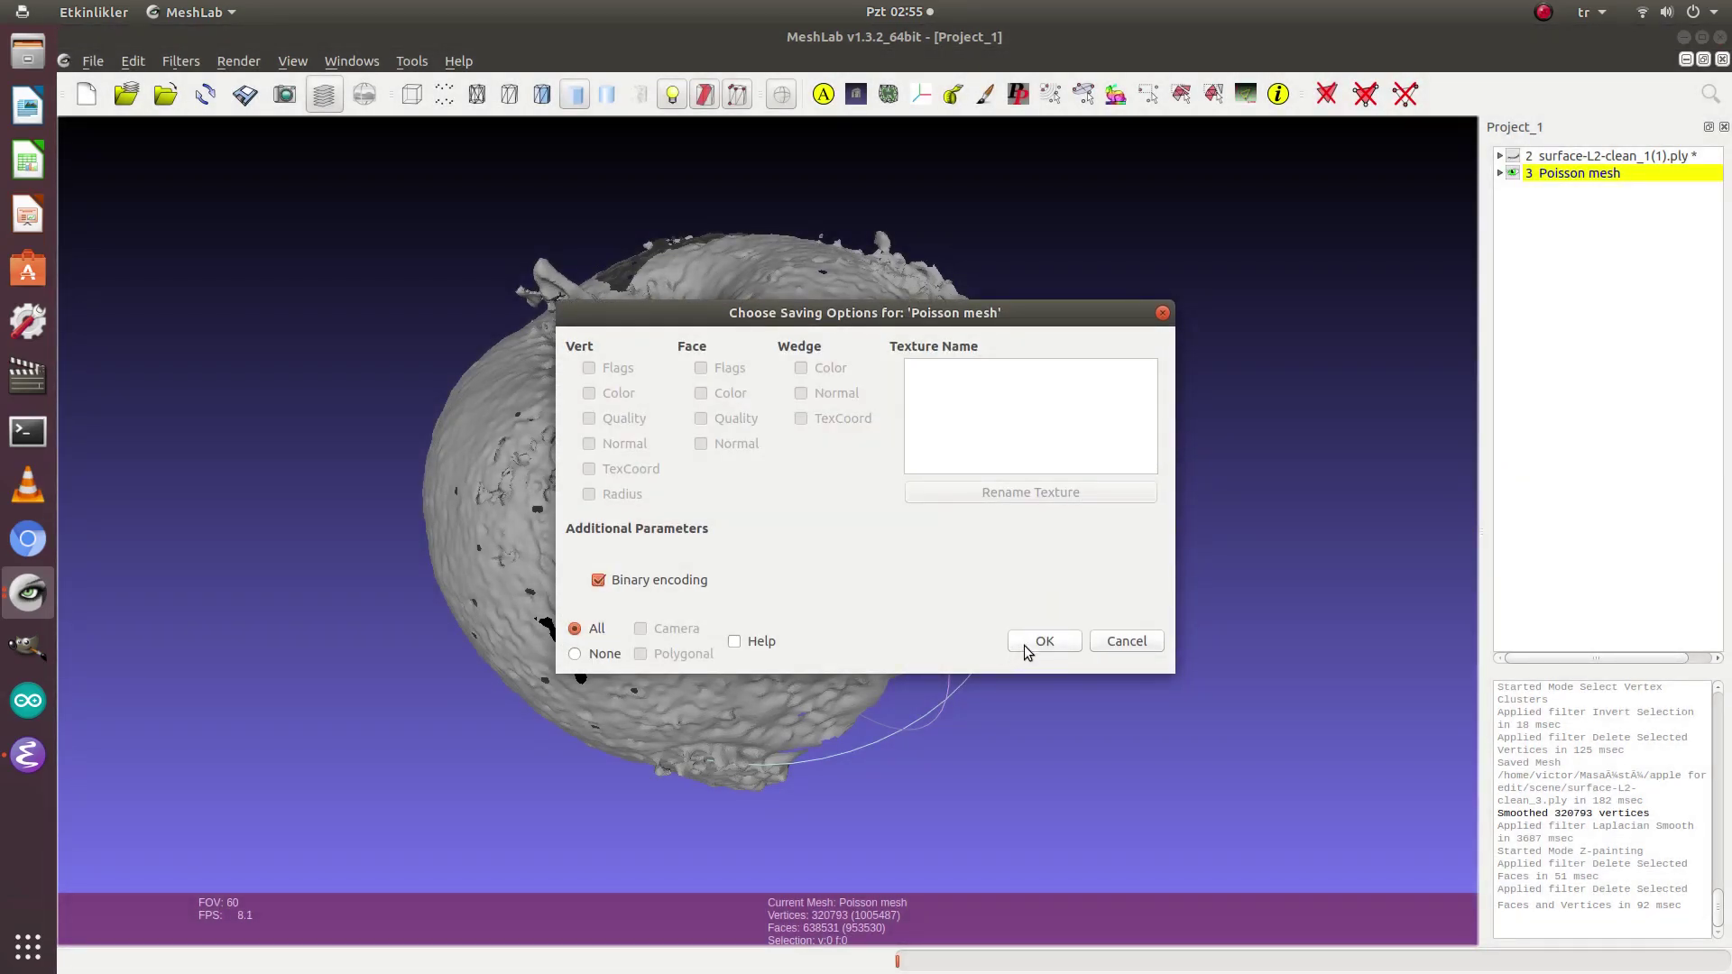
click(1061, 646)
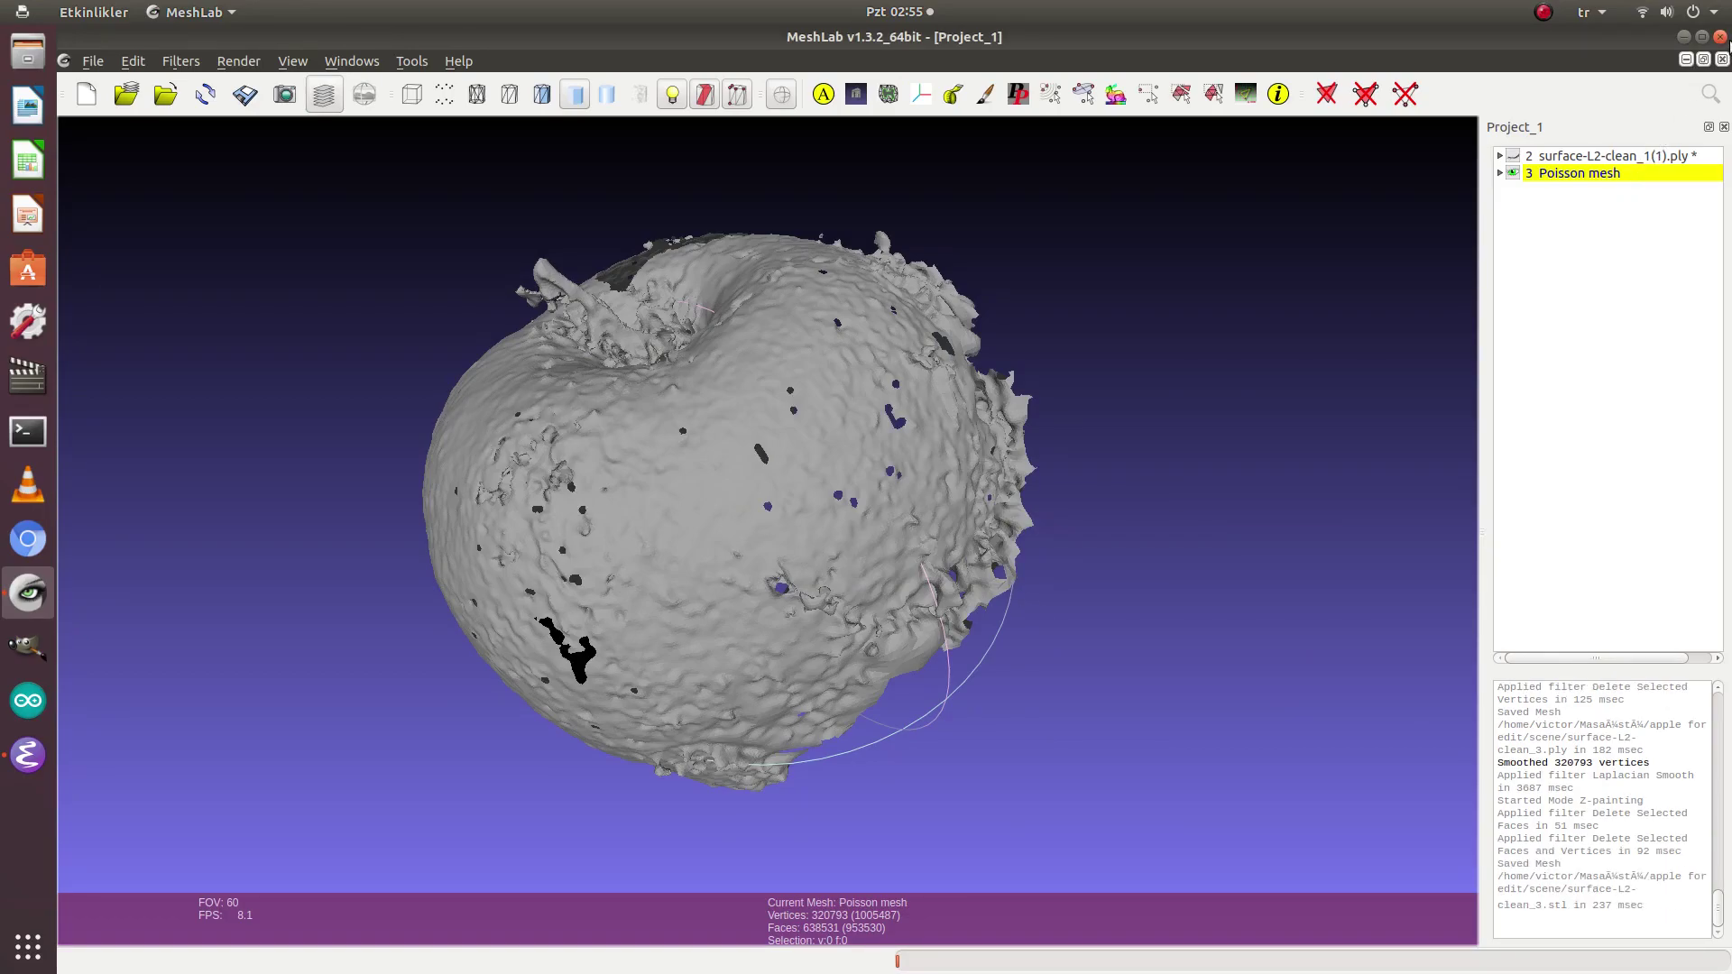
Step: Switch from MeshLab to SculptGL in Chromium and clear the default sphere from the scene
click(1721, 38)
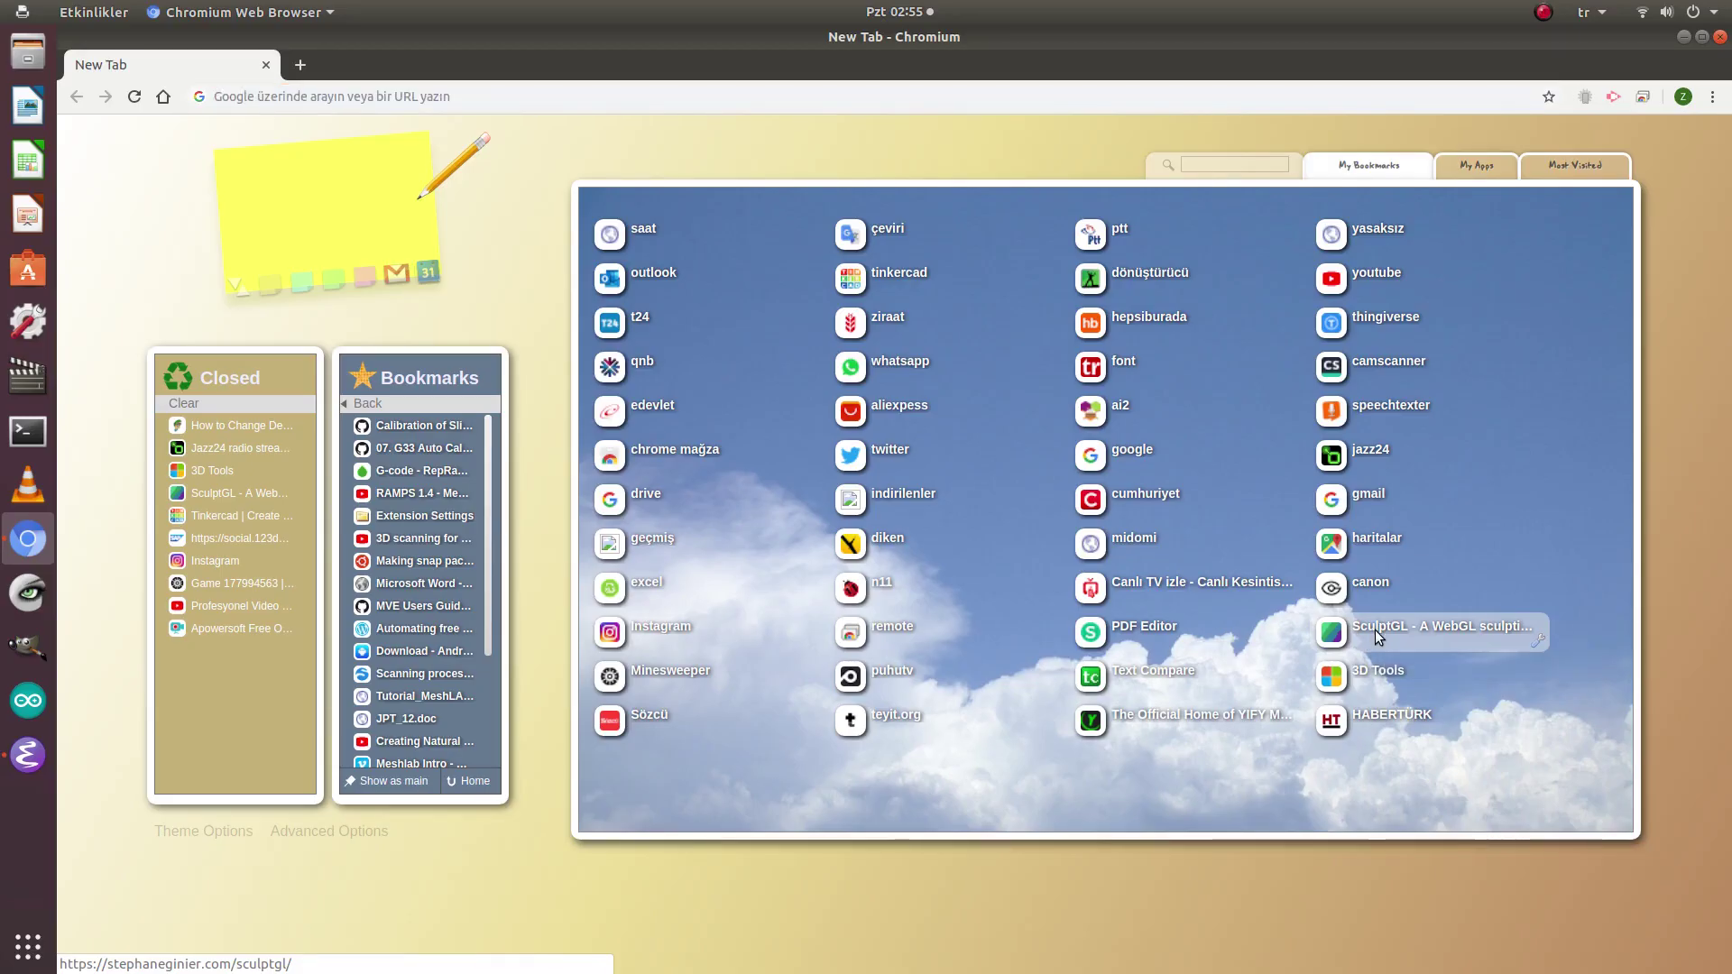
click(1378, 634)
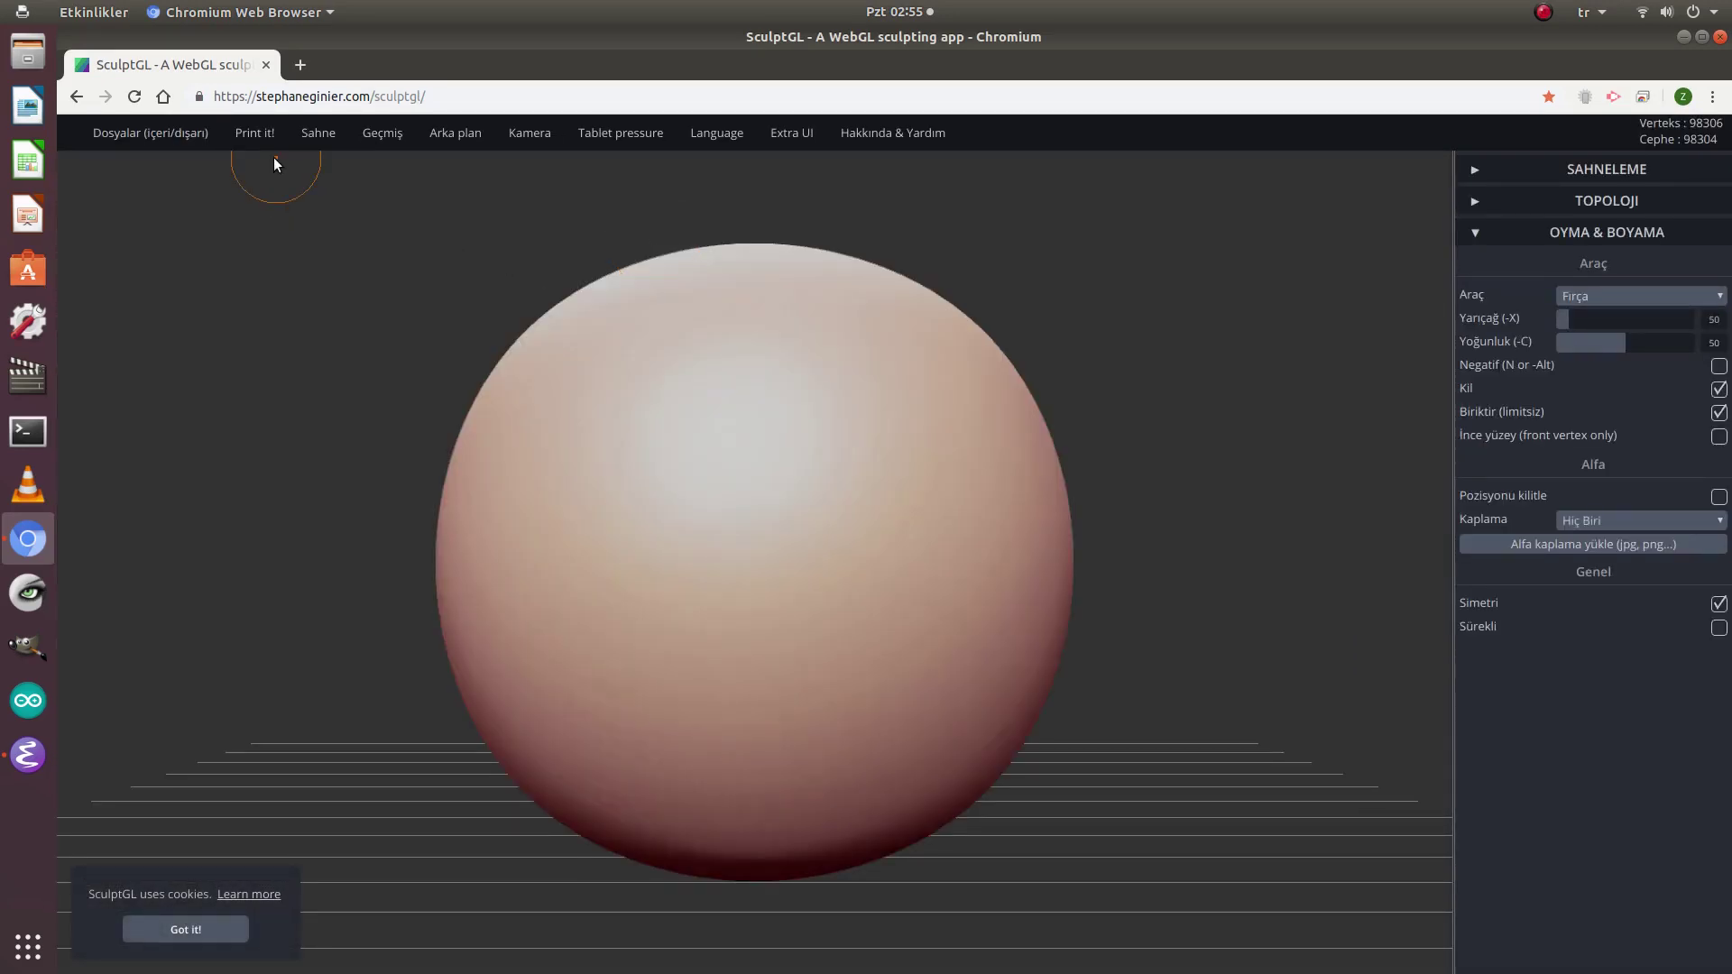
mouse_move(320, 136)
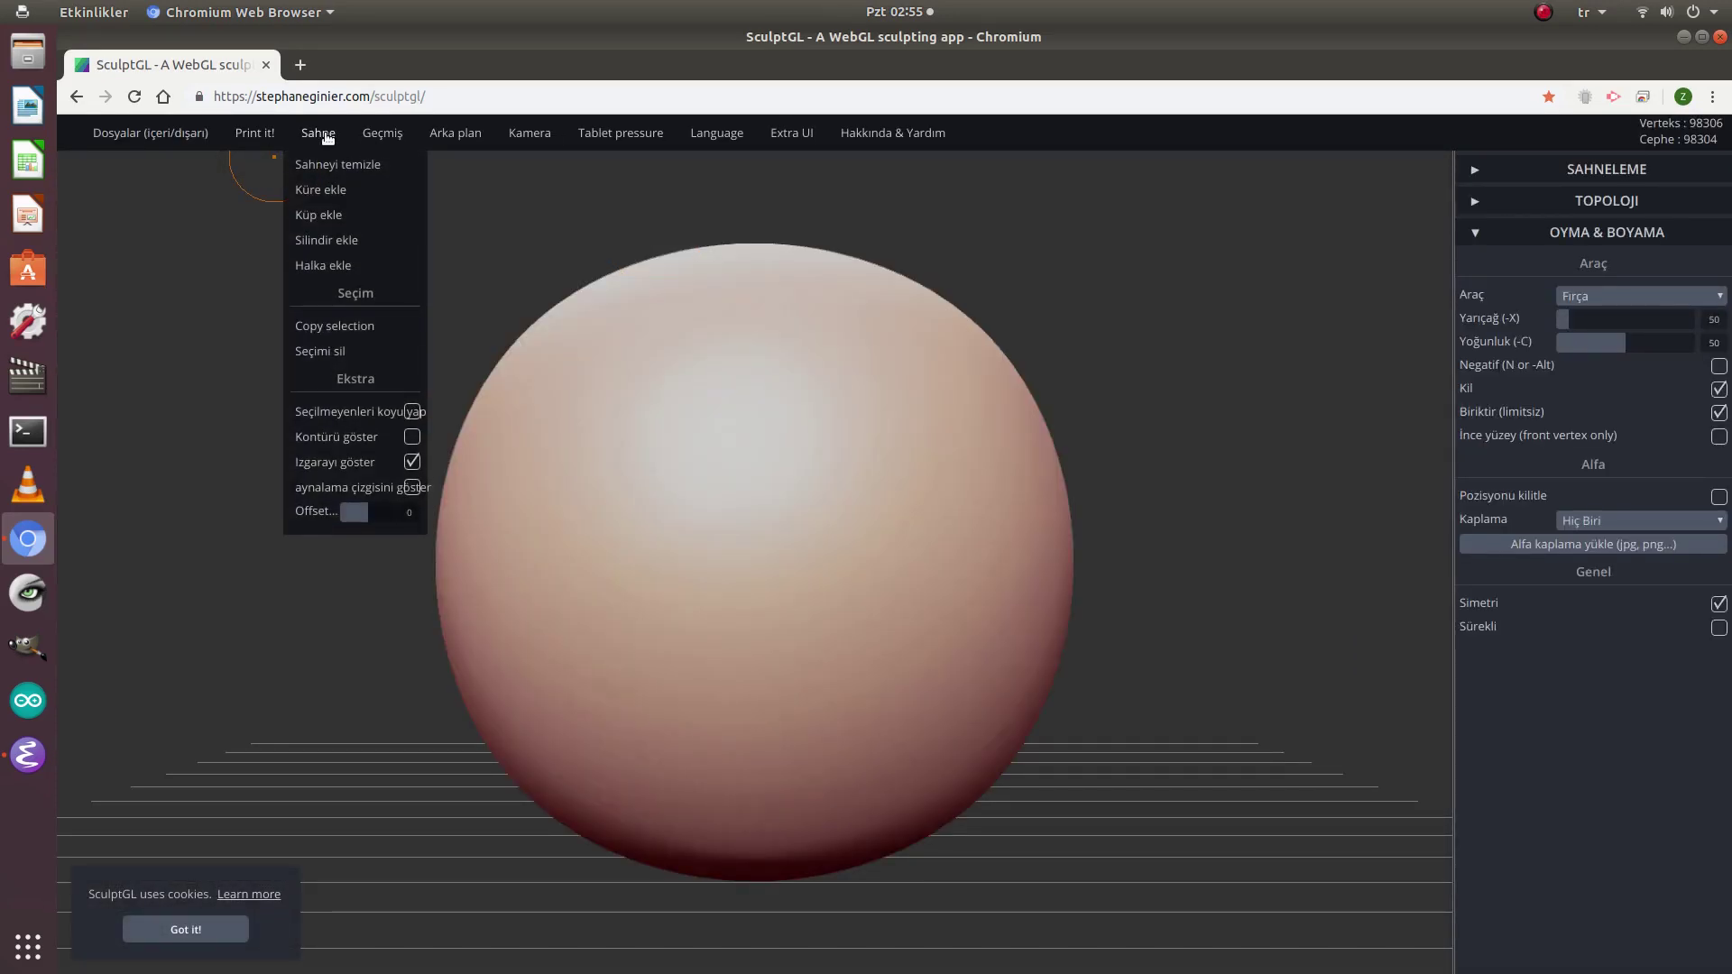
click(336, 165)
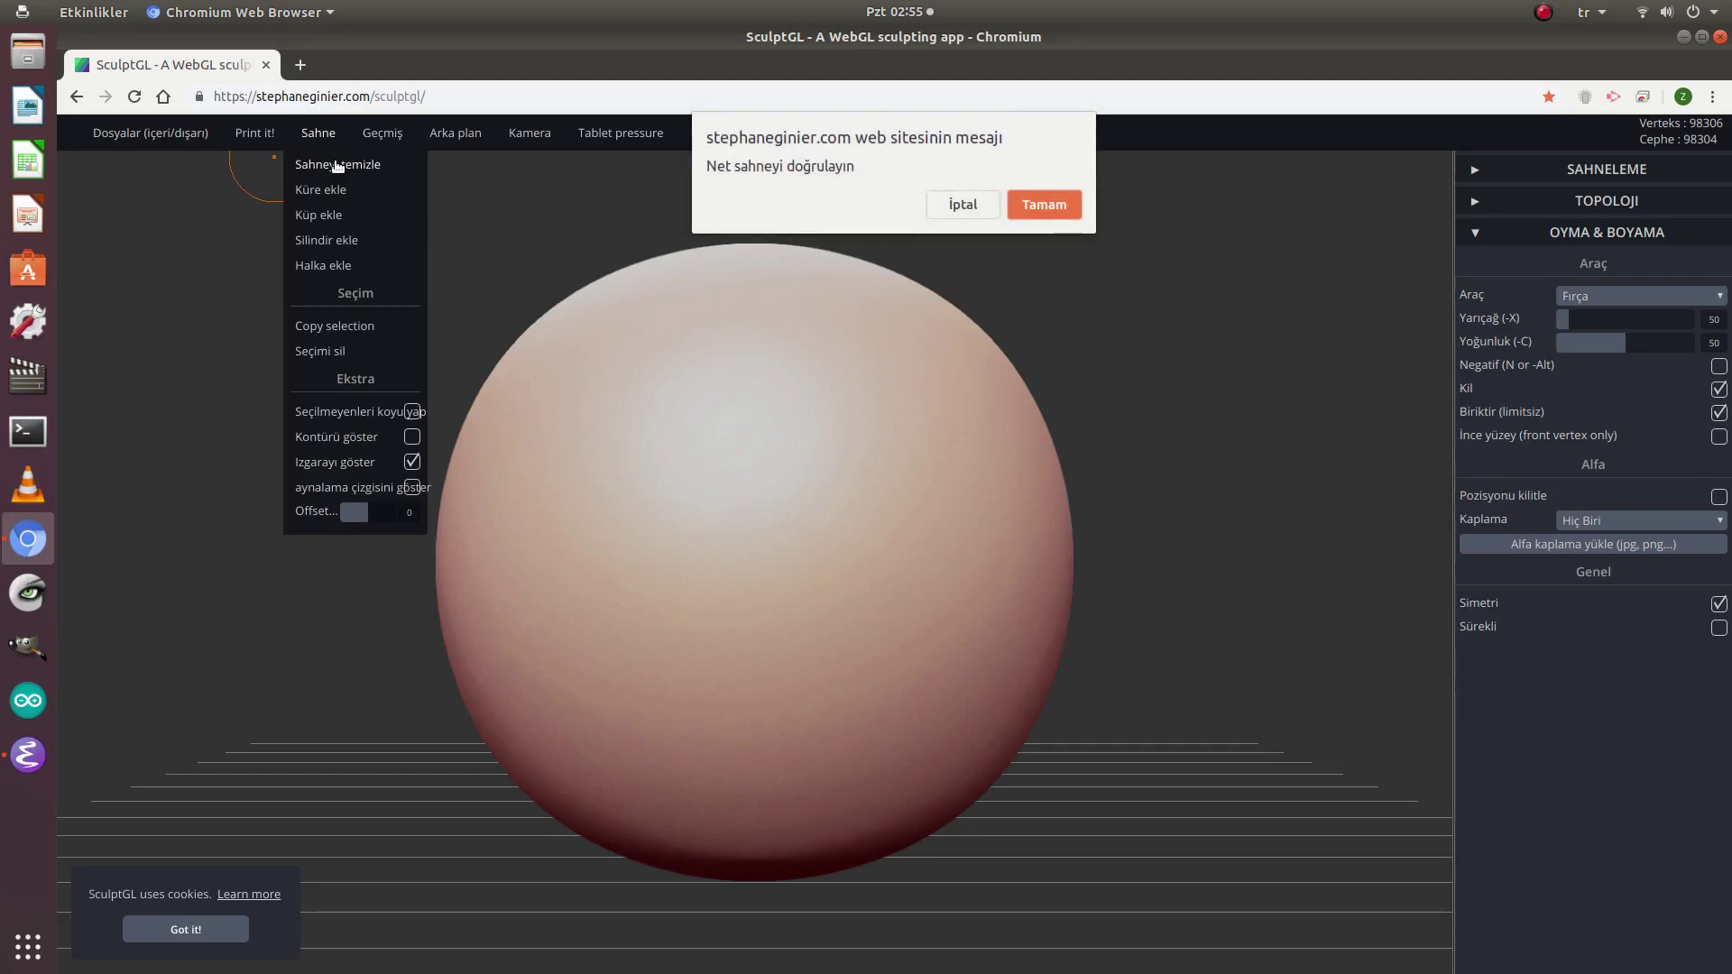
click(1042, 204)
Step: Import surface-L2-clean_3.stl from the scene folder inside the Desktop's apple for edit folder into the empty scene
mouse_move(144, 147)
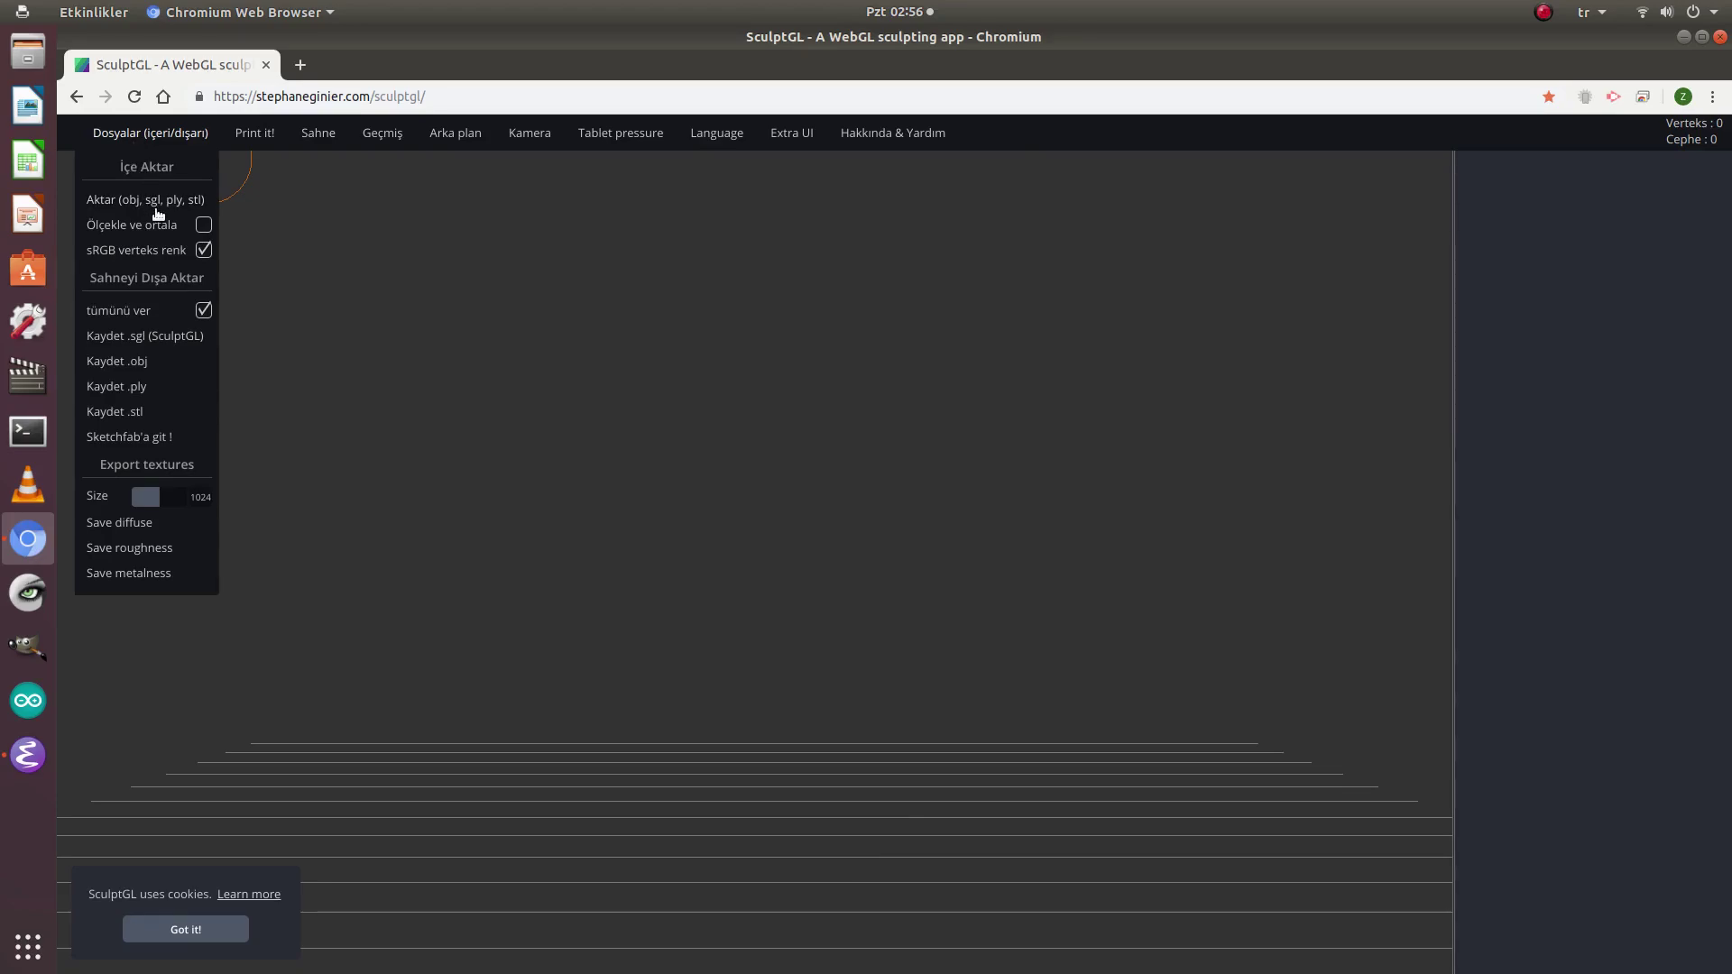
click(100, 201)
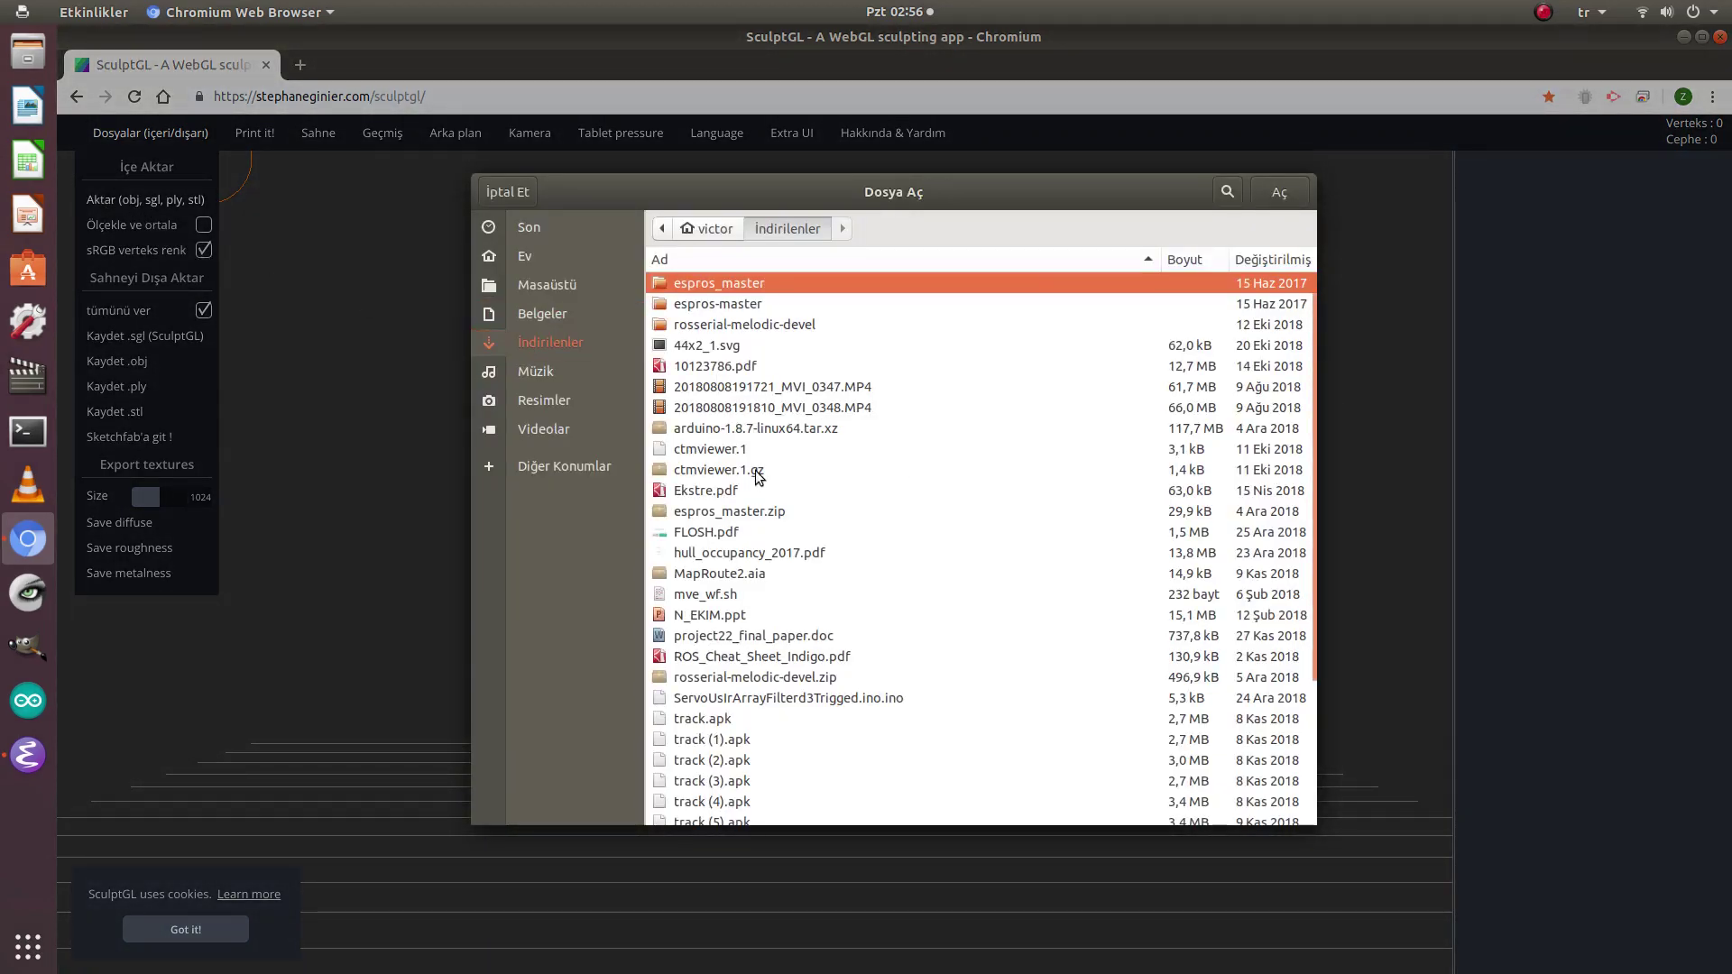
click(549, 283)
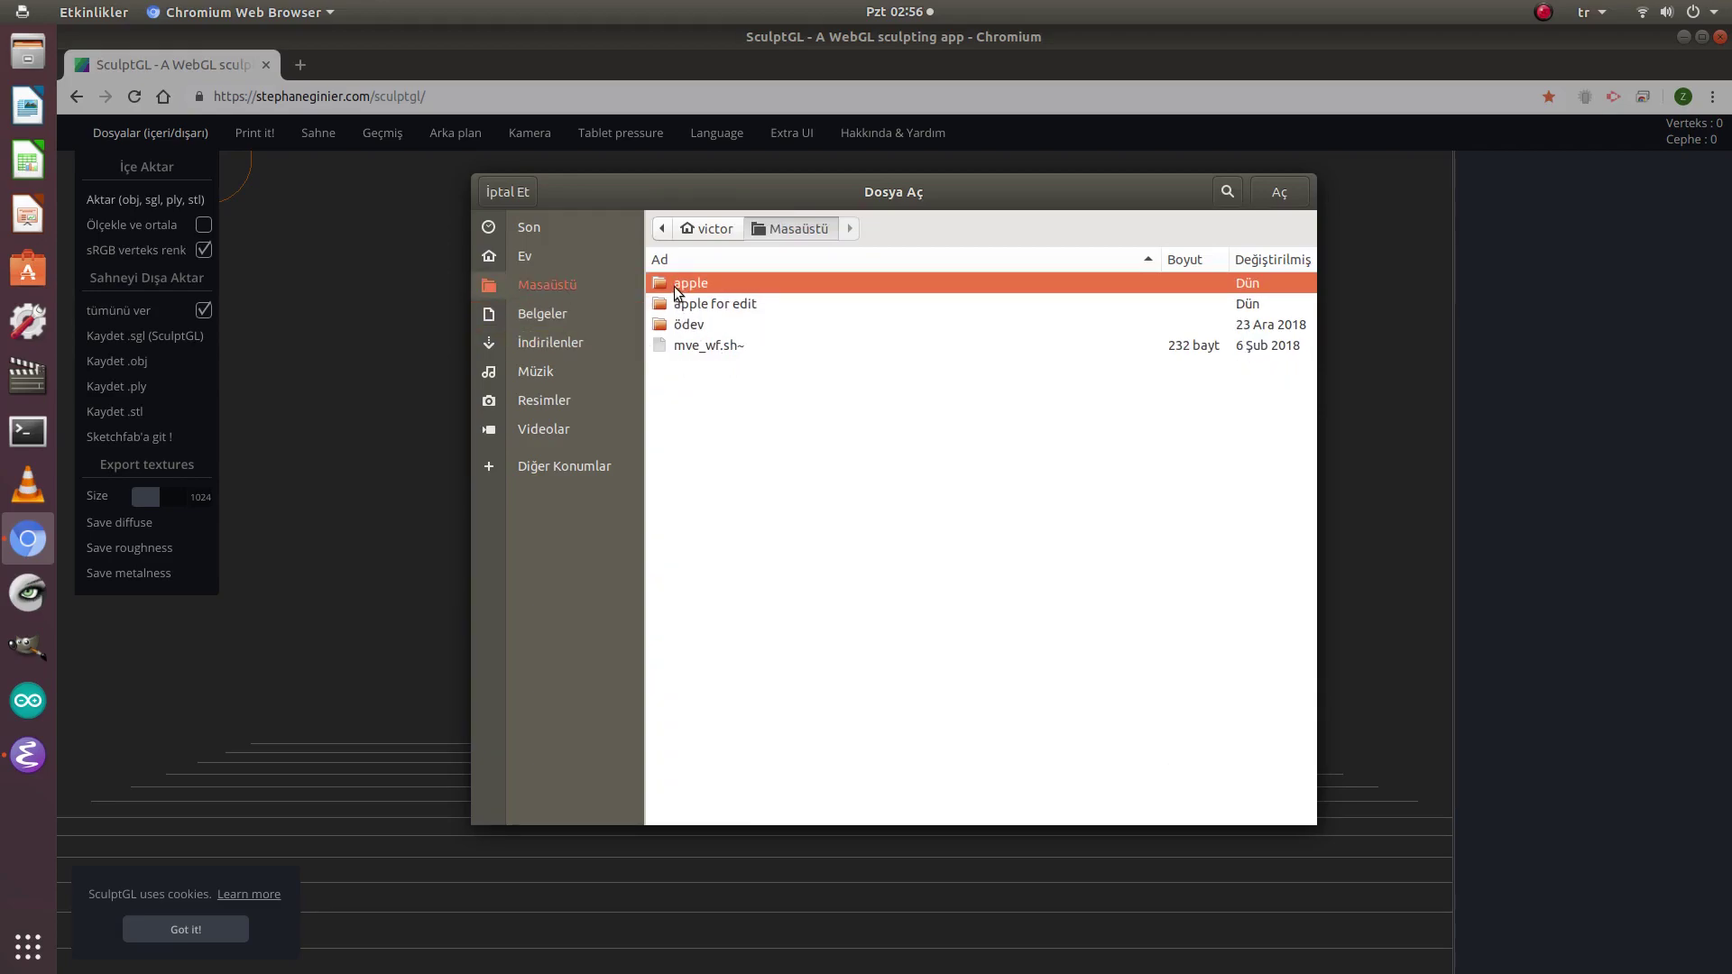
double_click(689, 306)
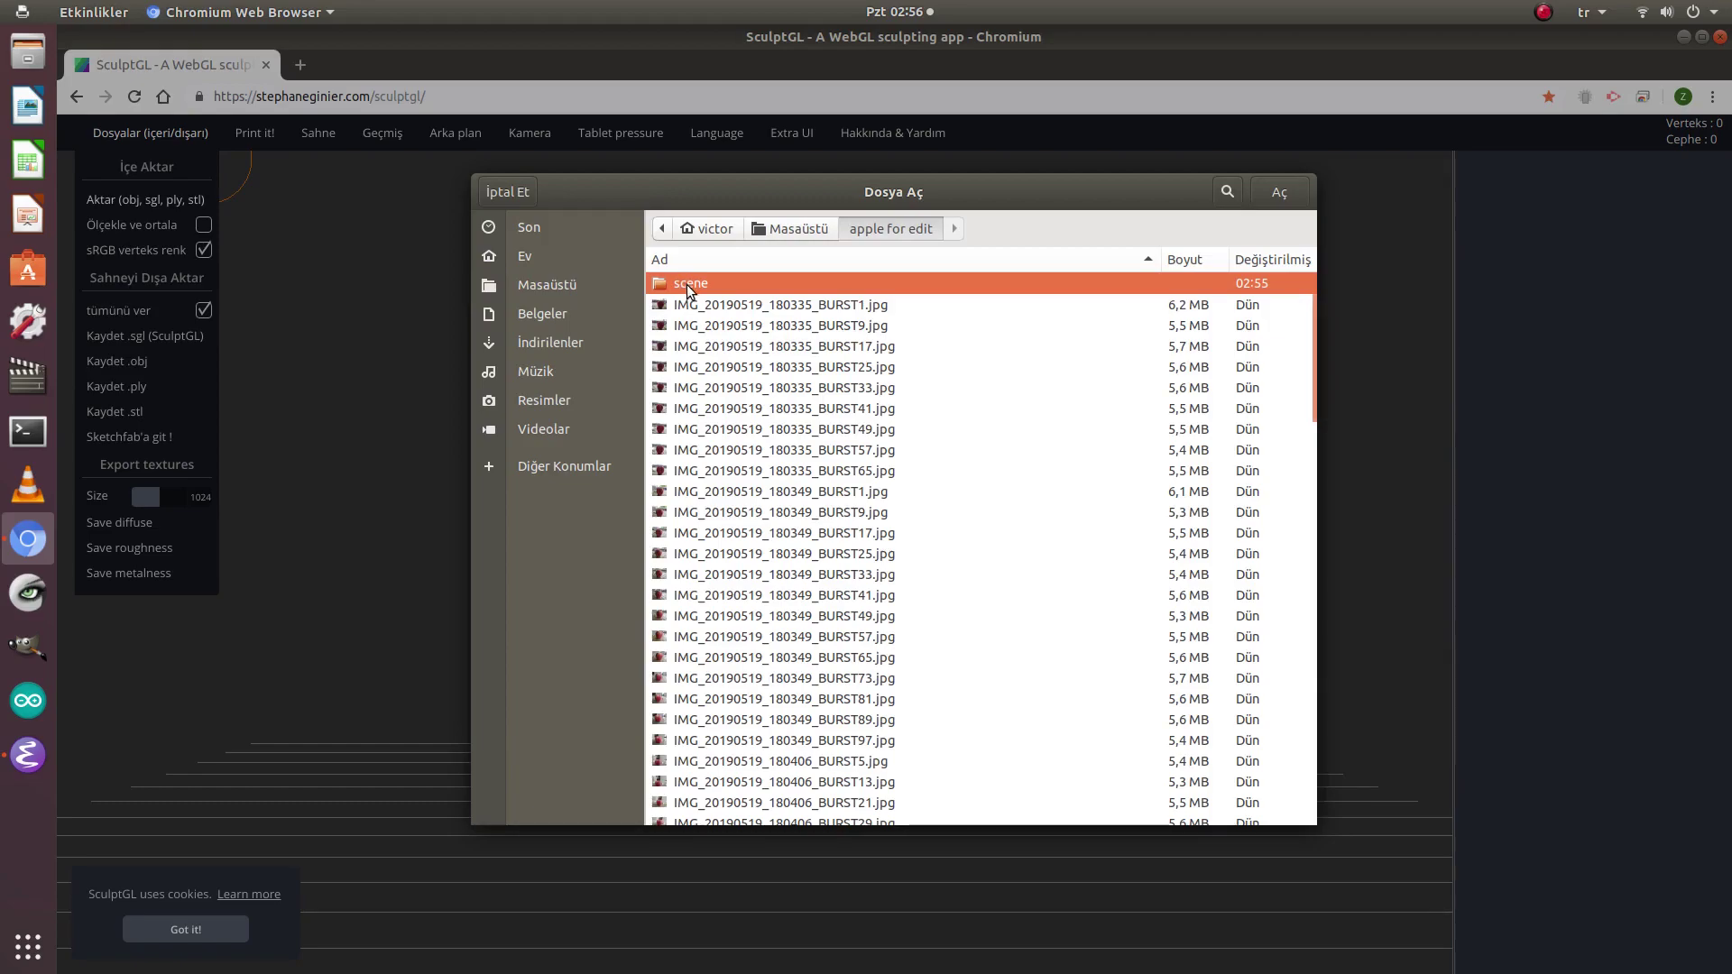
double_click(686, 284)
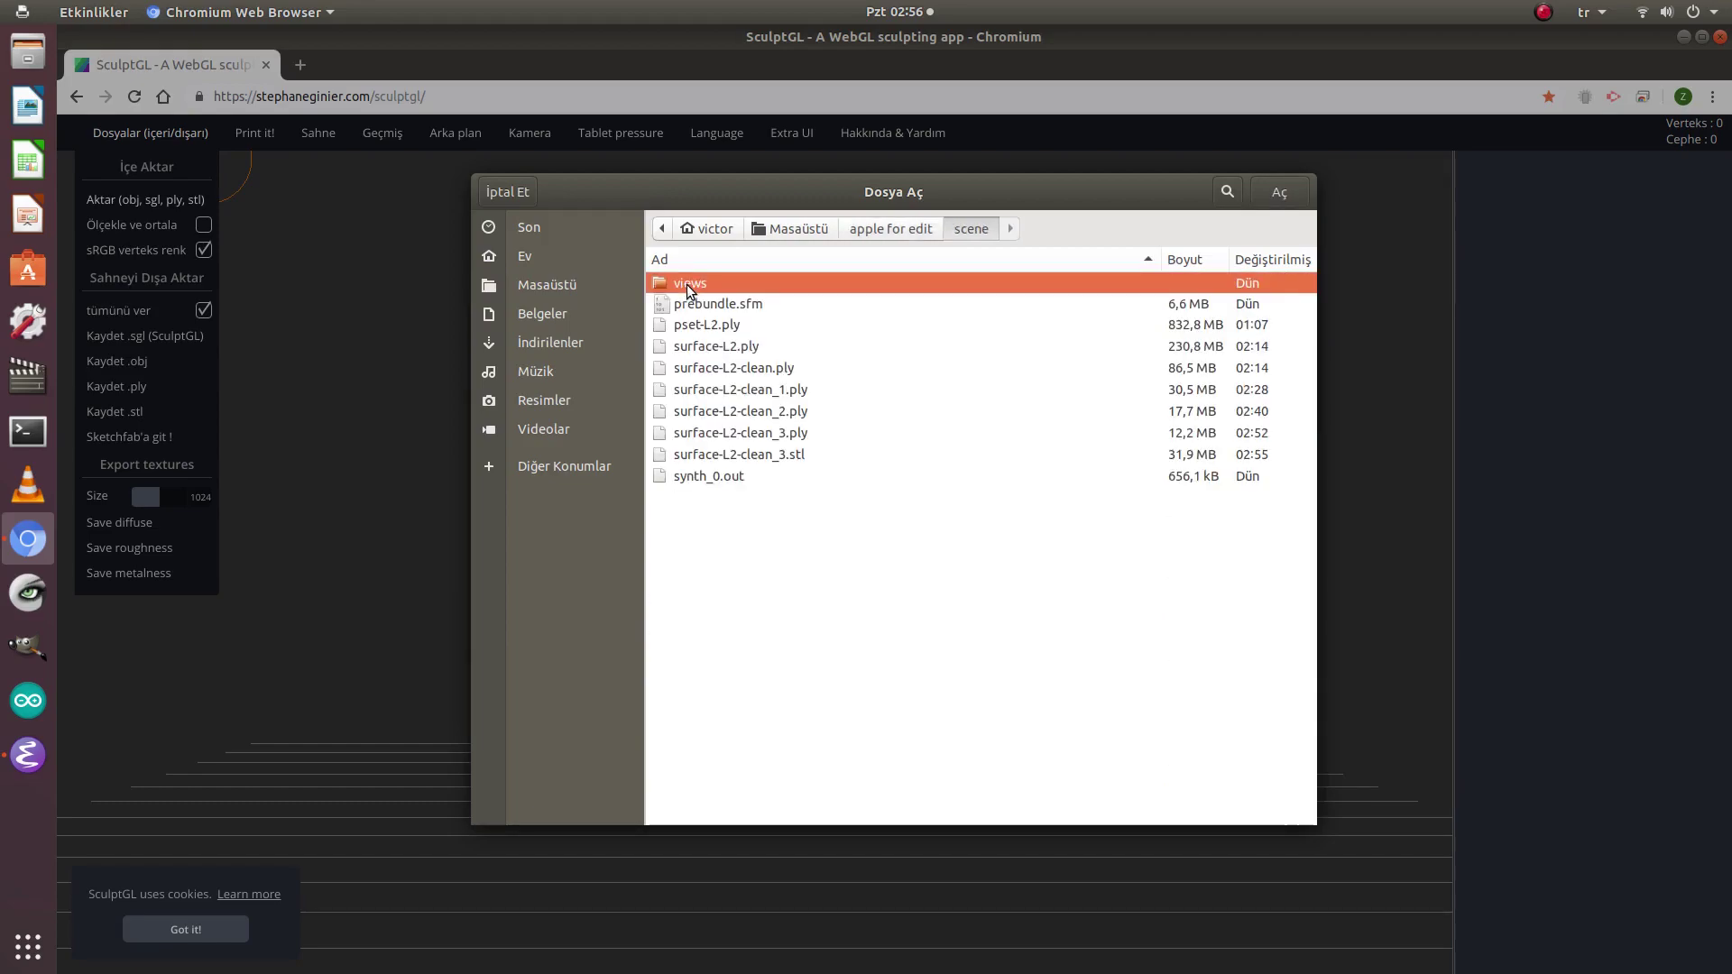
click(783, 456)
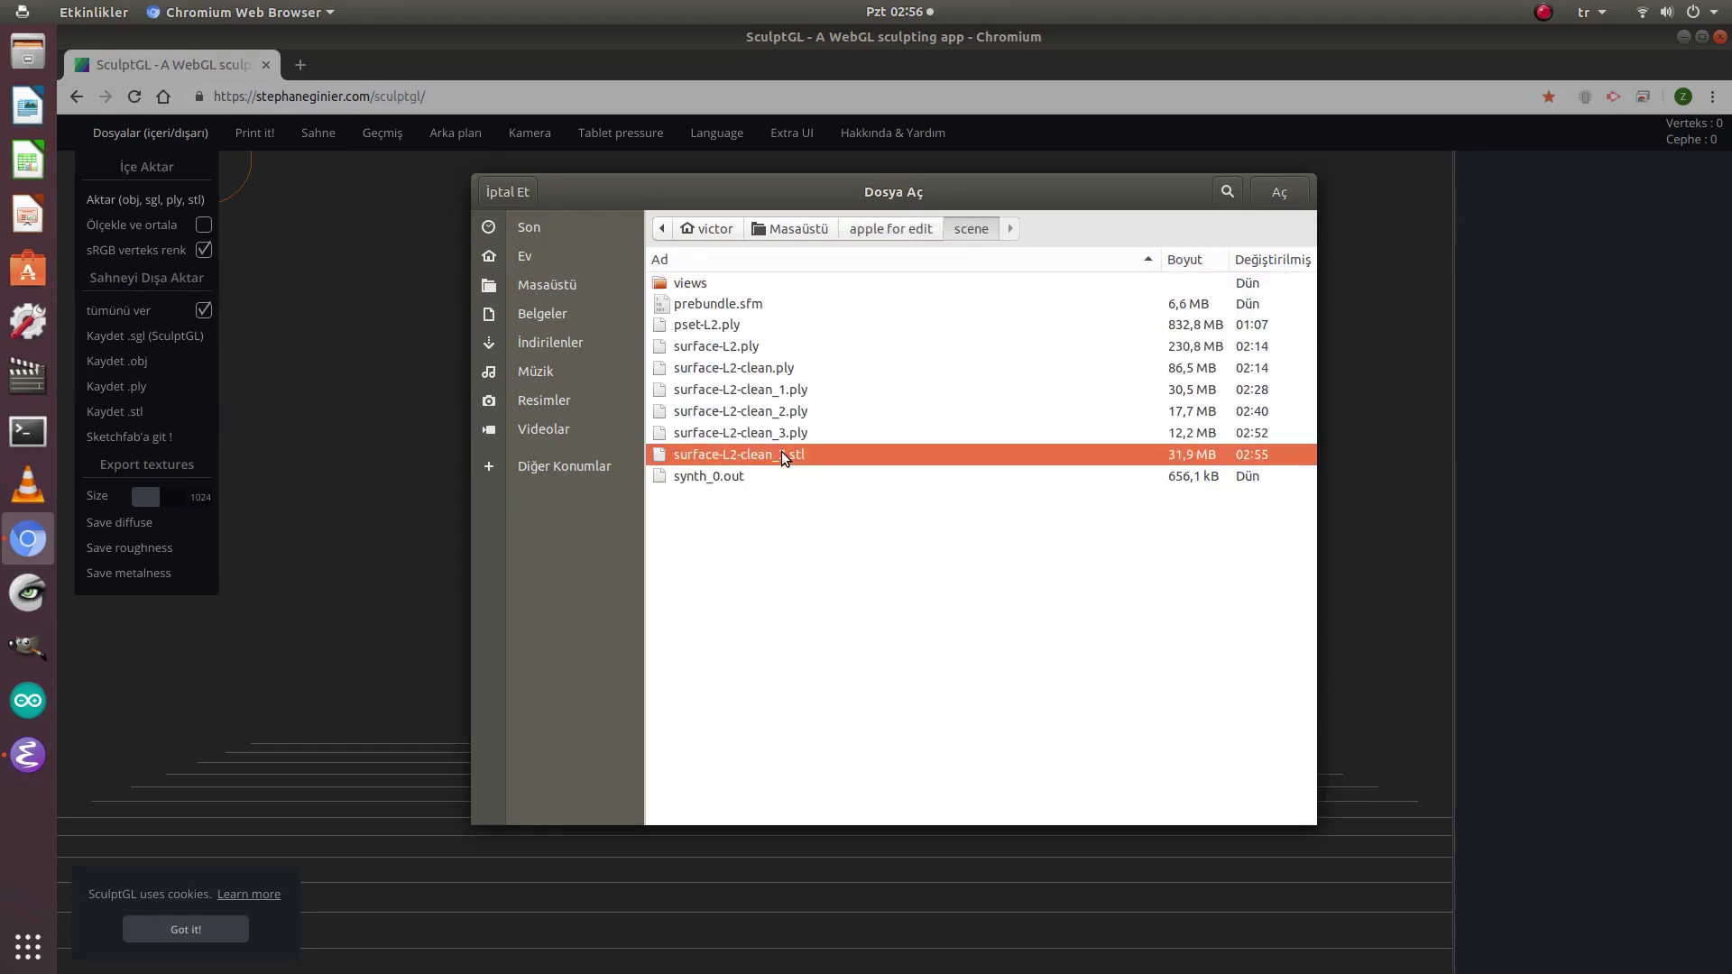
click(1275, 194)
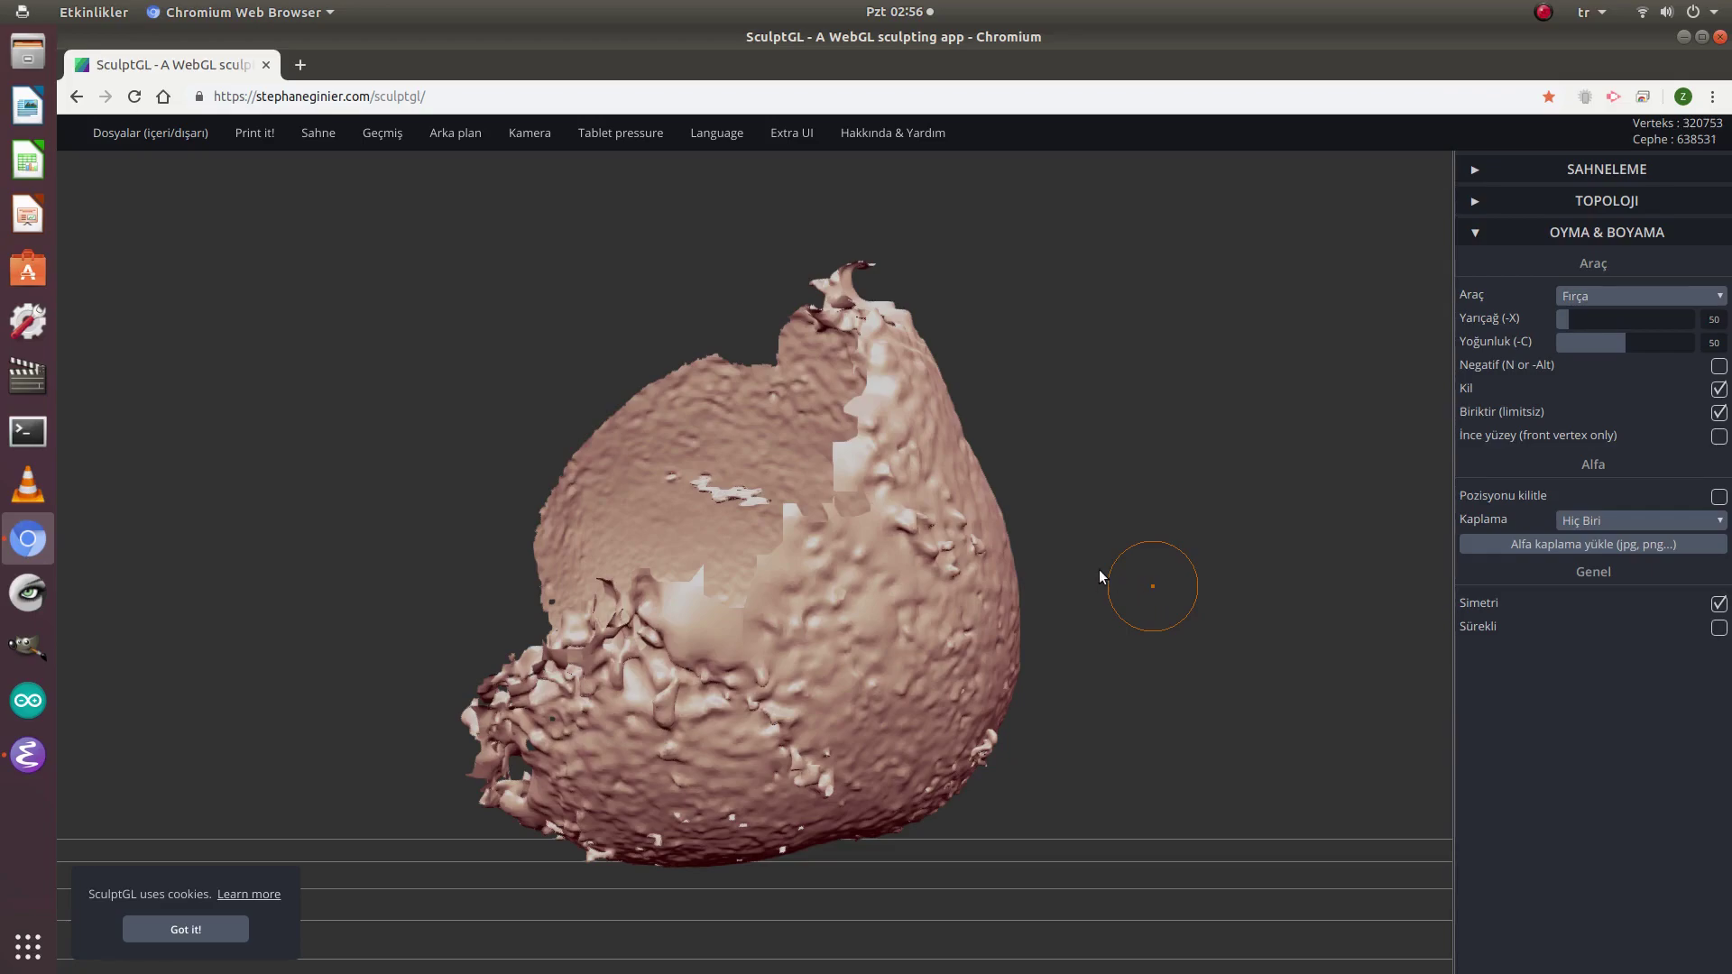
Step: Sculpt over the rough areas around the apple's stem cavity and on its sides with the Brush (Fırça) tool
mouse_move(1095, 561)
mouse_down()
mouse_move(977, 468)
mouse_move(664, 334)
mouse_move(621, 243)
mouse_up()
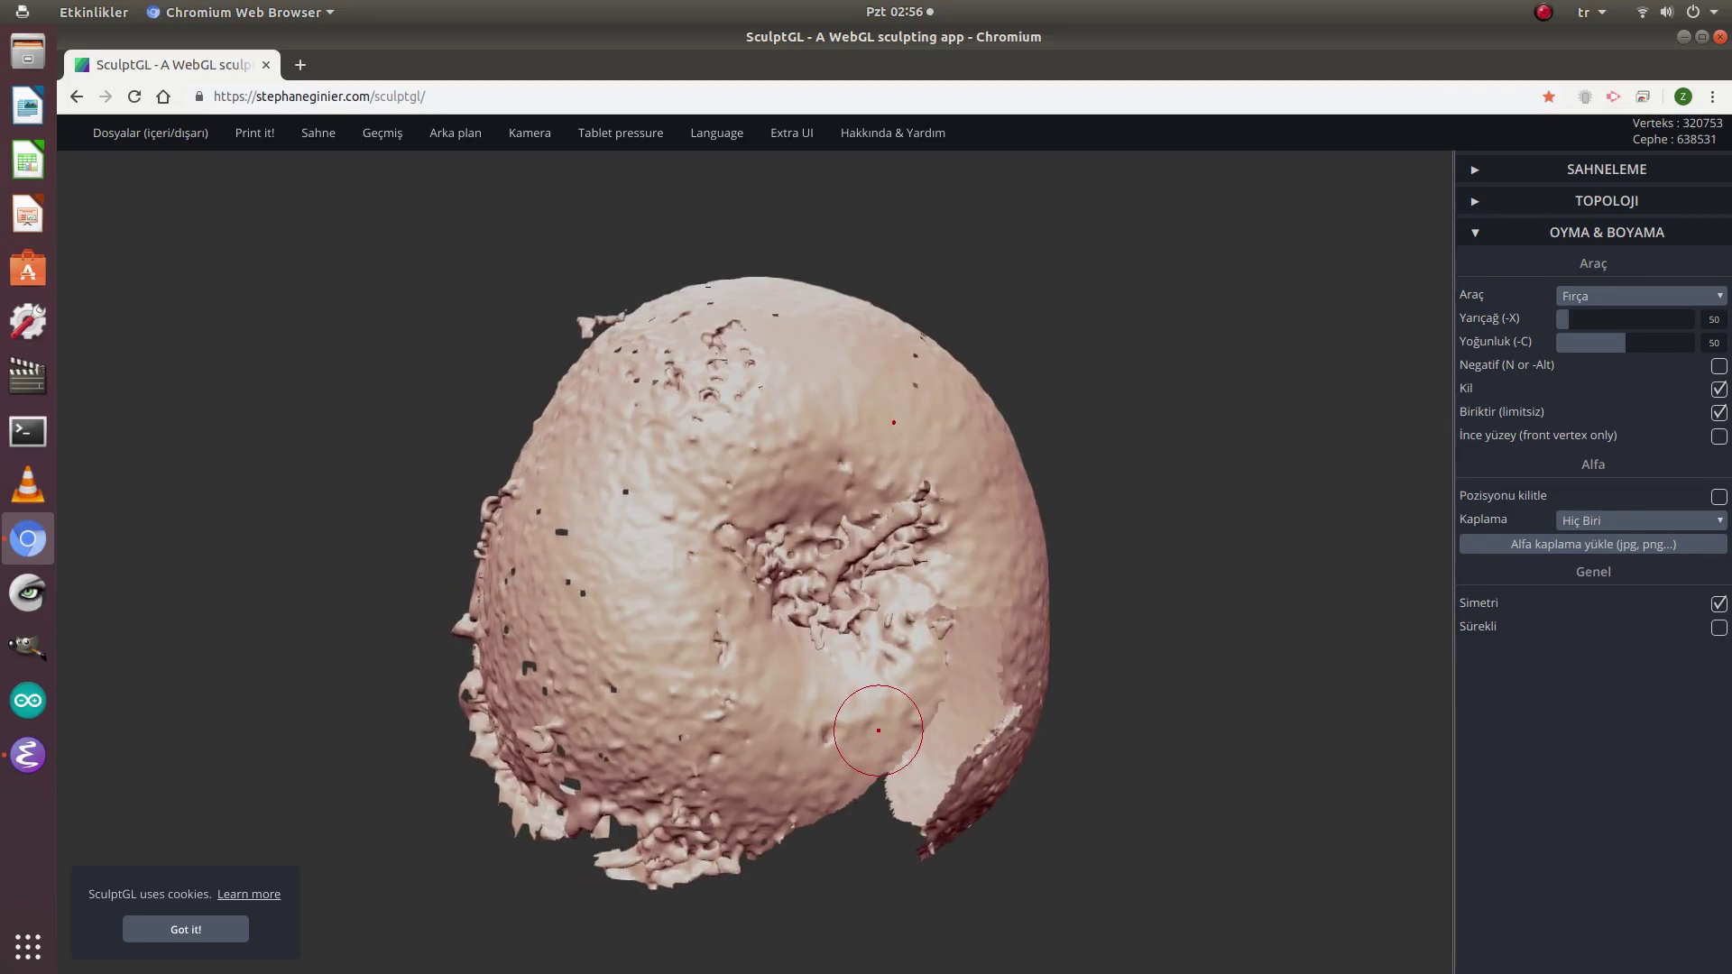
mouse_move(892, 423)
mouse_down()
mouse_move(936, 536)
mouse_move(939, 517)
mouse_up()
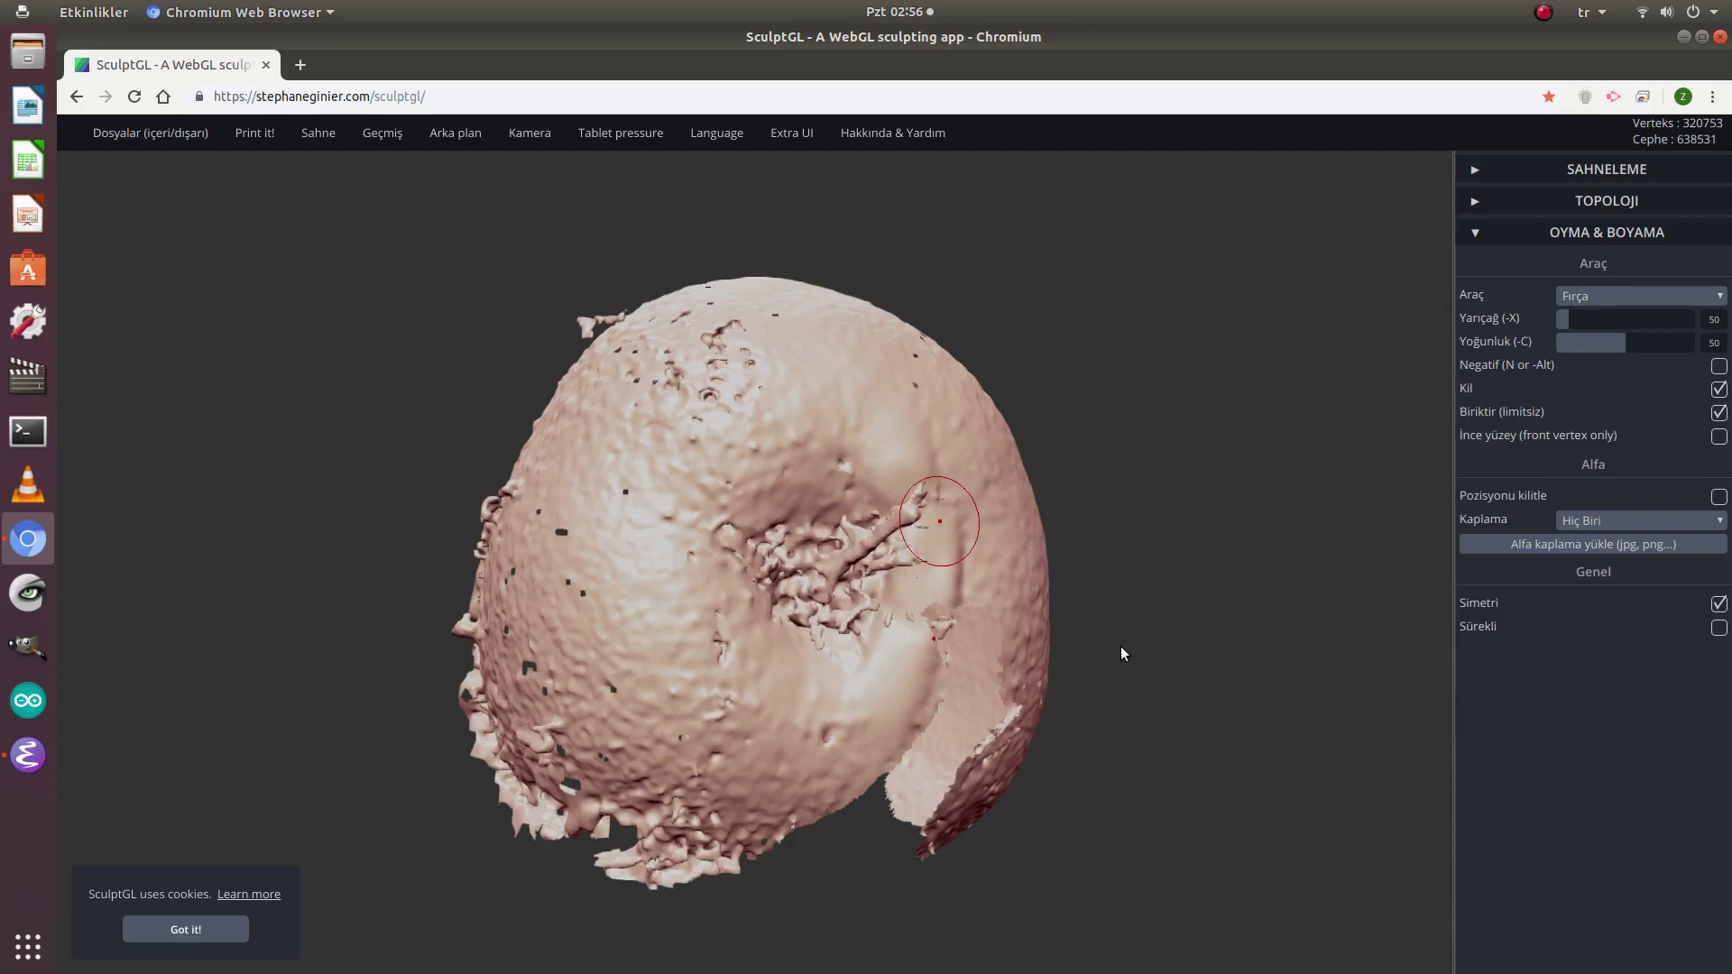
drag(1118, 550, 1044, 358)
drag(858, 163, 1183, 502)
drag(338, 781, 330, 751)
drag(331, 662, 319, 588)
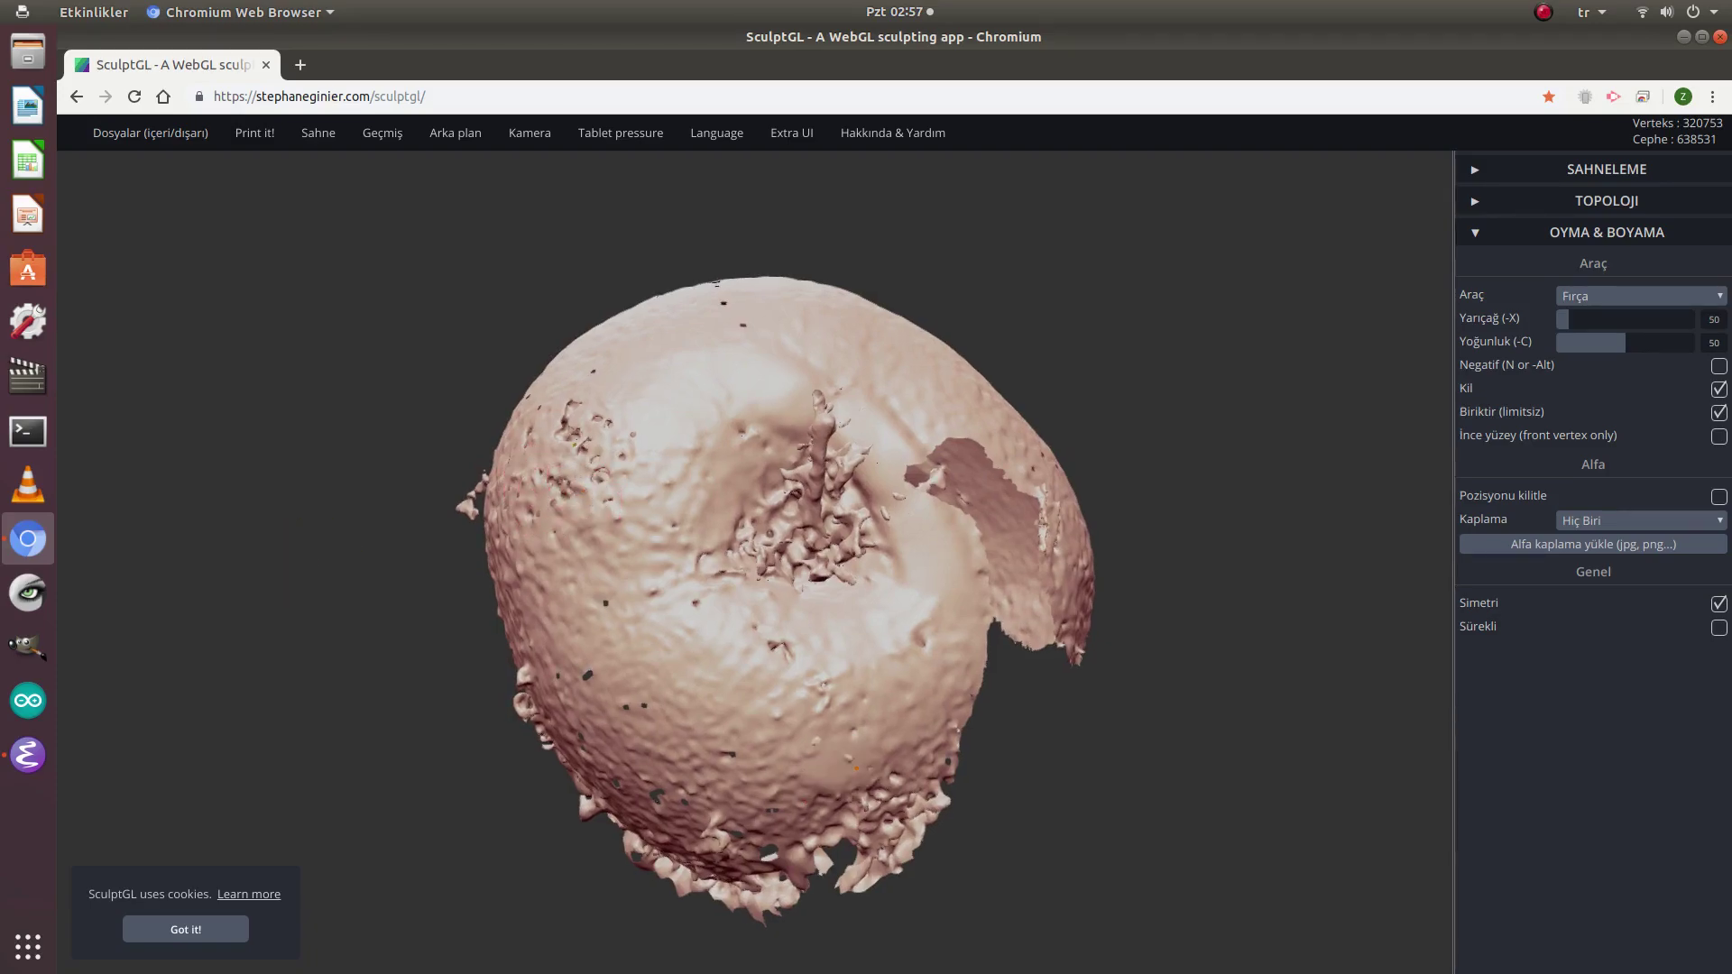
mouse_move(868, 742)
mouse_down()
mouse_move(698, 756)
mouse_move(702, 799)
mouse_move(763, 815)
mouse_up()
drag(514, 523, 551, 460)
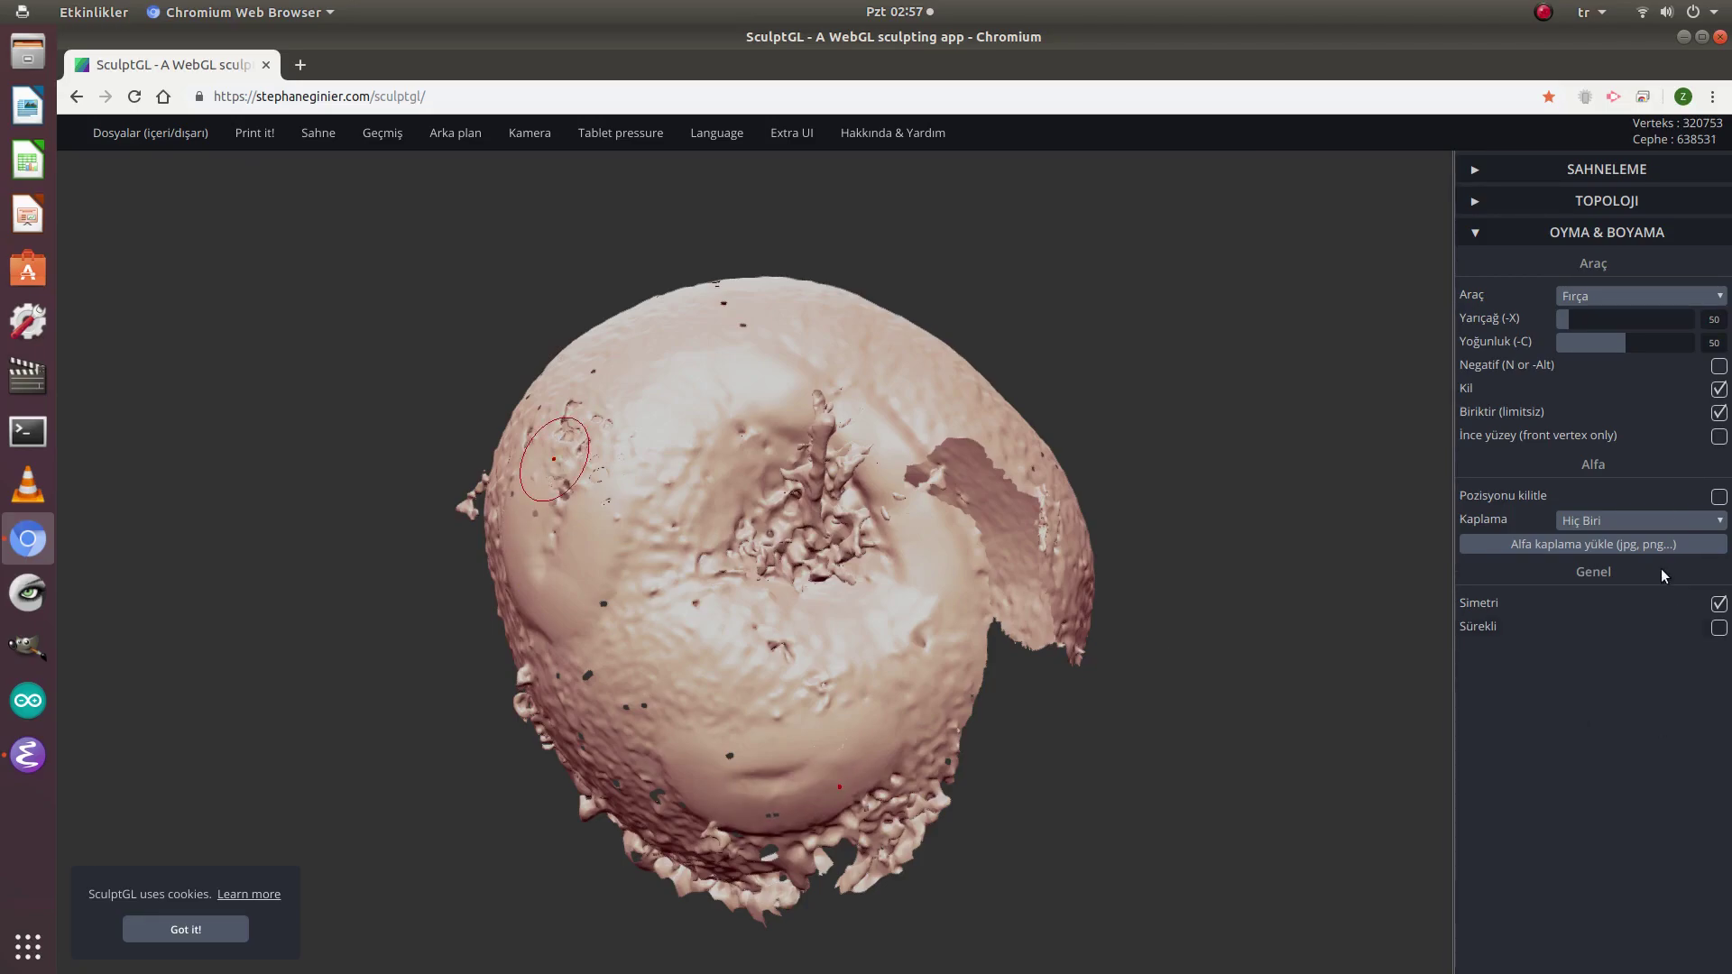
Step: Smooth the stem cavity, the bumpy side and the cracked patch of the apple with the Smooth (Yumuşat) tool, symmetry off
click(1640, 296)
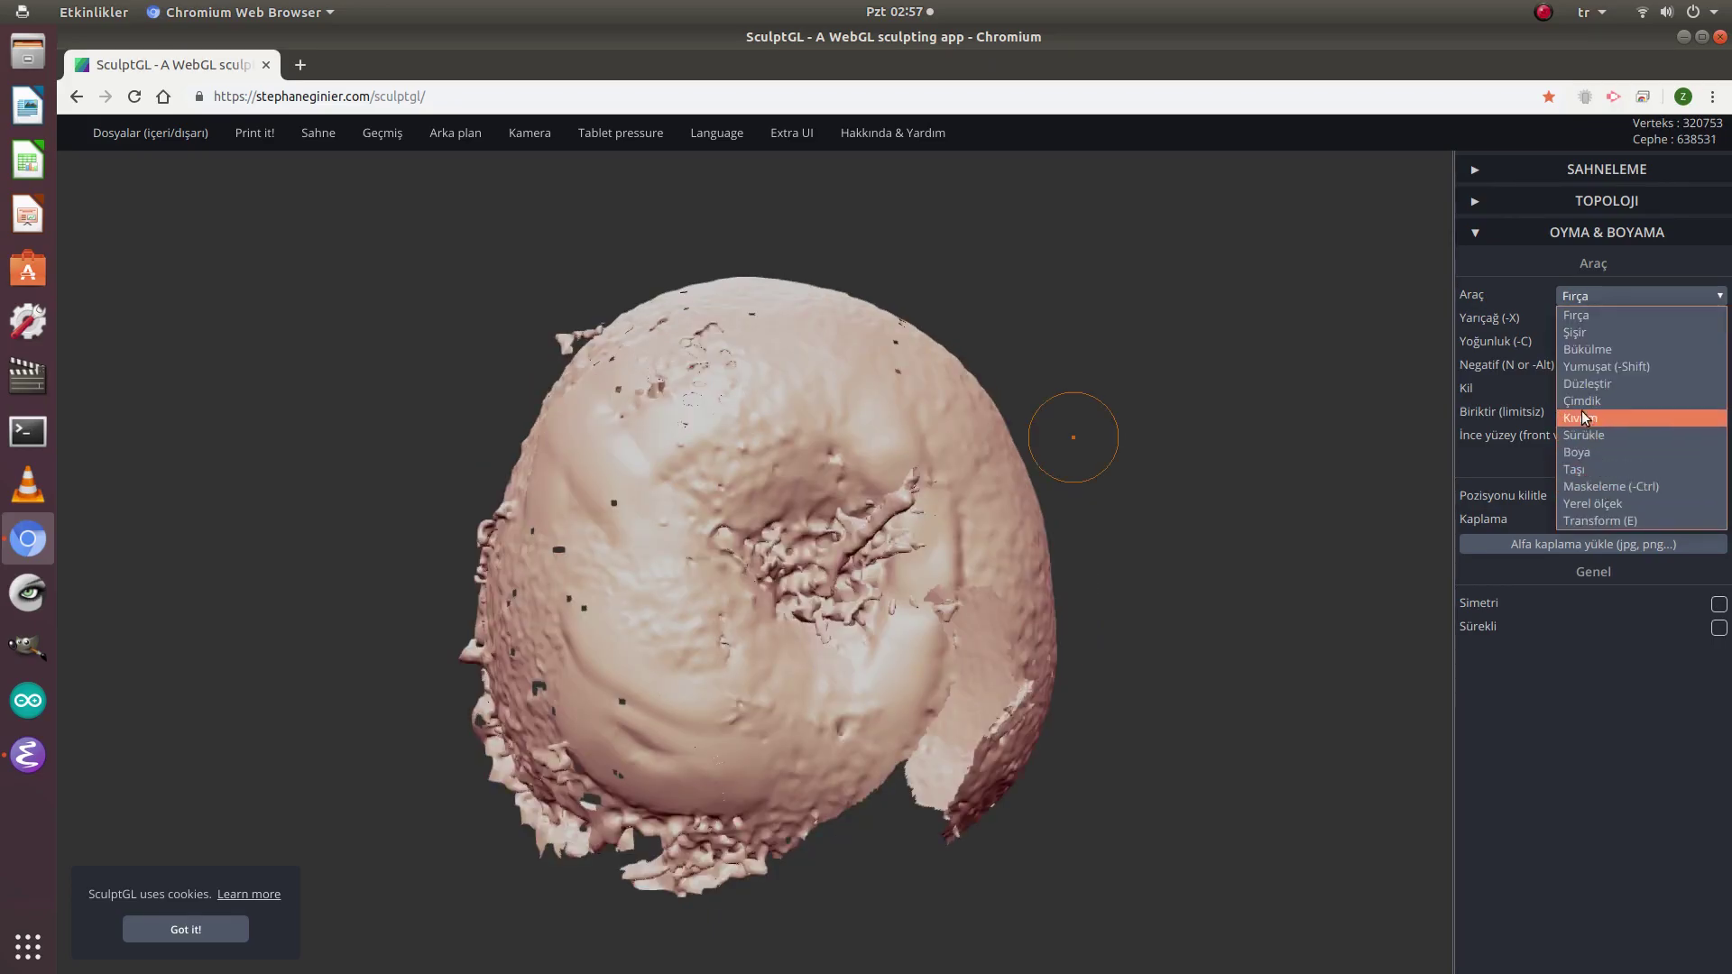
click(1590, 367)
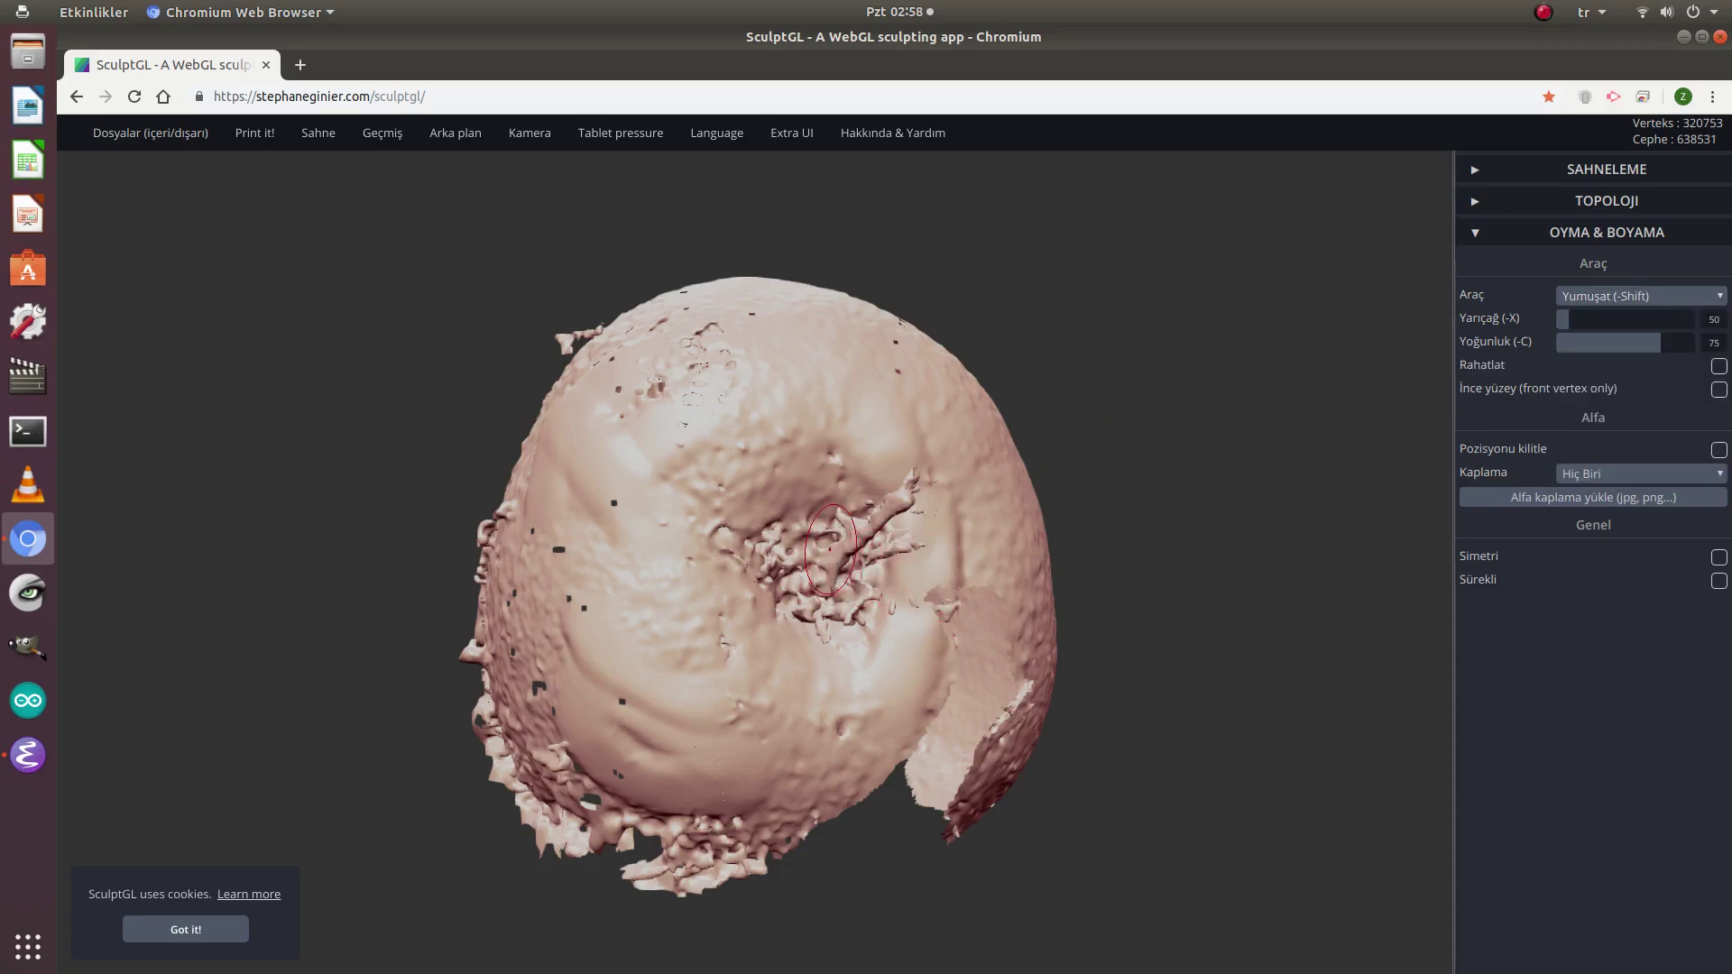
drag(830, 550, 808, 550)
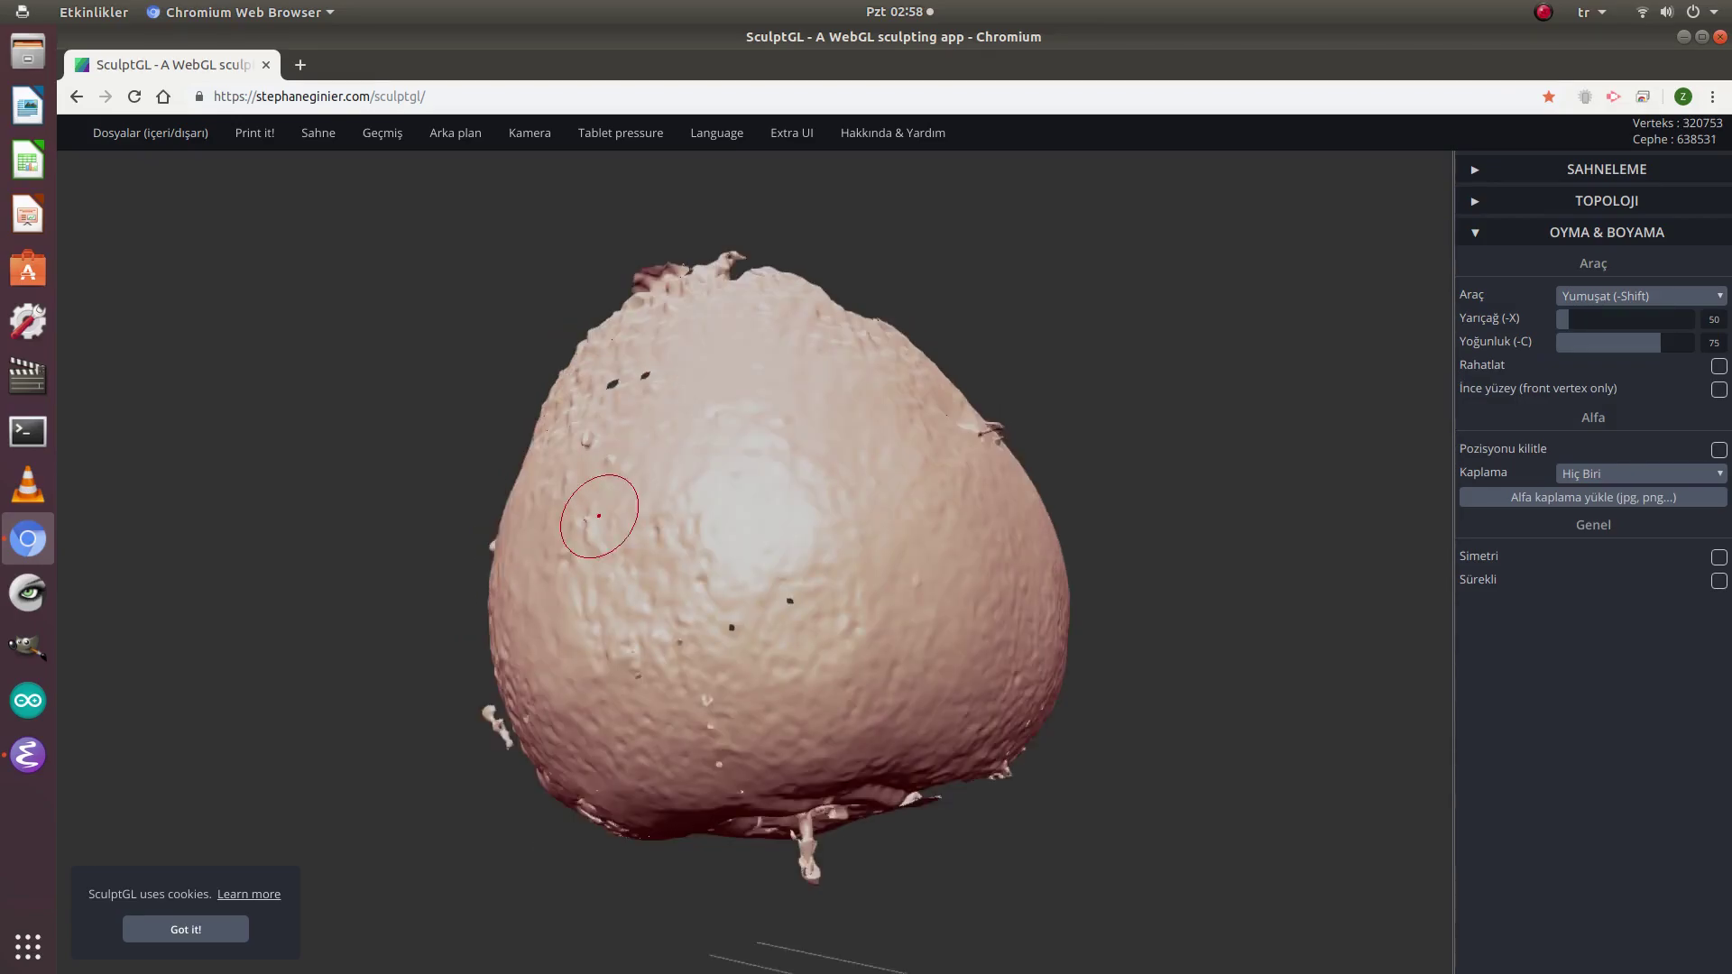
drag(598, 517, 597, 513)
drag(1184, 521, 922, 693)
right_drag(951, 647, 868, 610)
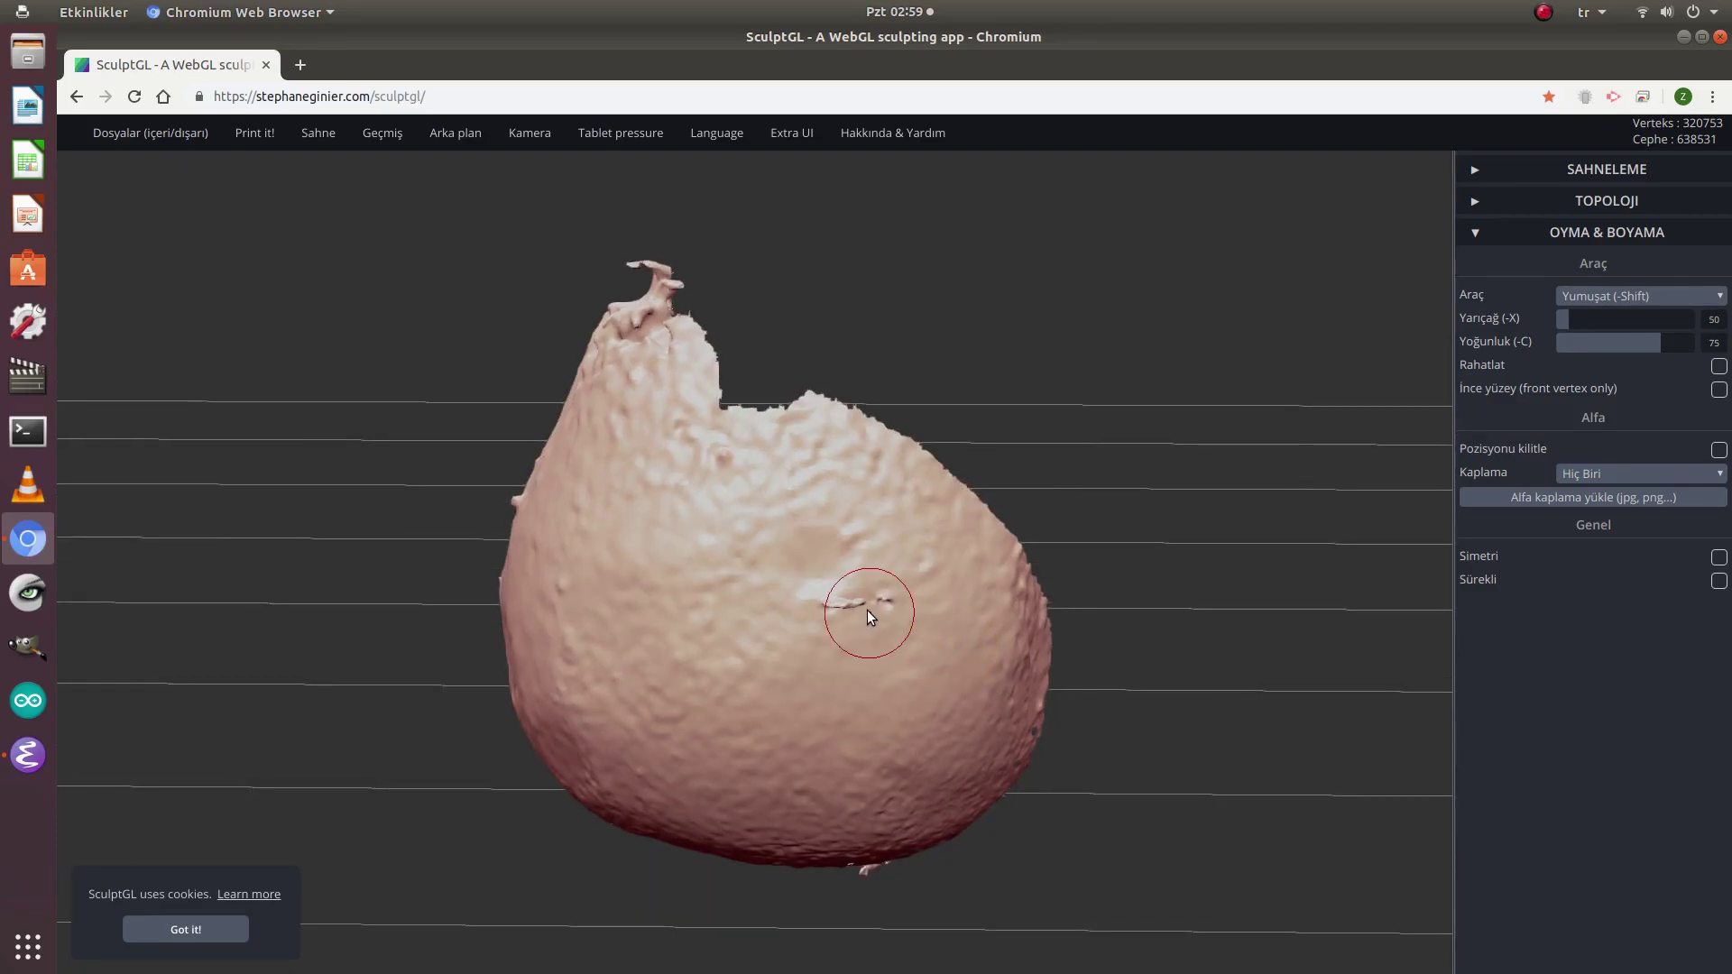
drag(867, 609, 859, 614)
Step: Save the sculpted apple scene in STL format
mouse_move(156, 135)
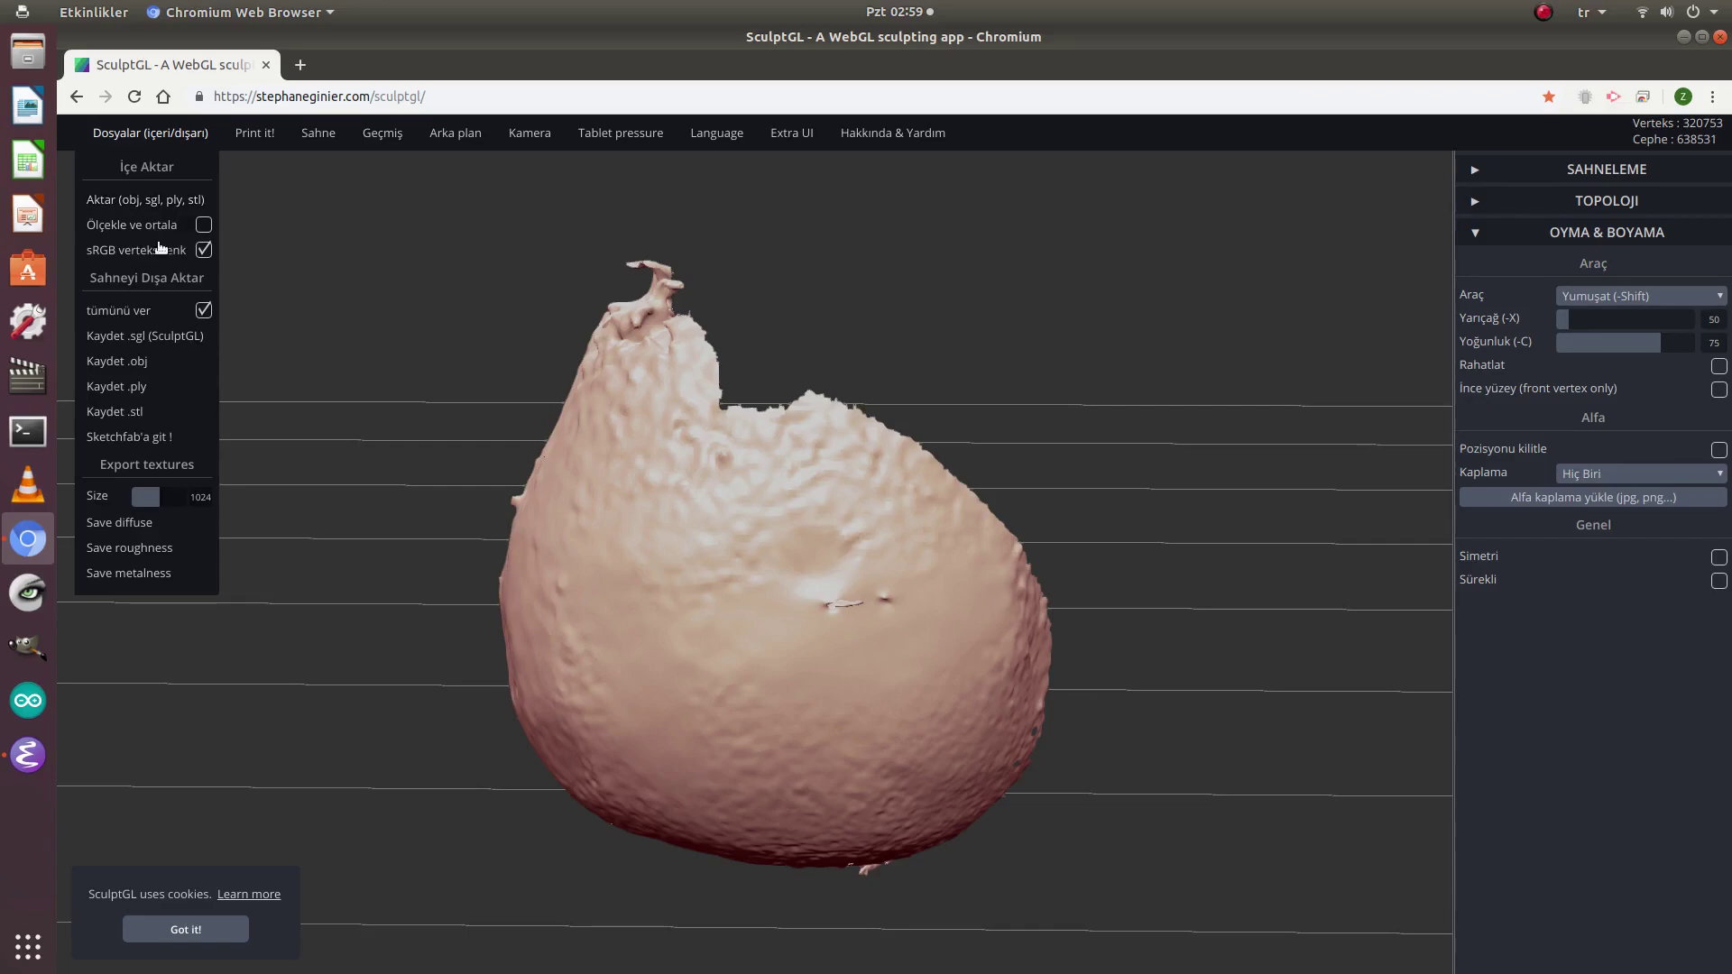
click(120, 411)
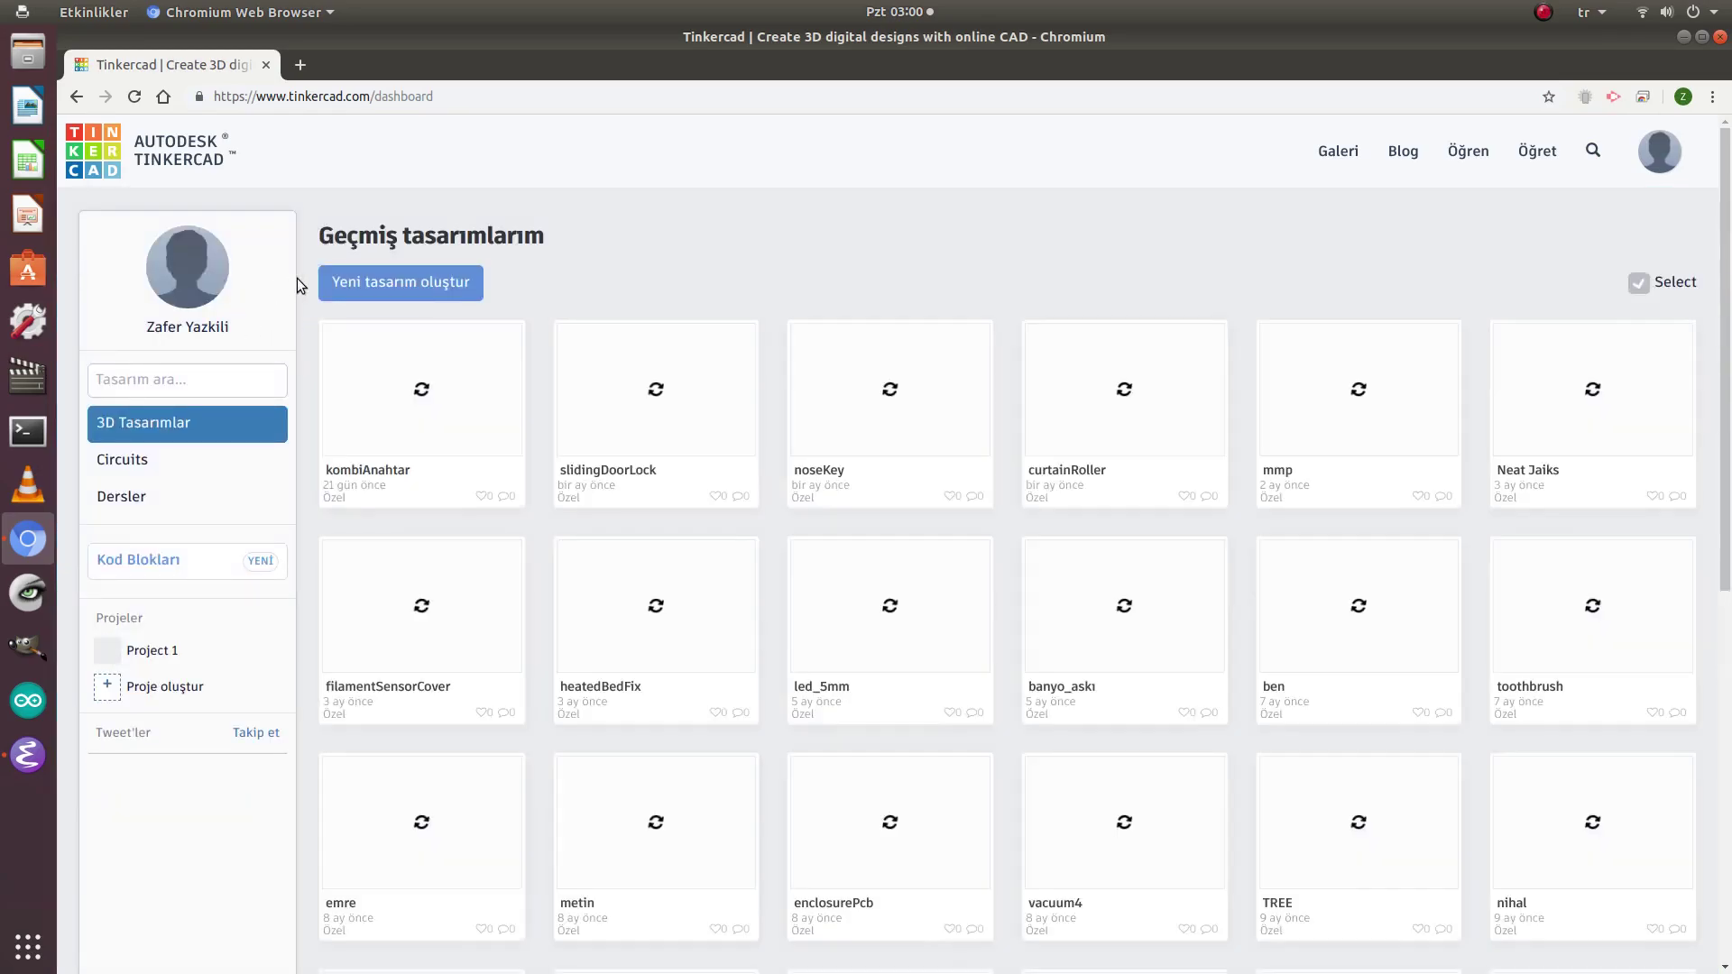
Step: In Tinkercad, create a new design and import yourMesh.stl from the Desktop at a scale of 100
click(363, 283)
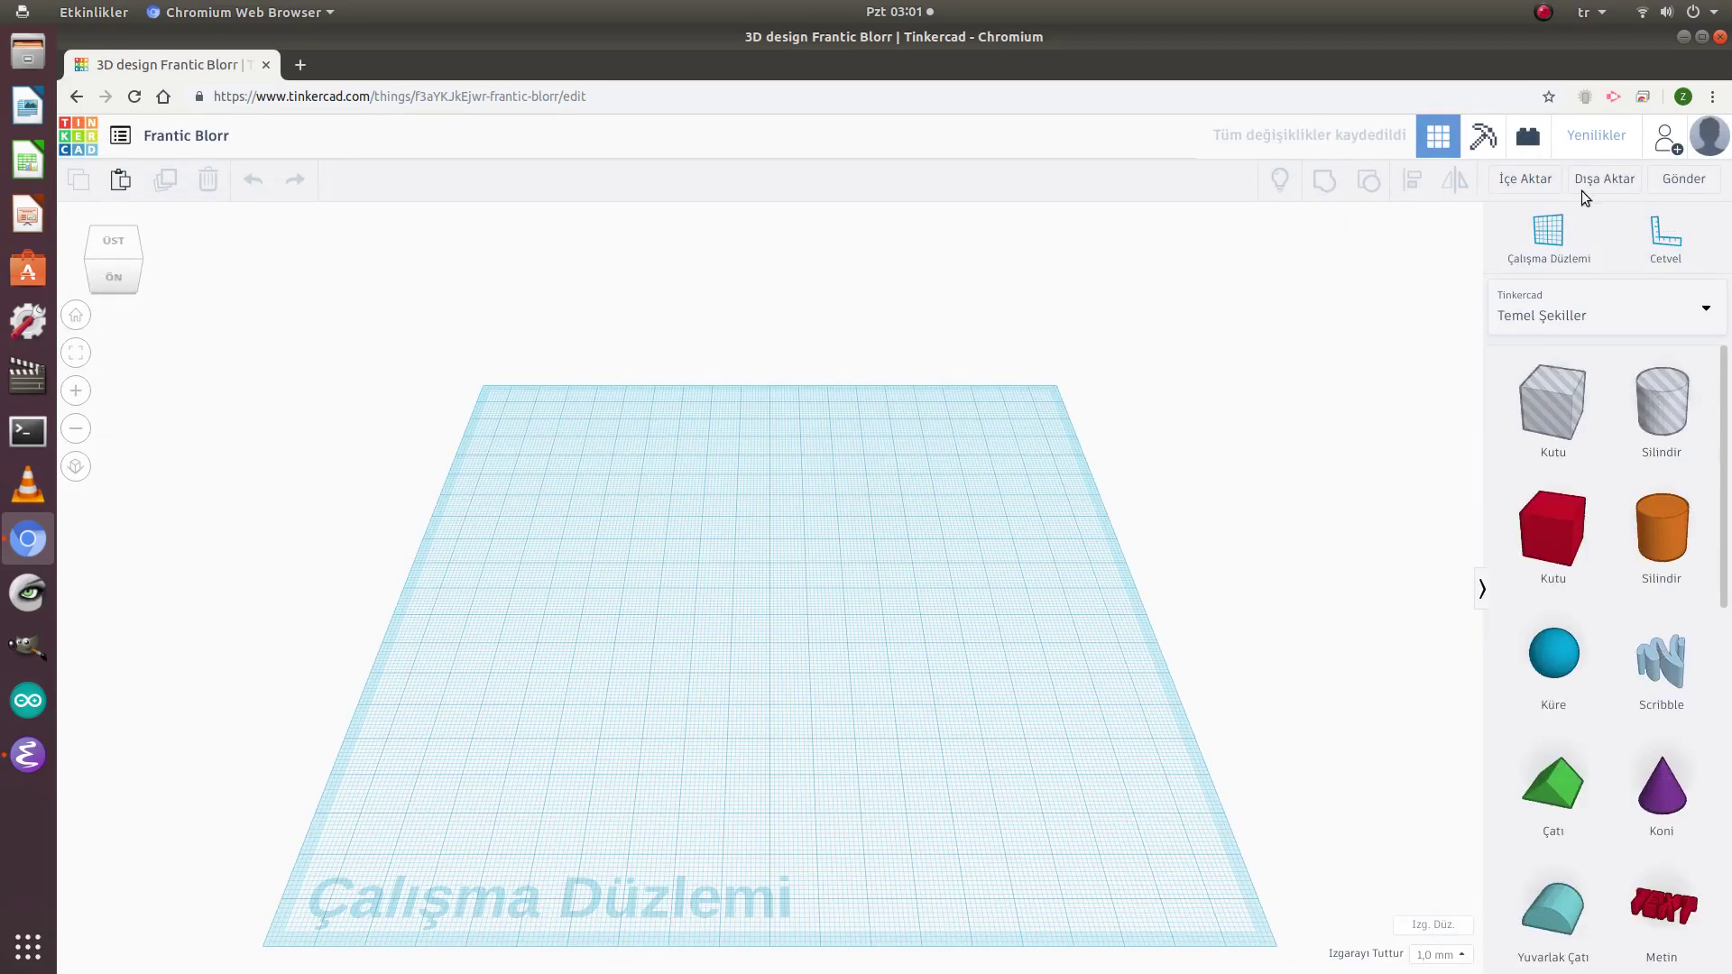
click(1552, 185)
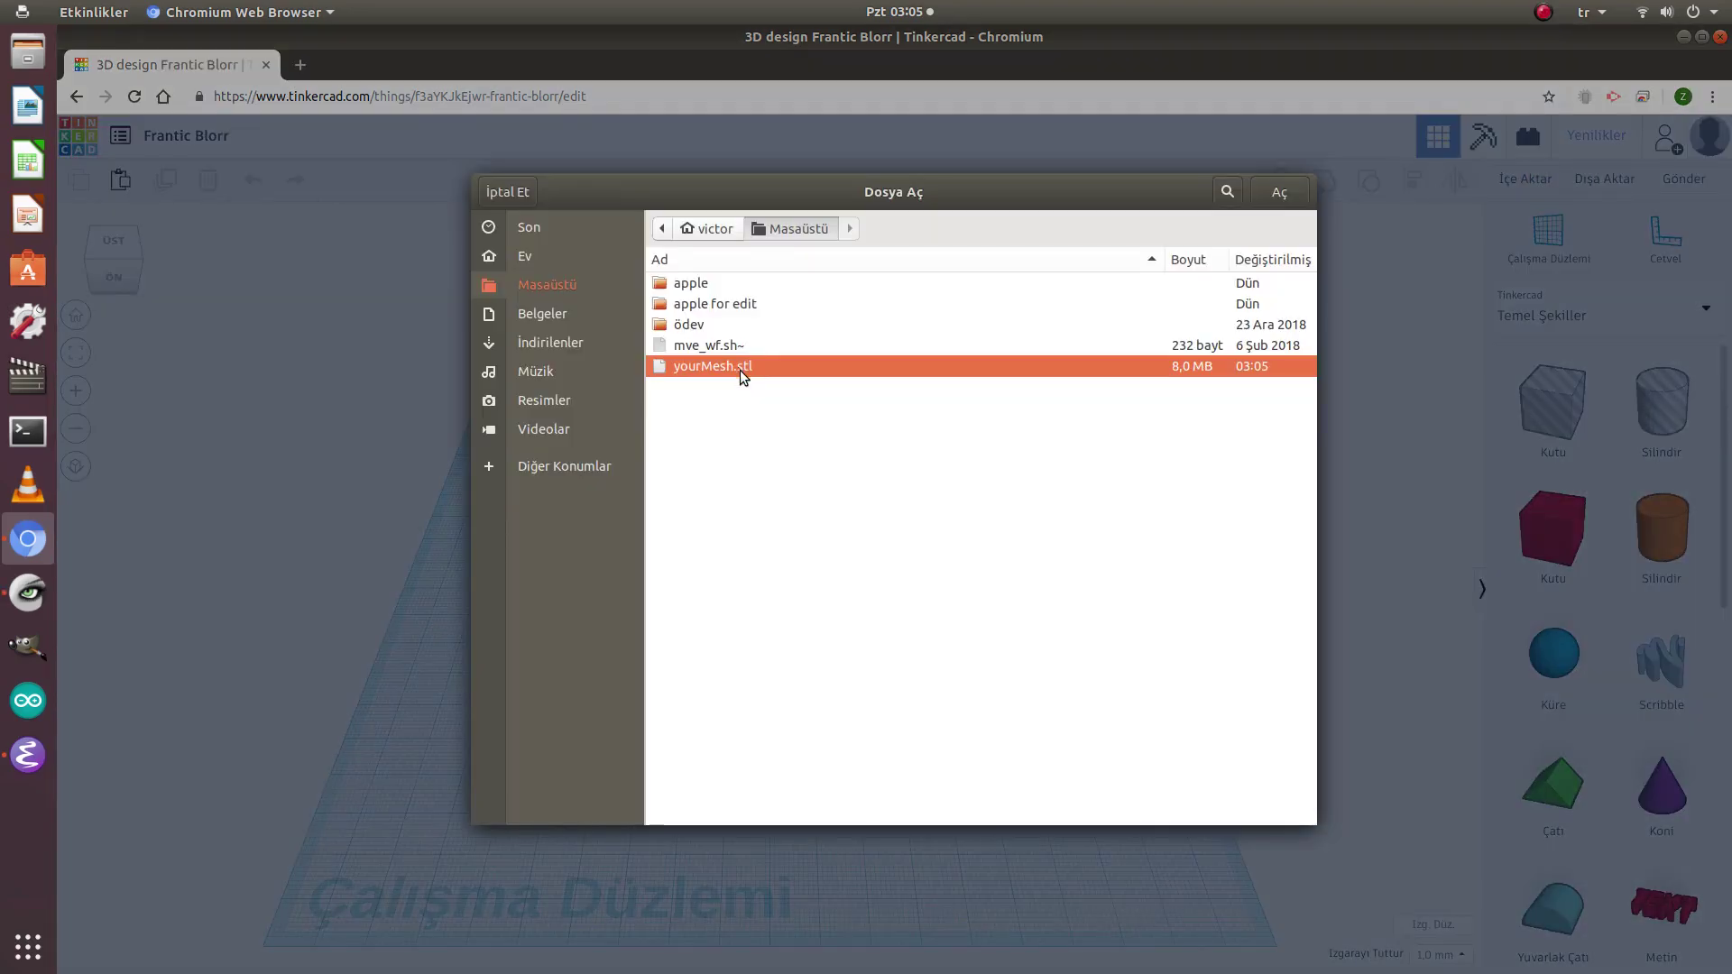
click(1291, 195)
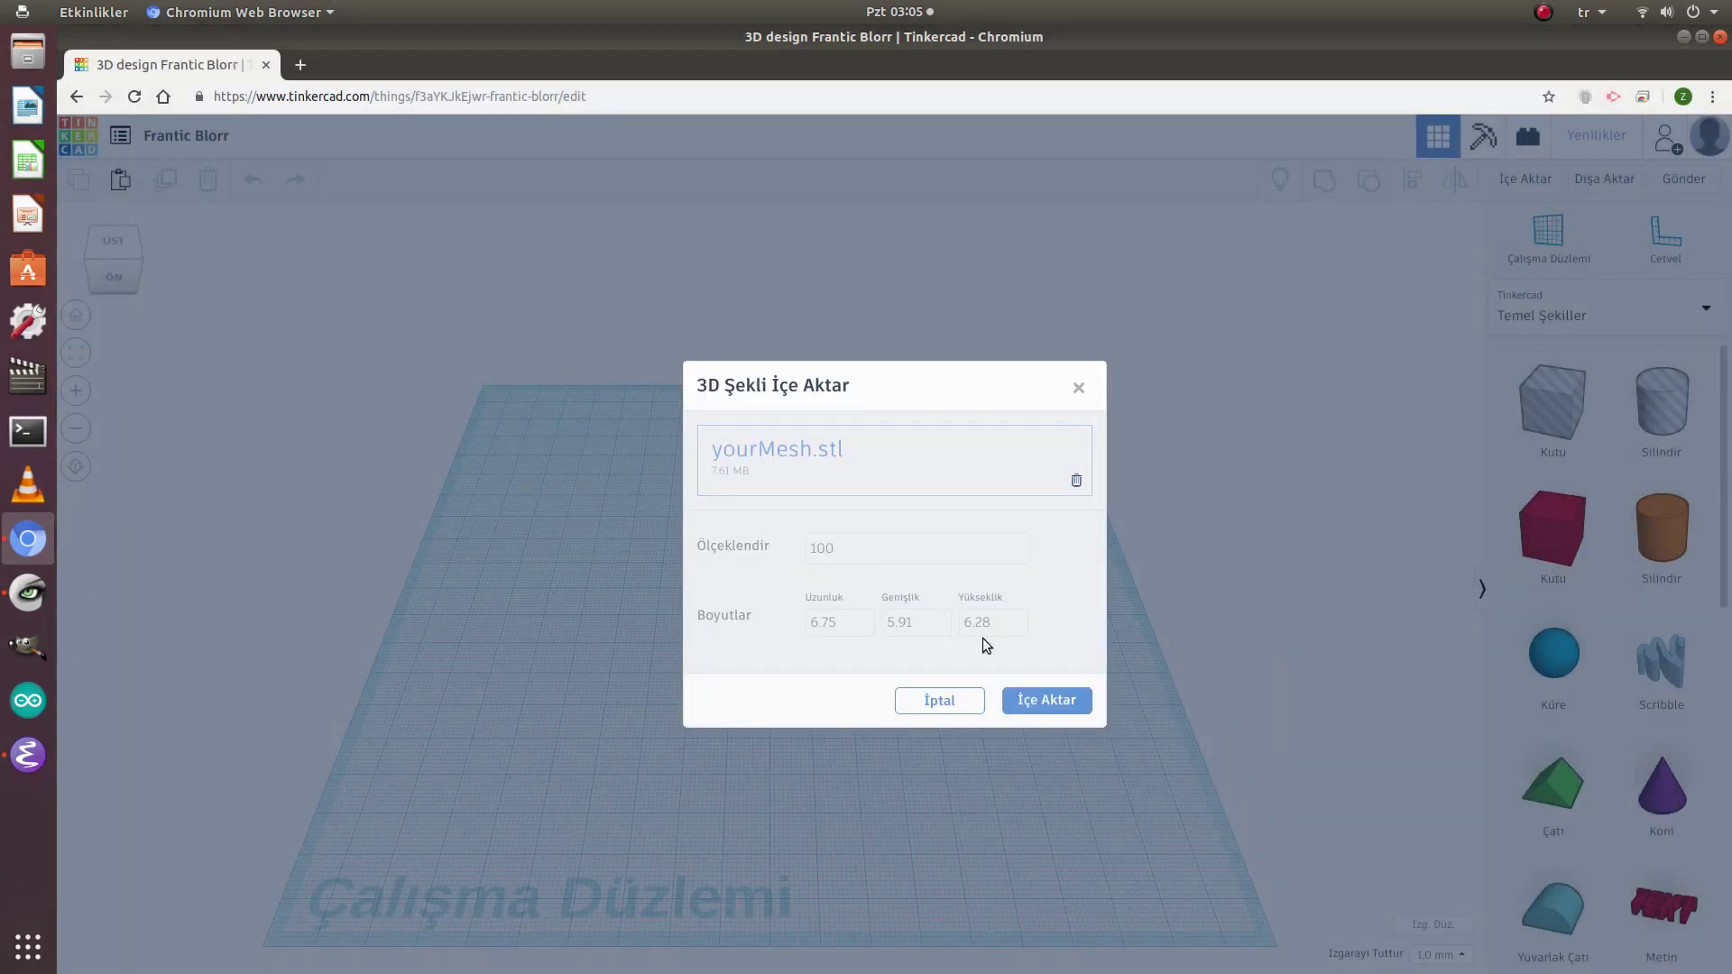
click(1037, 703)
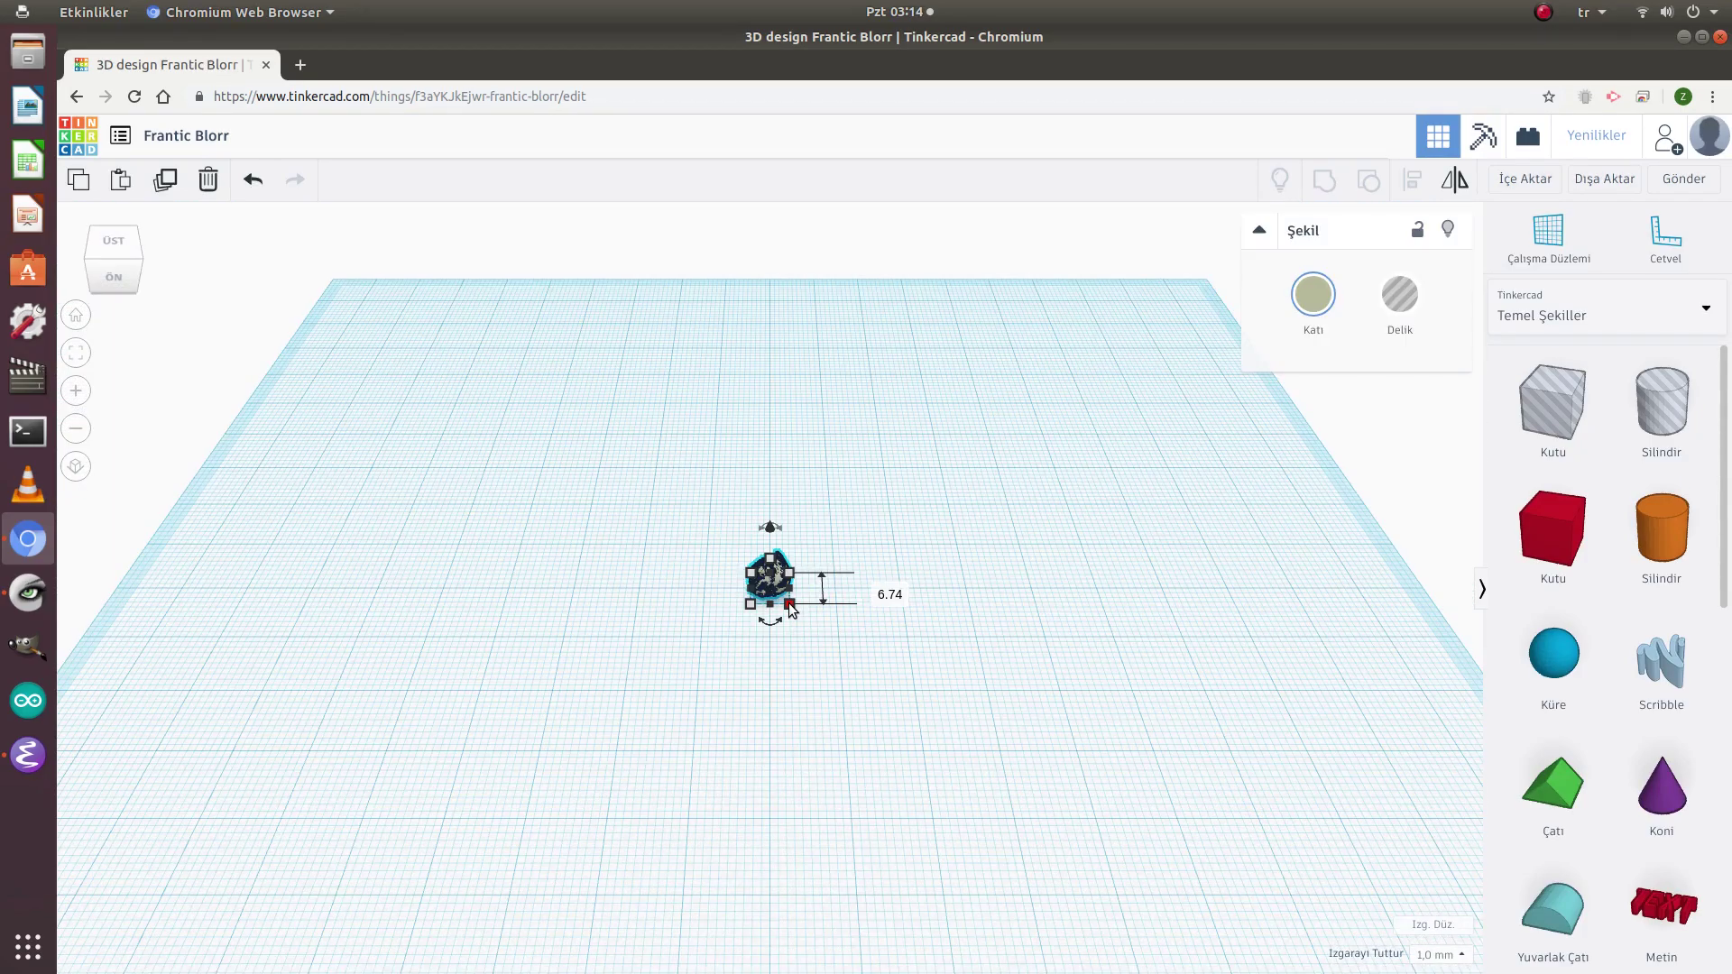
Step: Enlarge the imported apple proportionally and place a polygon (Poligon) shape beside it, shifting the apple slightly away
shift+drag(791, 605, 1153, 898)
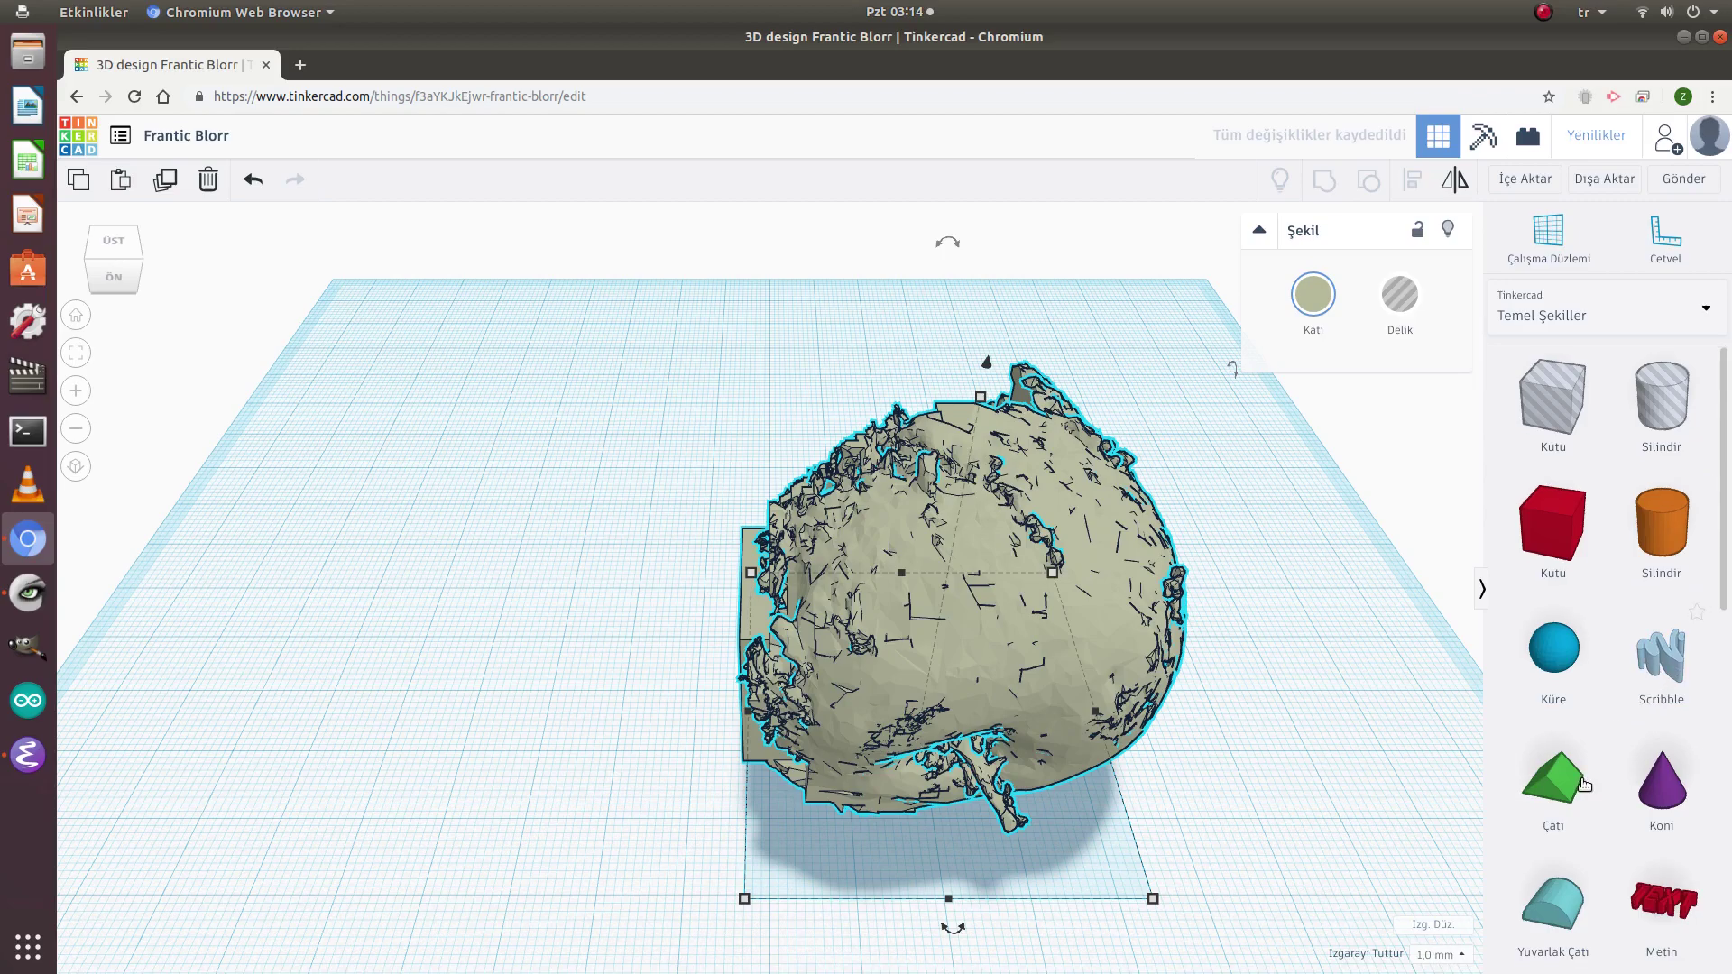
scroll(1619, 735, down, 2)
scroll(1618, 736, down, 4)
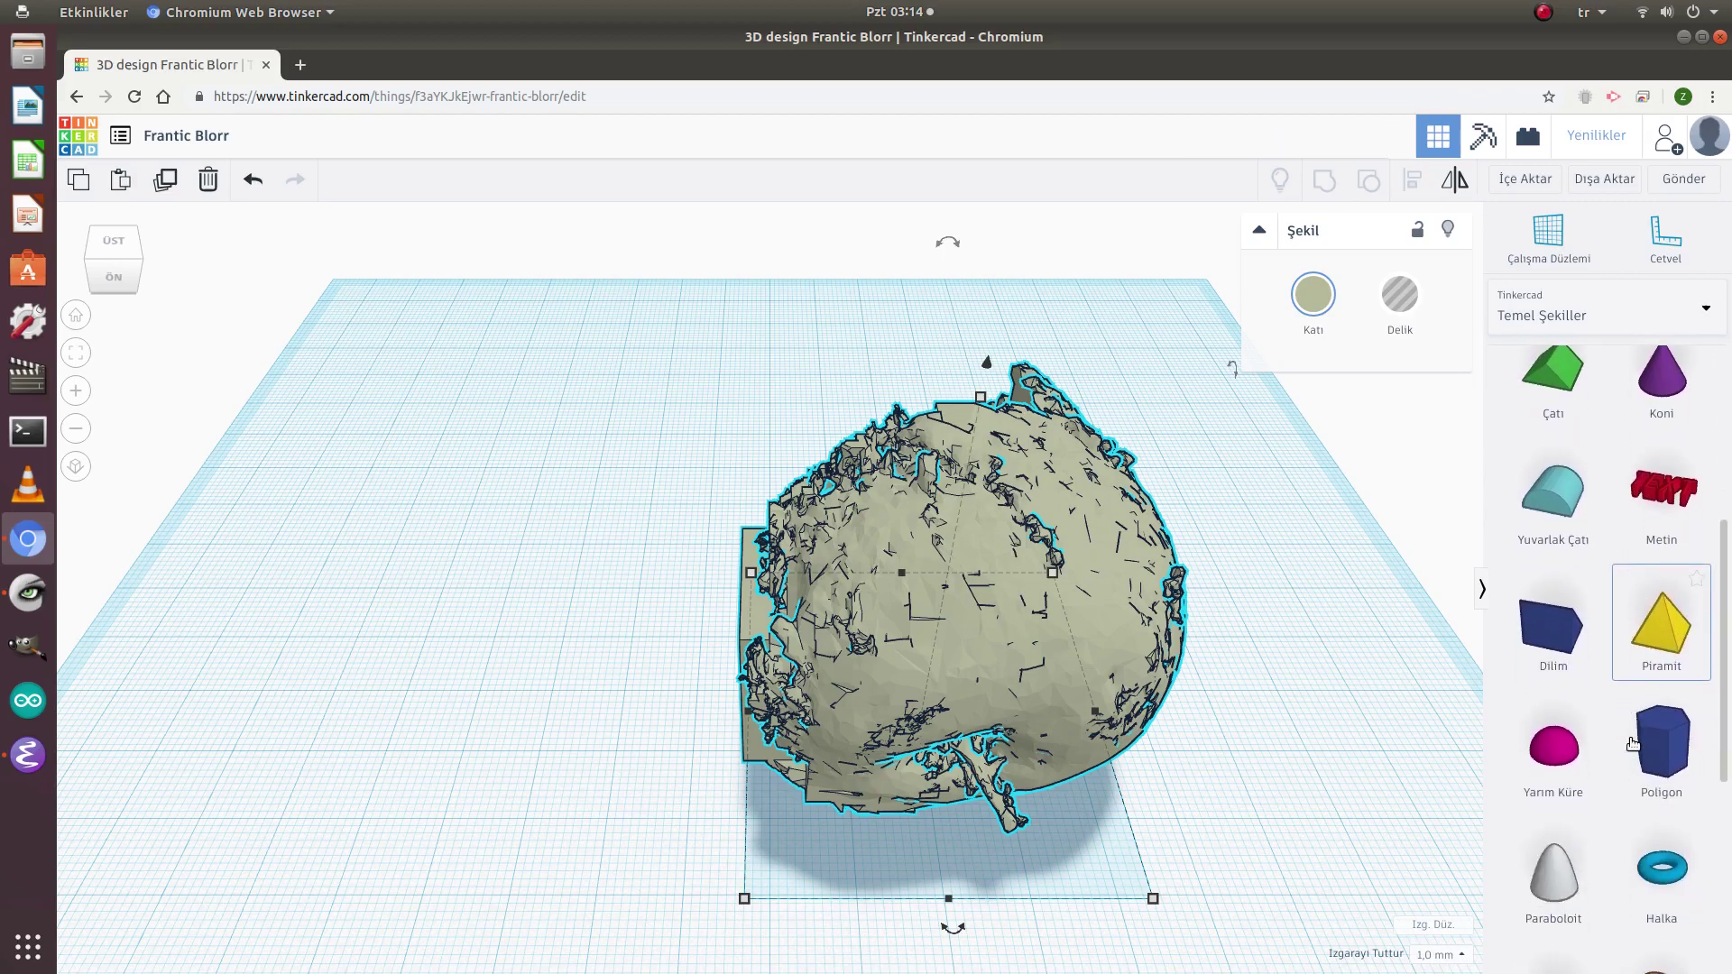
drag(1664, 713, 539, 683)
drag(815, 677, 859, 658)
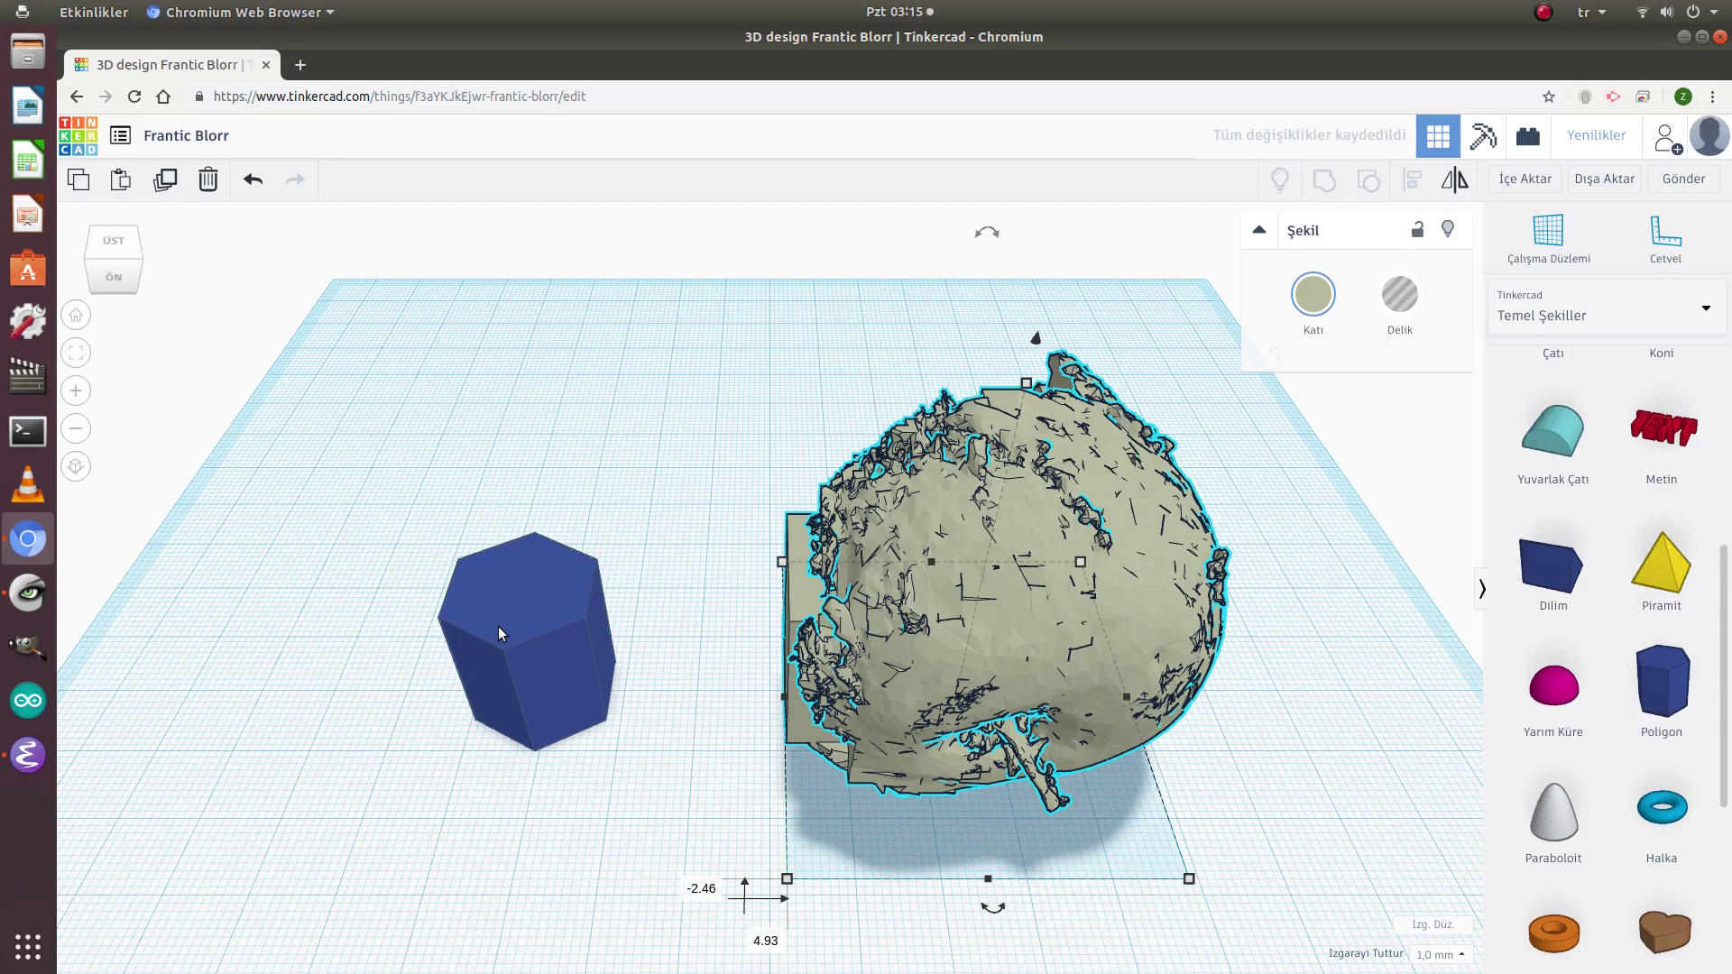
Step: Flatten the polygon to 2 mm high and stretch it into a base plate of about 54.32 by 38 mm
click(507, 613)
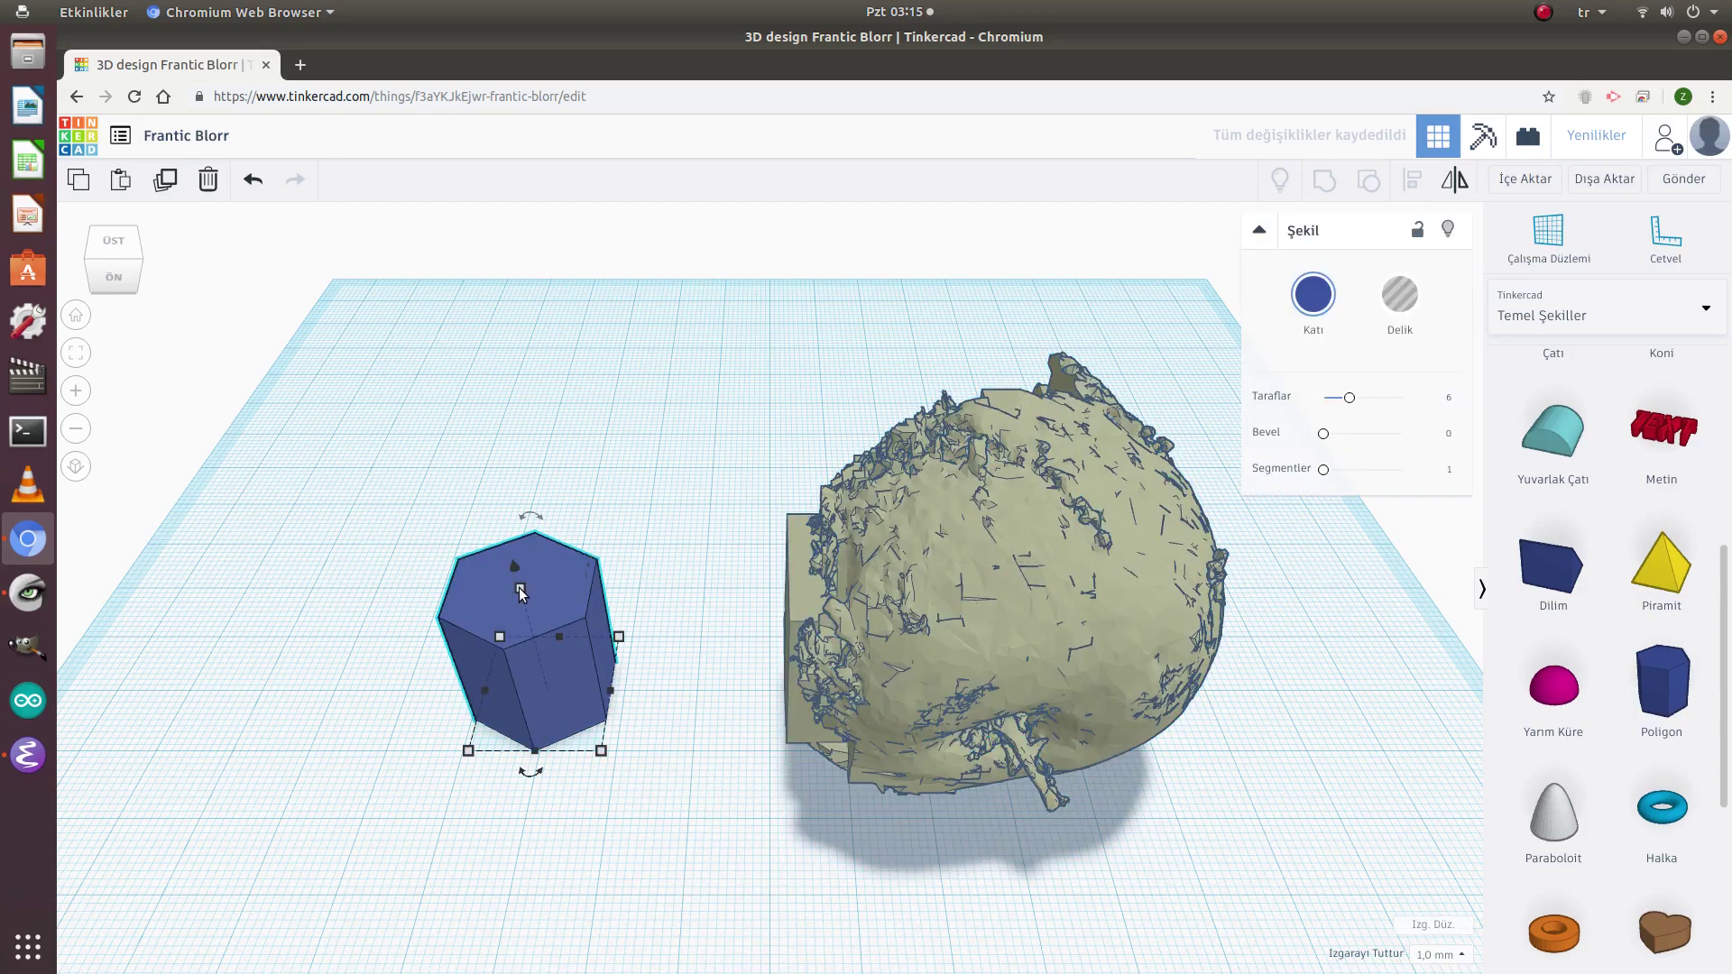
drag(527, 599, 540, 681)
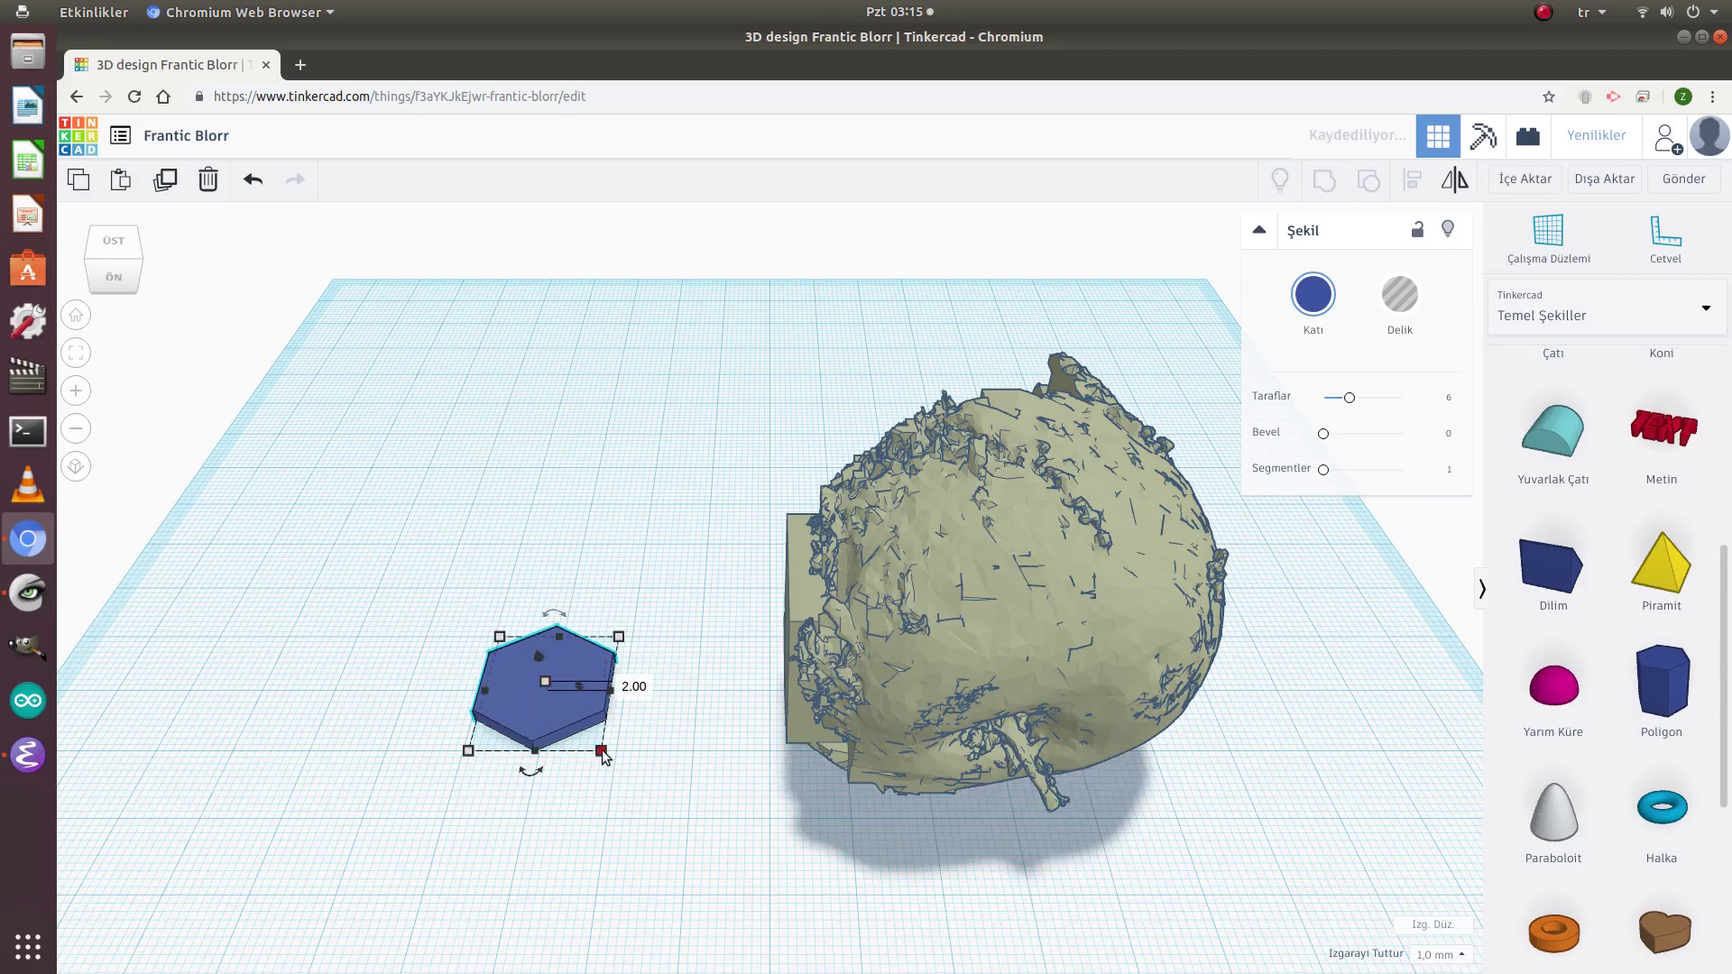
drag(603, 756, 907, 880)
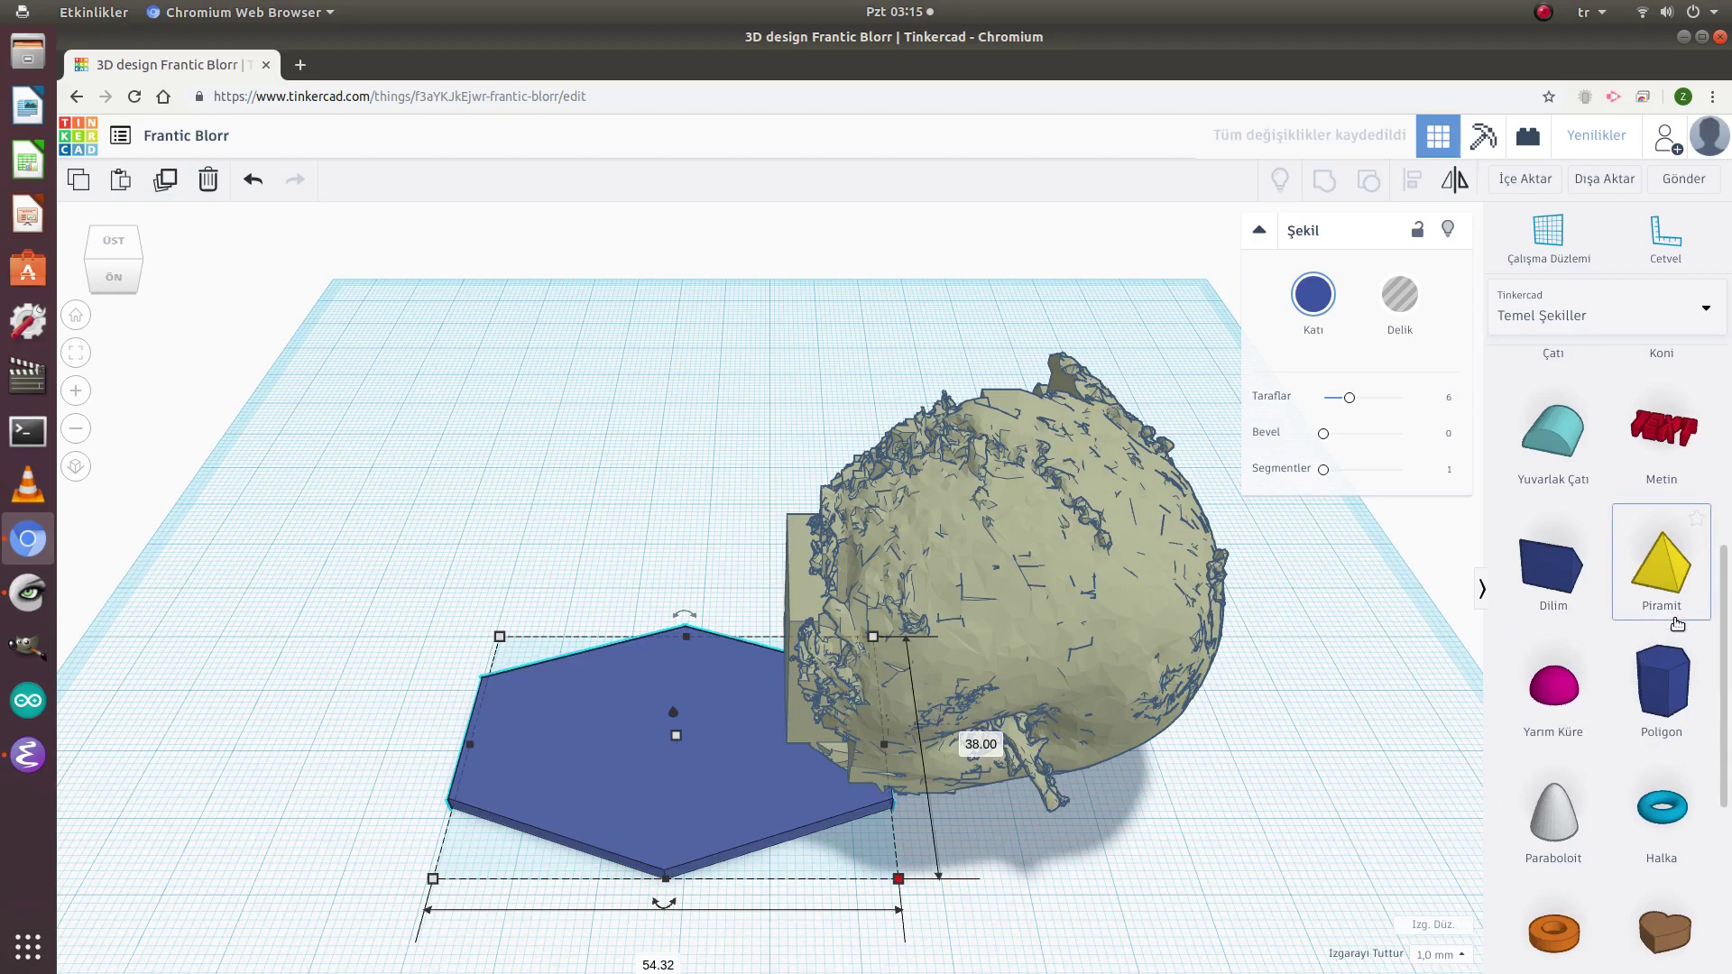
Step: Place a cylinder (Silindir) on the hexagonal plate and align both shapes to their centres in the two horizontal directions
scroll(1658, 611, up, 2)
scroll(1658, 610, up, 5)
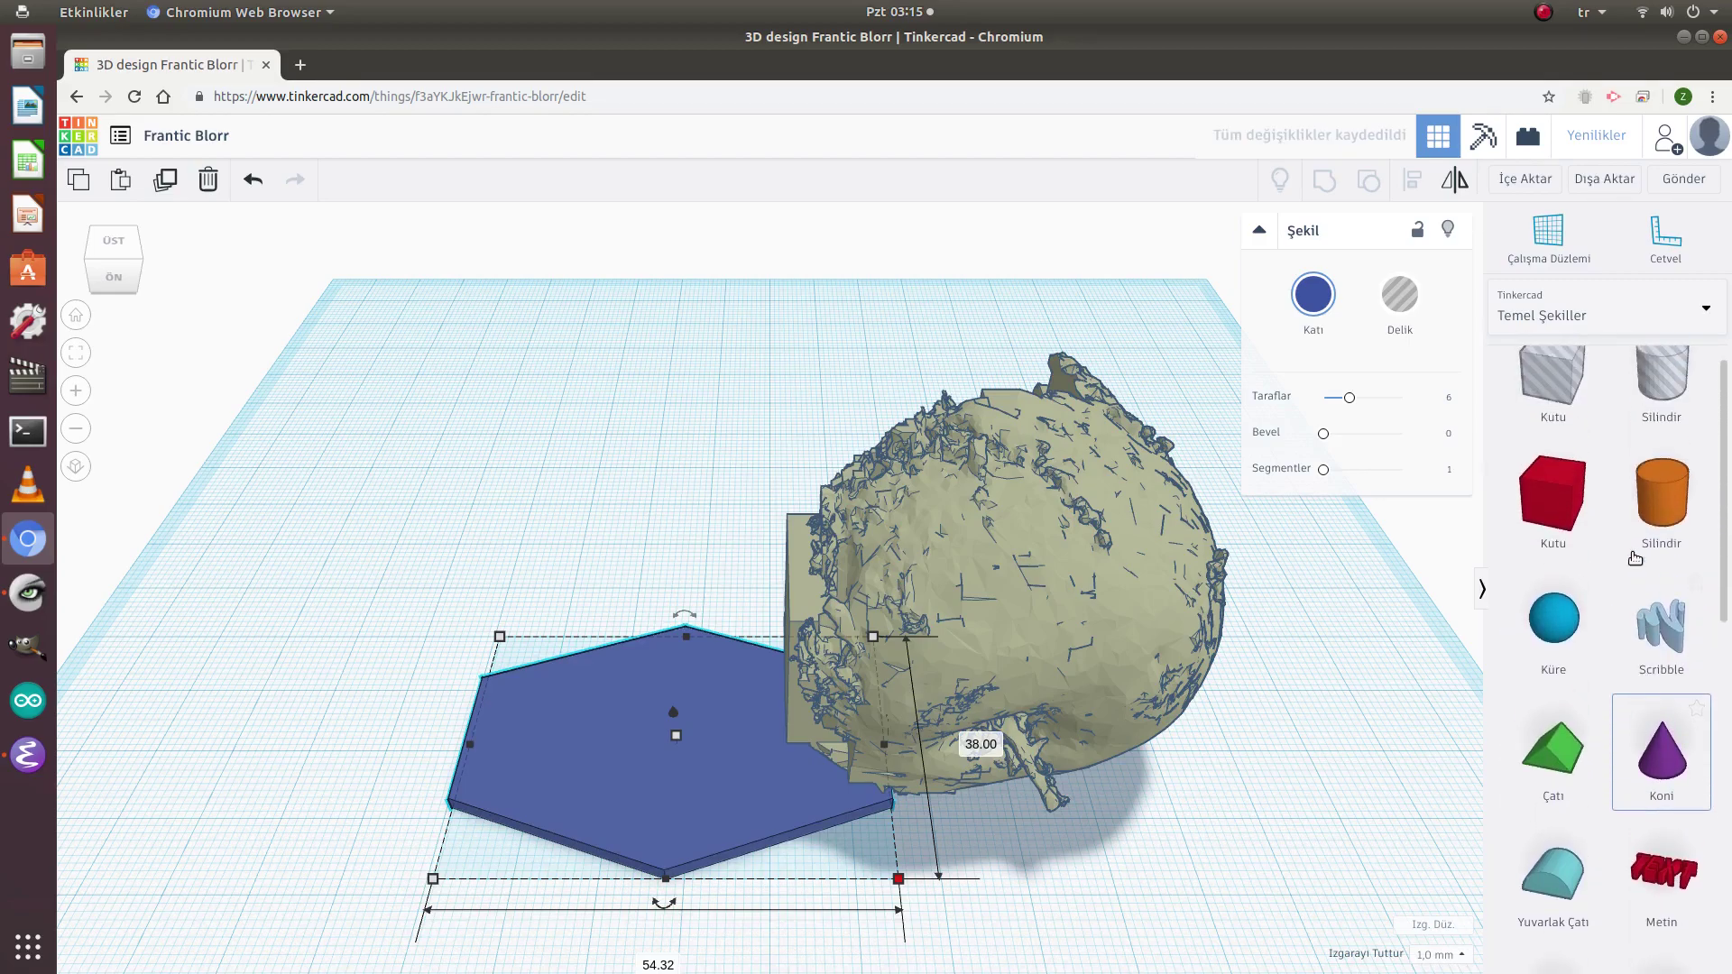
drag(1666, 596, 653, 761)
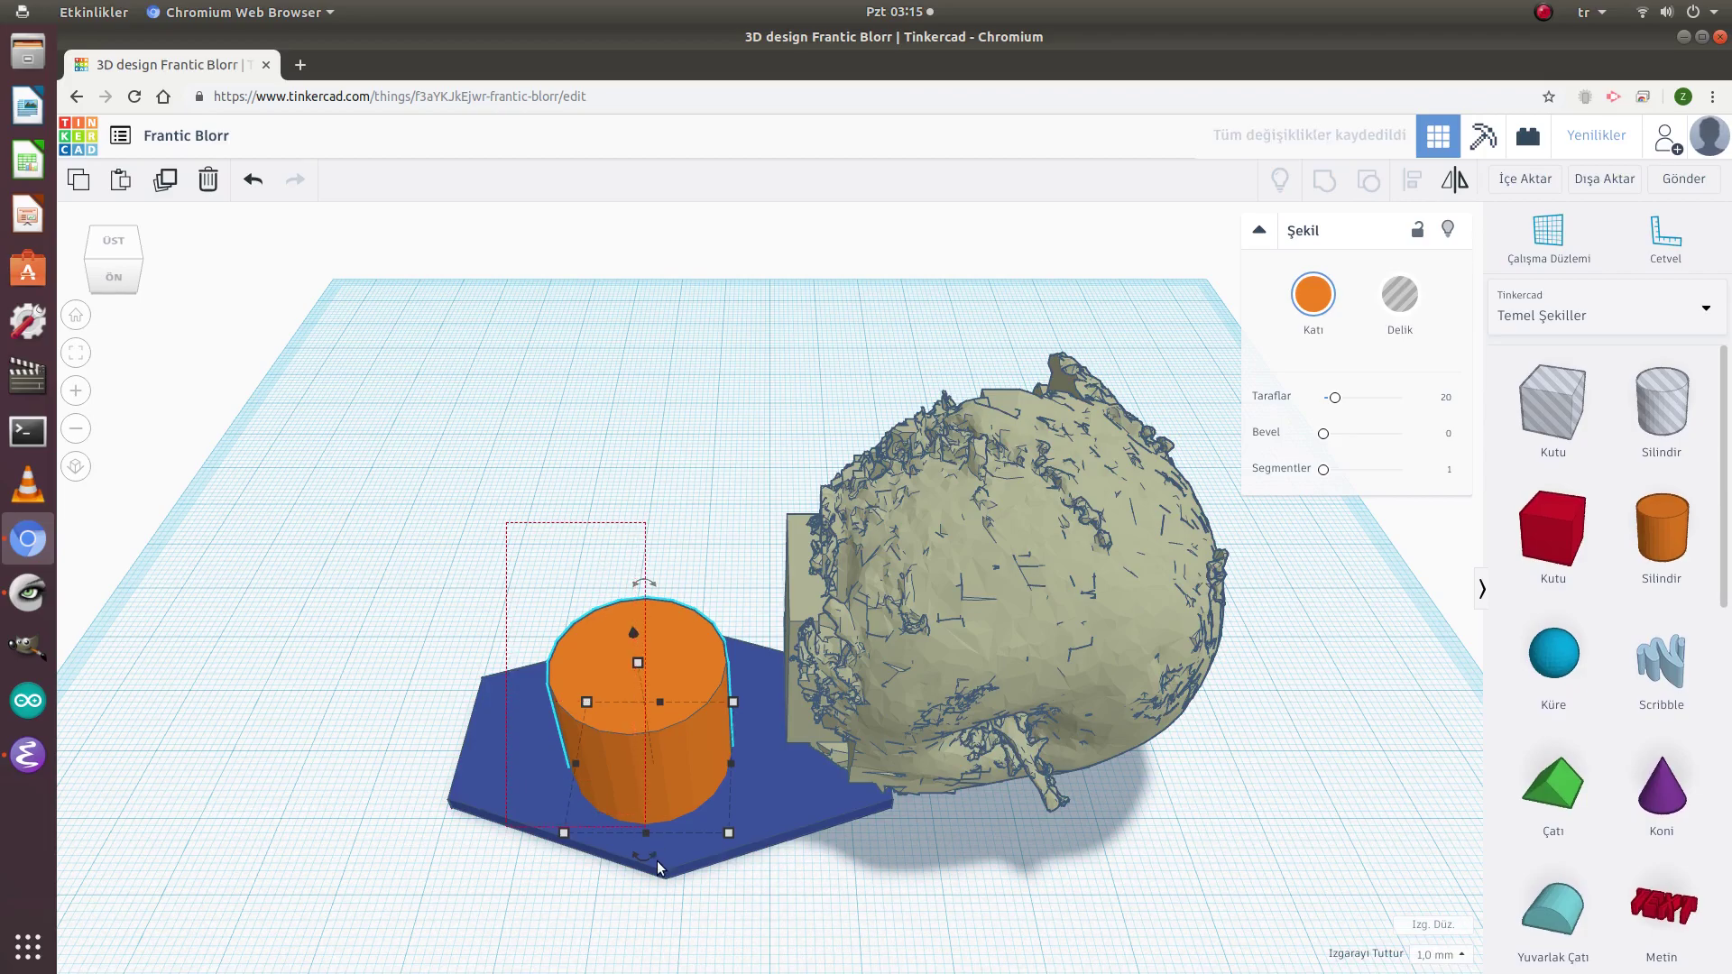
shift+click(717, 816)
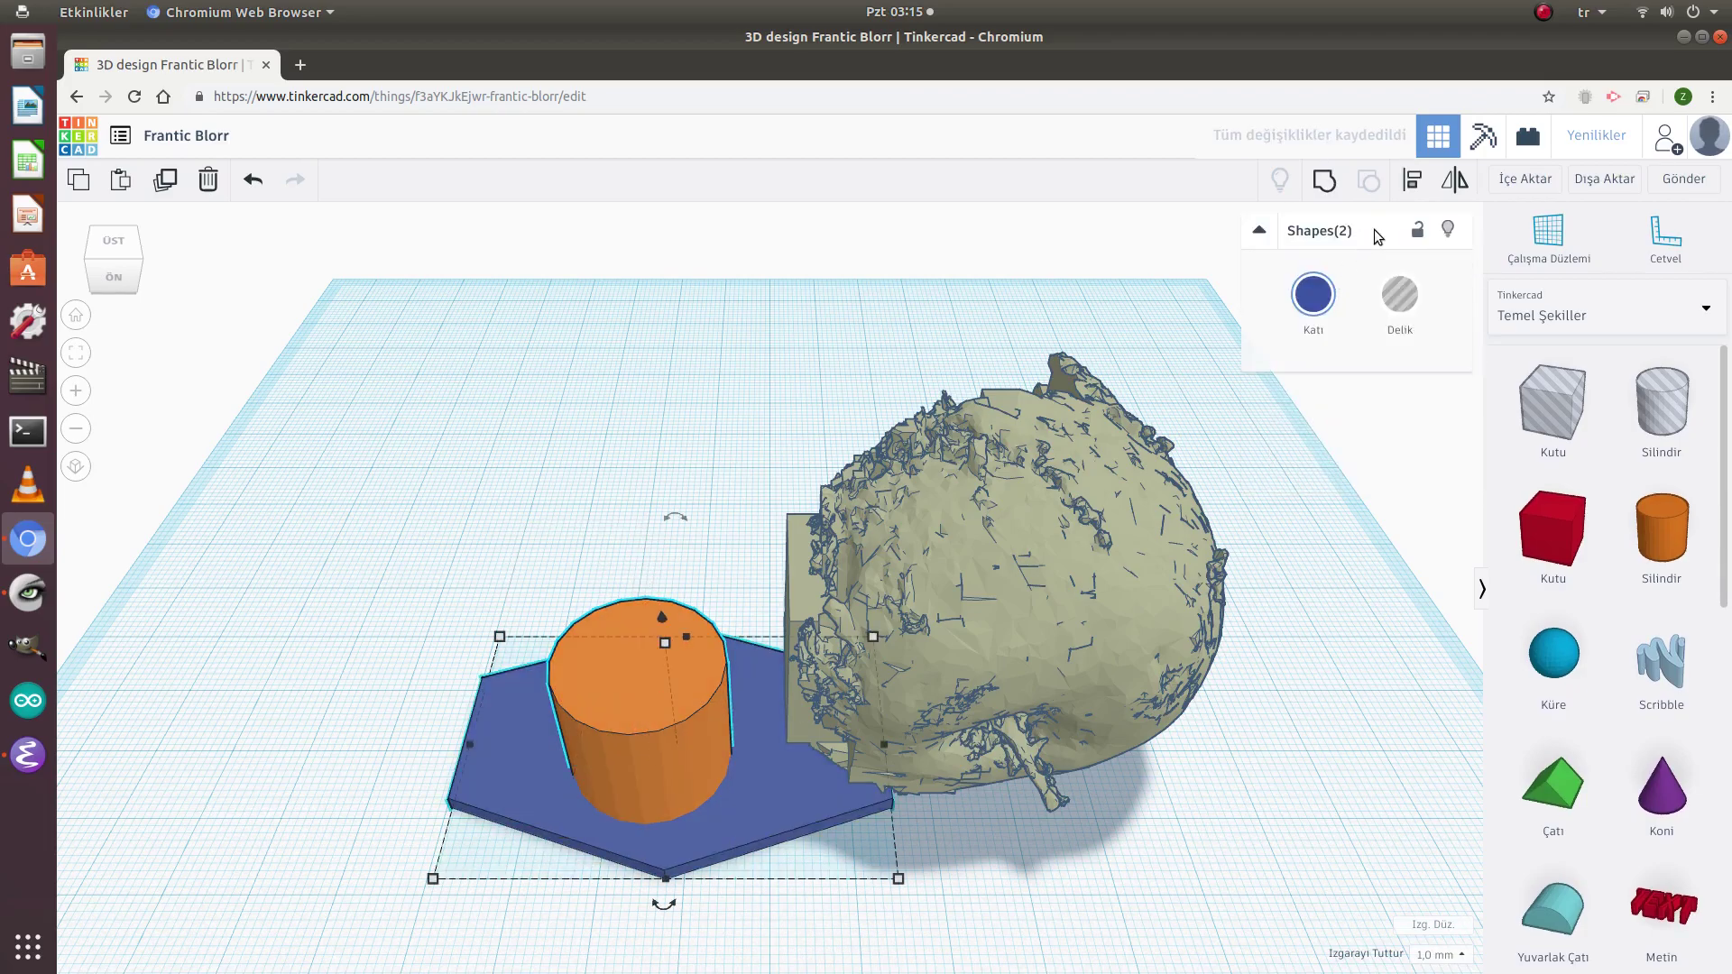
click(1410, 188)
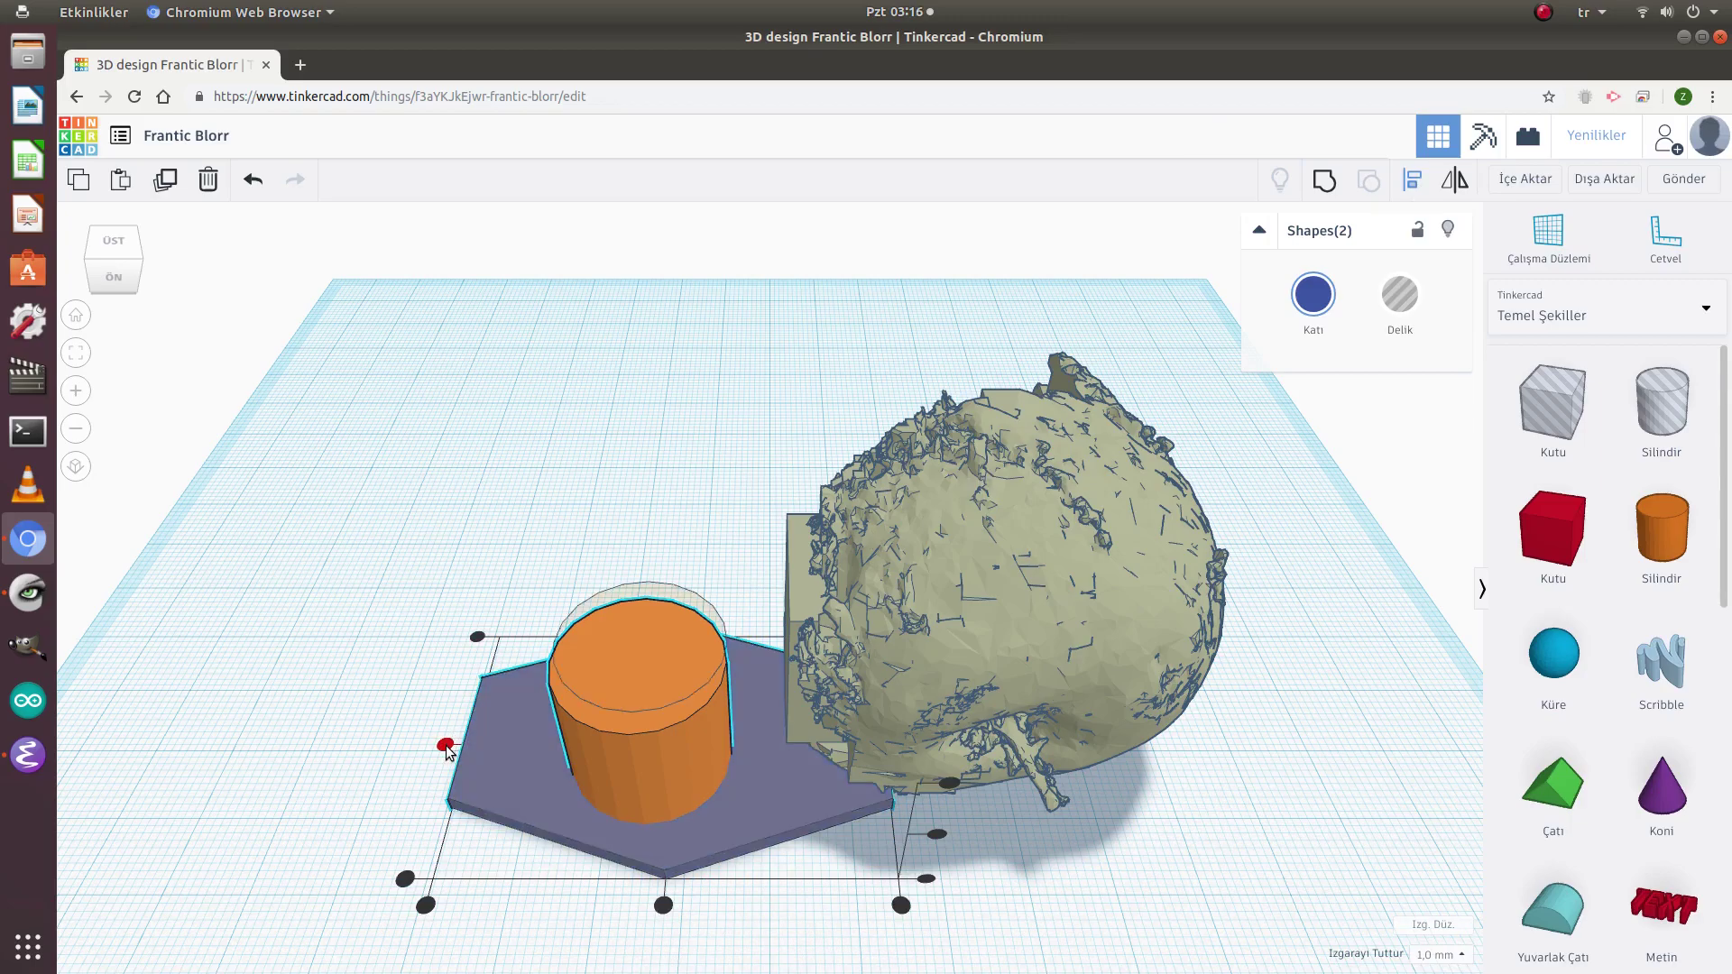
click(445, 777)
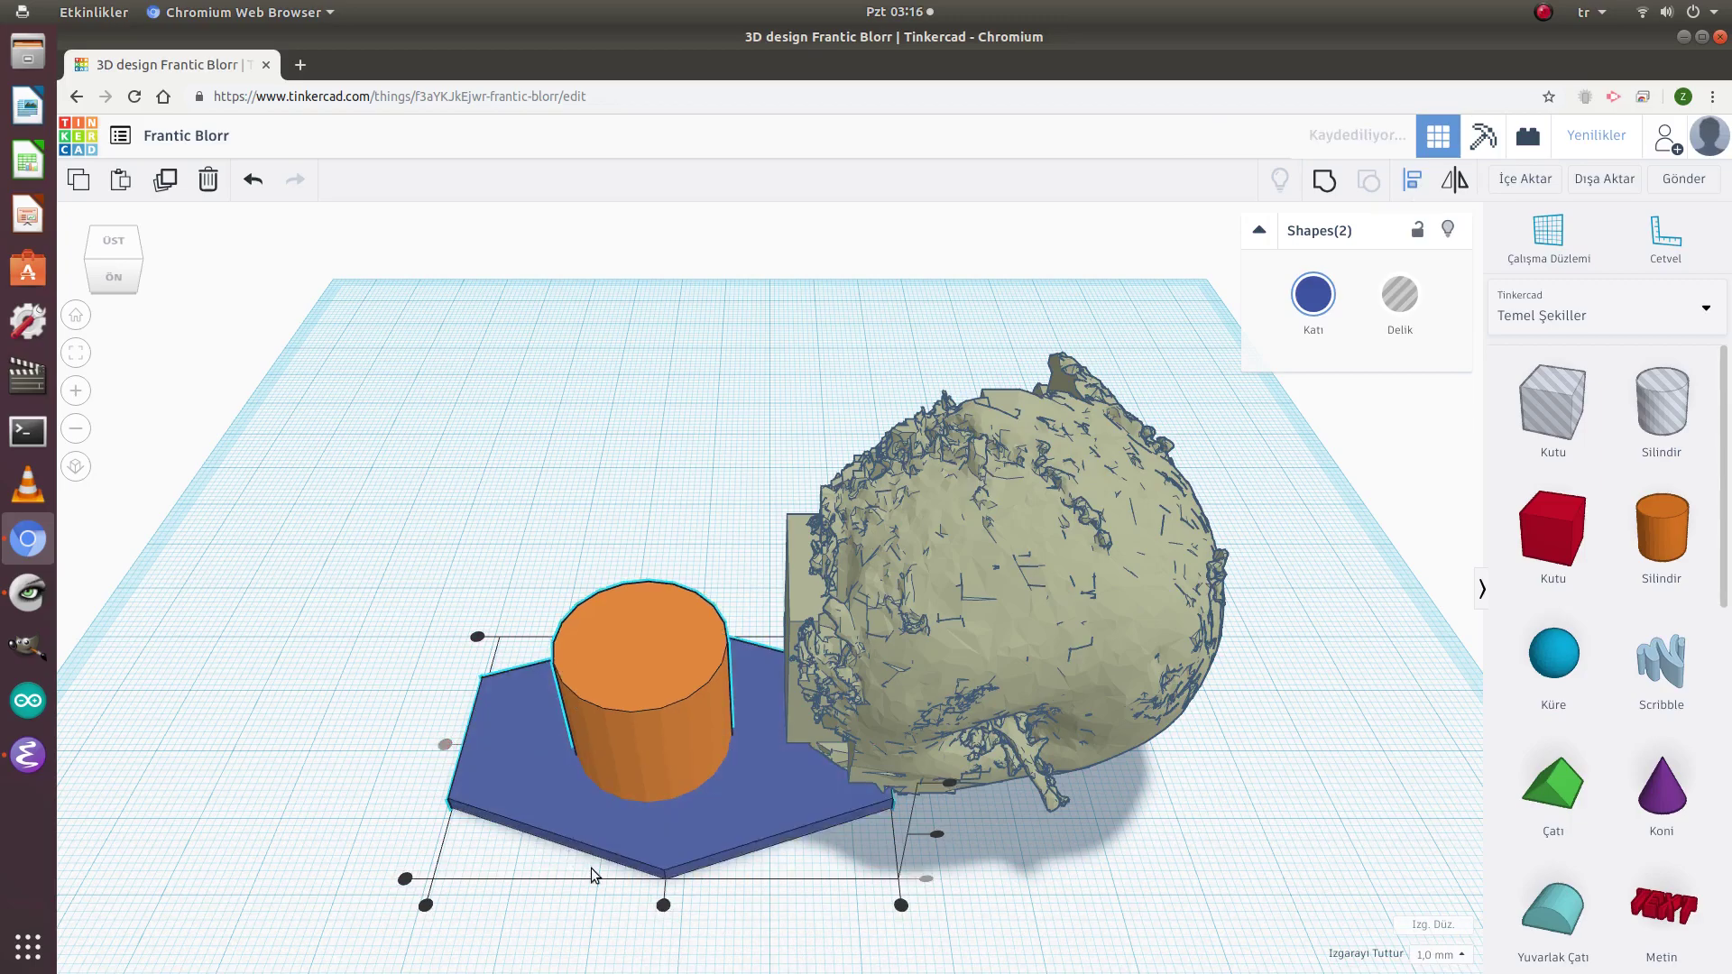
click(663, 905)
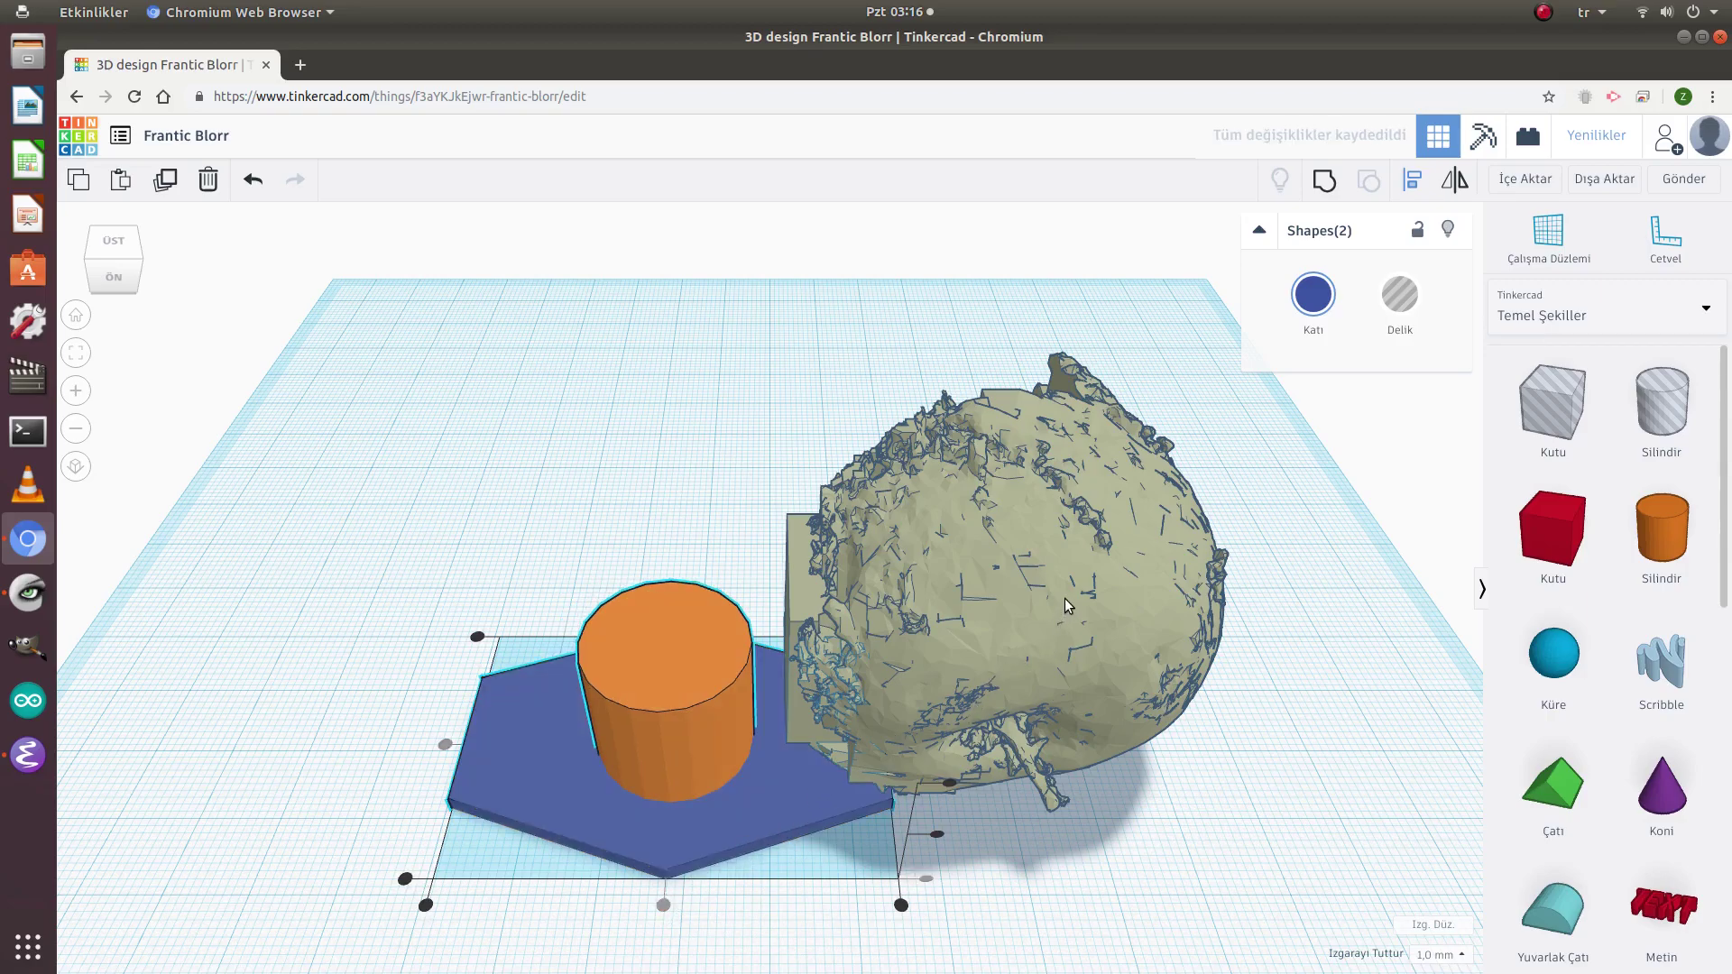
Step: Move the apple over the cylinder and hexagonal plate, and check its position from a low side view
drag(1063, 601, 701, 597)
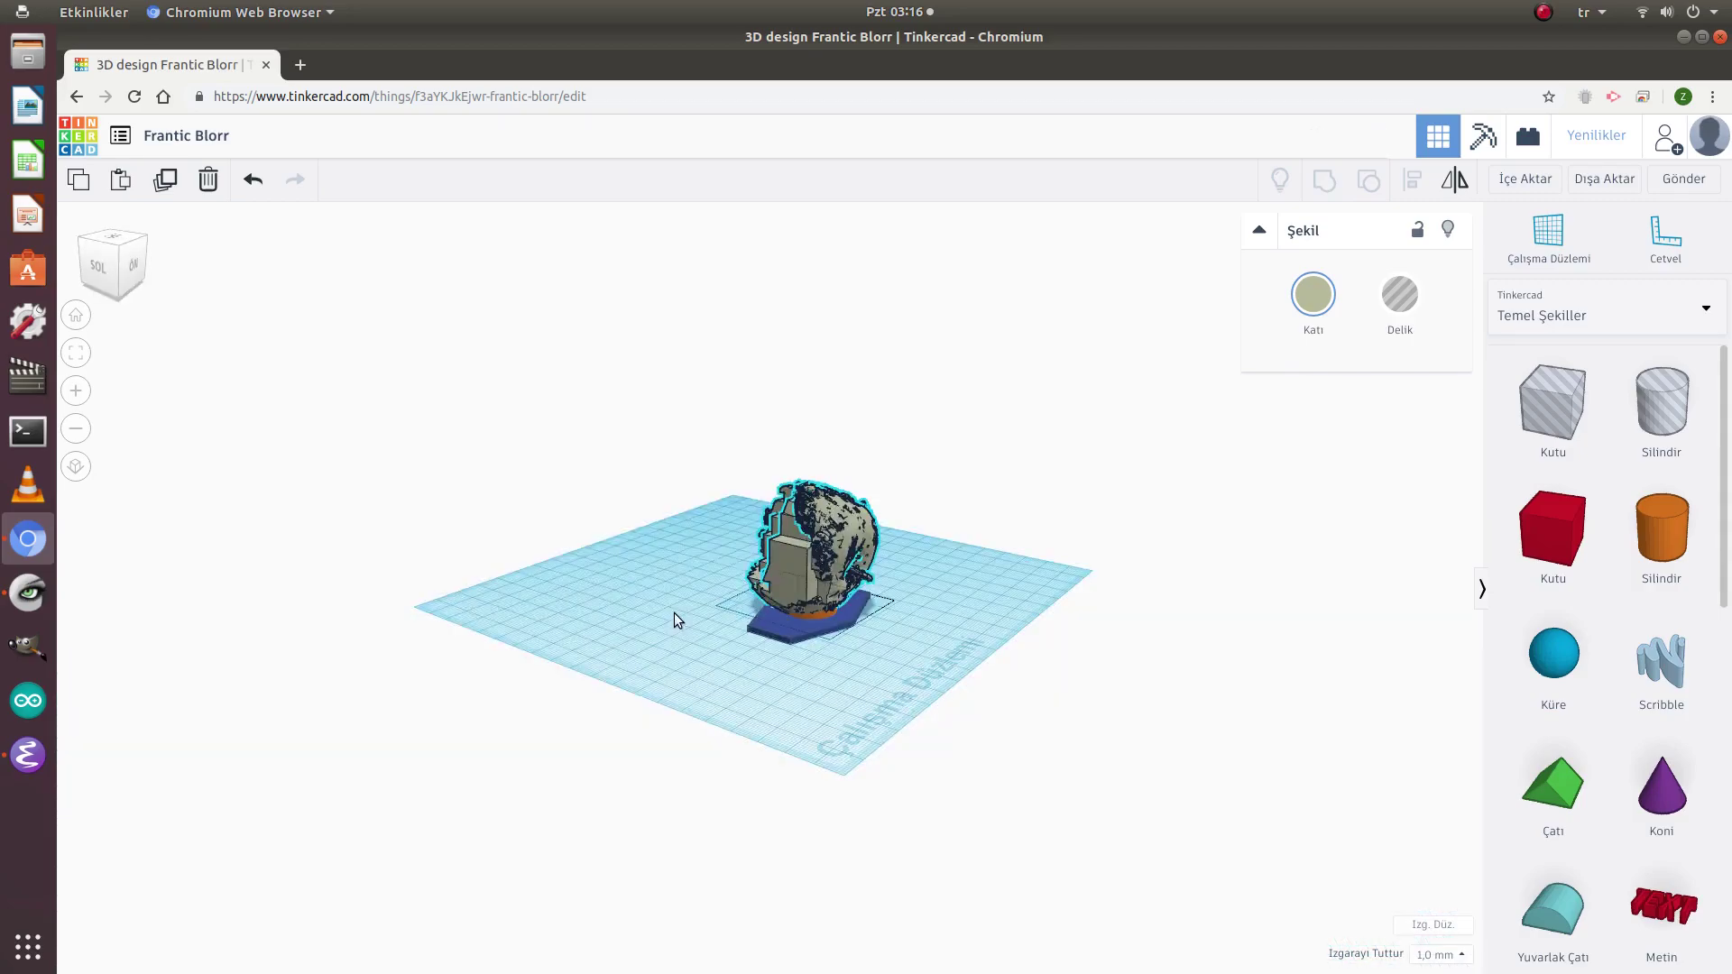
right_drag(674, 613, 670, 608)
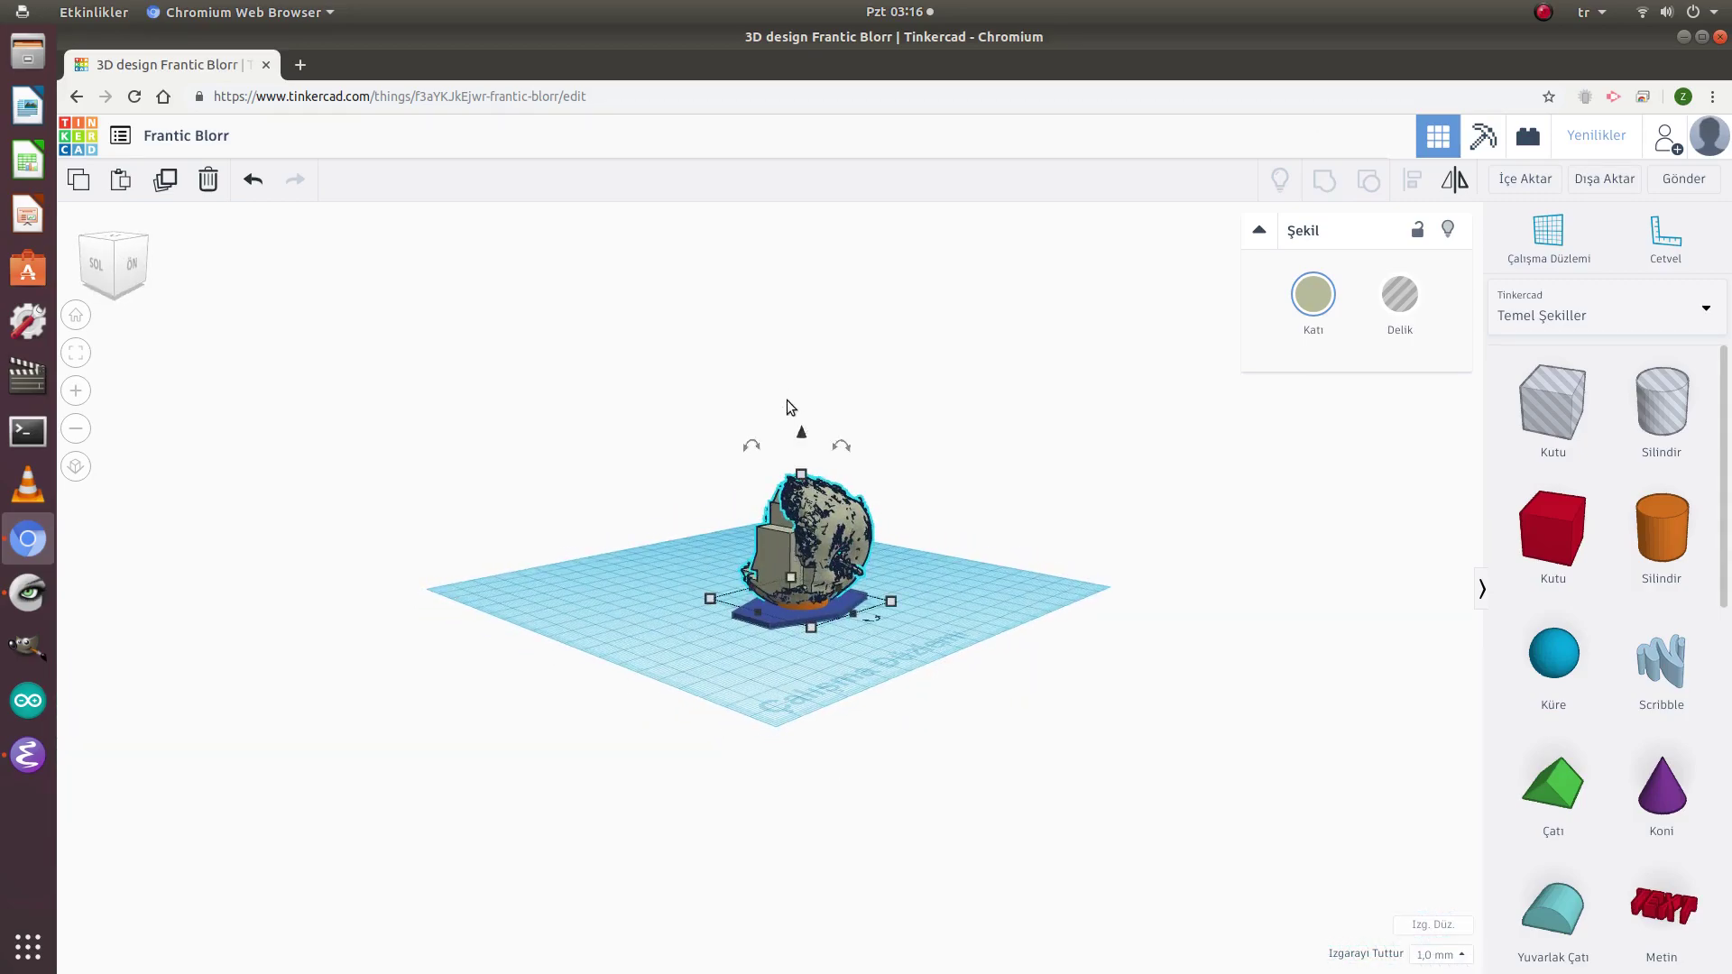
Step: Raise the apple 15 mm onto the cylinder and group it with the cylinder and hexagonal plate into one object
drag(803, 437, 827, 393)
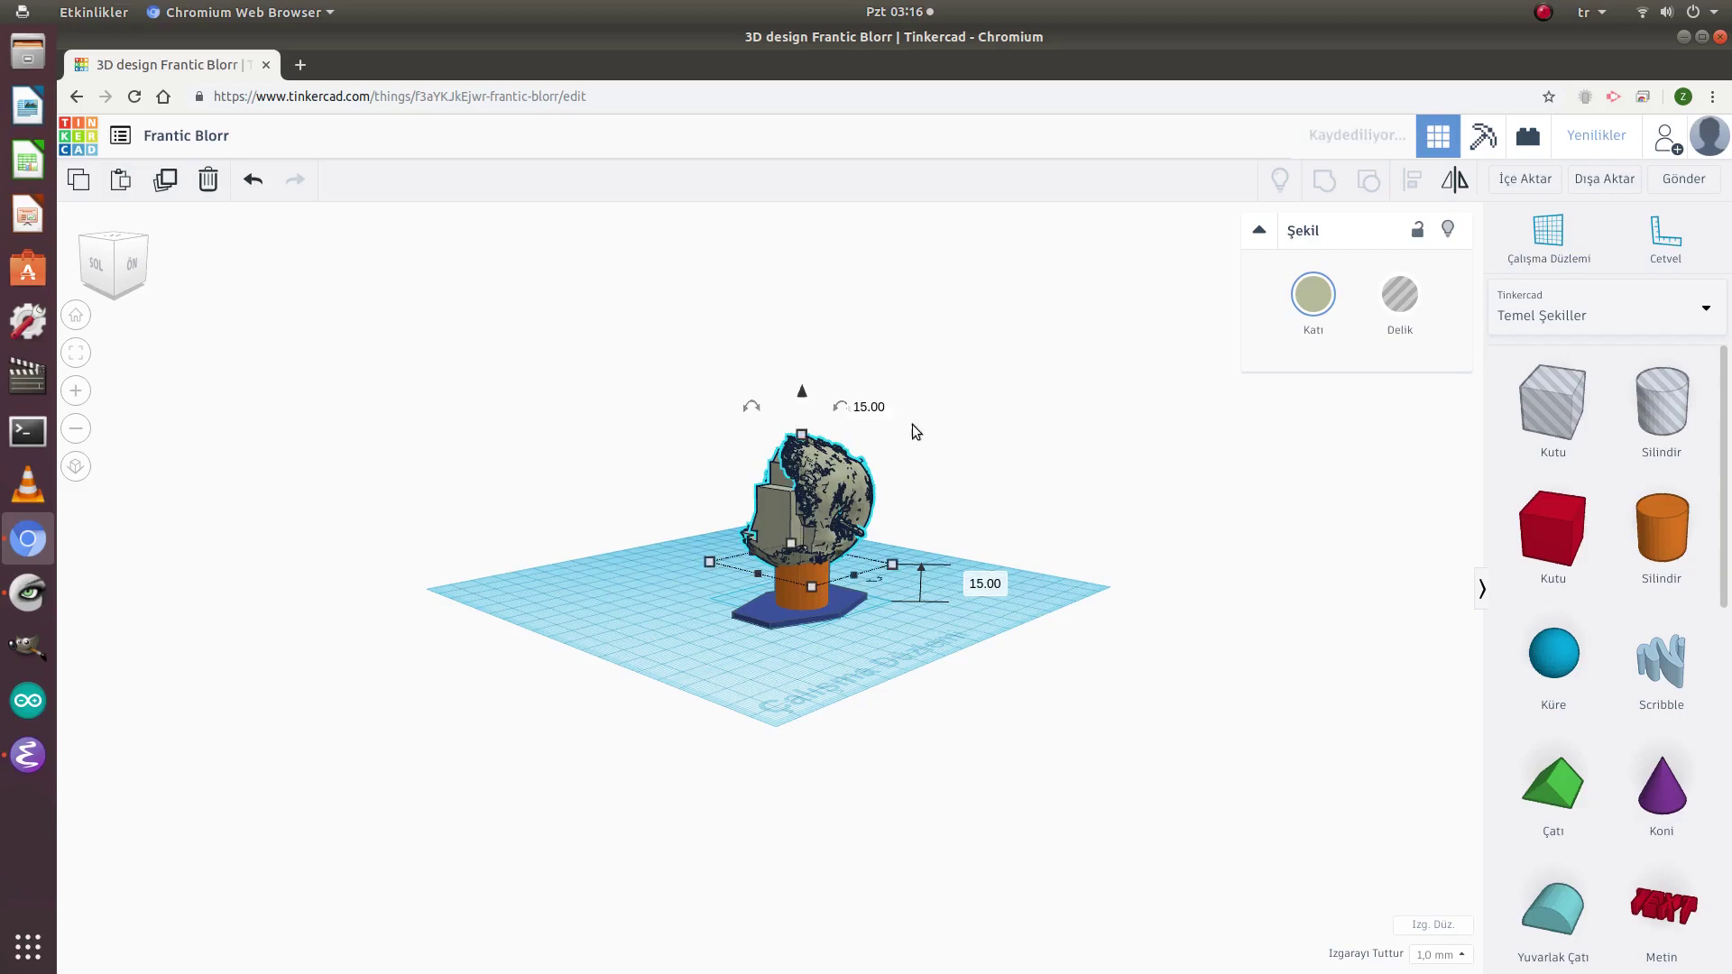
drag(920, 679, 667, 424)
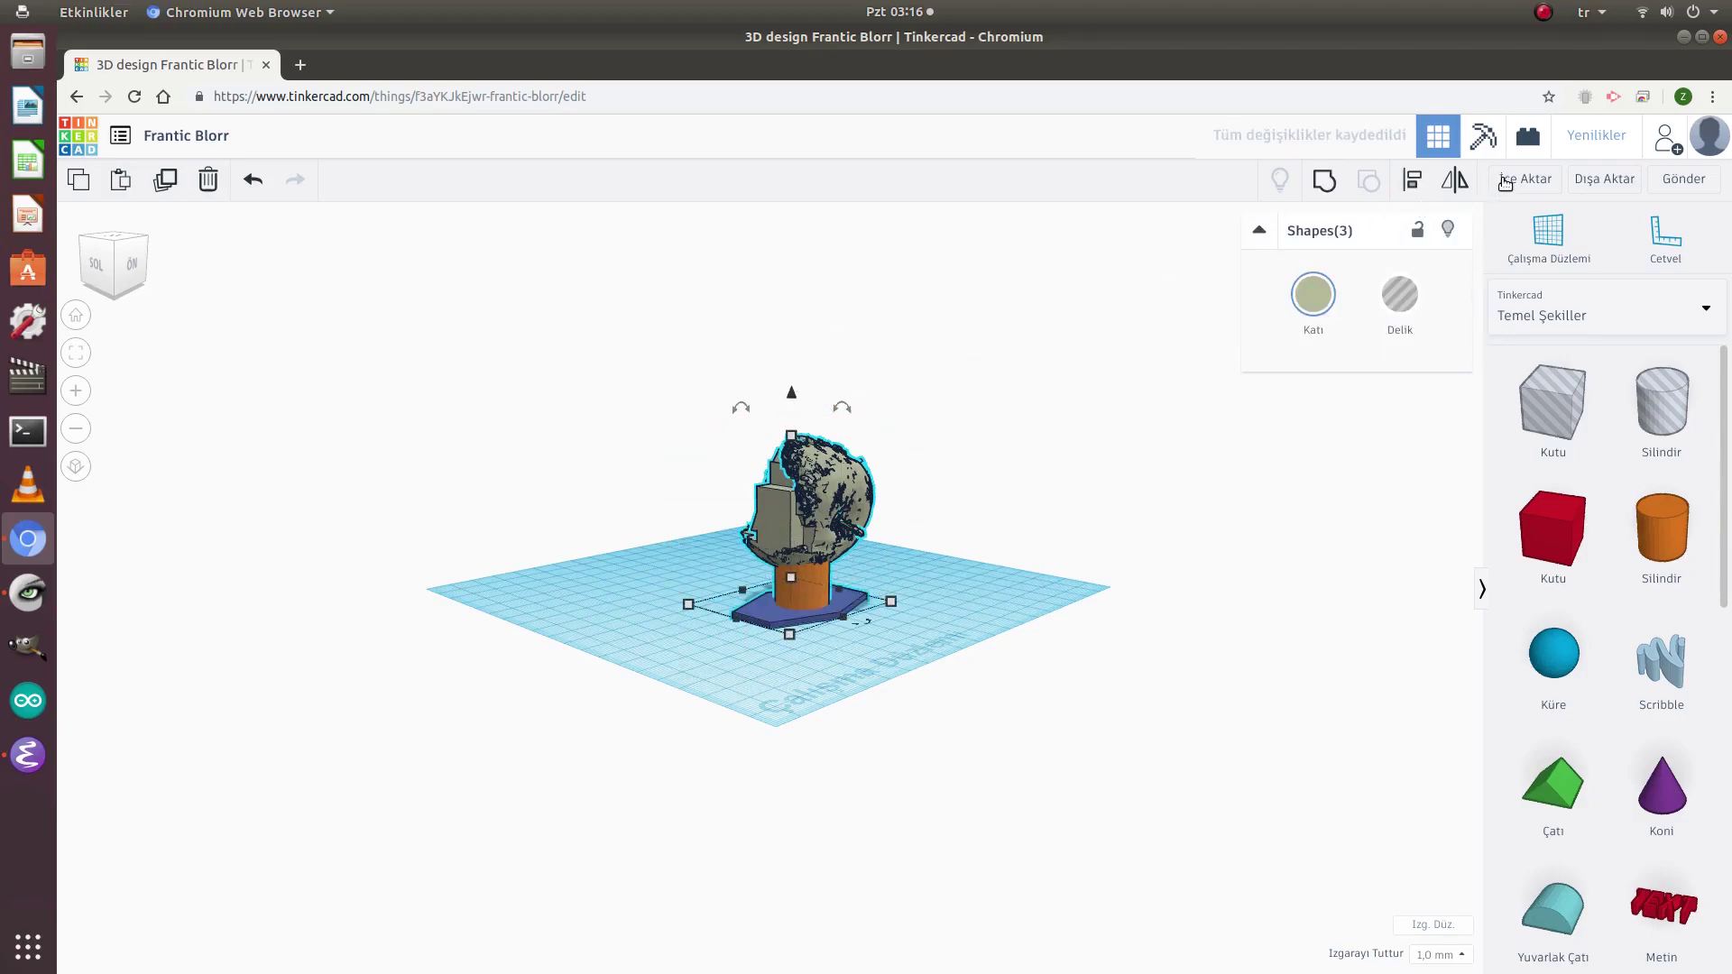
click(1324, 192)
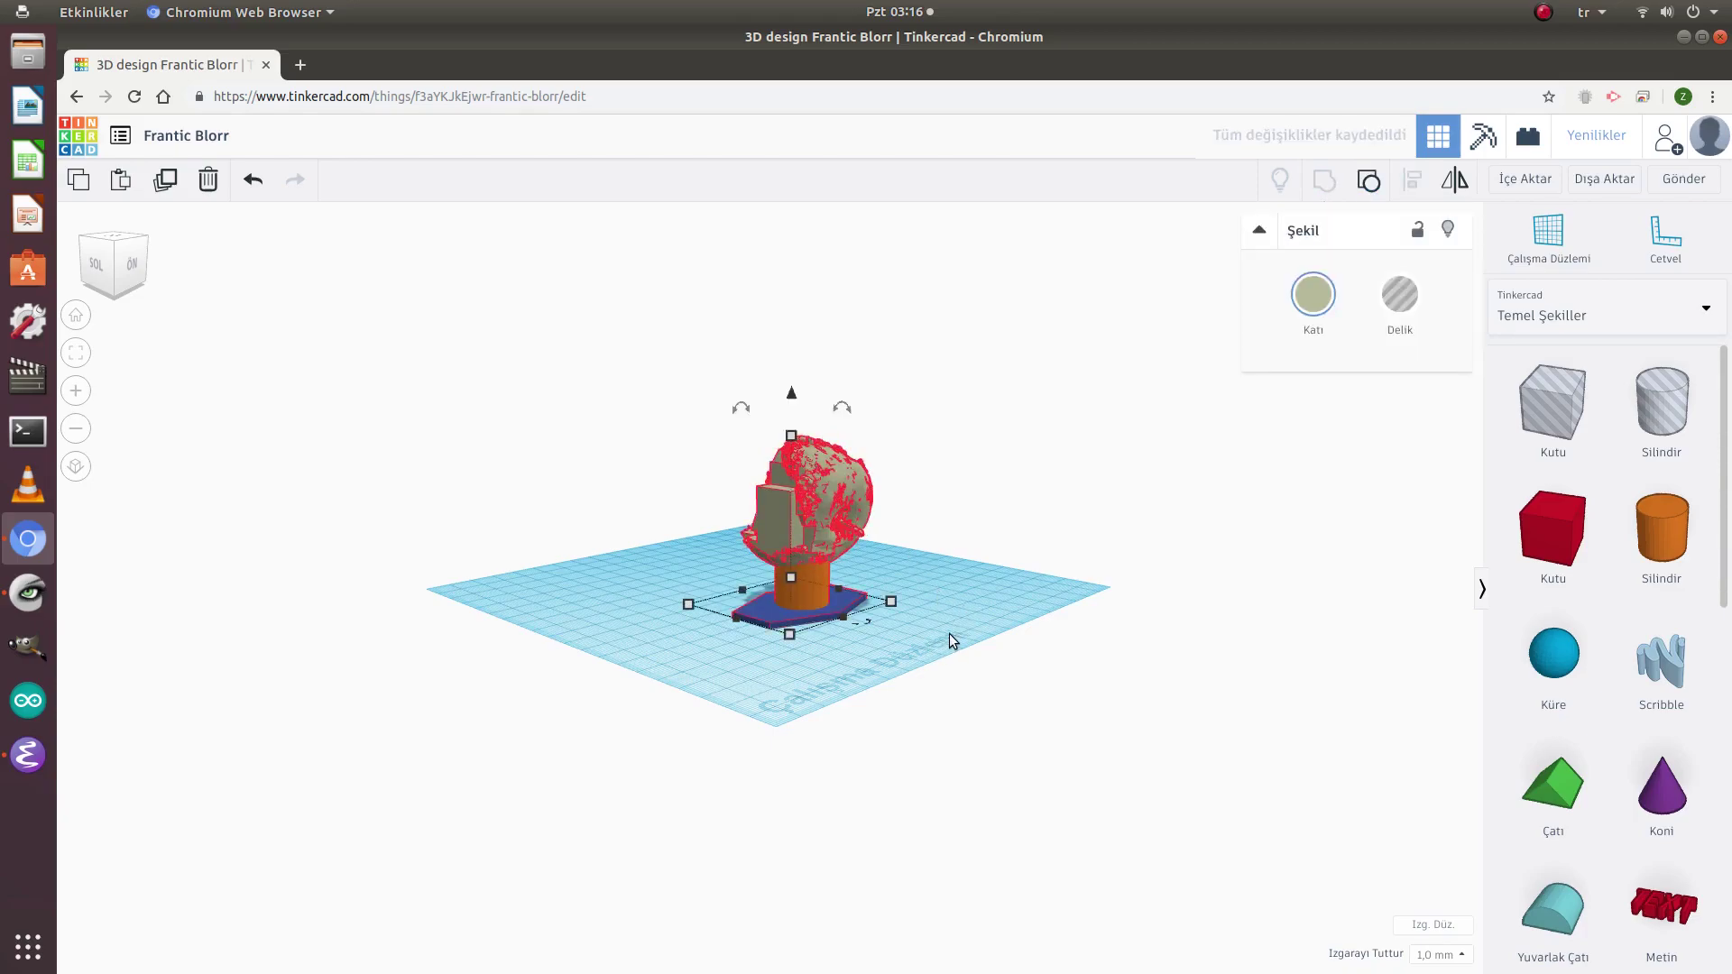
right_drag(954, 640, 801, 607)
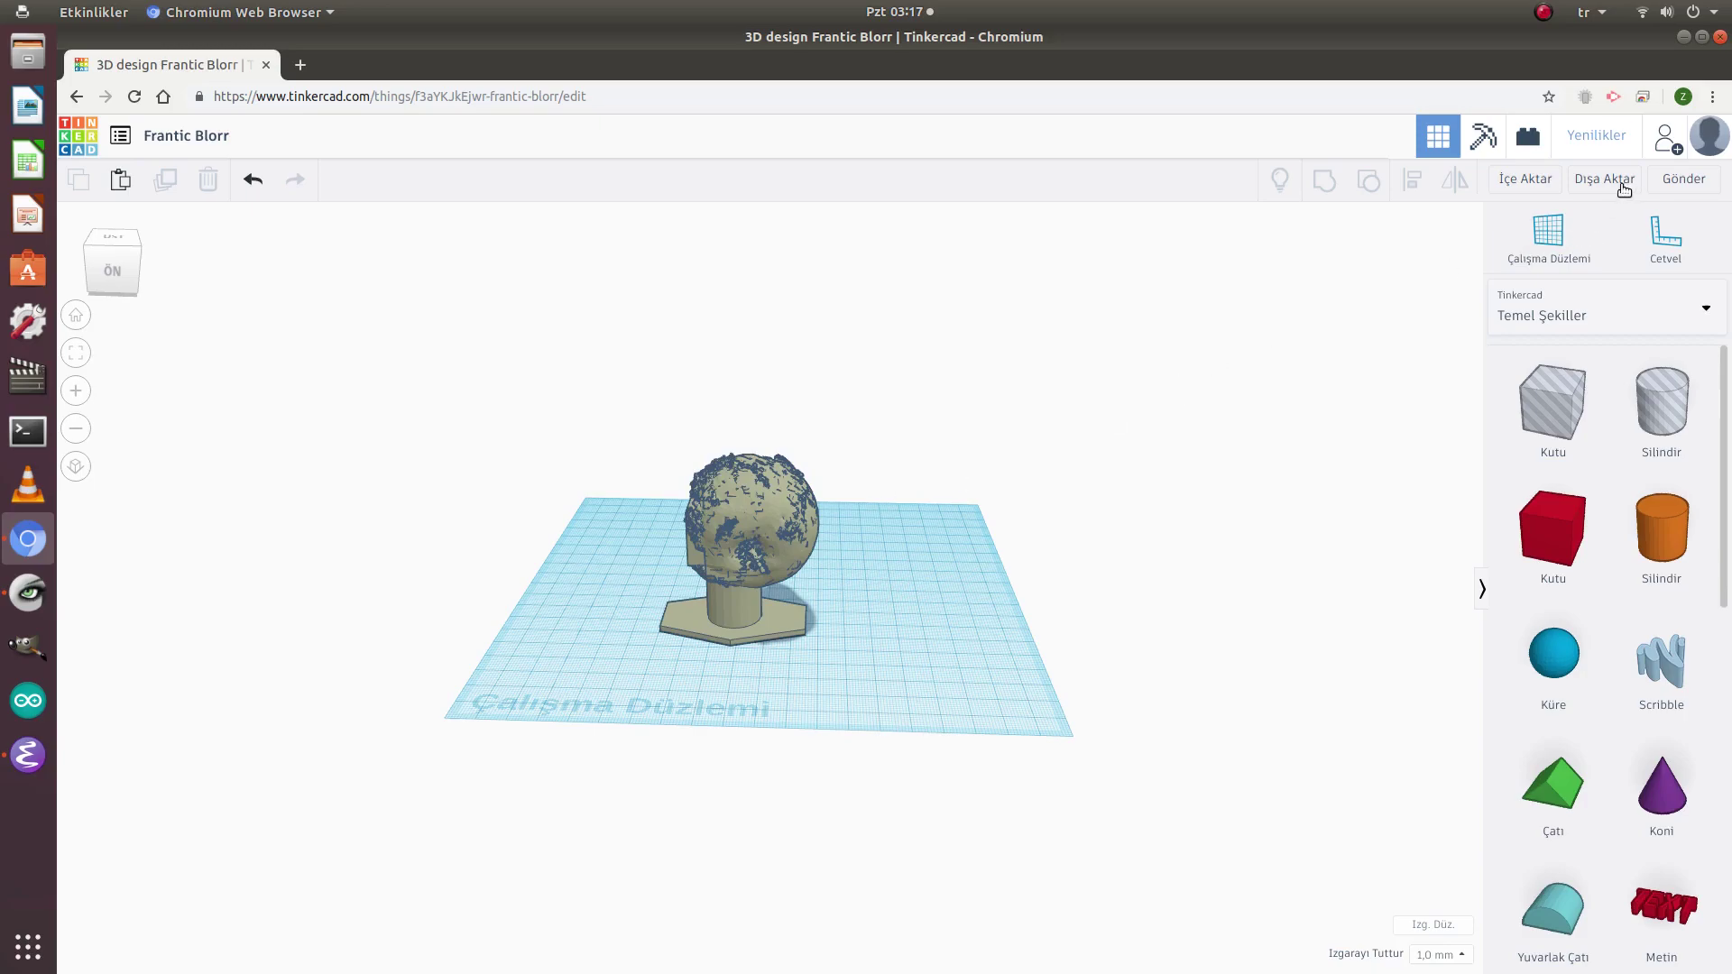
Step: Select the grouped apple and stand and open the export (Dışa Aktar) options for the selected shape
click(749, 532)
click(777, 525)
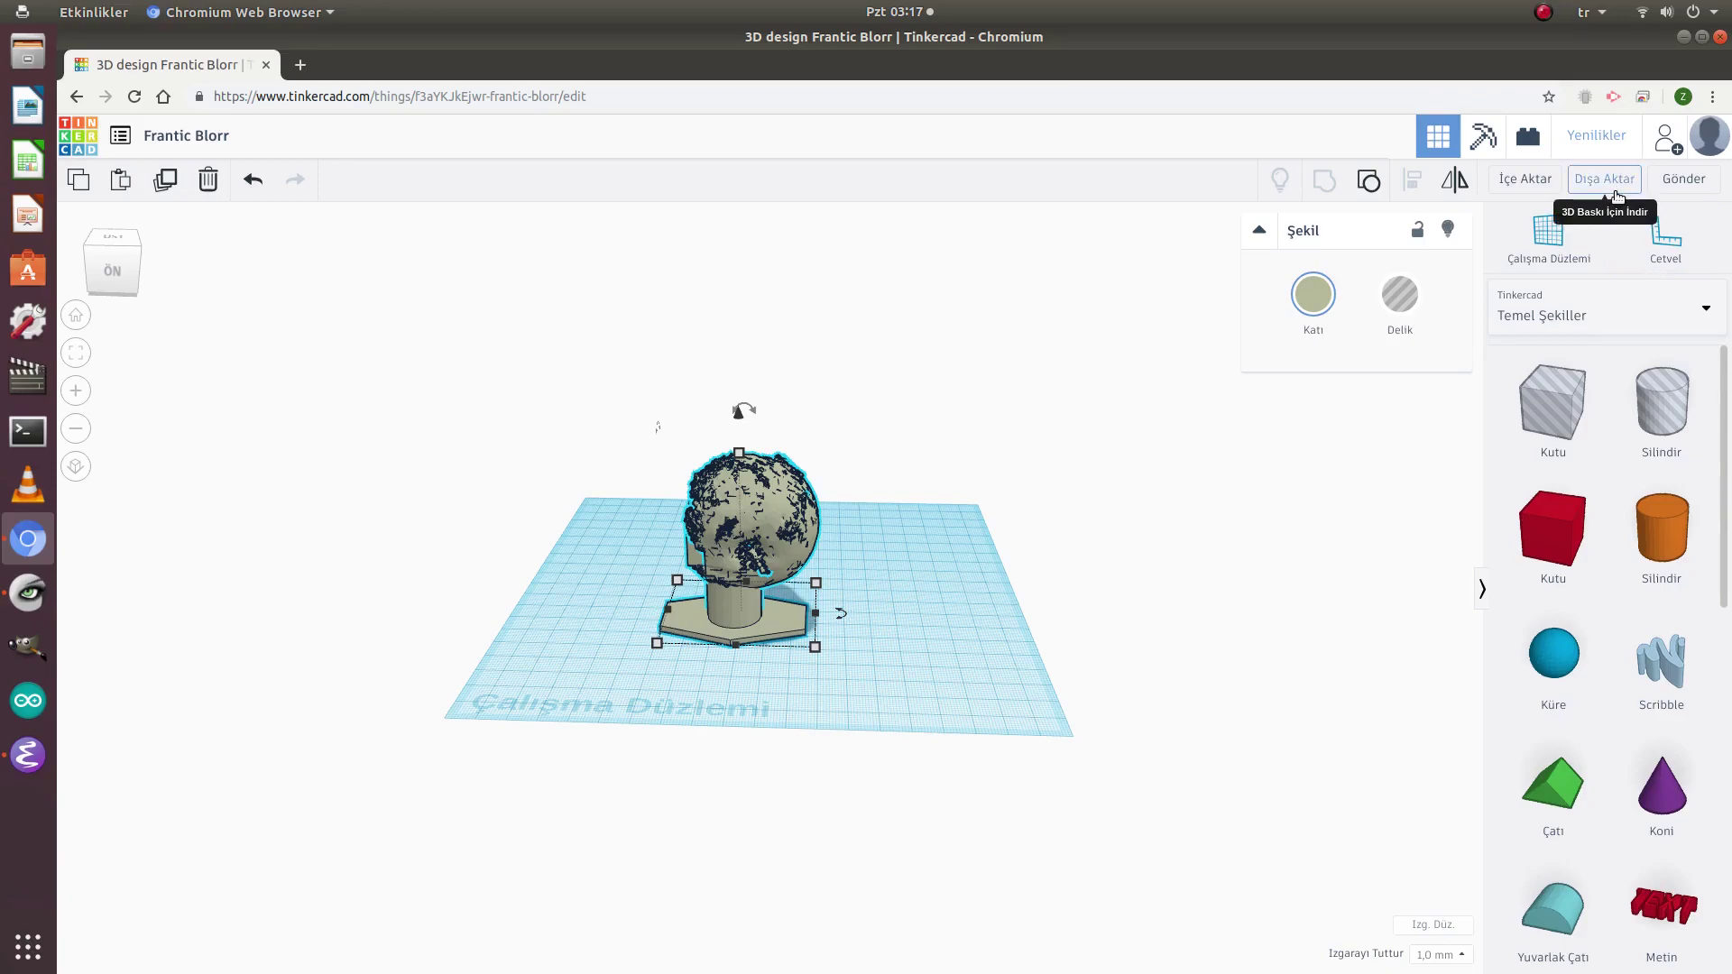
click(1606, 182)
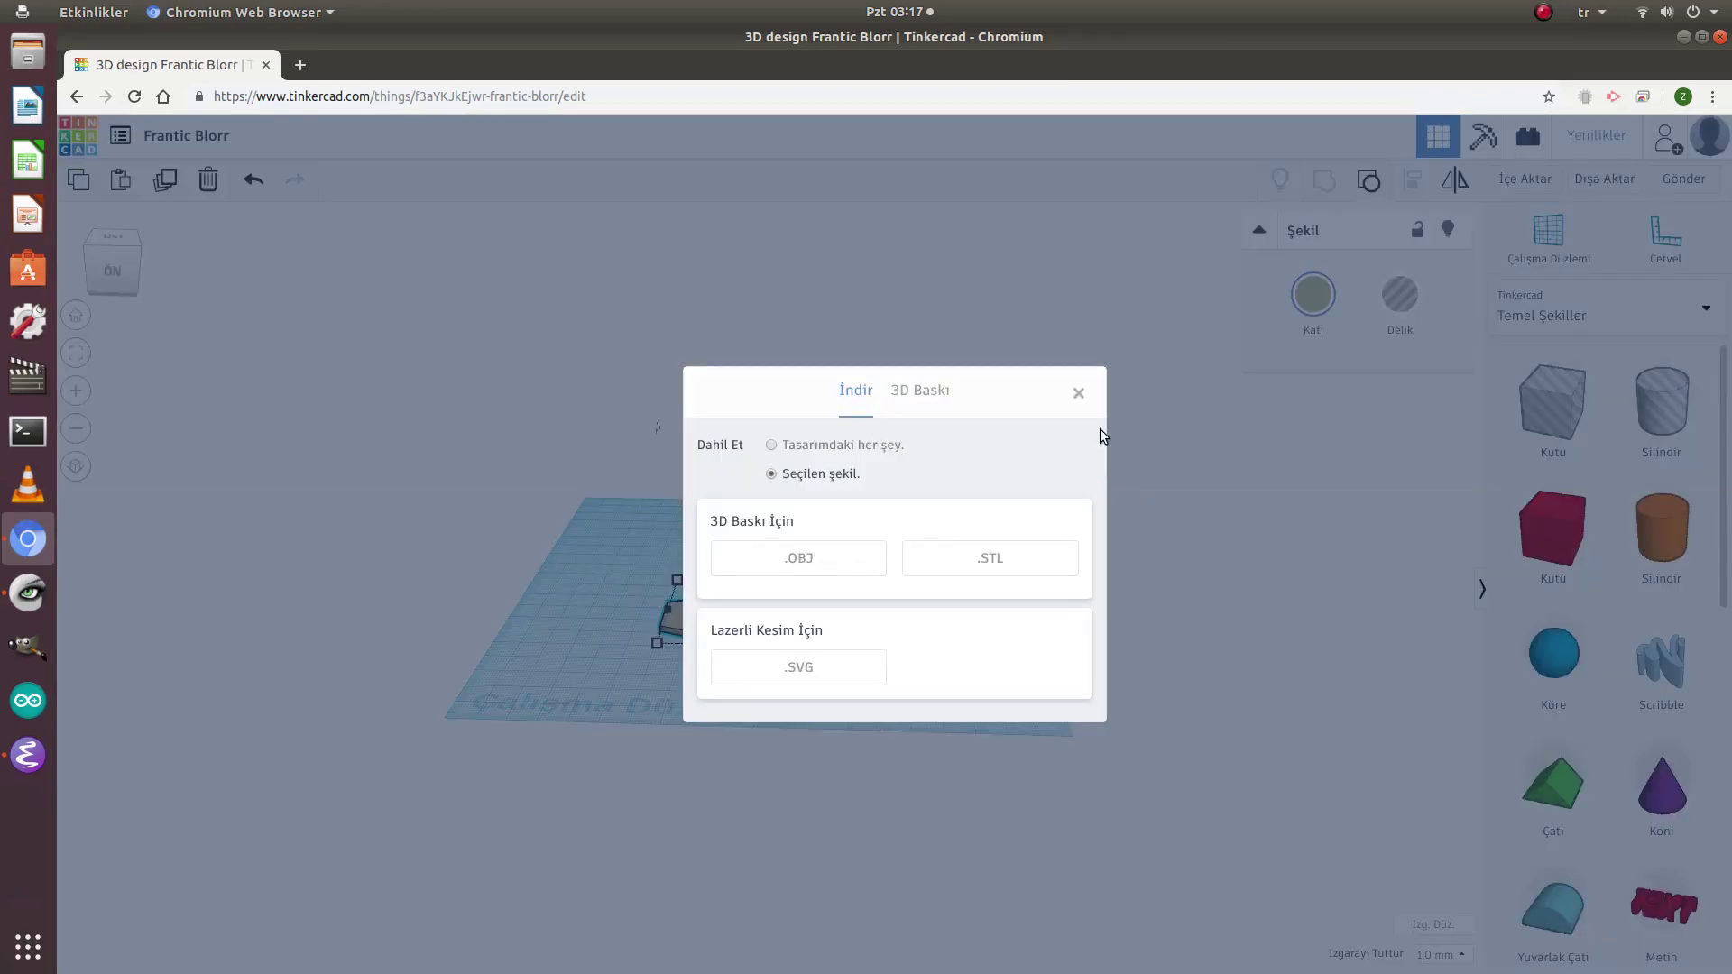